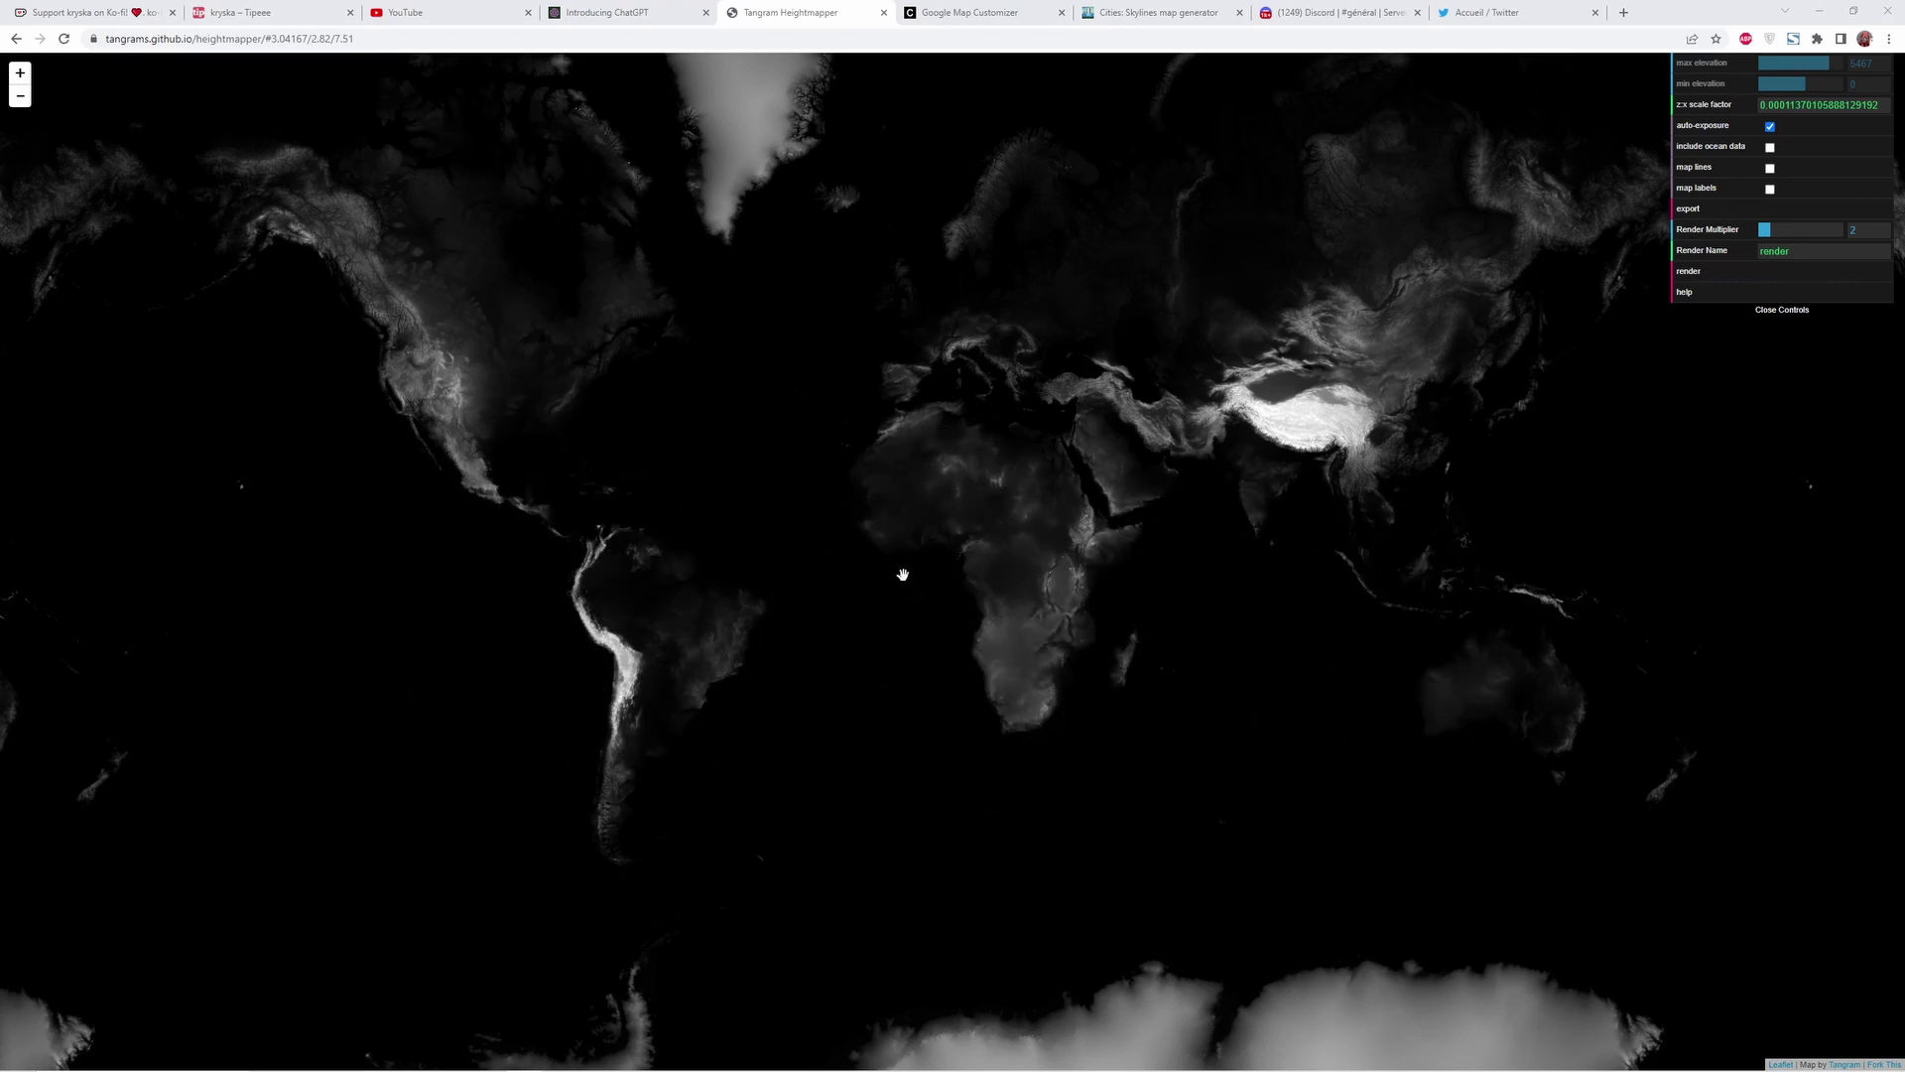
# - Zoom into rugged terrain near the Gulf of Guinea and start a 2x heightmap PNG export
pyautogui.scroll(4, 903, 574)
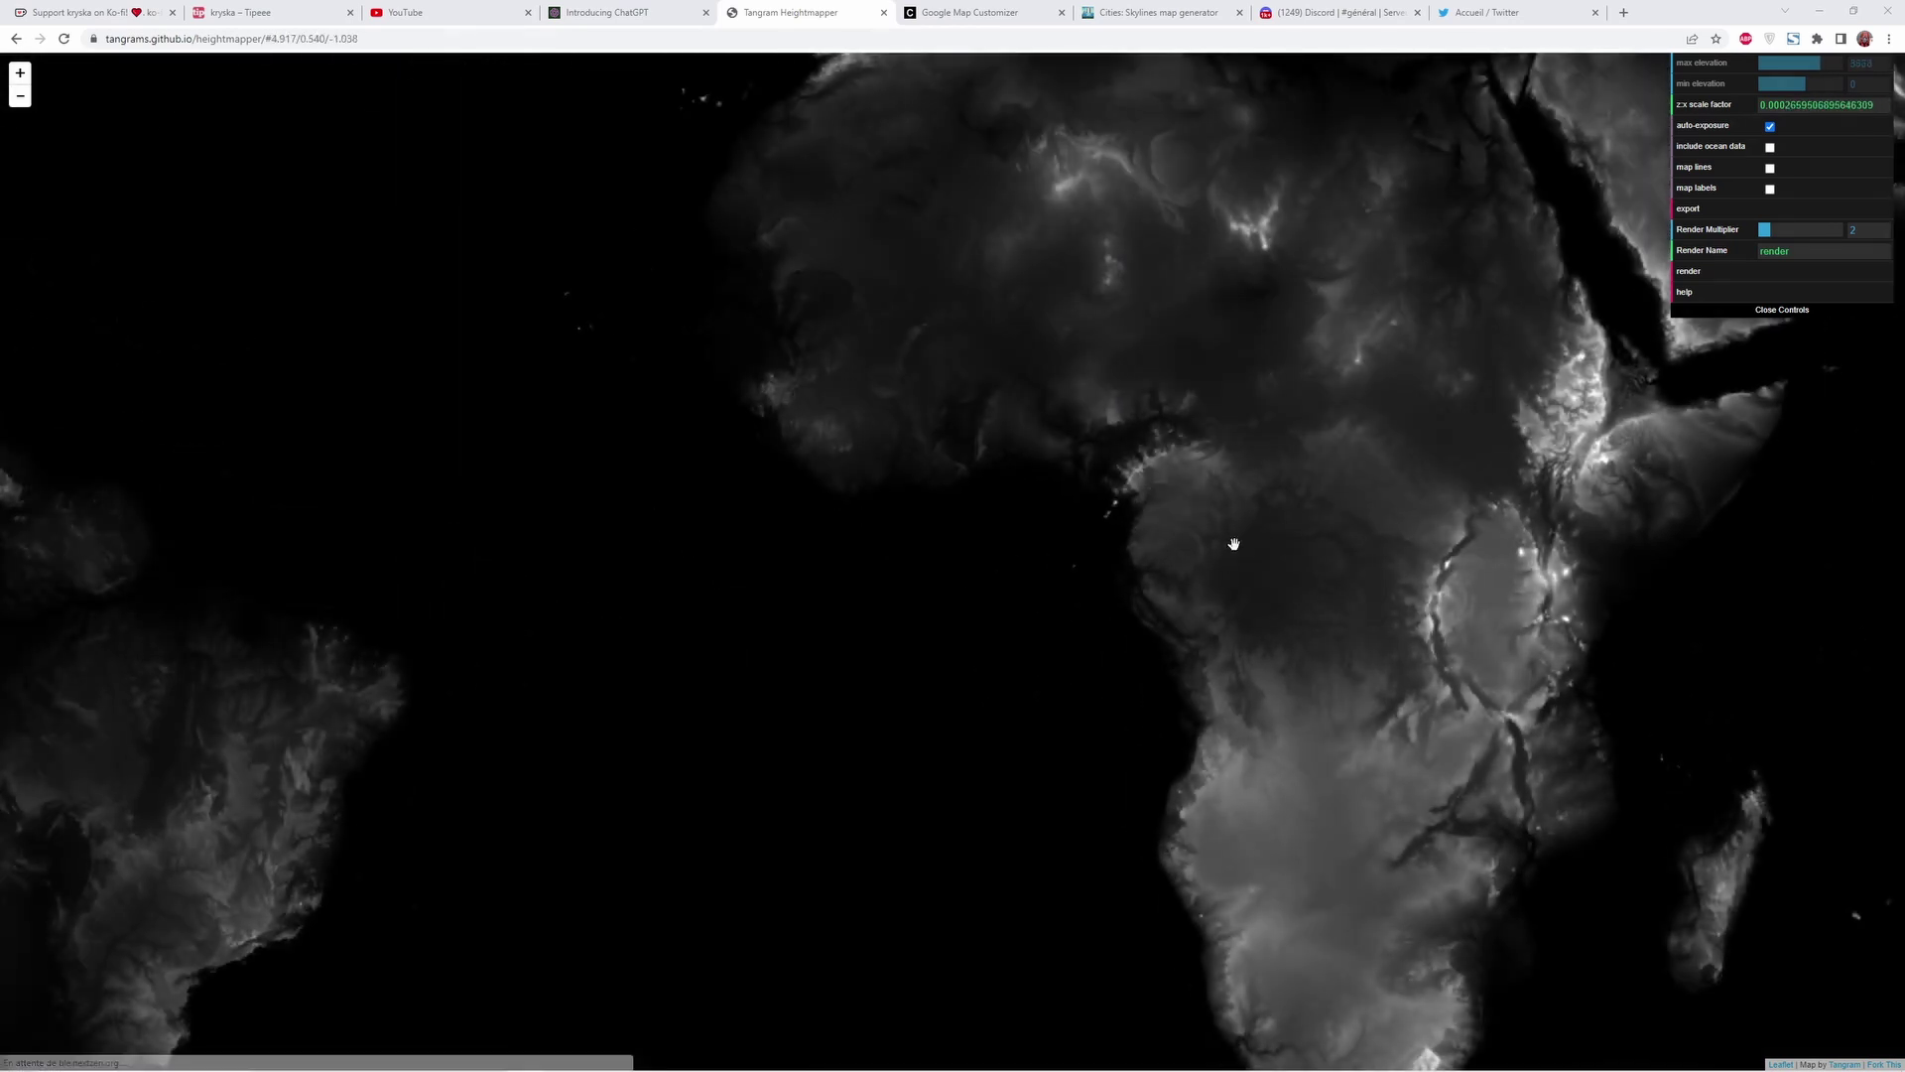
pyautogui.scroll(2, 1096, 404)
pyautogui.moveTo(1097, 404); pyautogui.dragTo(951, 663)
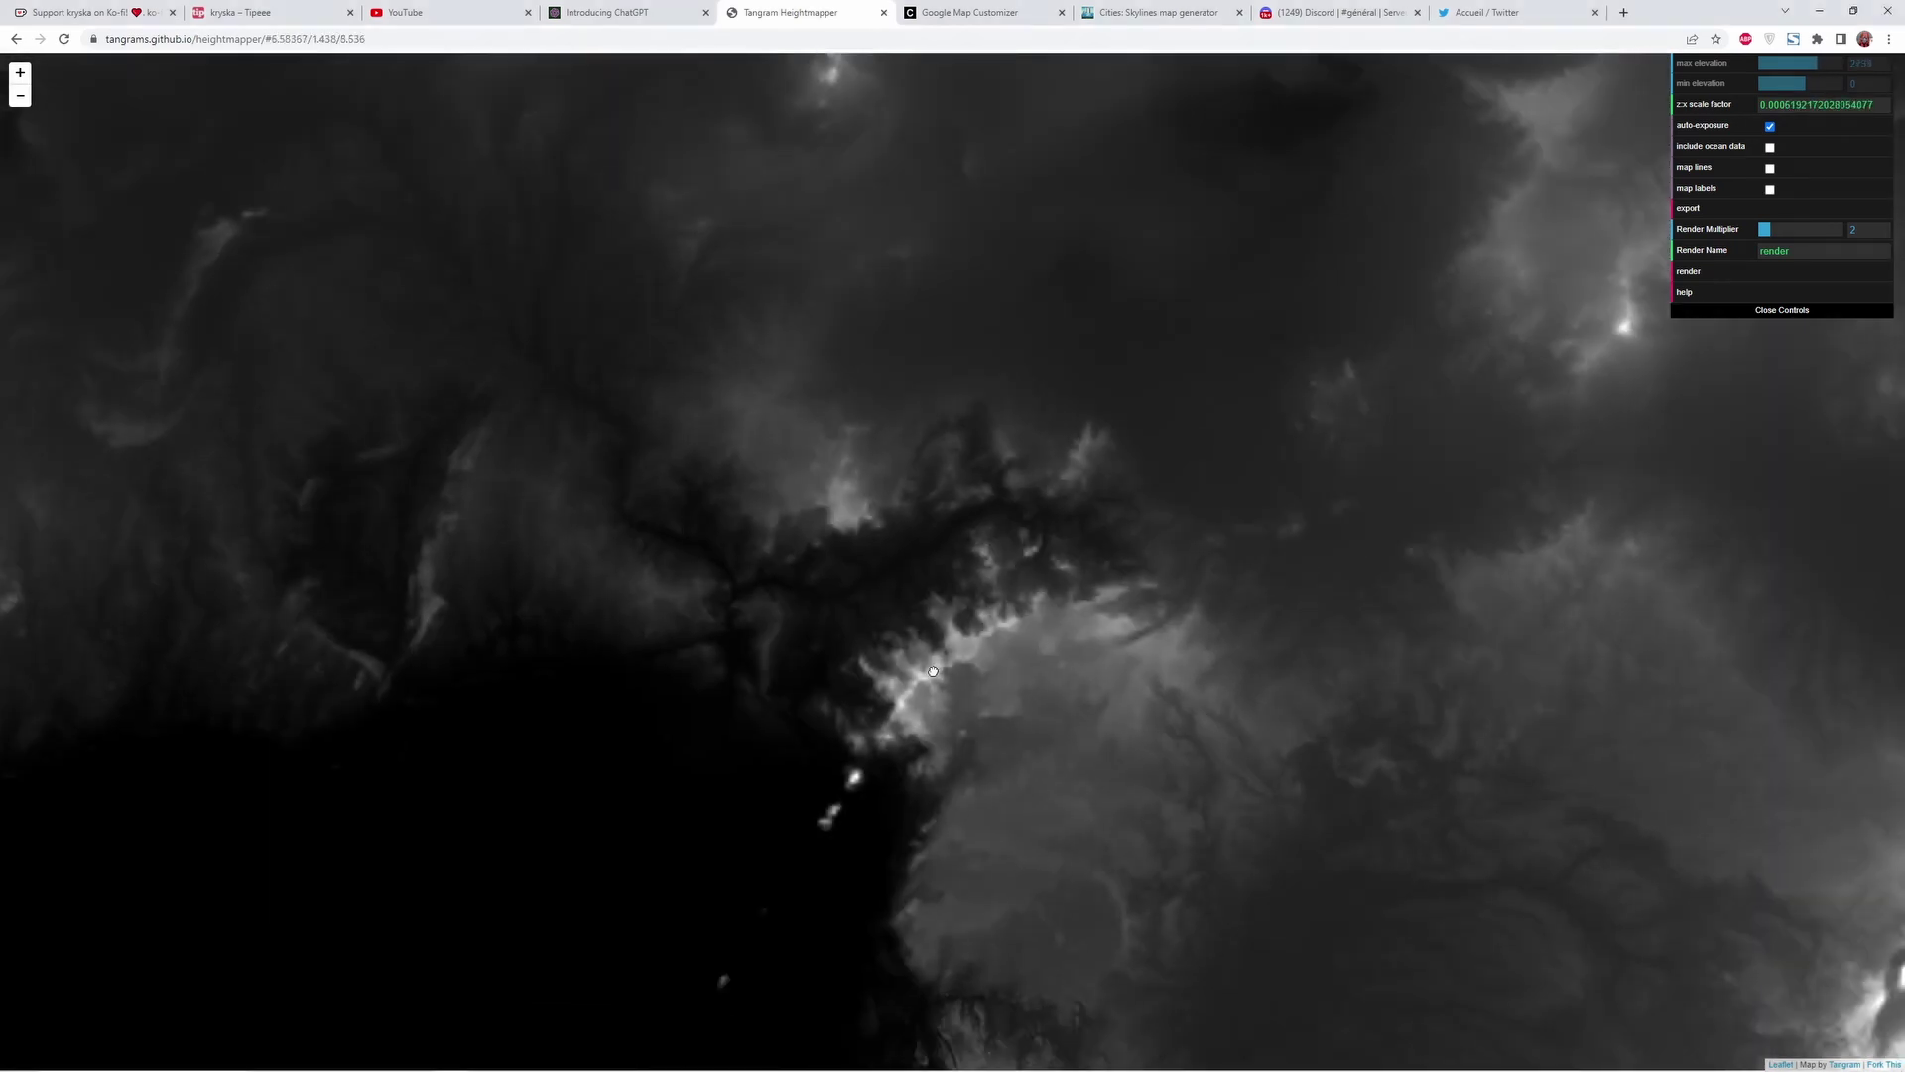
pyautogui.scroll(2, 942, 654)
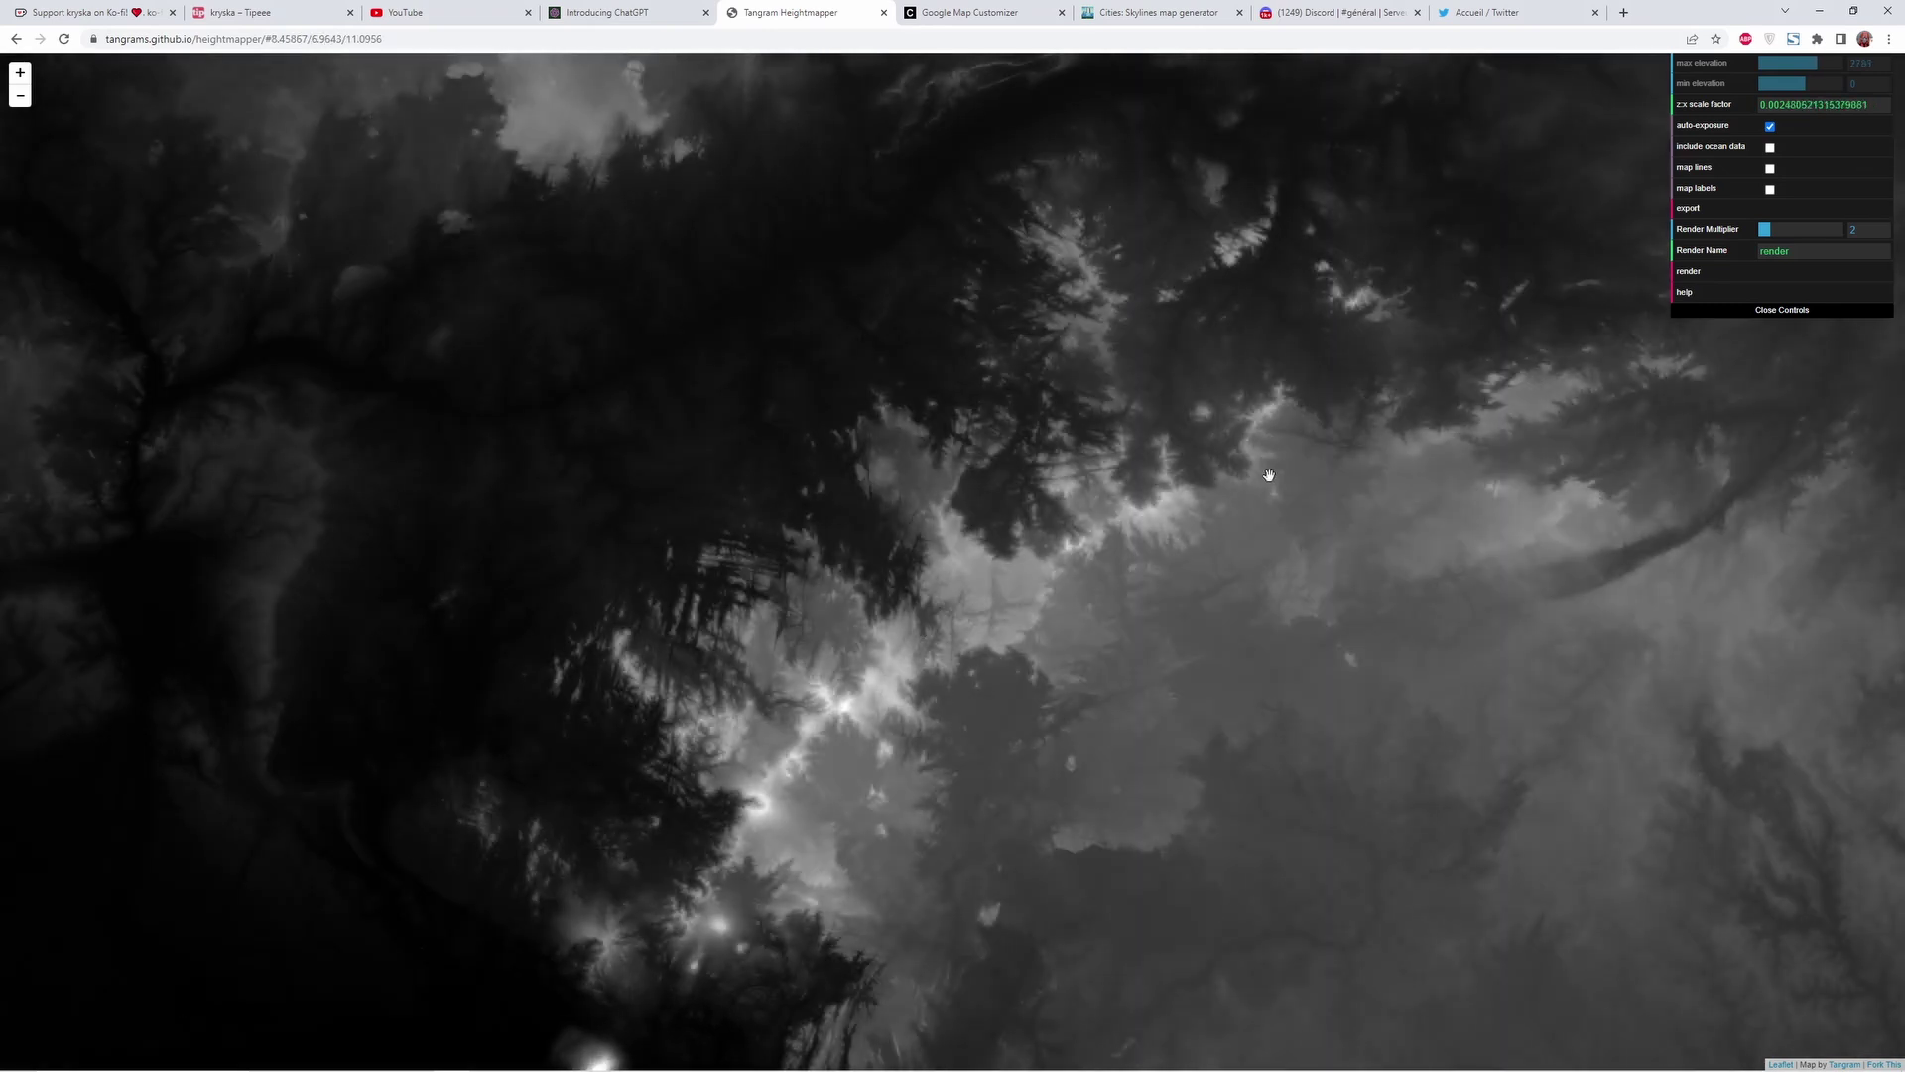
pyautogui.click(1776, 211)
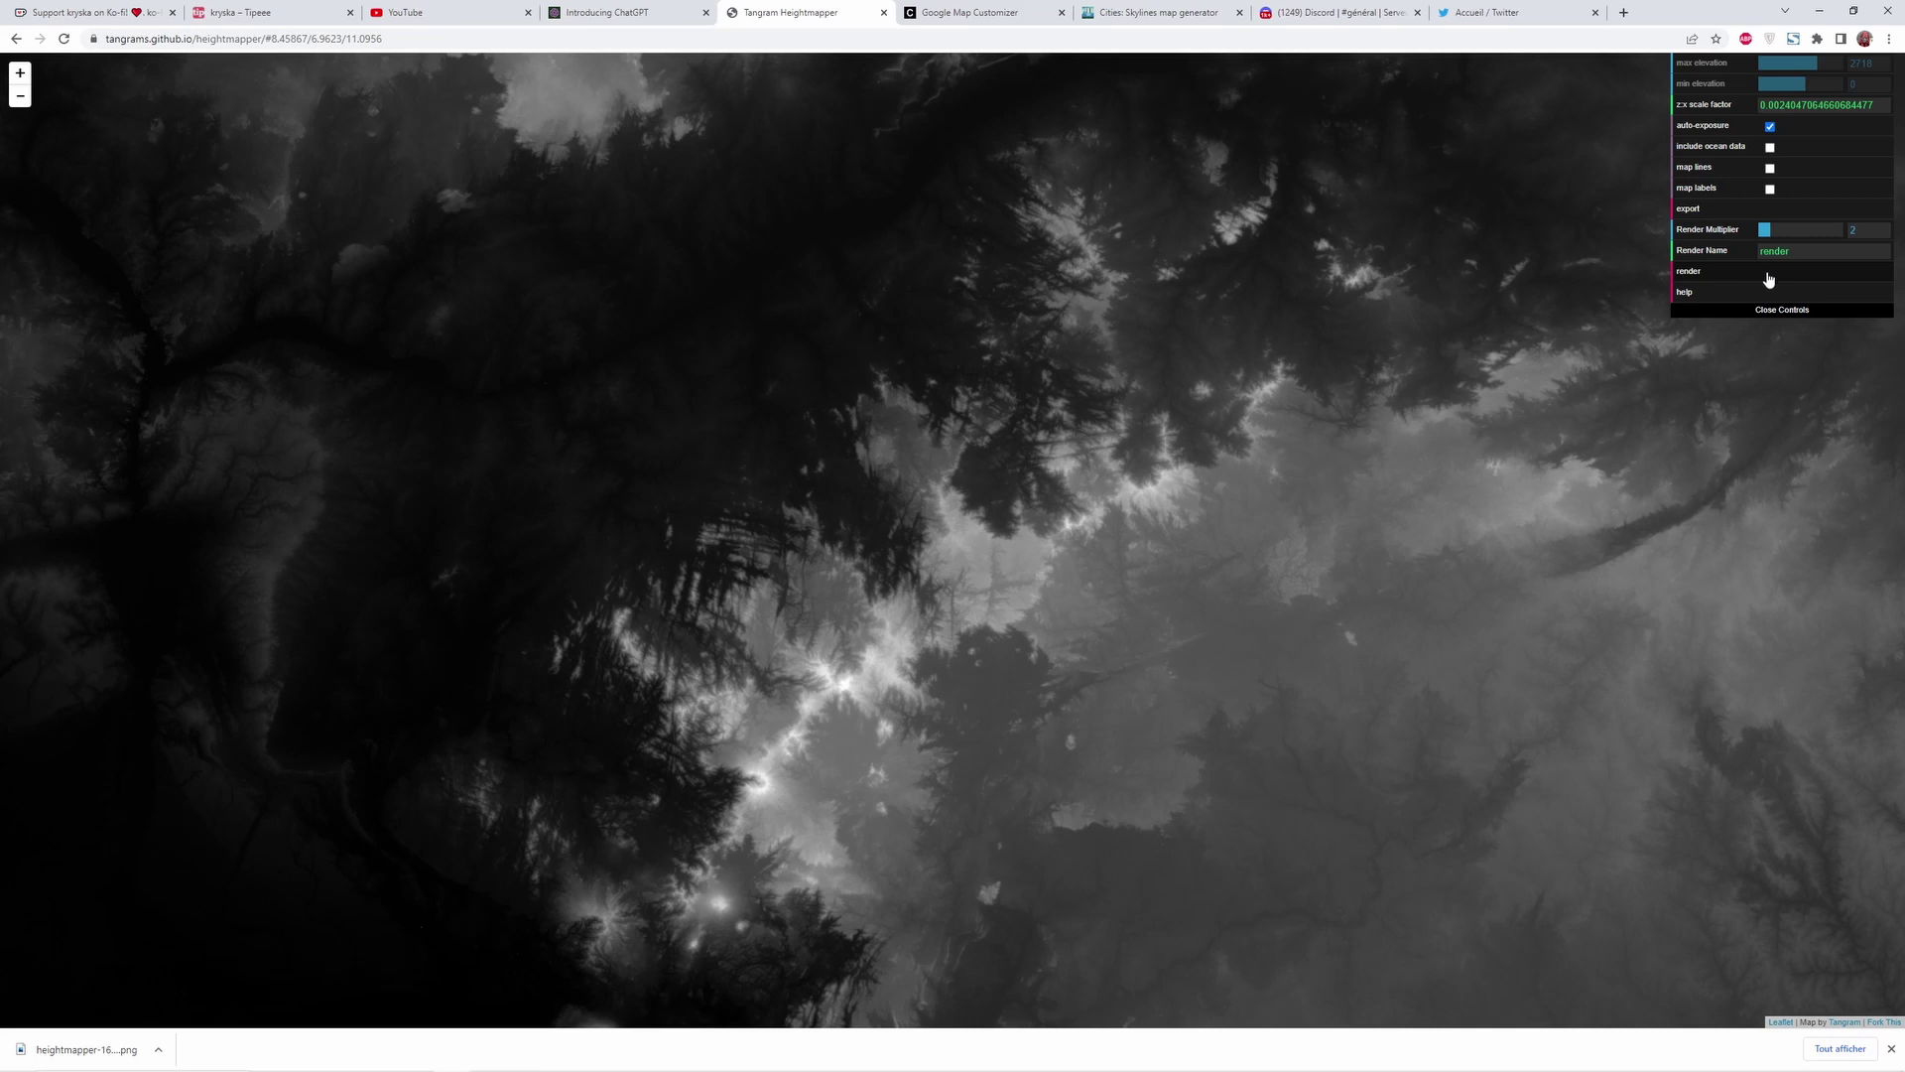
pyautogui.click(1768, 281)
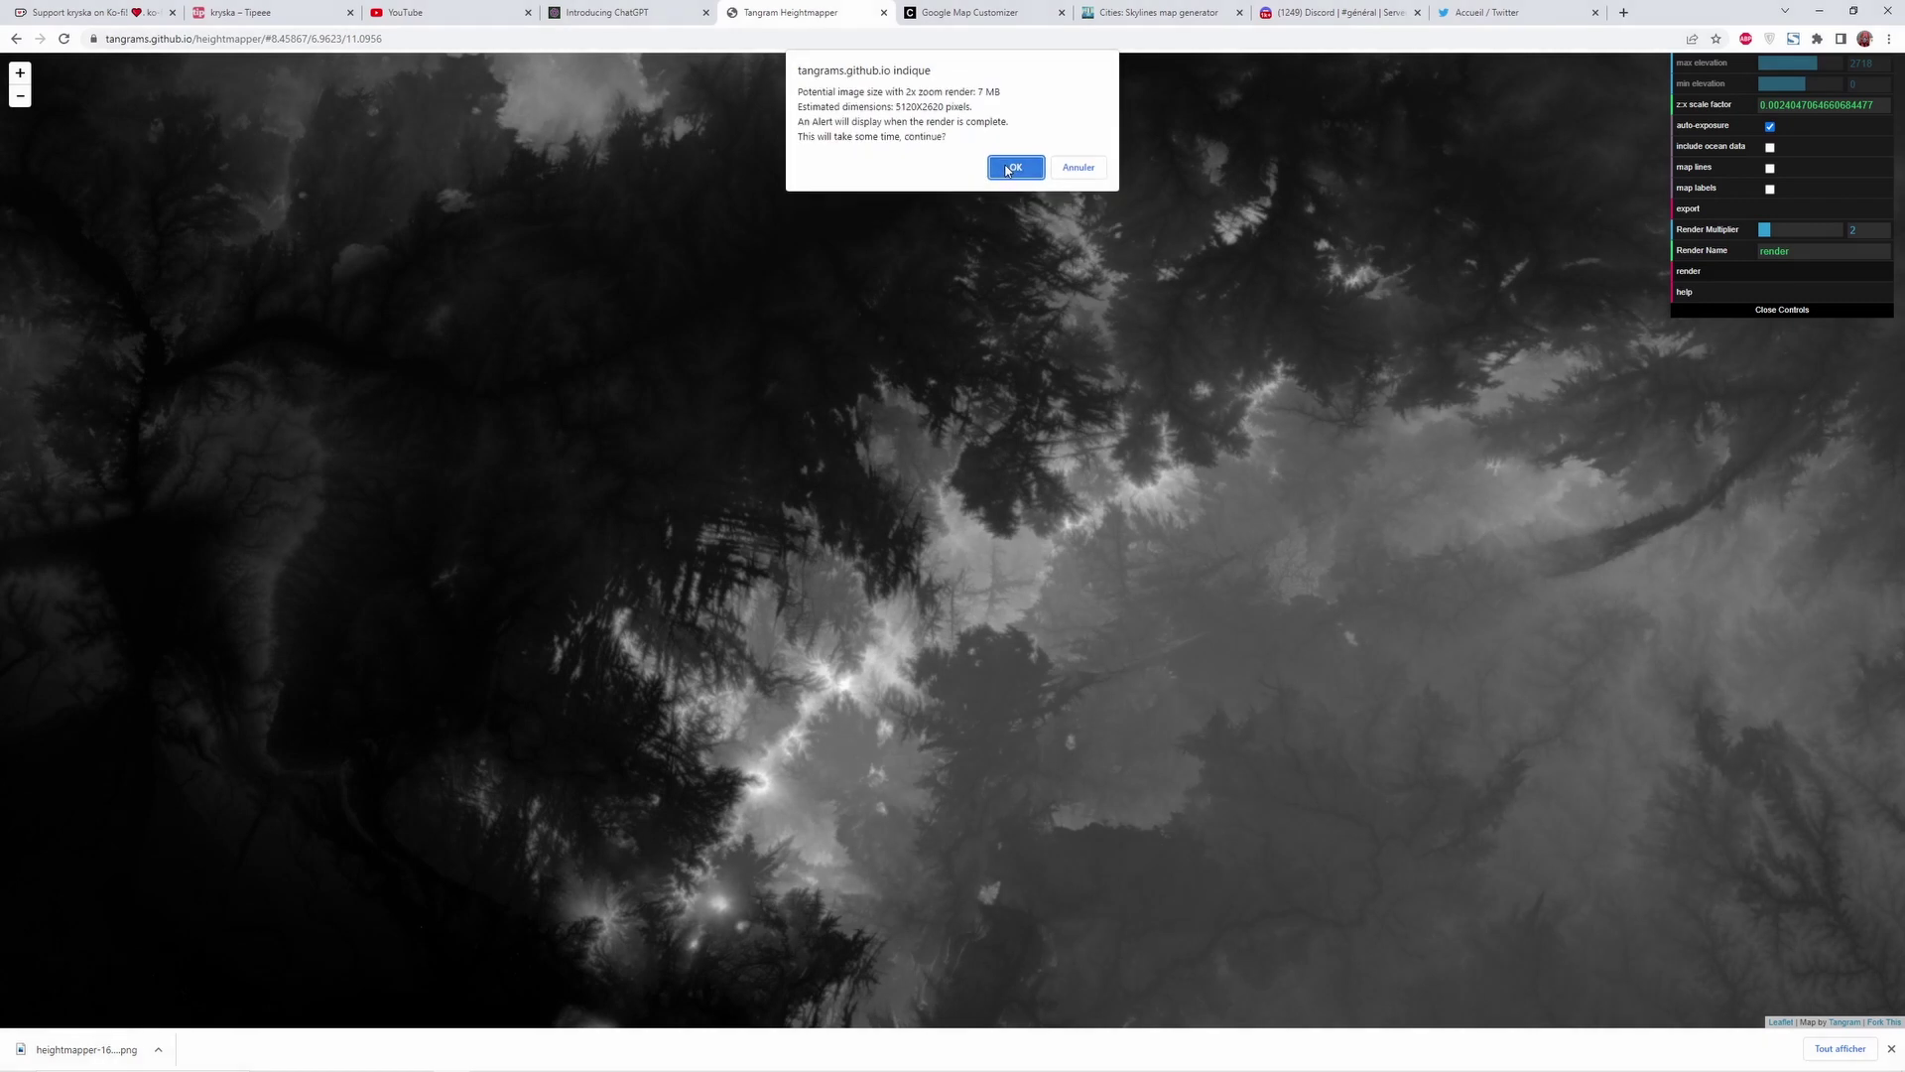
# - Confirm the 2x render, dismiss 'Render complete!', and close the Heightmapper tab
pyautogui.click(1017, 168)
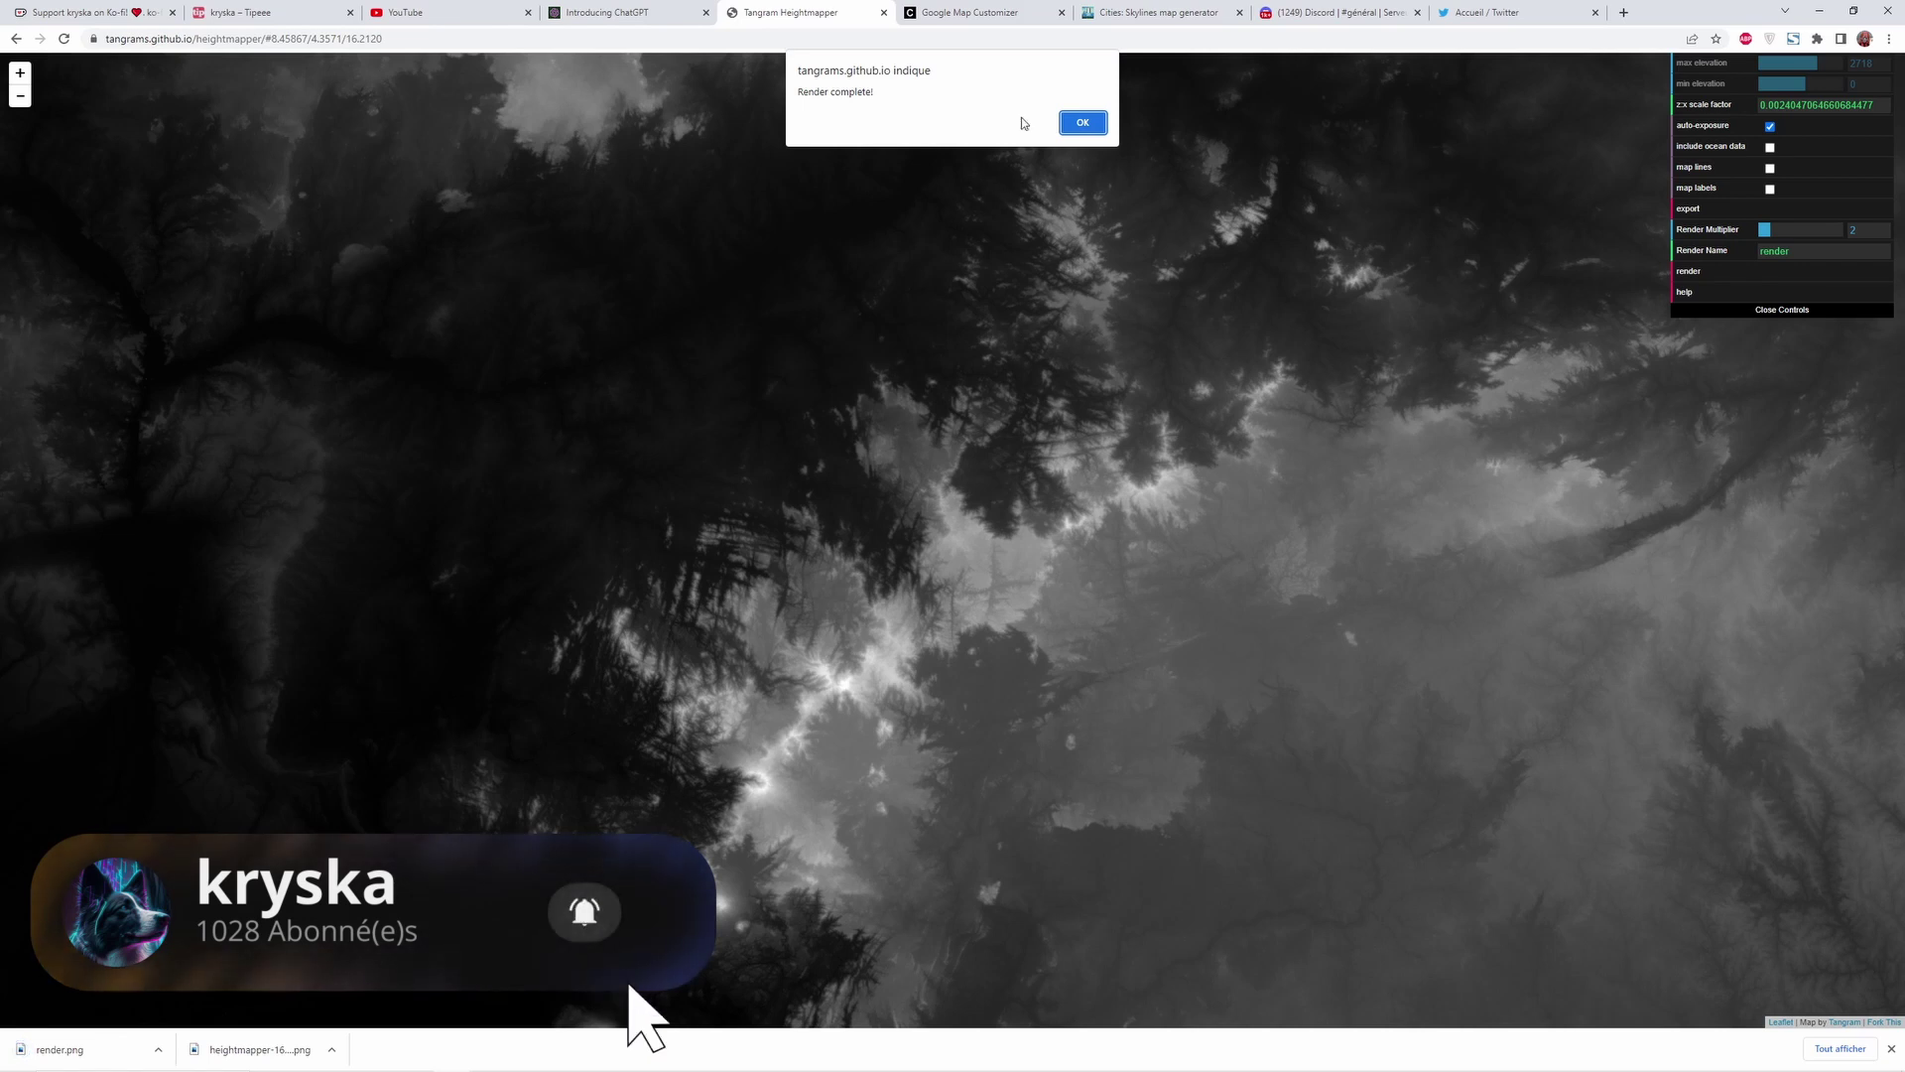
pyautogui.click(1081, 123)
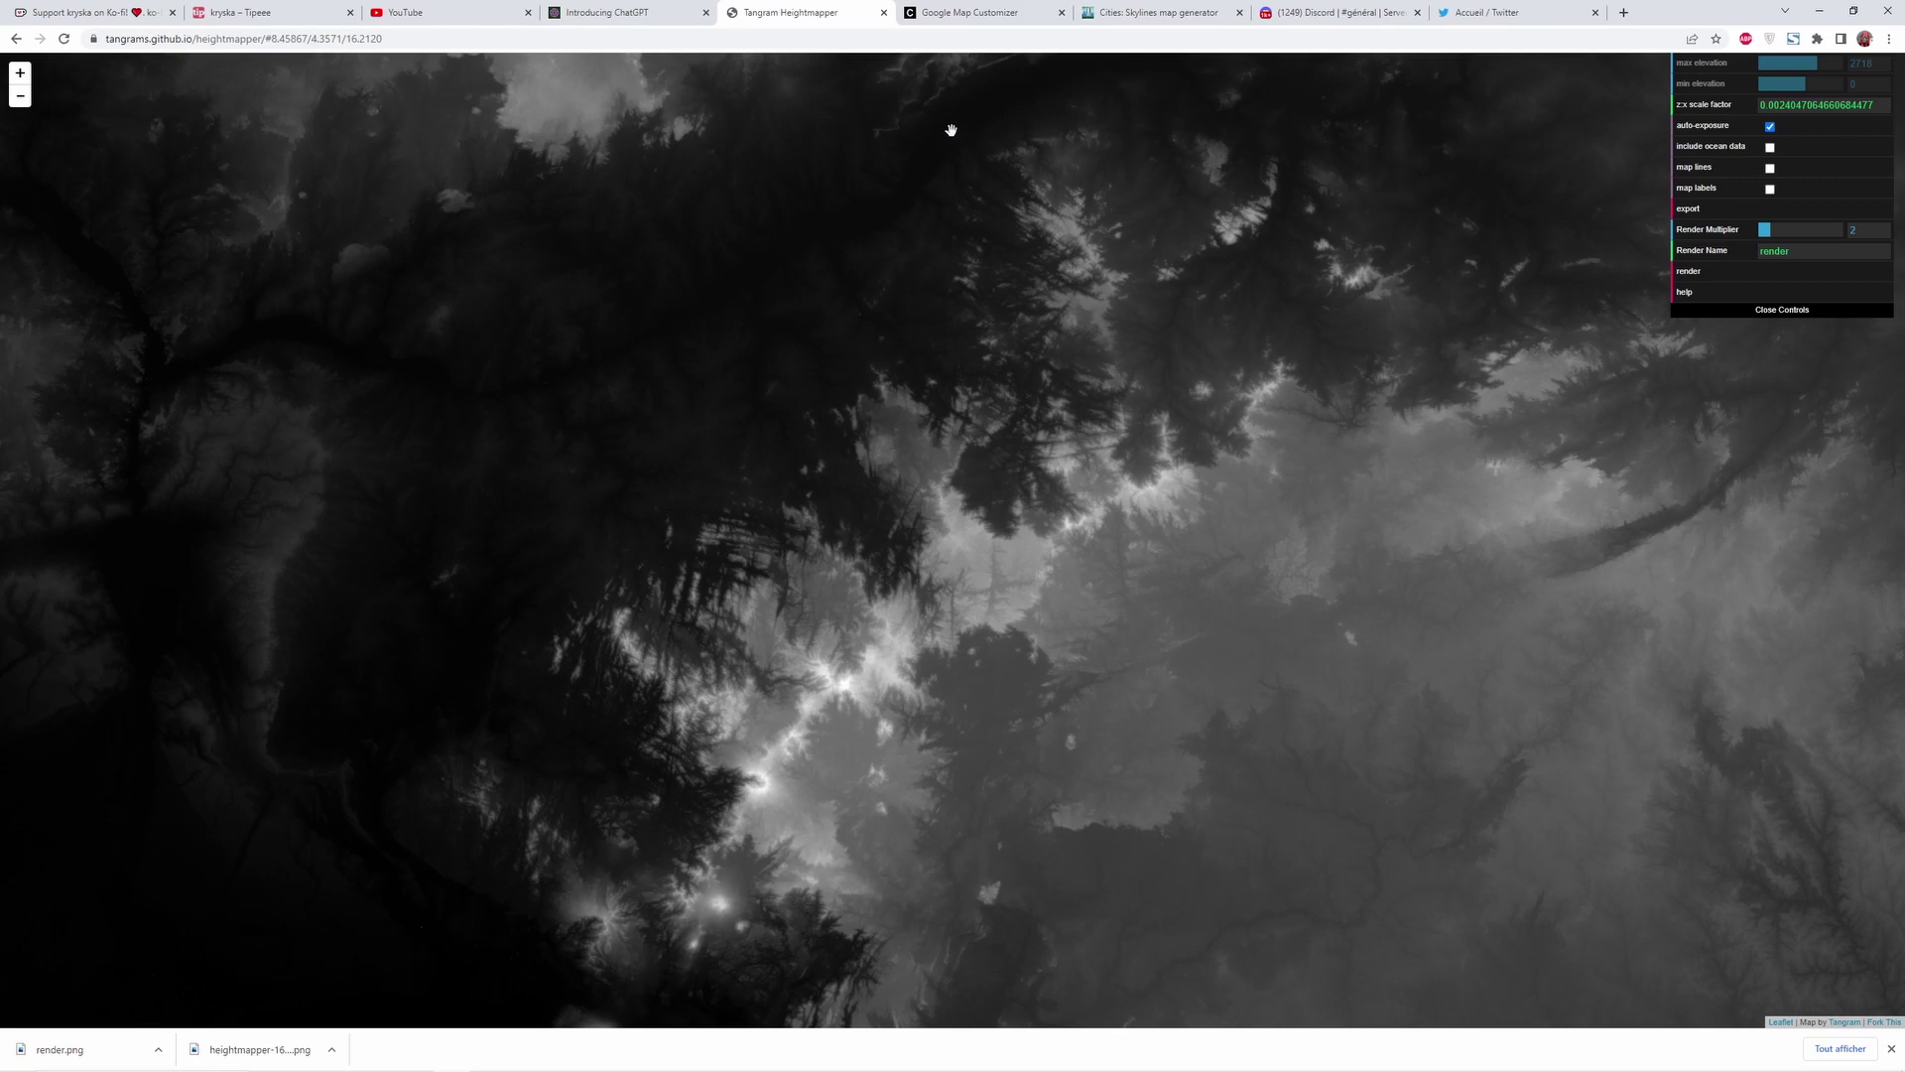
pyautogui.hotkey('ctrl', 'w')
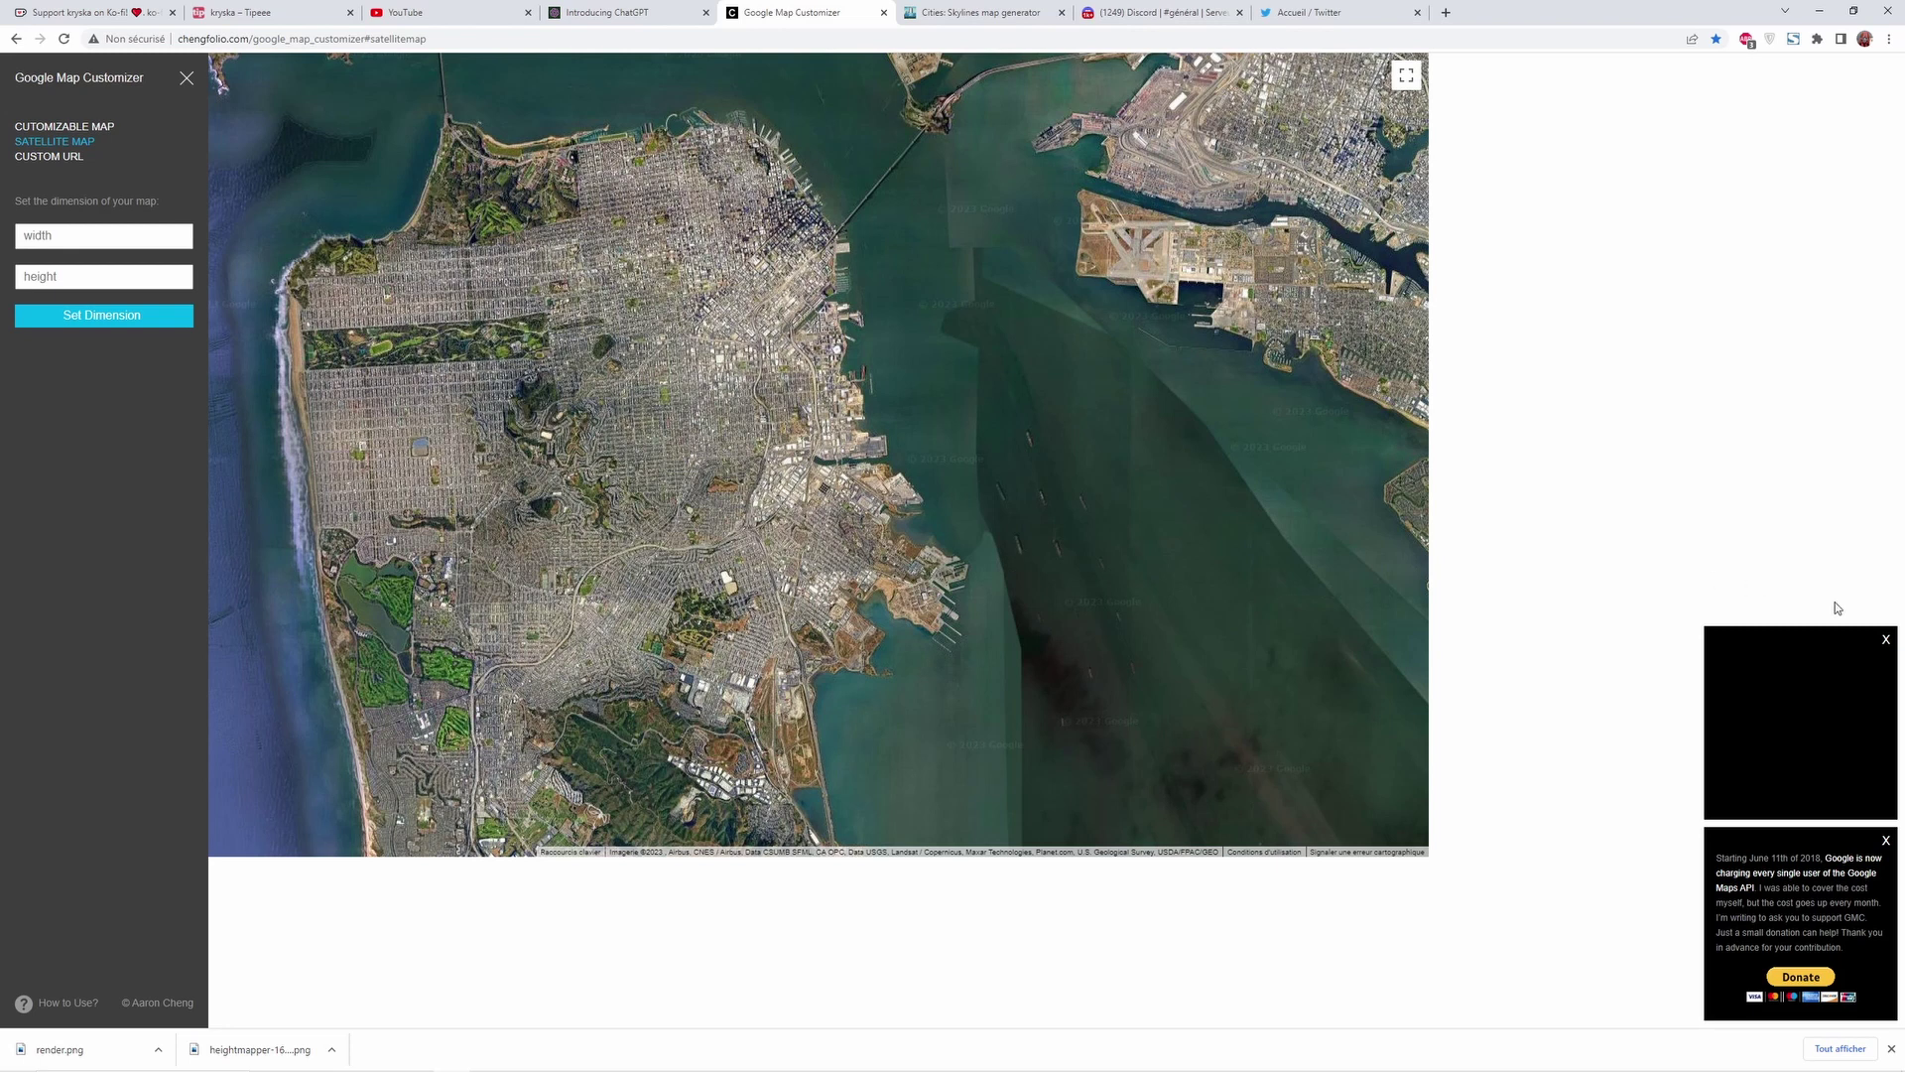
# - Dismiss the advert and donation pop-ups and keep the Satellite Map selected
pyautogui.click(1885, 639)
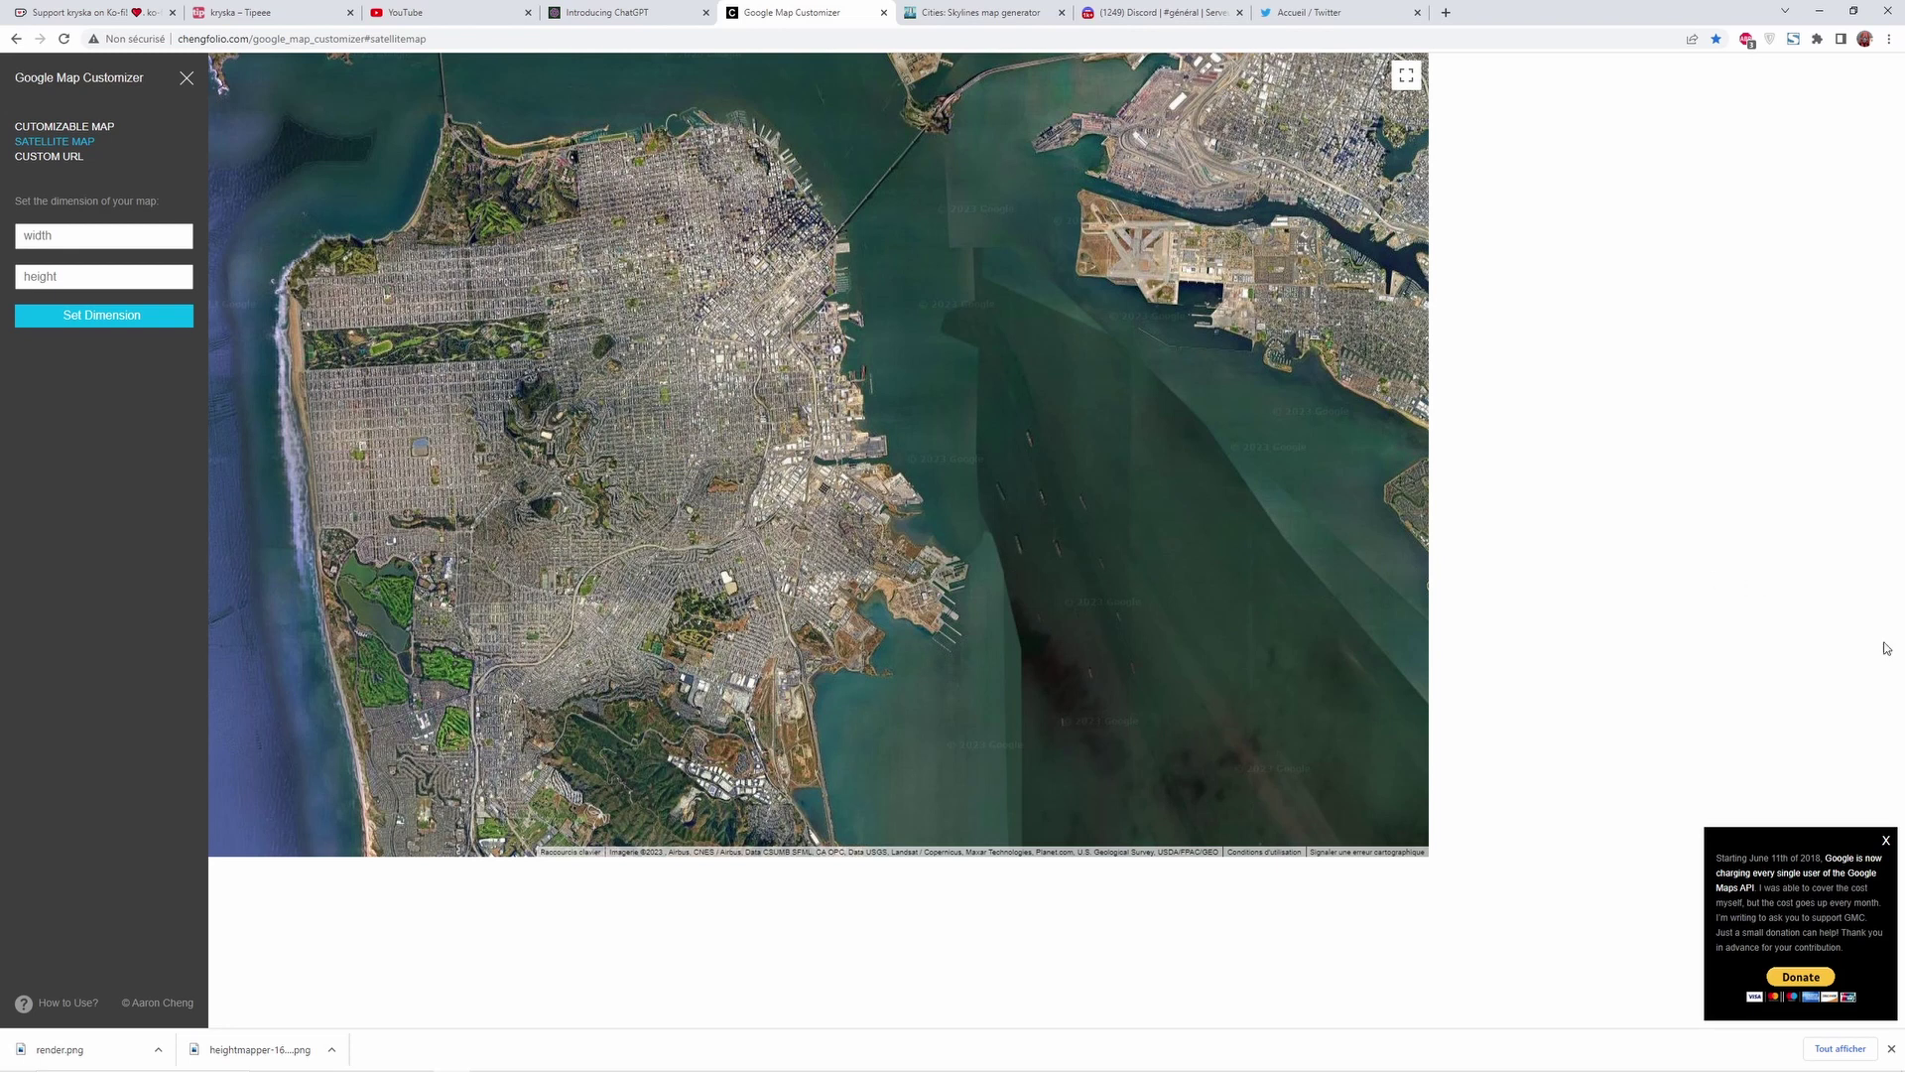
pyautogui.click(1885, 841)
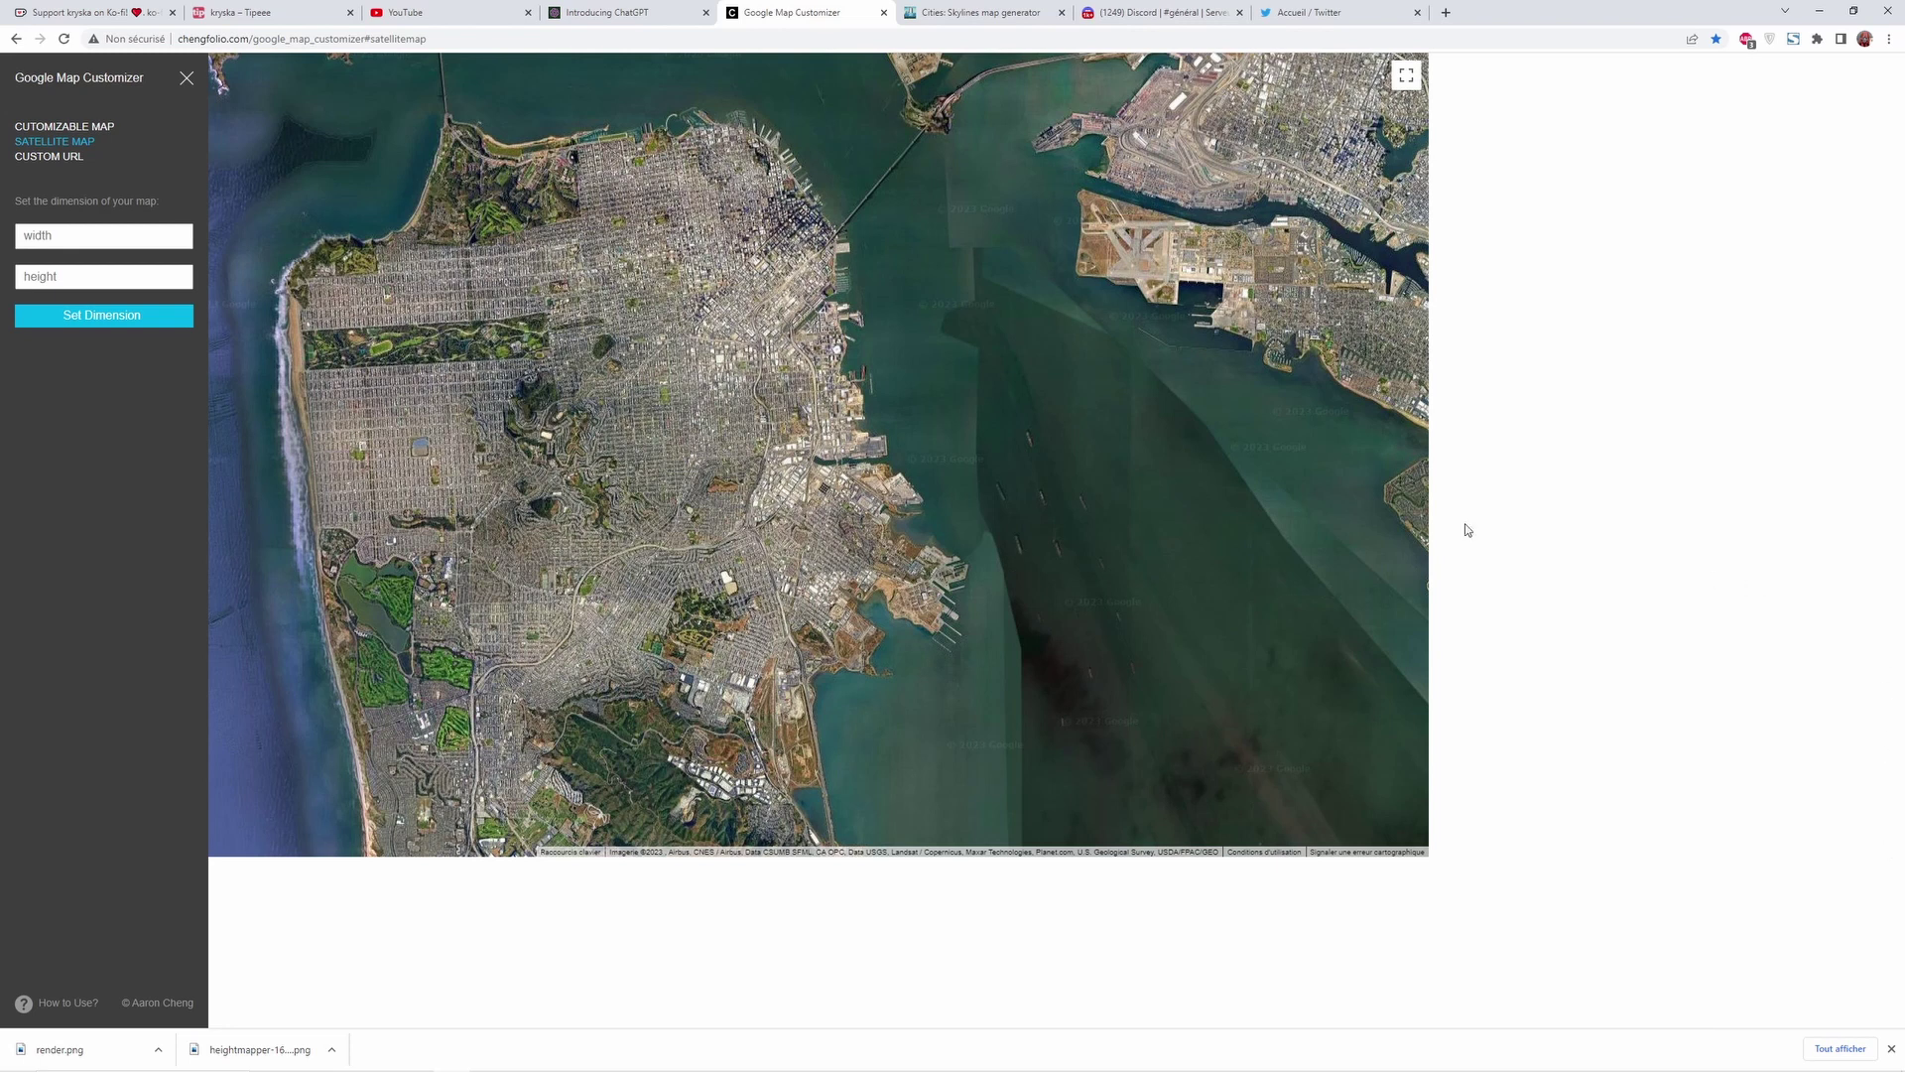
pyautogui.click(48, 130)
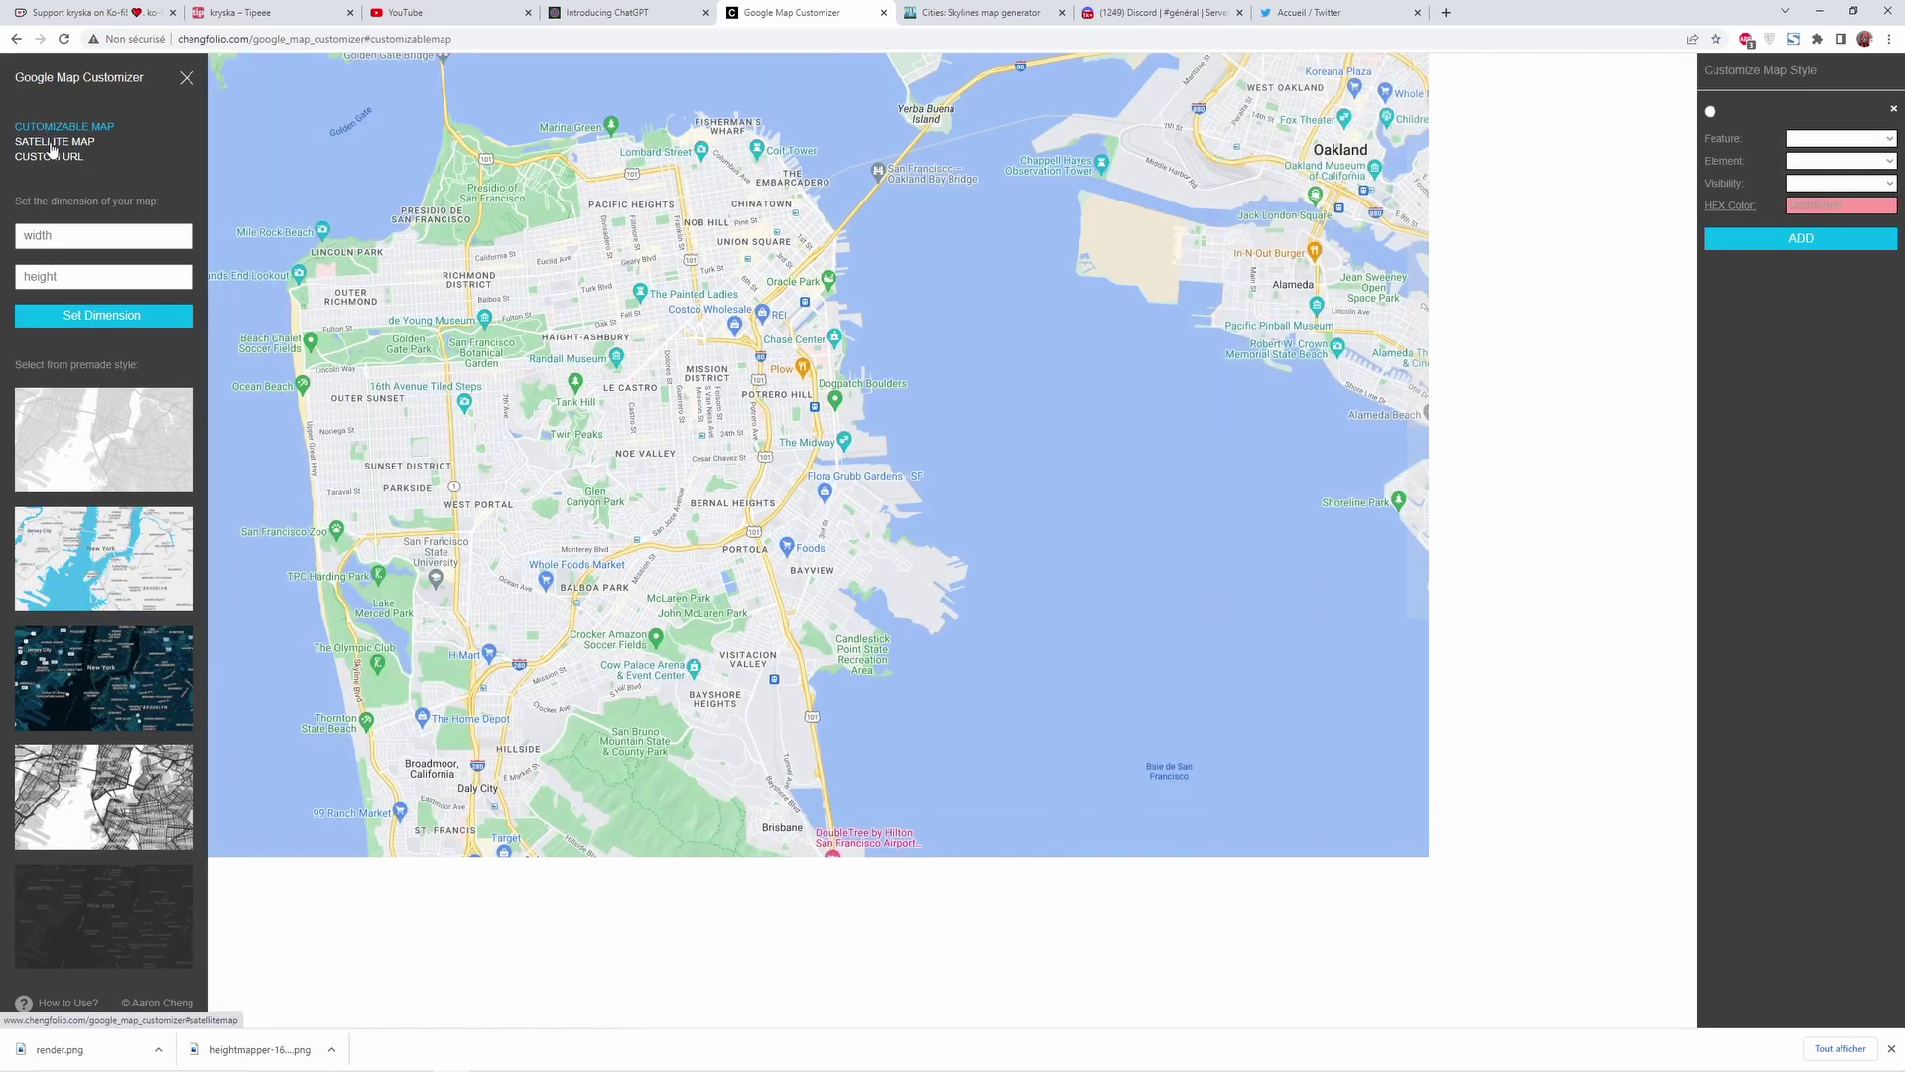
pyautogui.click(51, 142)
# - Set the map dimensions to 5000 by 5000 and hide the side panel
pyautogui.click(75, 237)
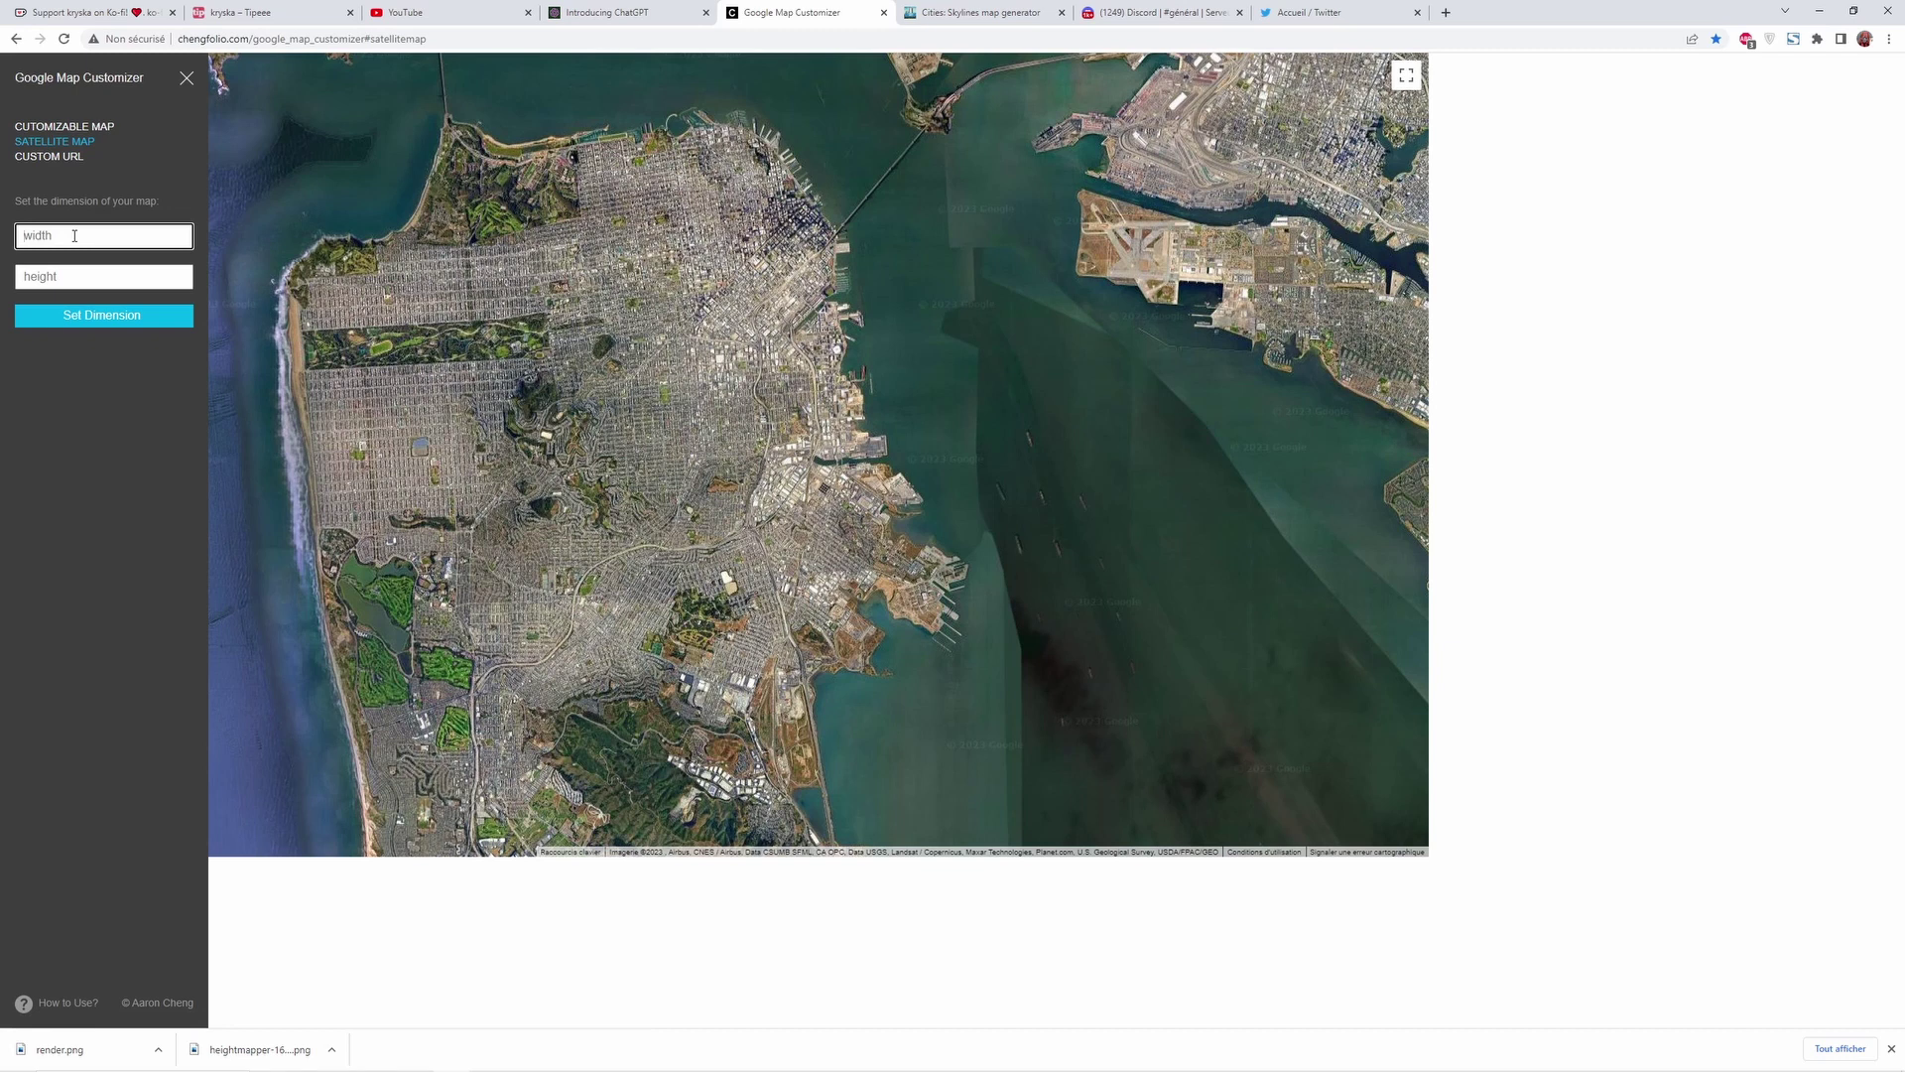
pyautogui.write('5000')
pyautogui.click(78, 275)
pyautogui.write('500')
pyautogui.click(101, 315)
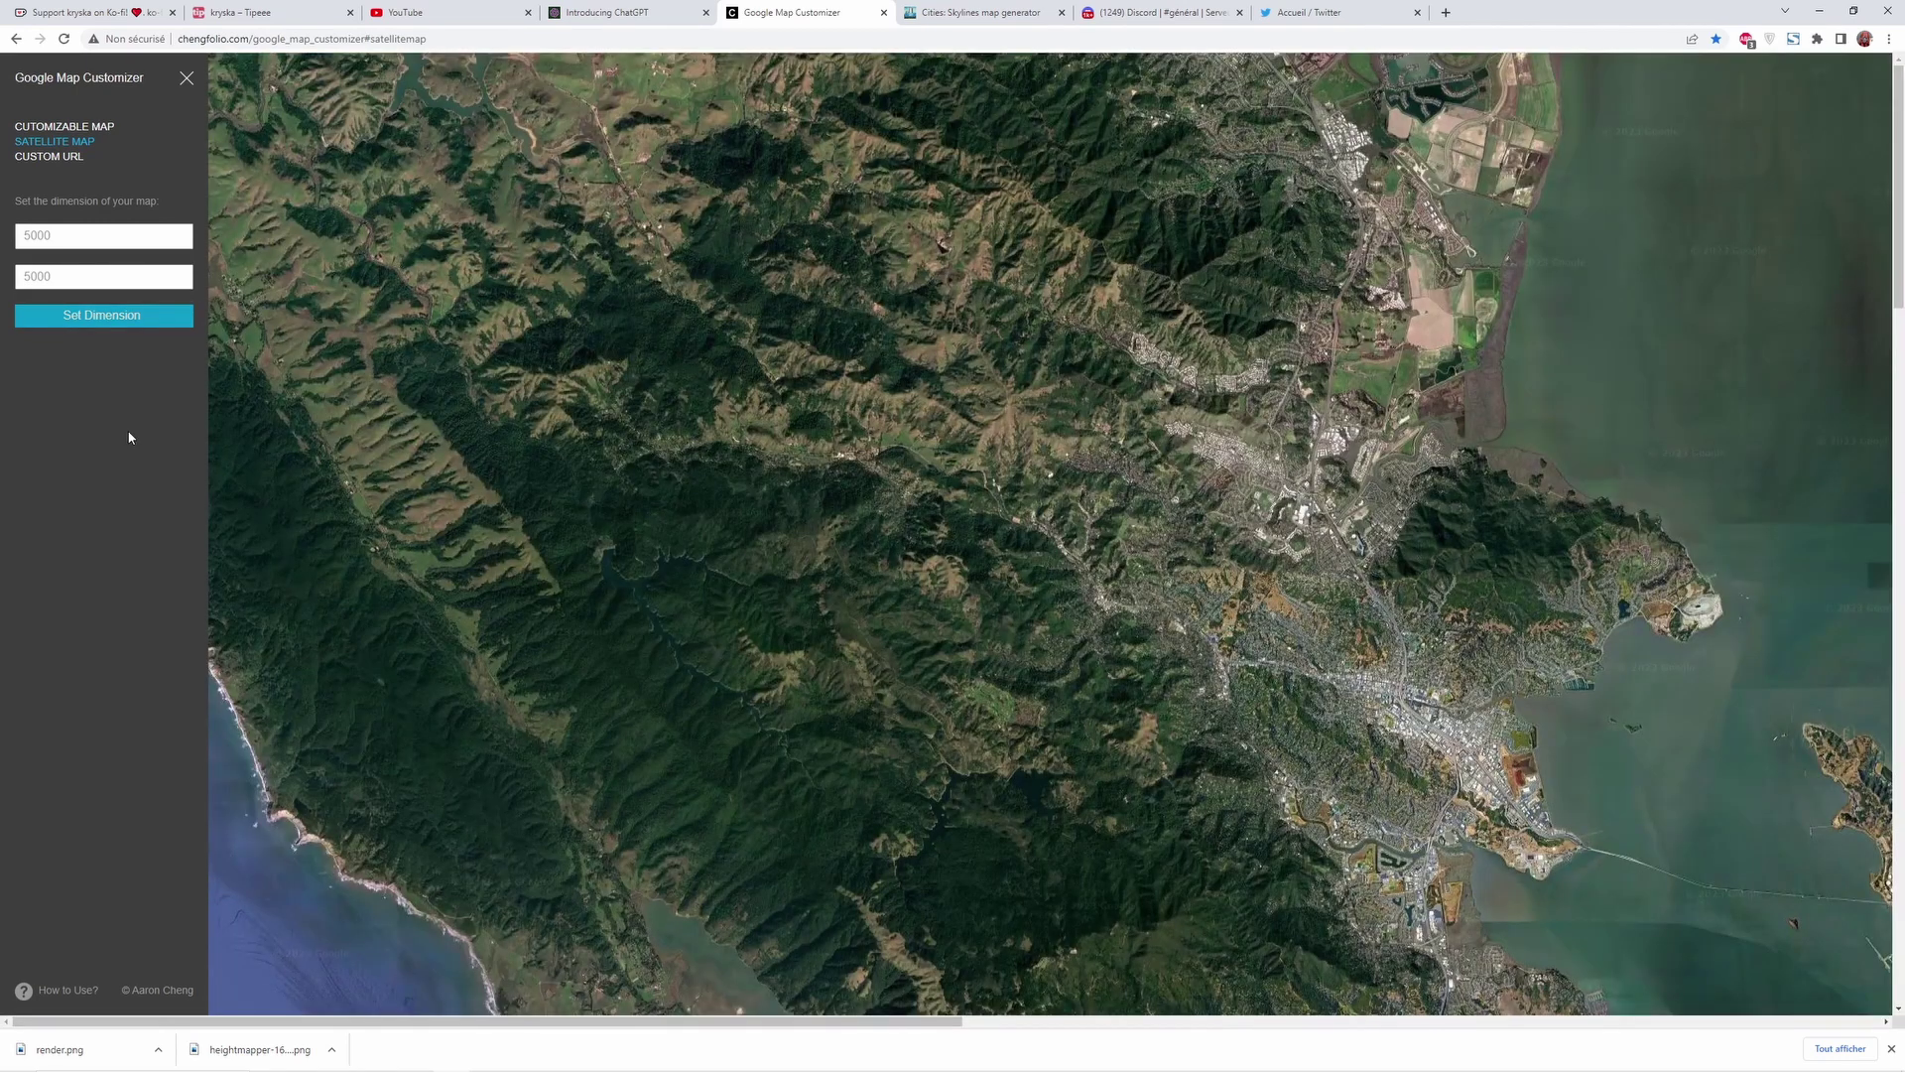
pyautogui.click(186, 78)
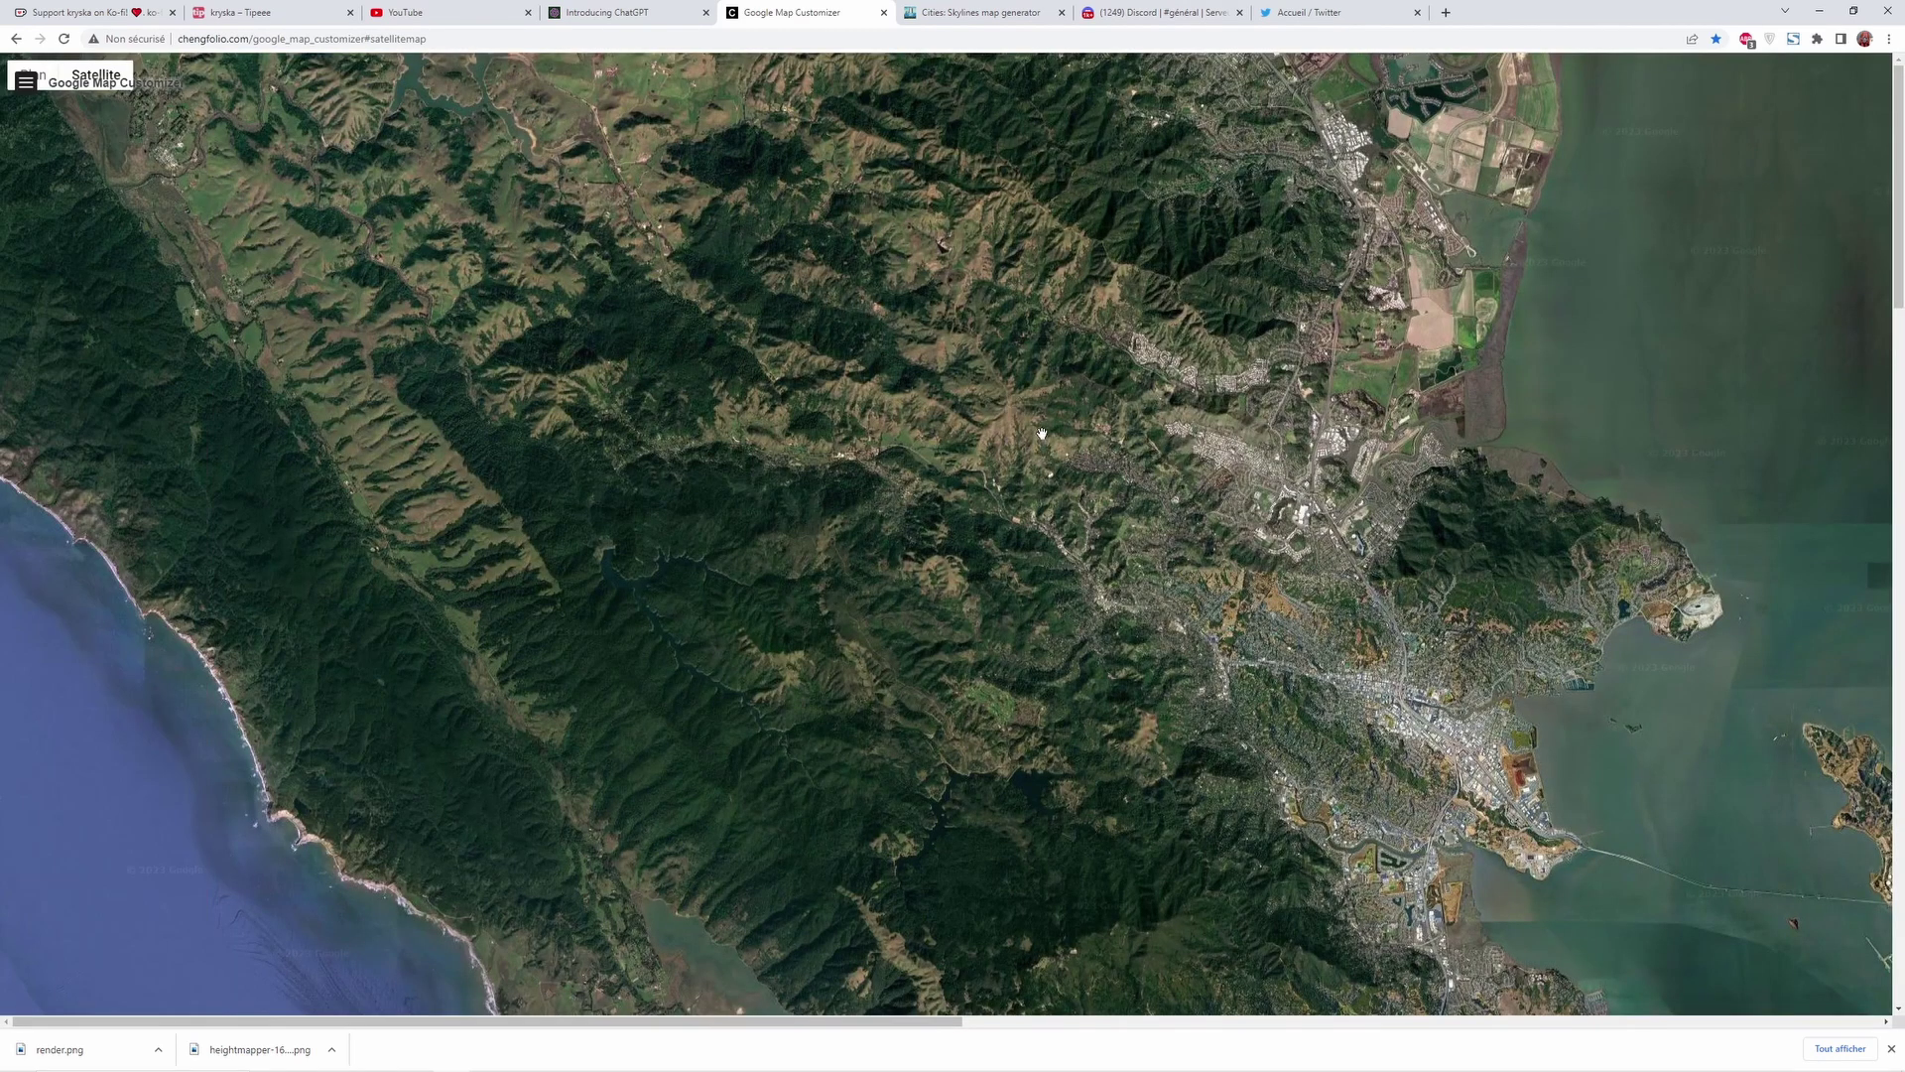
# - Zoom and pan the satellite view to a lake among desert mountains near Lake Tahoe
pyautogui.scroll(-1, 1042, 434)
pyautogui.scroll(-1, 1042, 434)
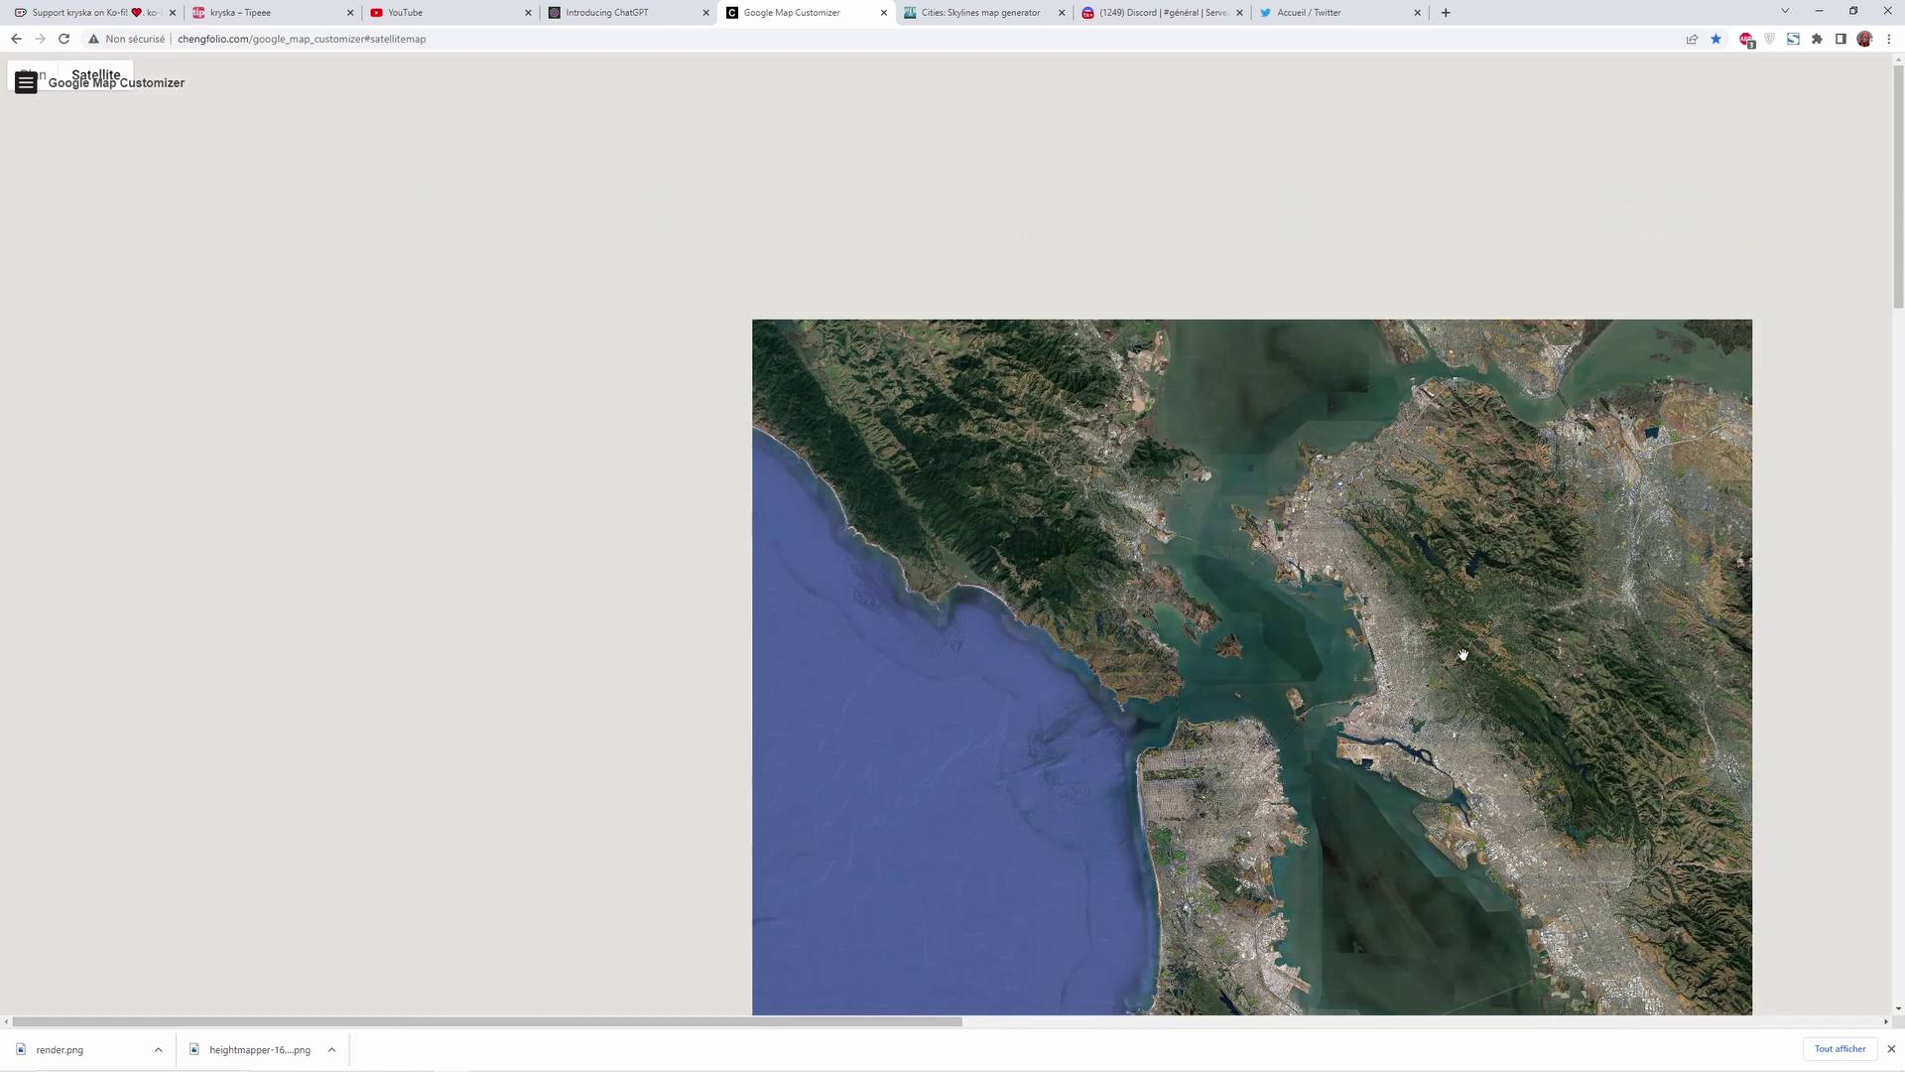
pyautogui.moveTo(1462, 654); pyautogui.dragTo(1087, 592)
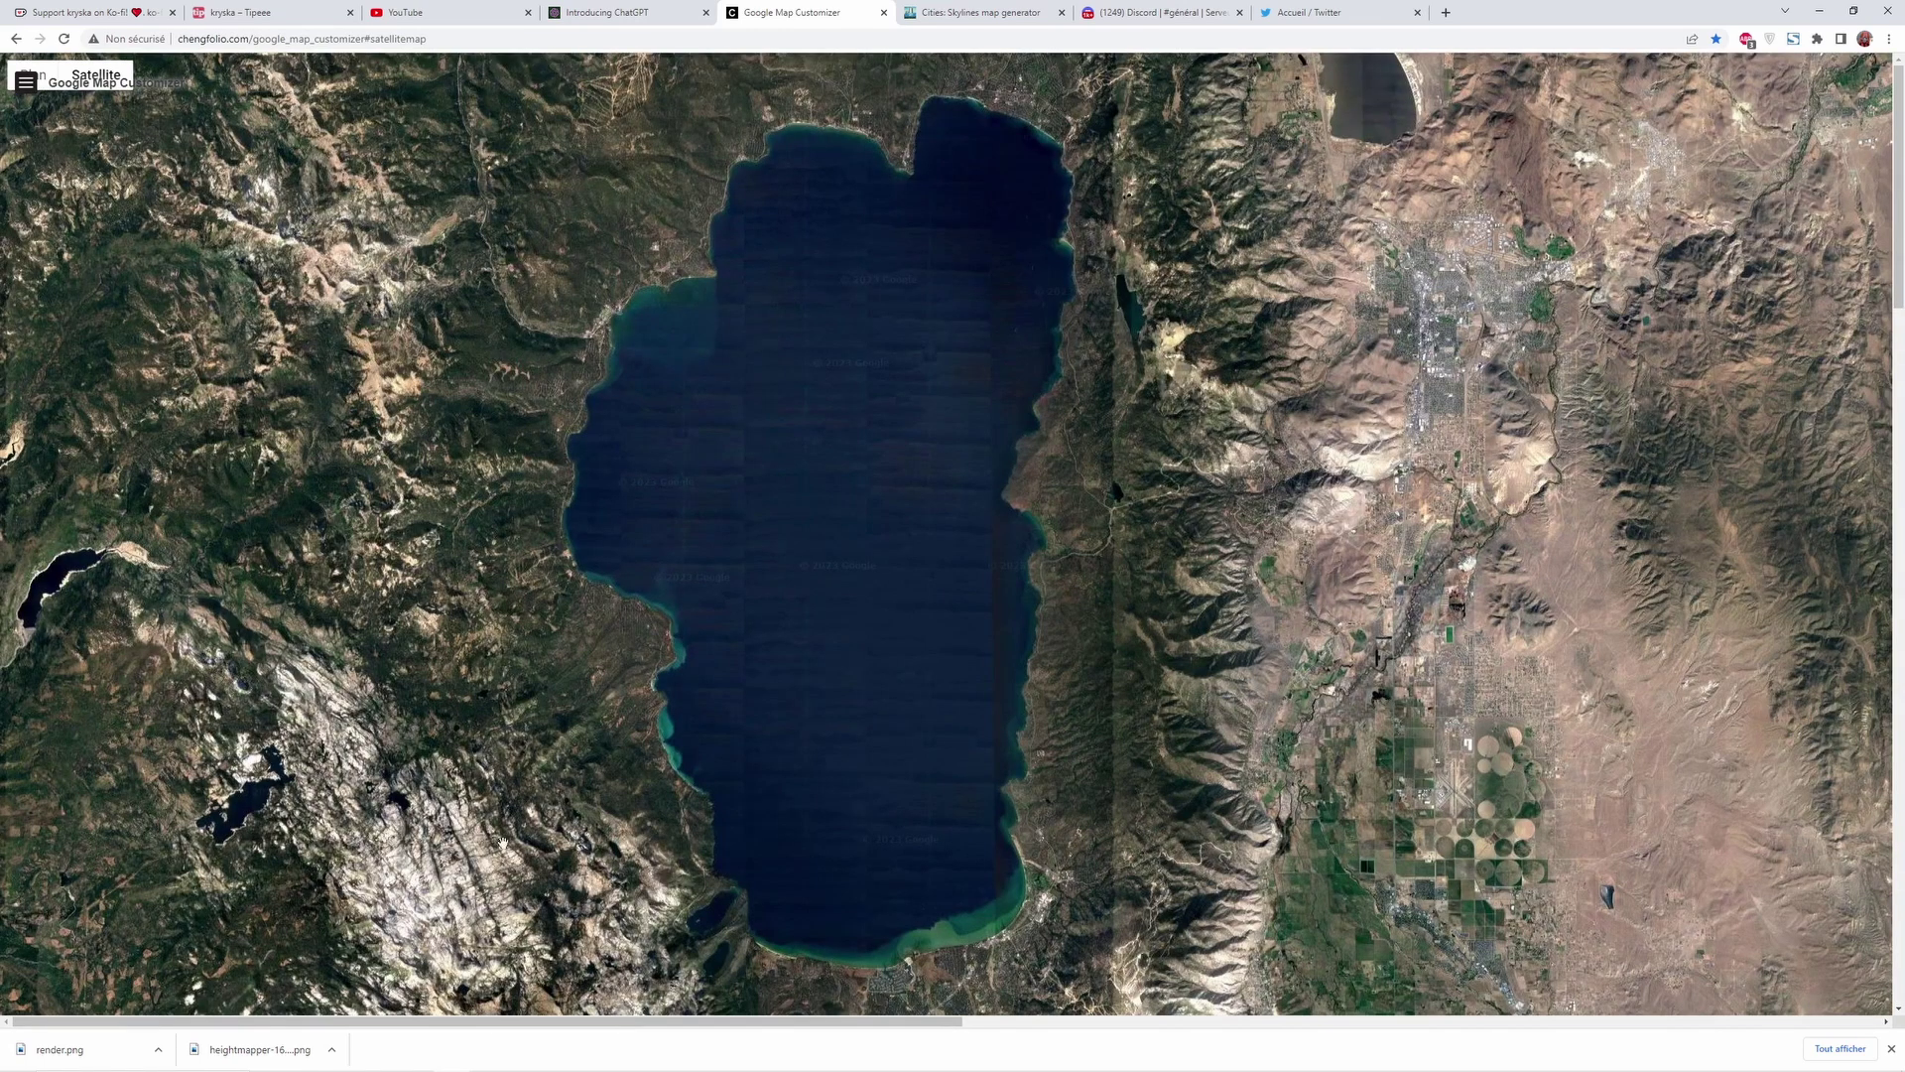
pyautogui.moveTo(511, 1022); pyautogui.dragTo(946, 1021)
pyautogui.moveTo(1896, 258); pyautogui.dragTo(1897, 588)
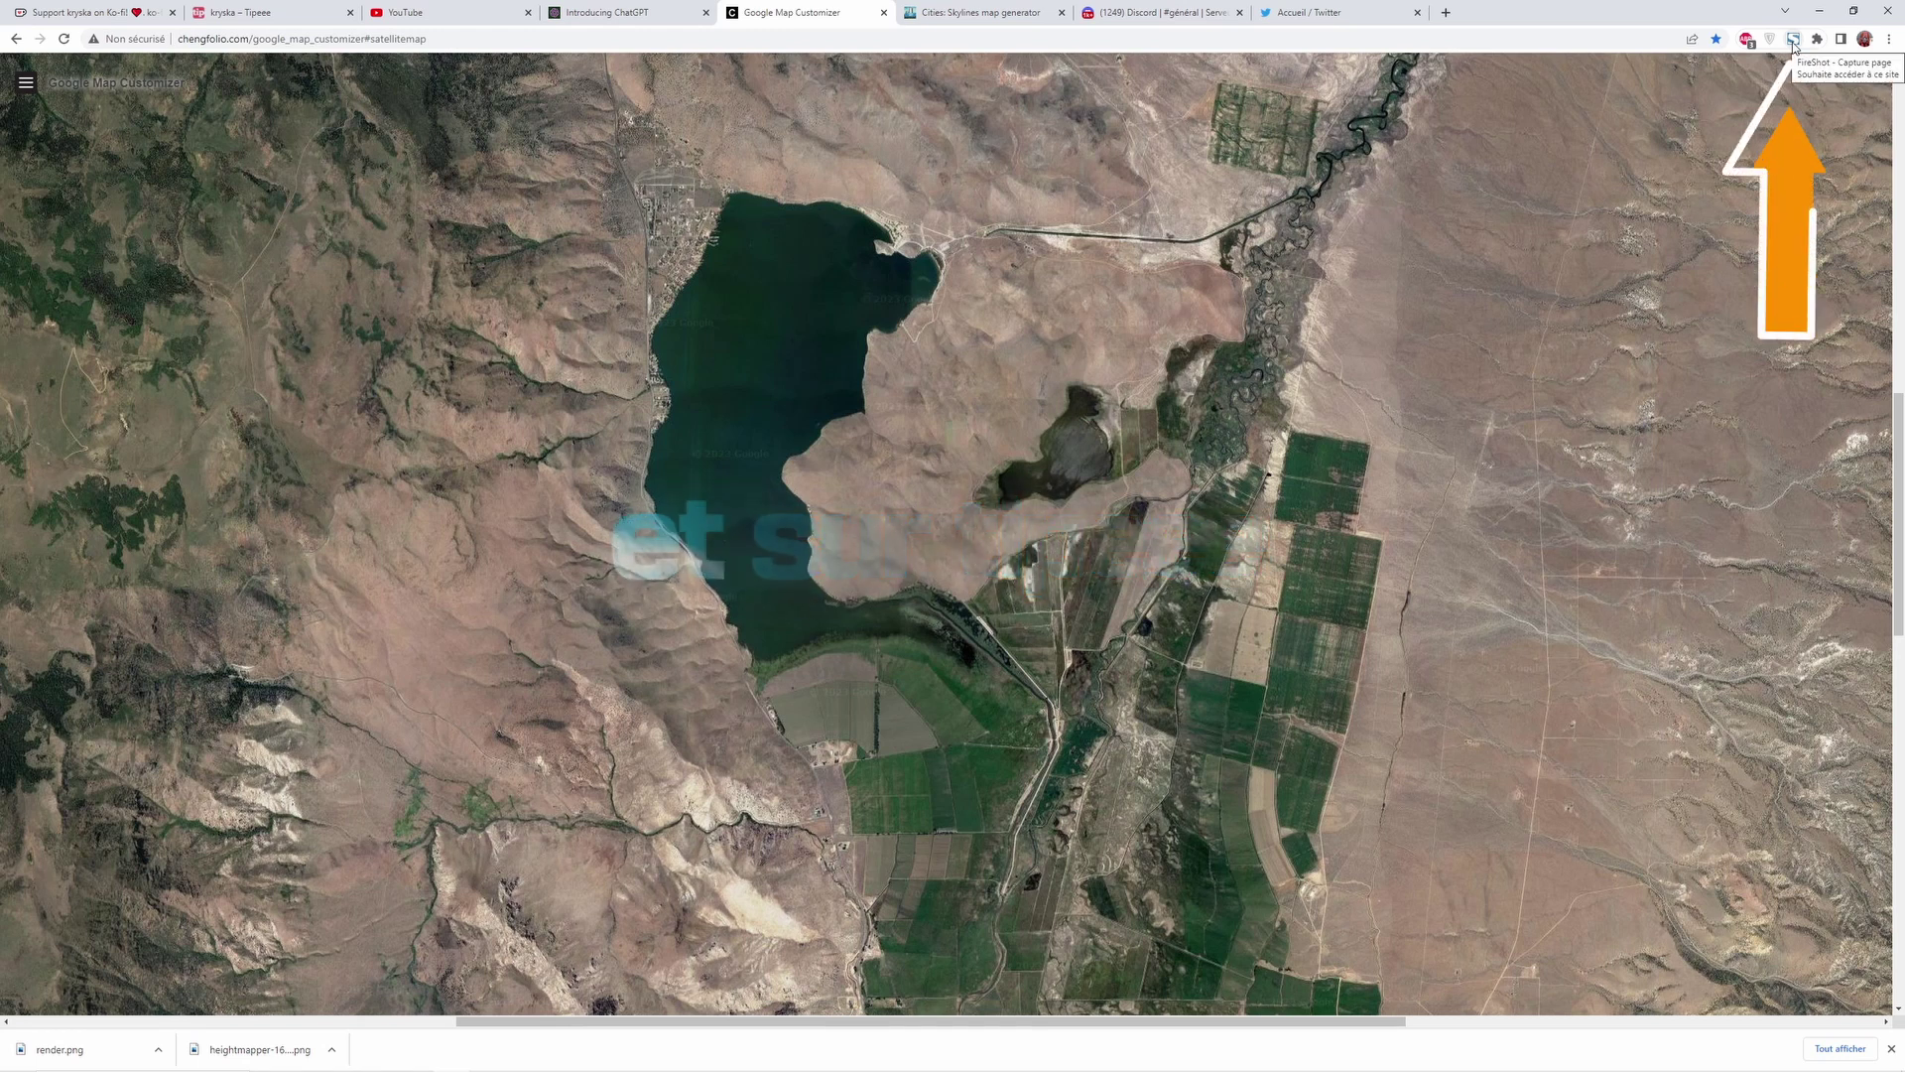
# - Capture the whole satellite map page with FireShot's 'Capturer la page entière'
pyautogui.click(1794, 44)
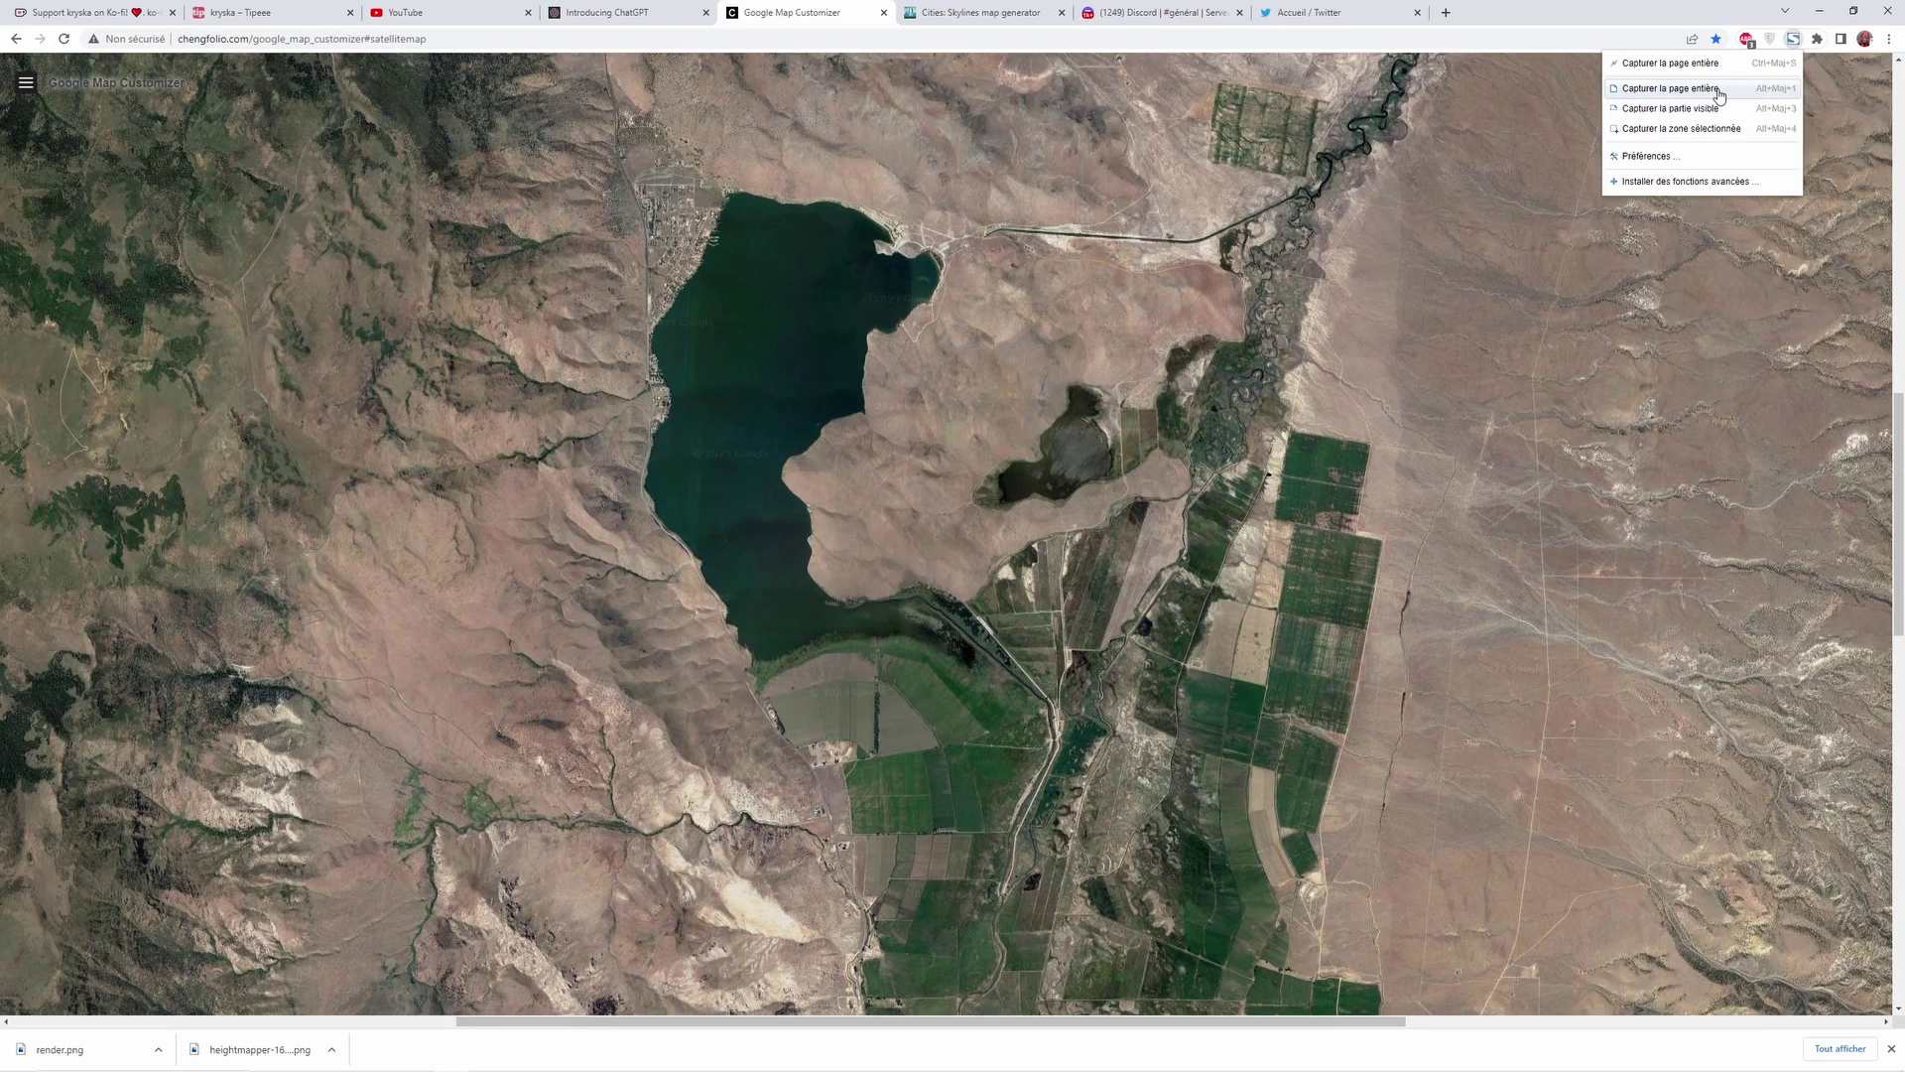
pyautogui.click(1720, 91)
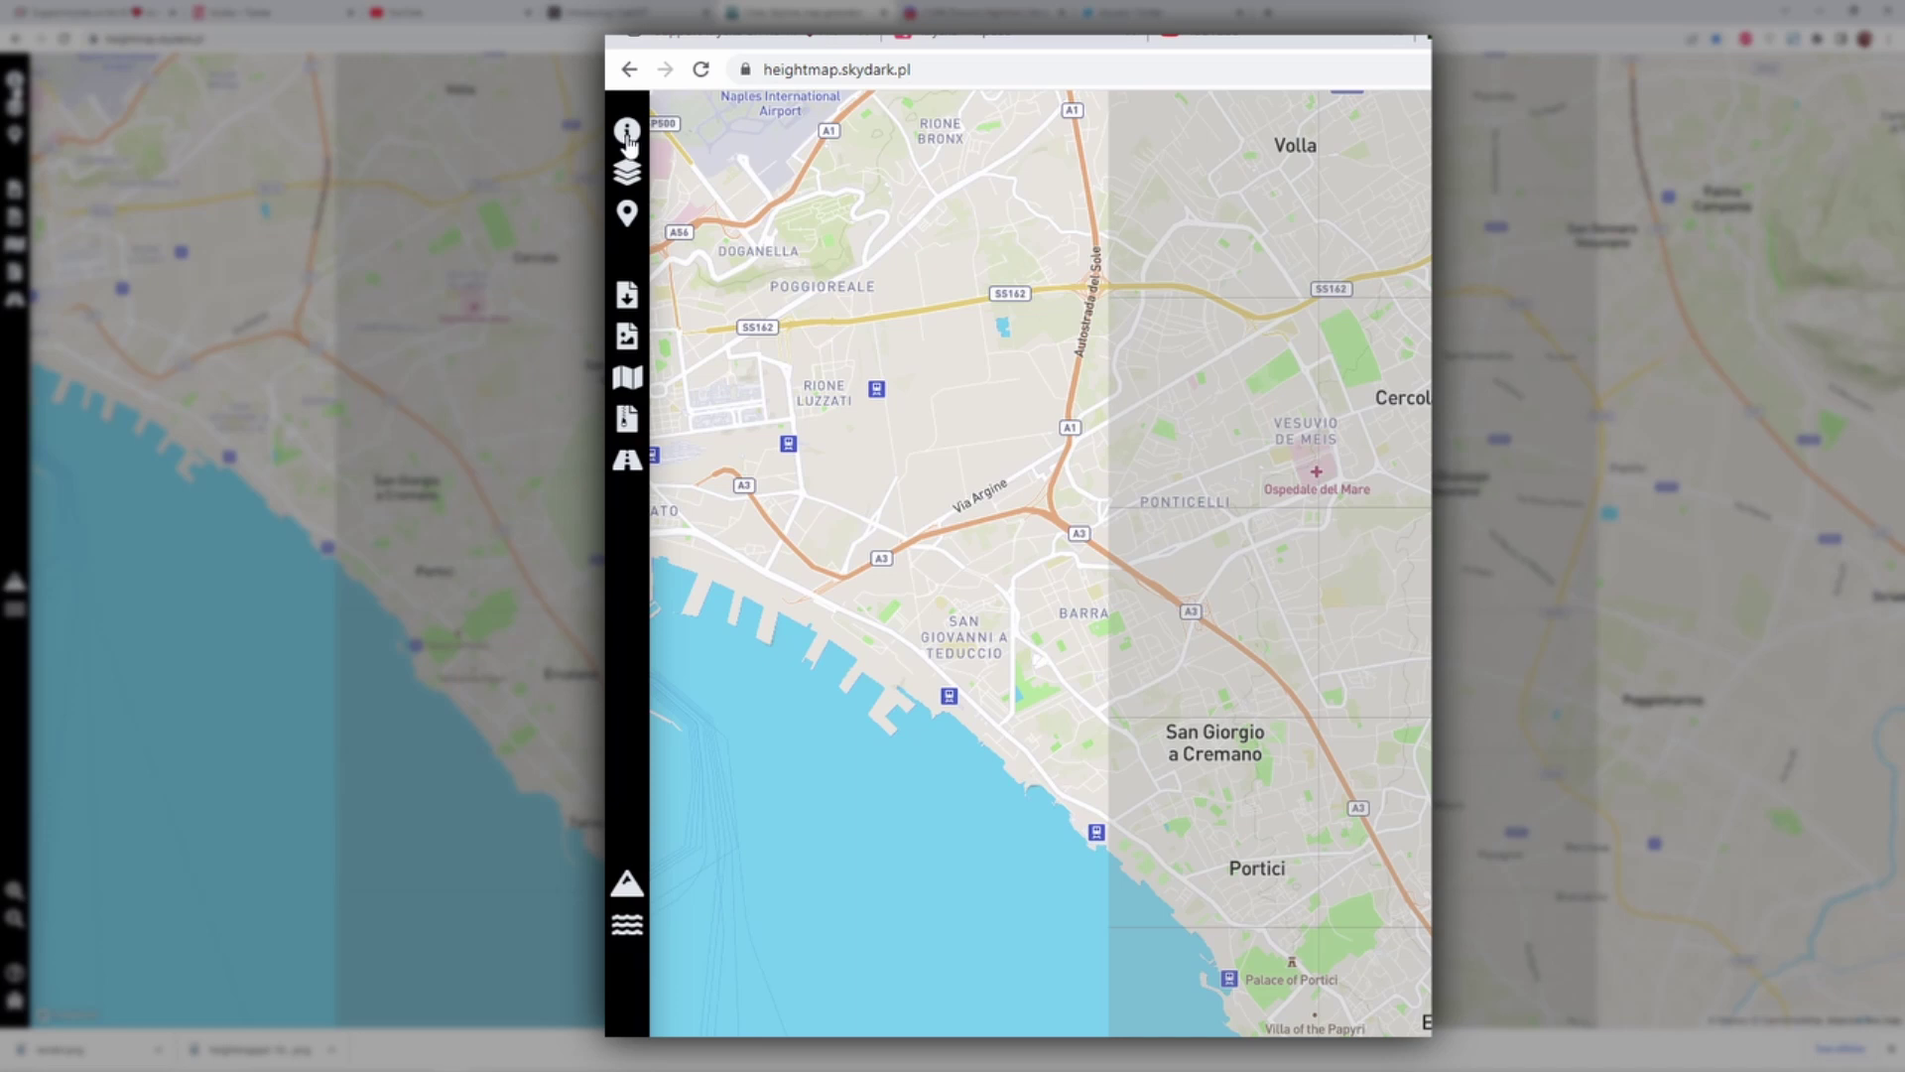
# - Refresh the elevation data and auto-fit the base level and height scale
pyautogui.click(628, 139)
pyautogui.click(899, 807)
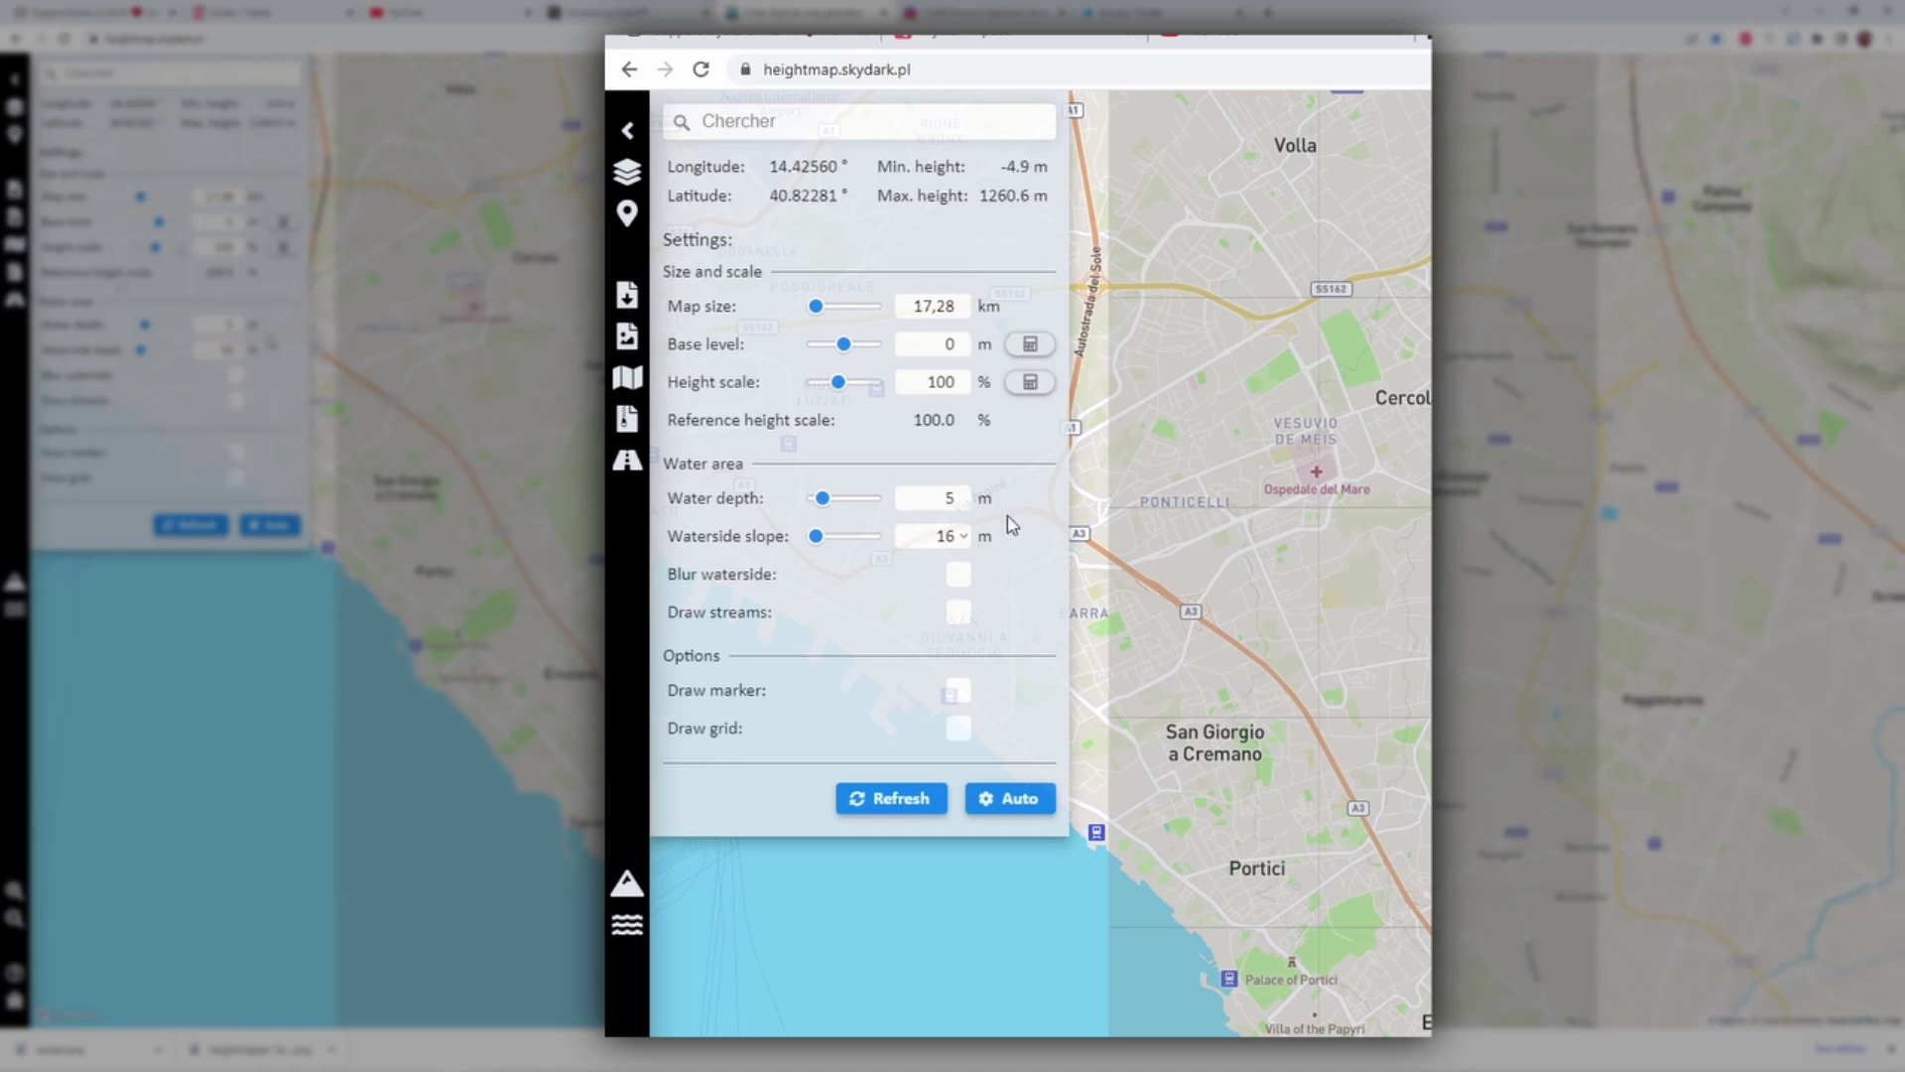
pyautogui.click(1022, 804)
# - Switch the base map to Satellite and download the PNG height map
pyautogui.click(627, 171)
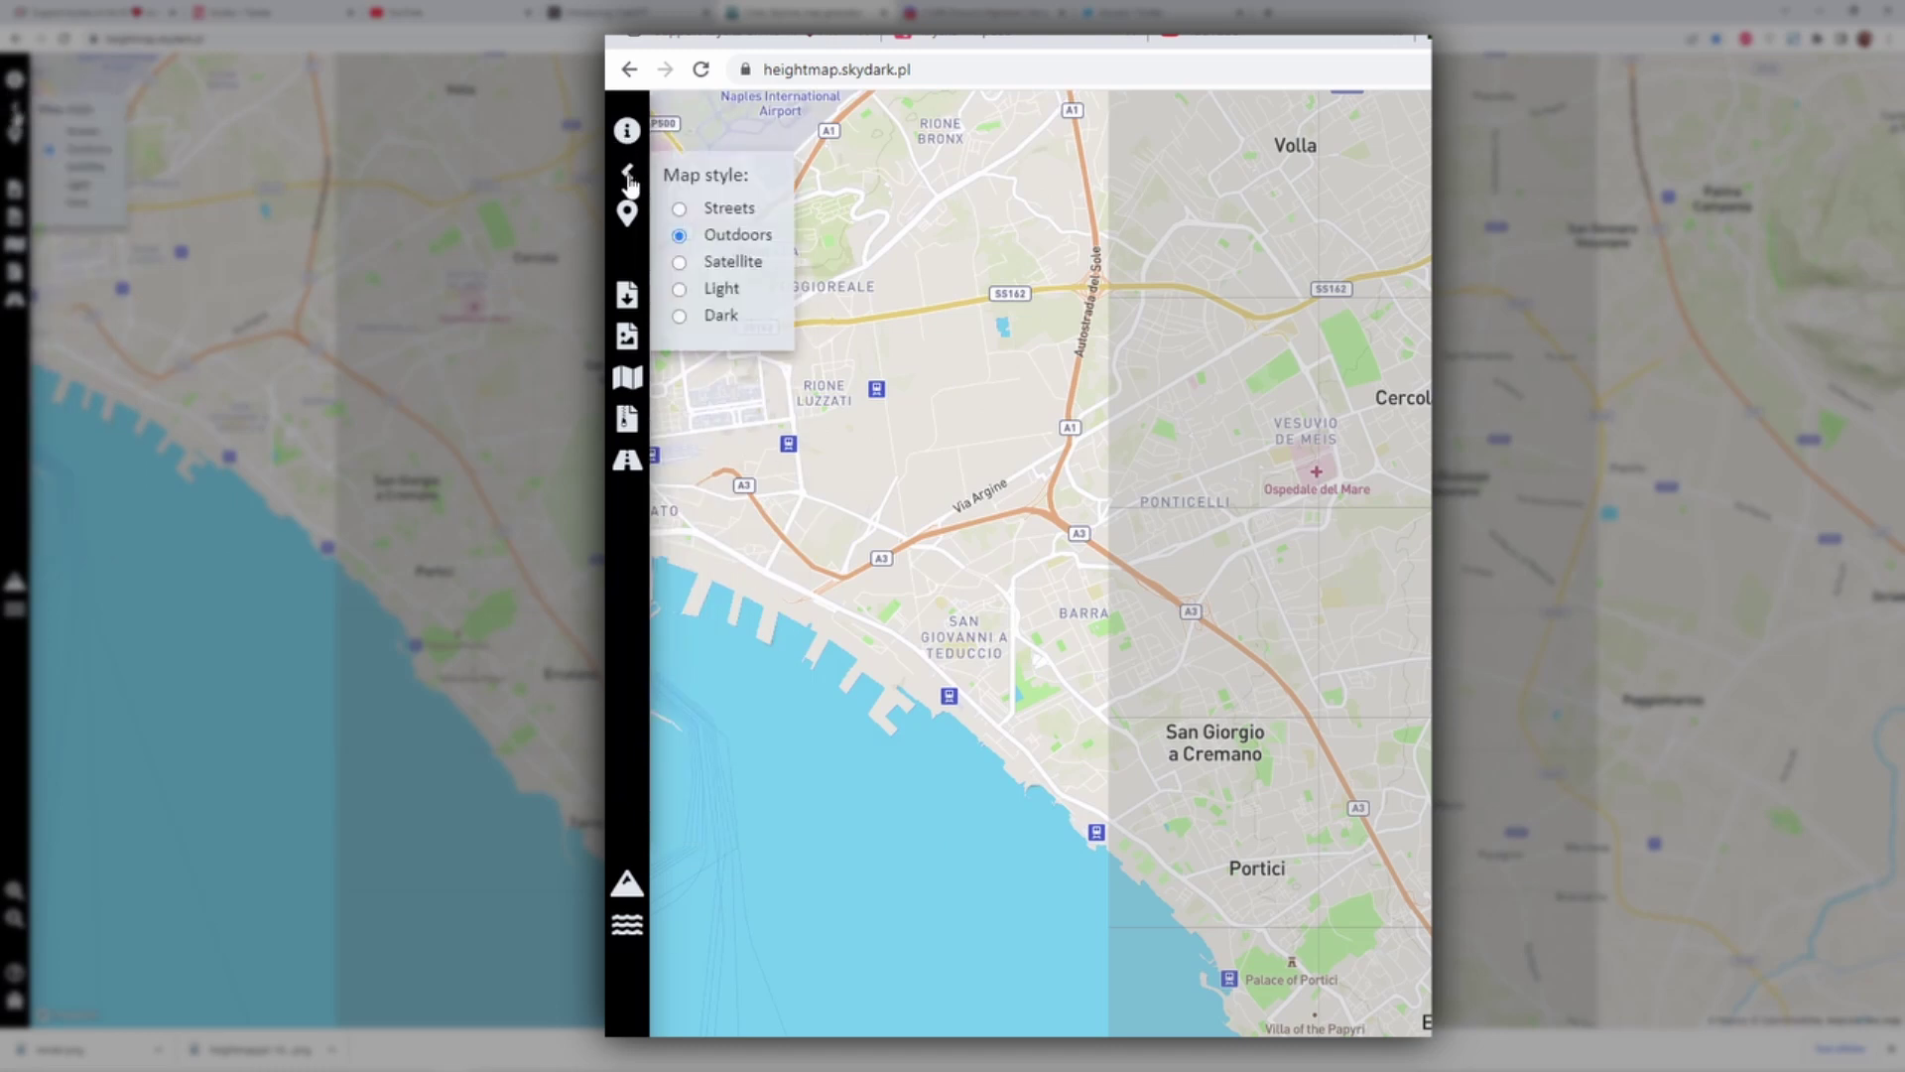
pyautogui.click(680, 263)
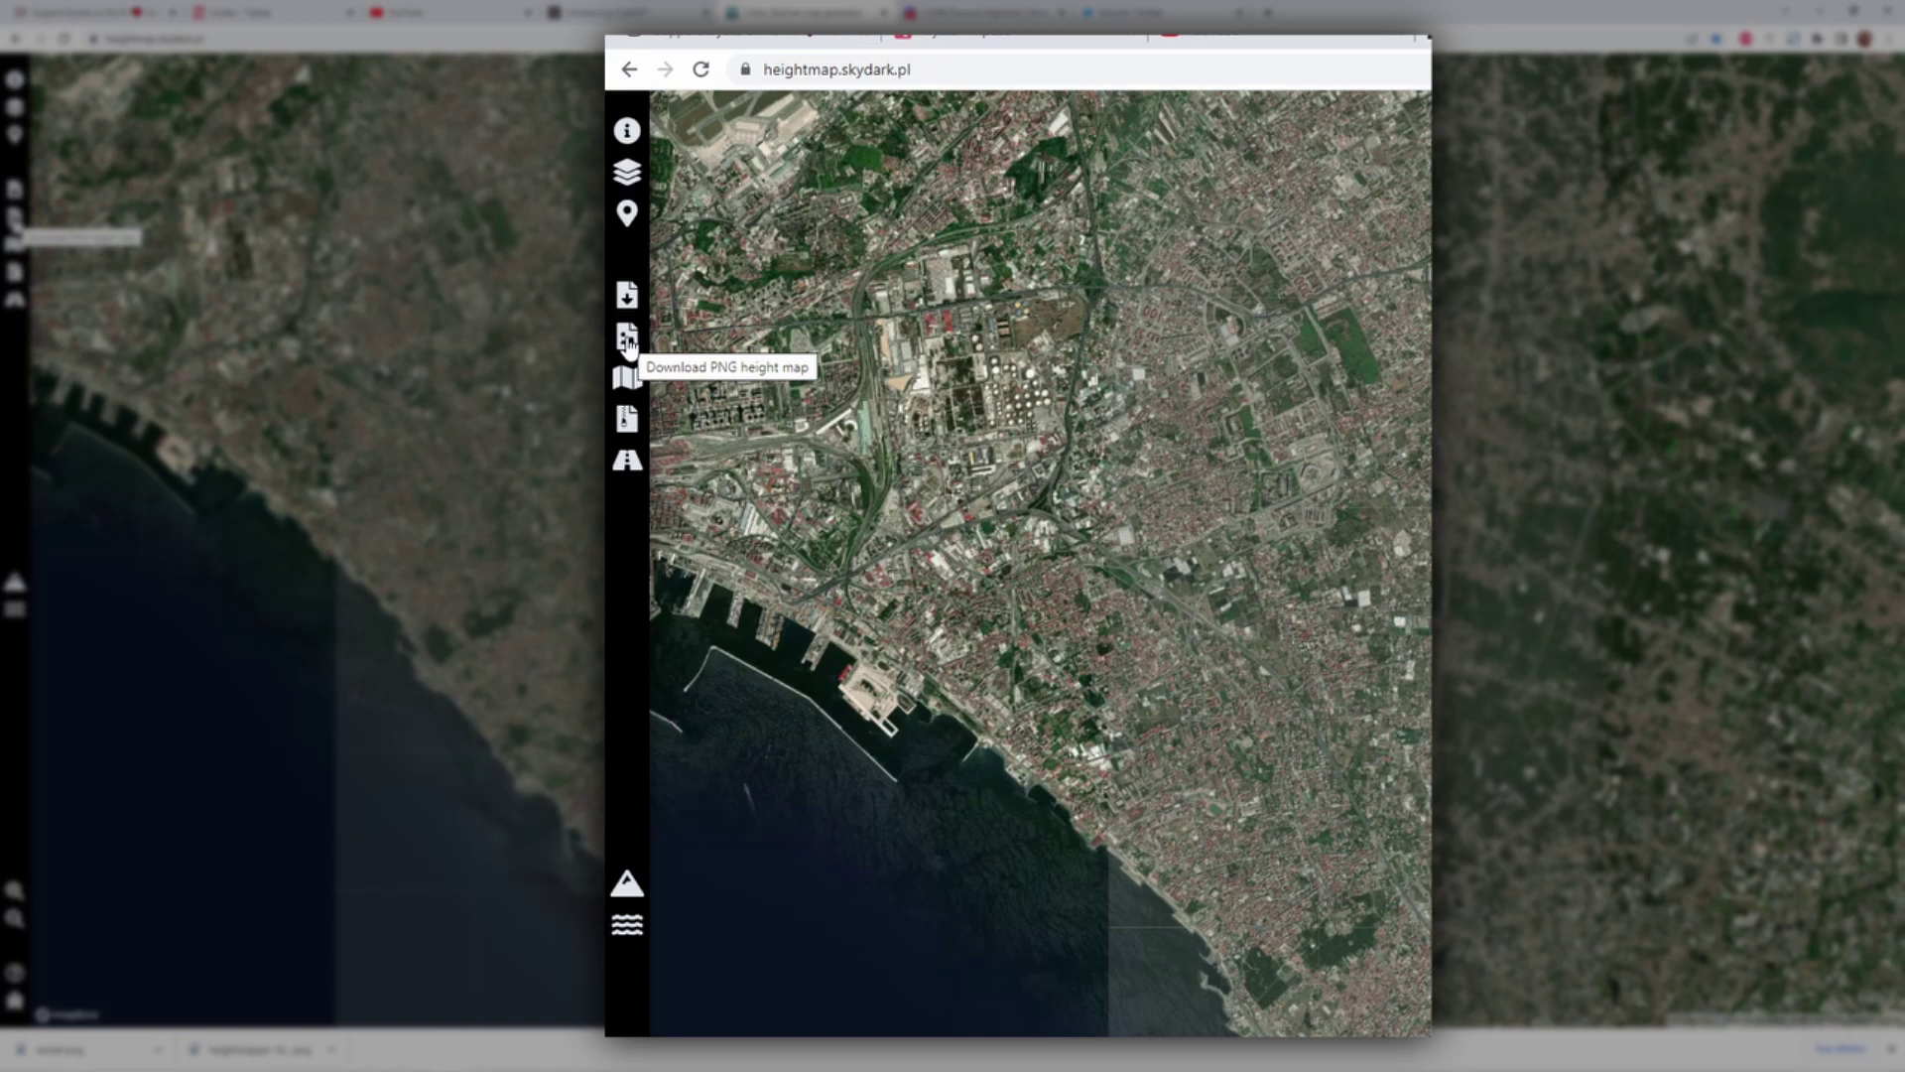
pyautogui.click(629, 340)
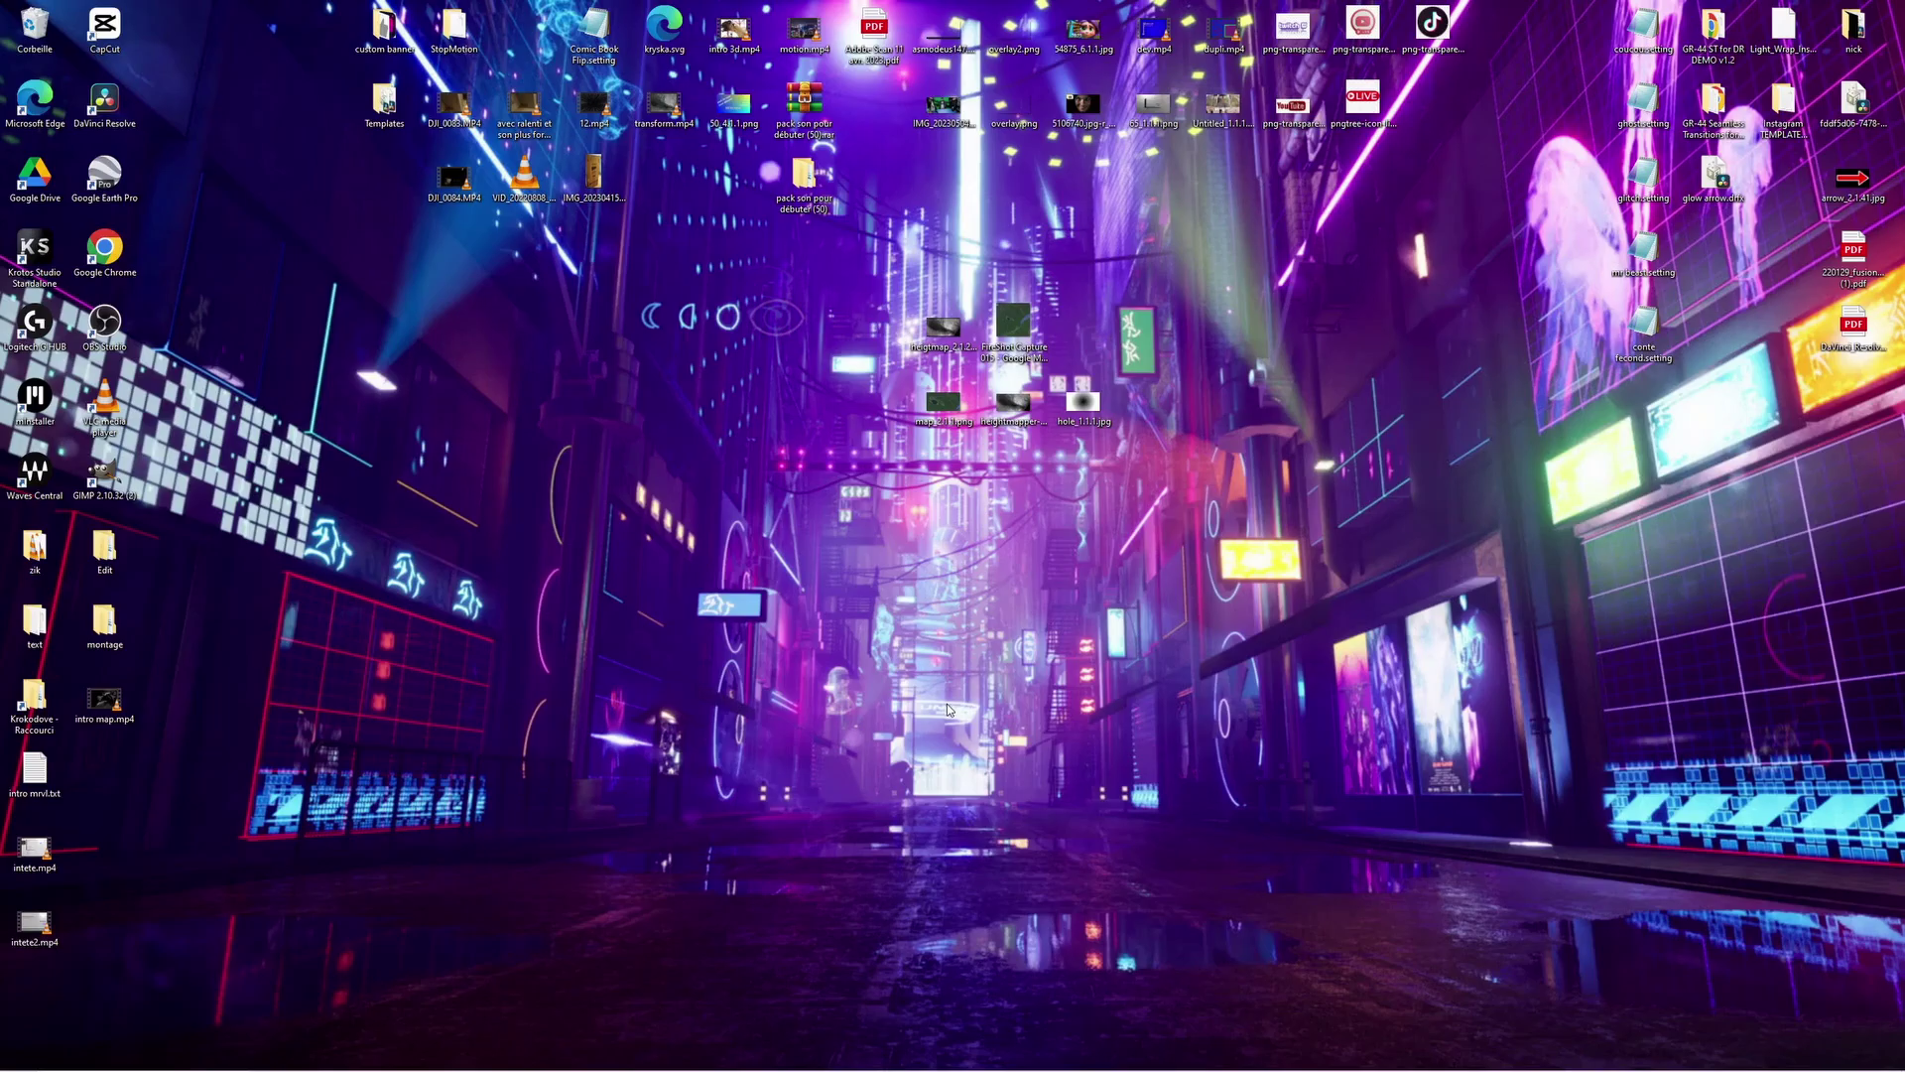
# - Import heightmap.png and map.png into the 'map 3d' project's Media Pool
pyautogui.click(453, 1062)
pyautogui.rightClick(207, 202)
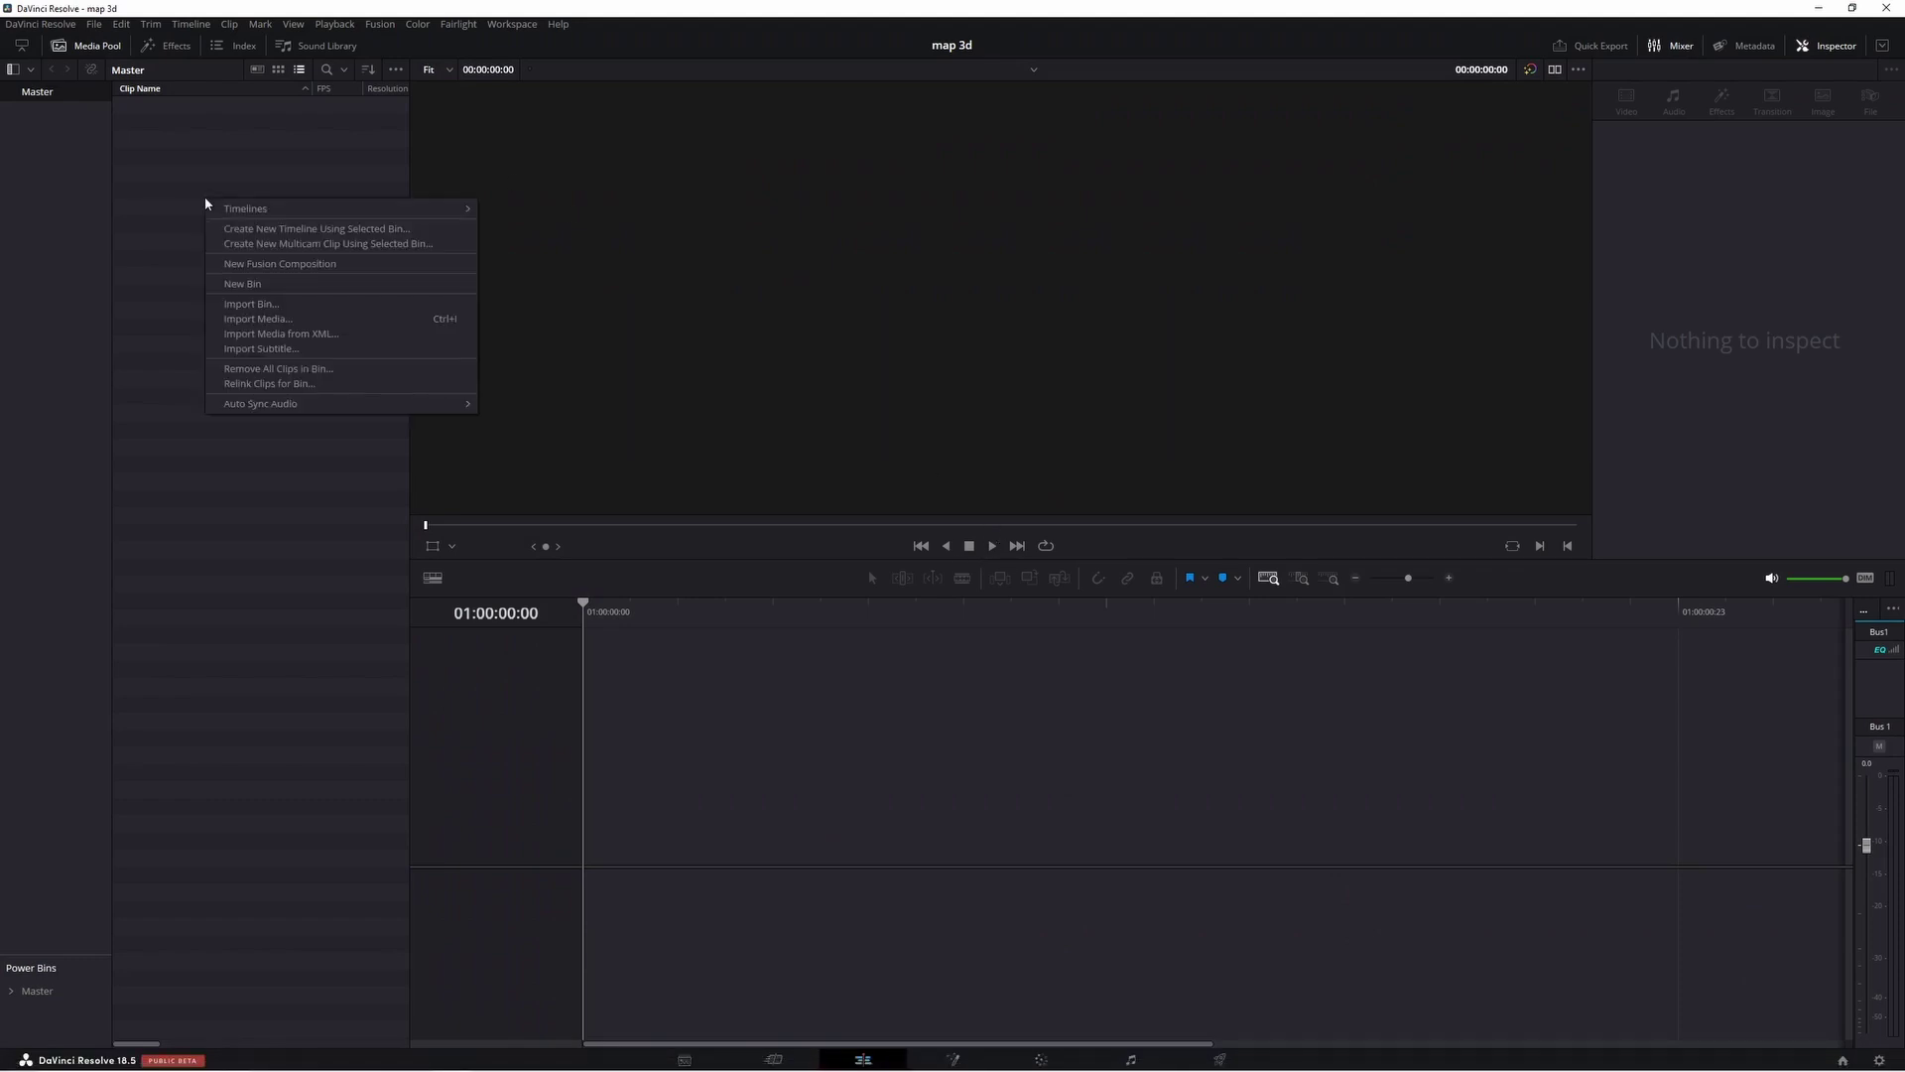
pyautogui.click(303, 320)
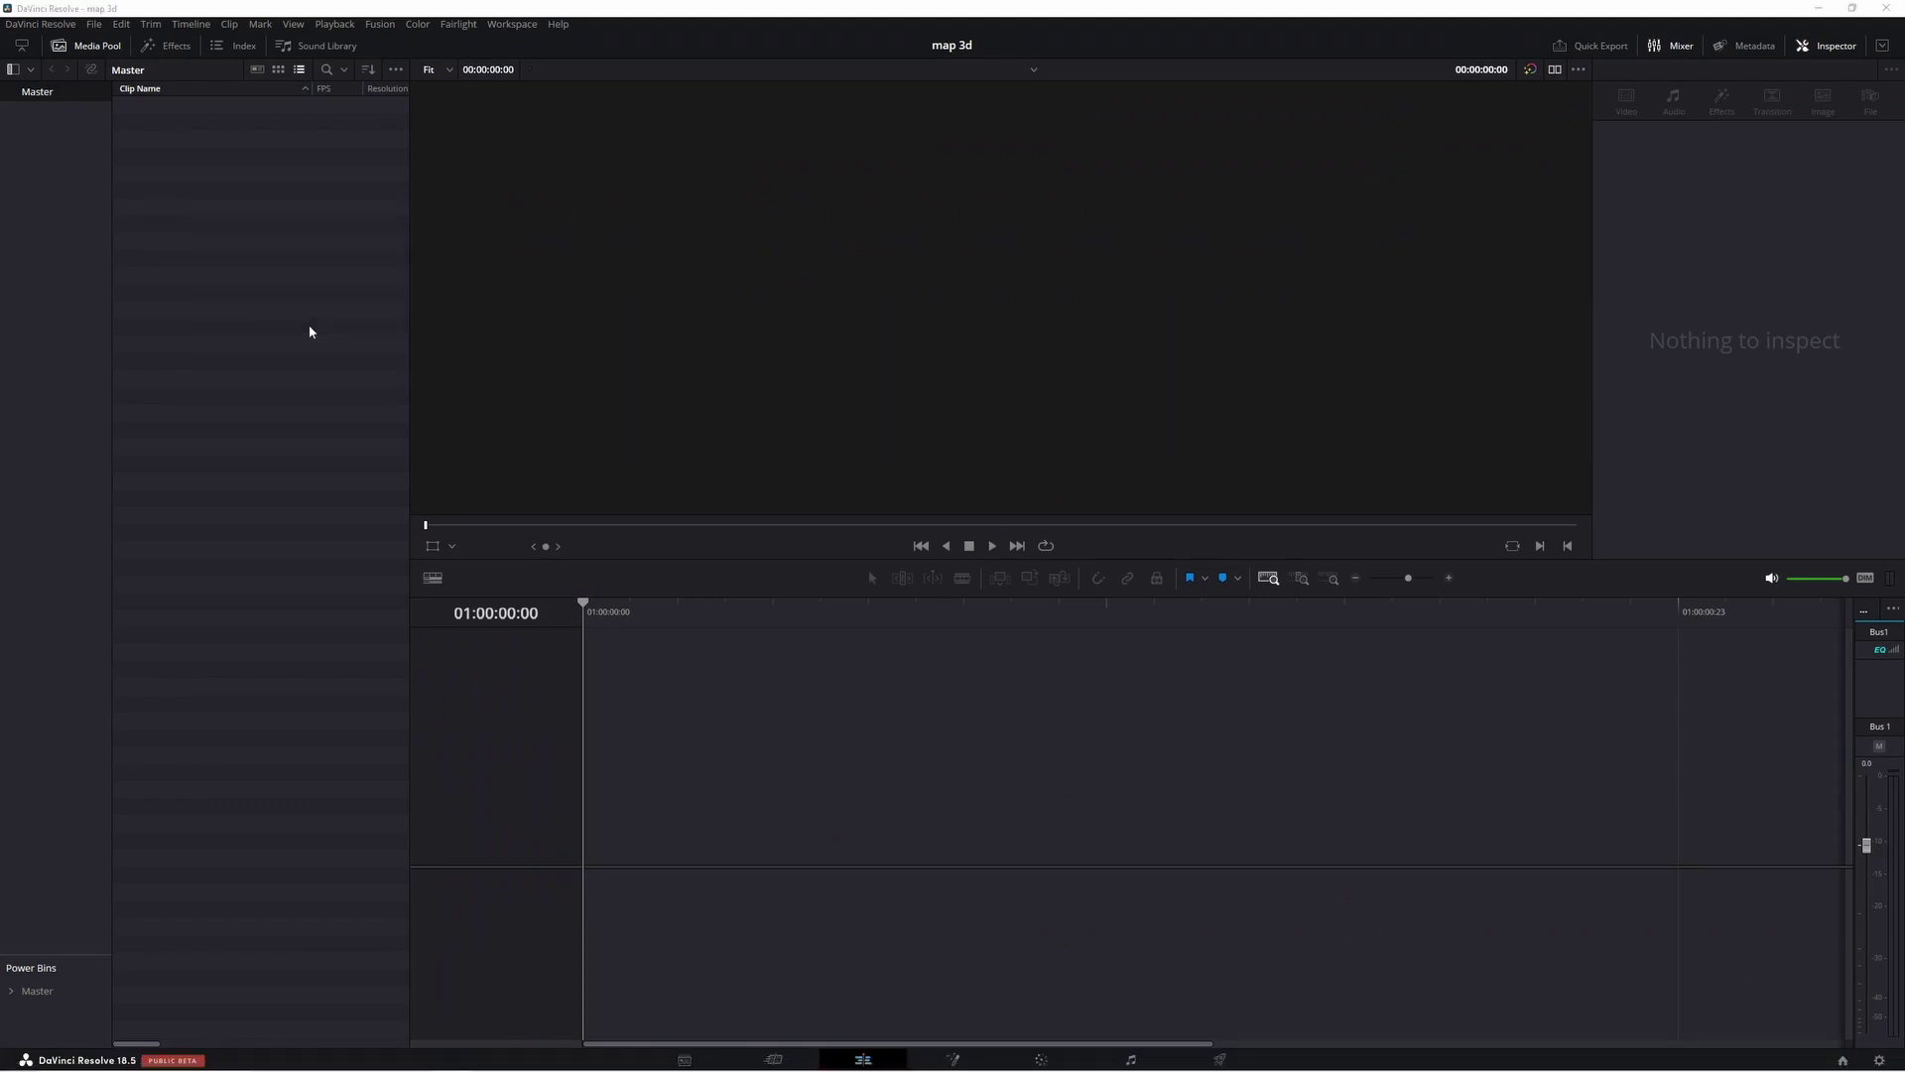
pyautogui.keyDown('ctrl'); pyautogui.click(501, 584); pyautogui.keyUp('ctrl')
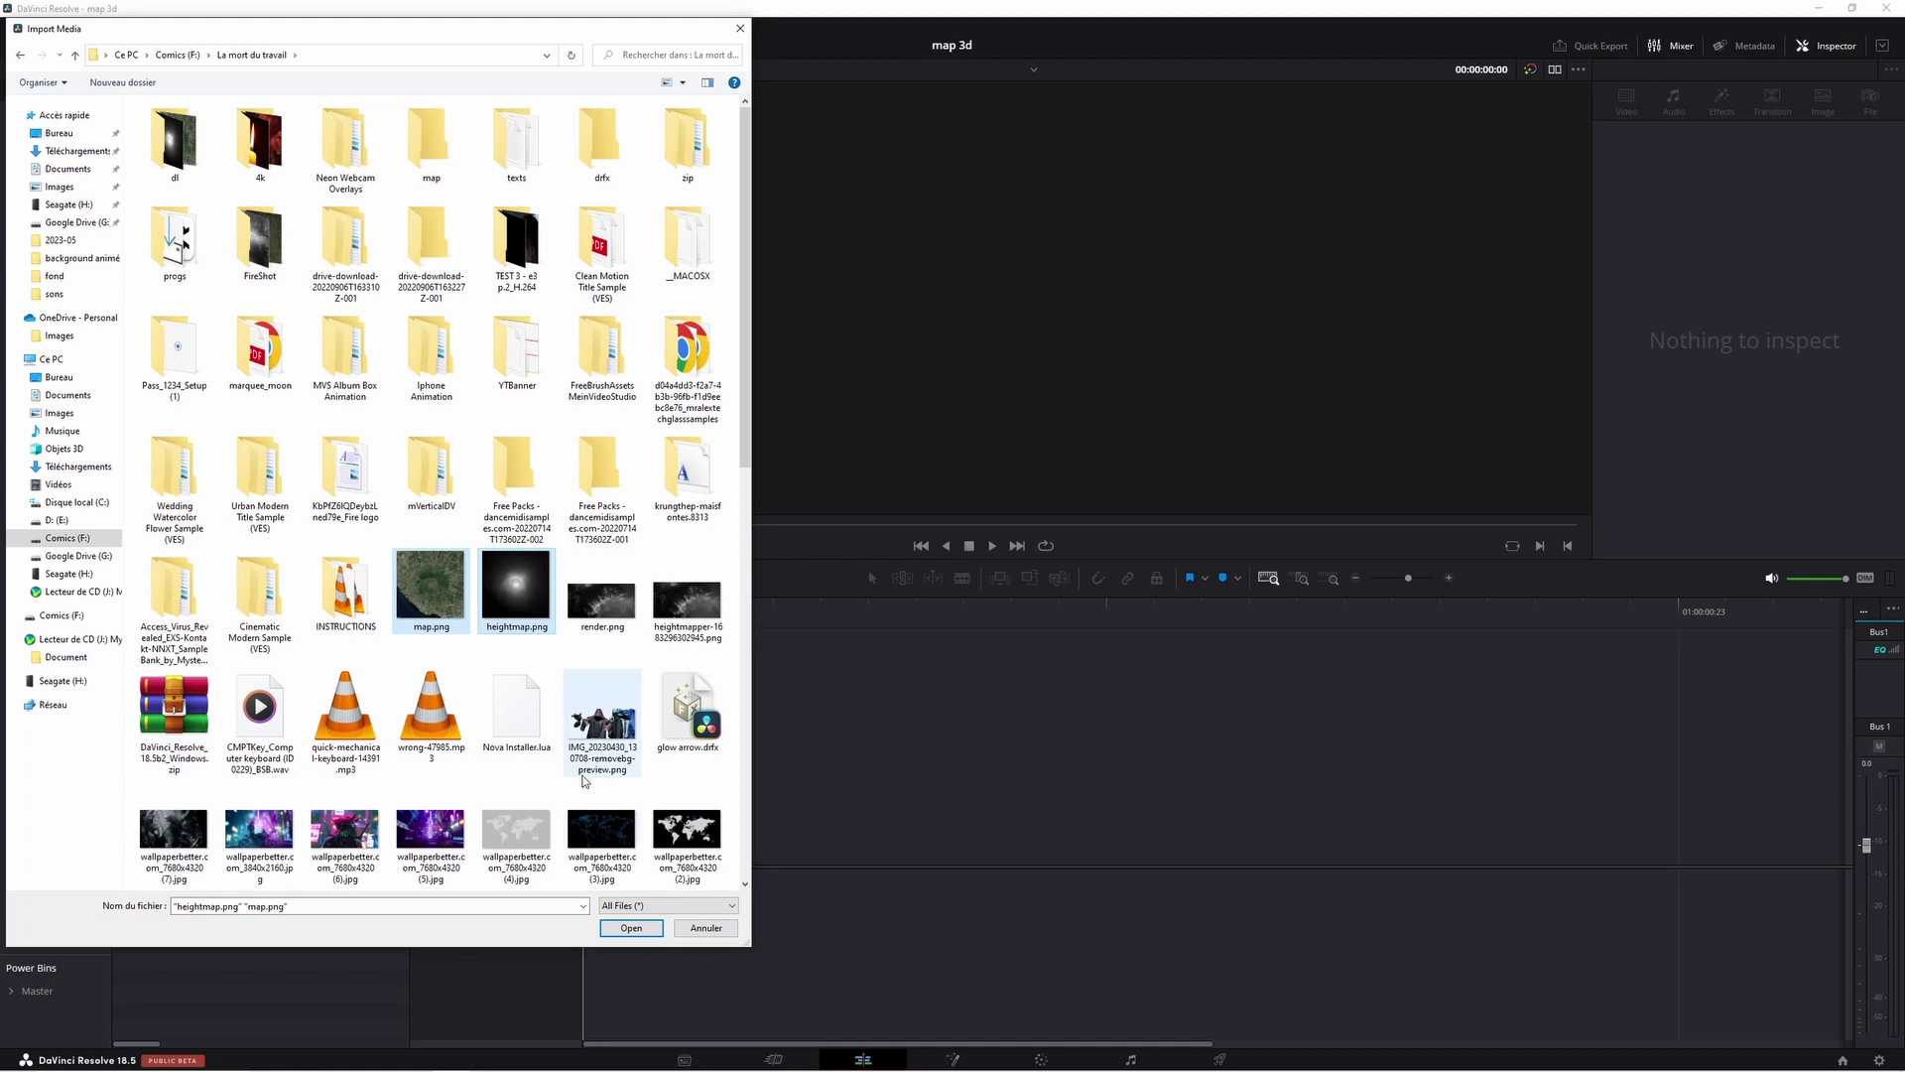
pyautogui.click(631, 927)
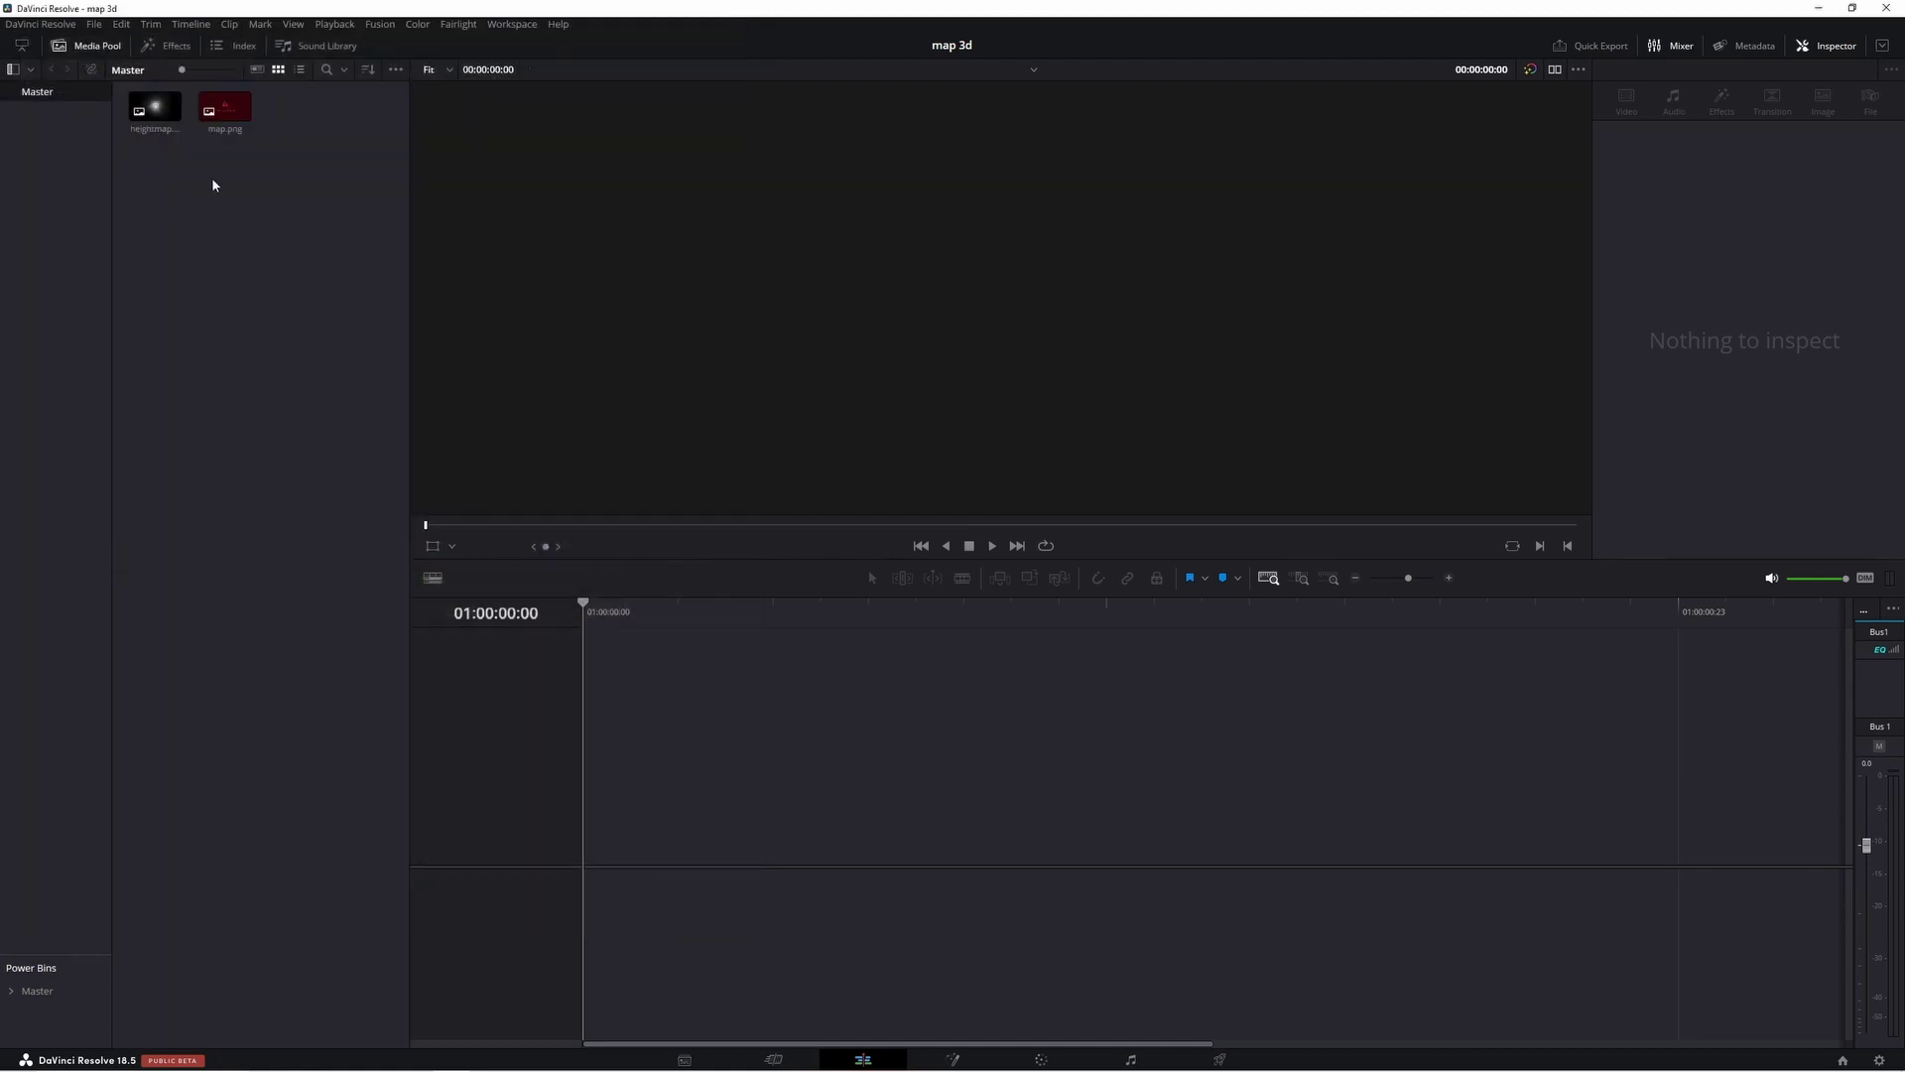
# - Delete the map.png clip from the Media Pool and bring up the image folder
pyautogui.click(226, 110)
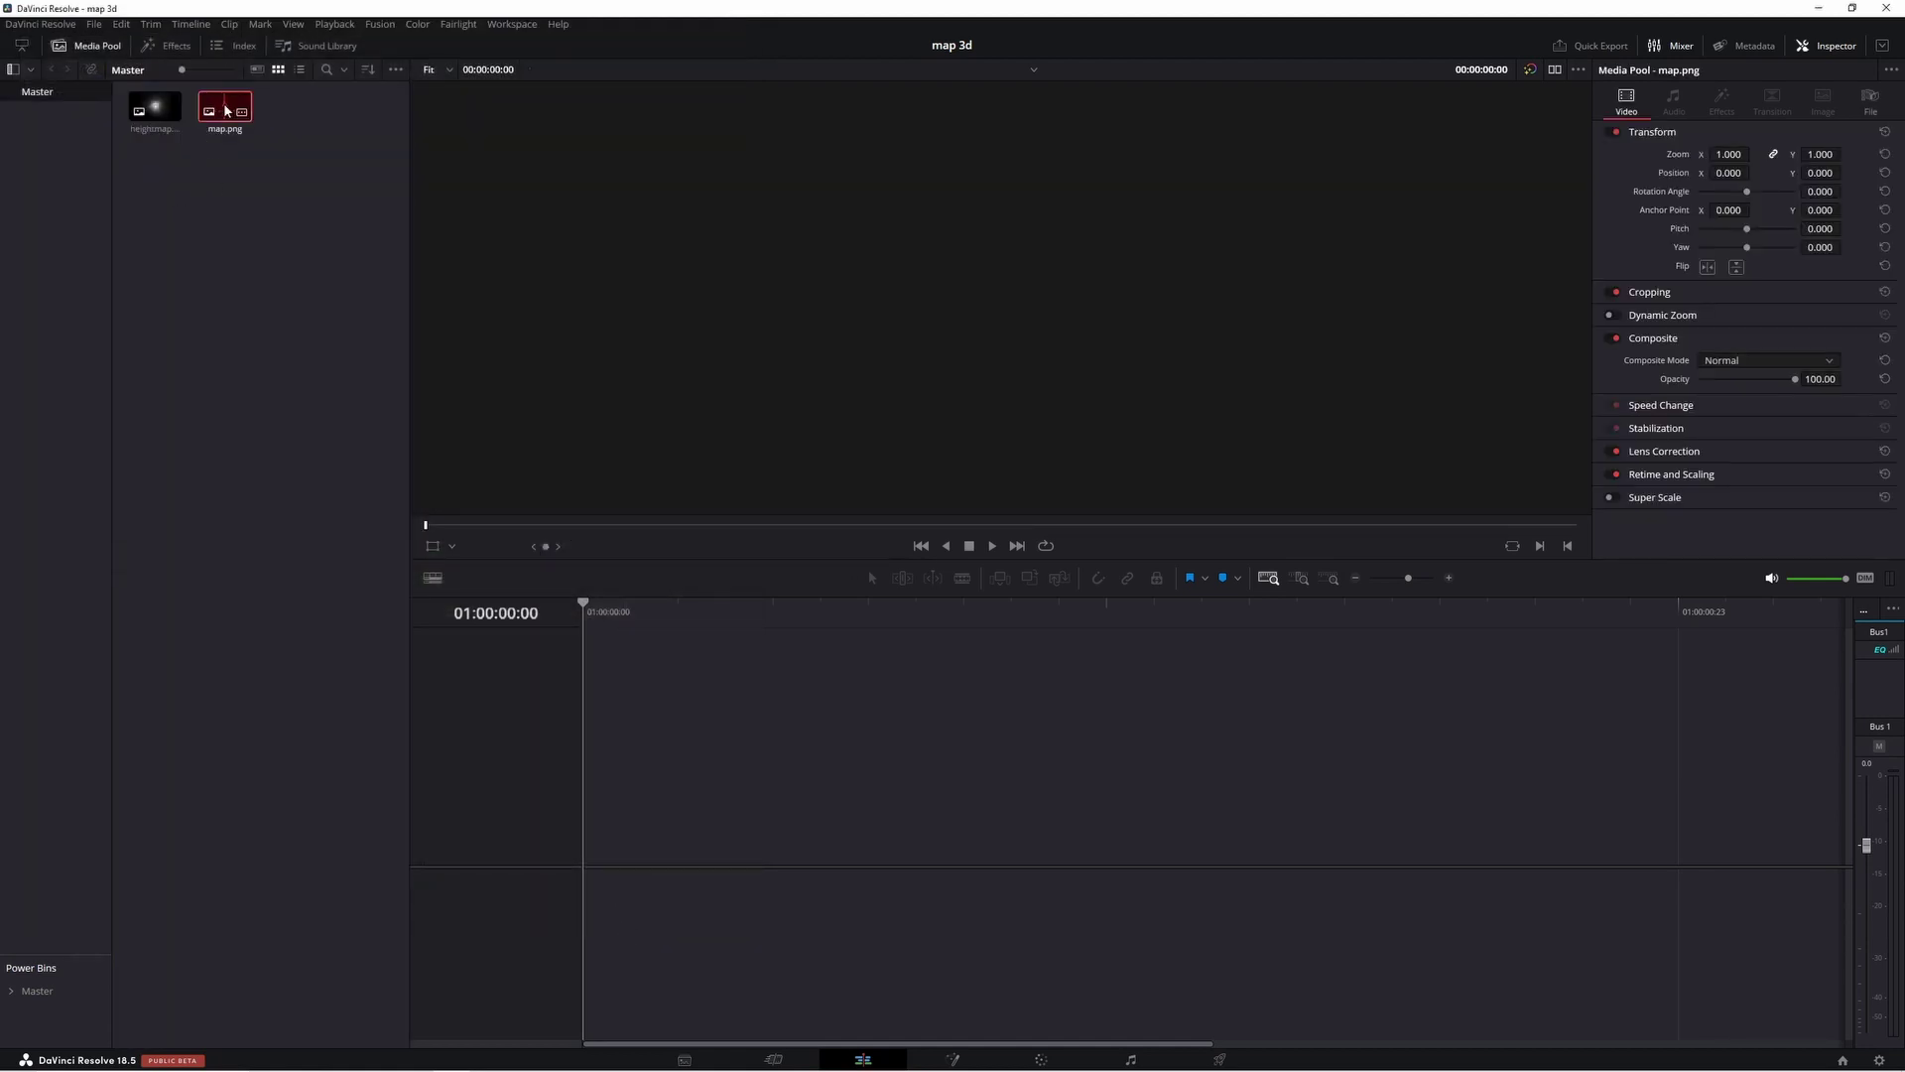
pyautogui.press('Delete')
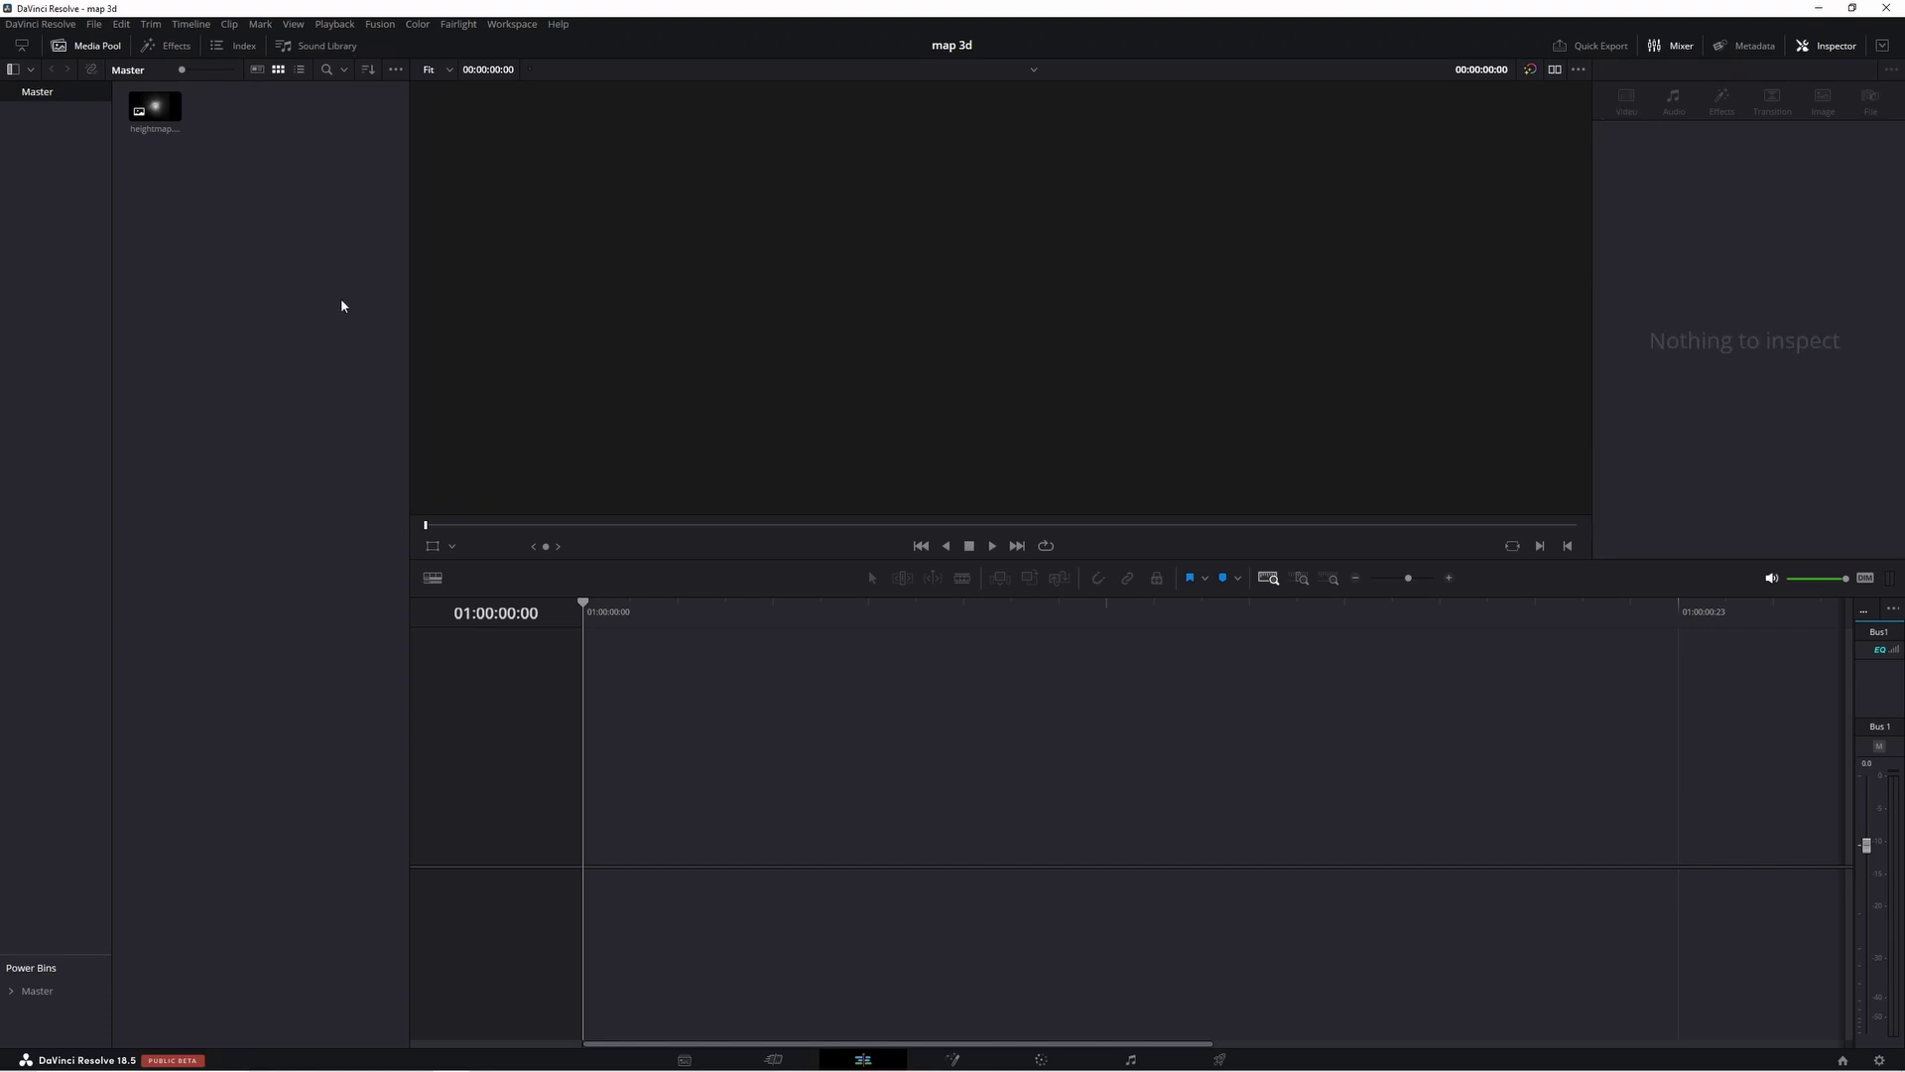
pyautogui.click(354, 1058)
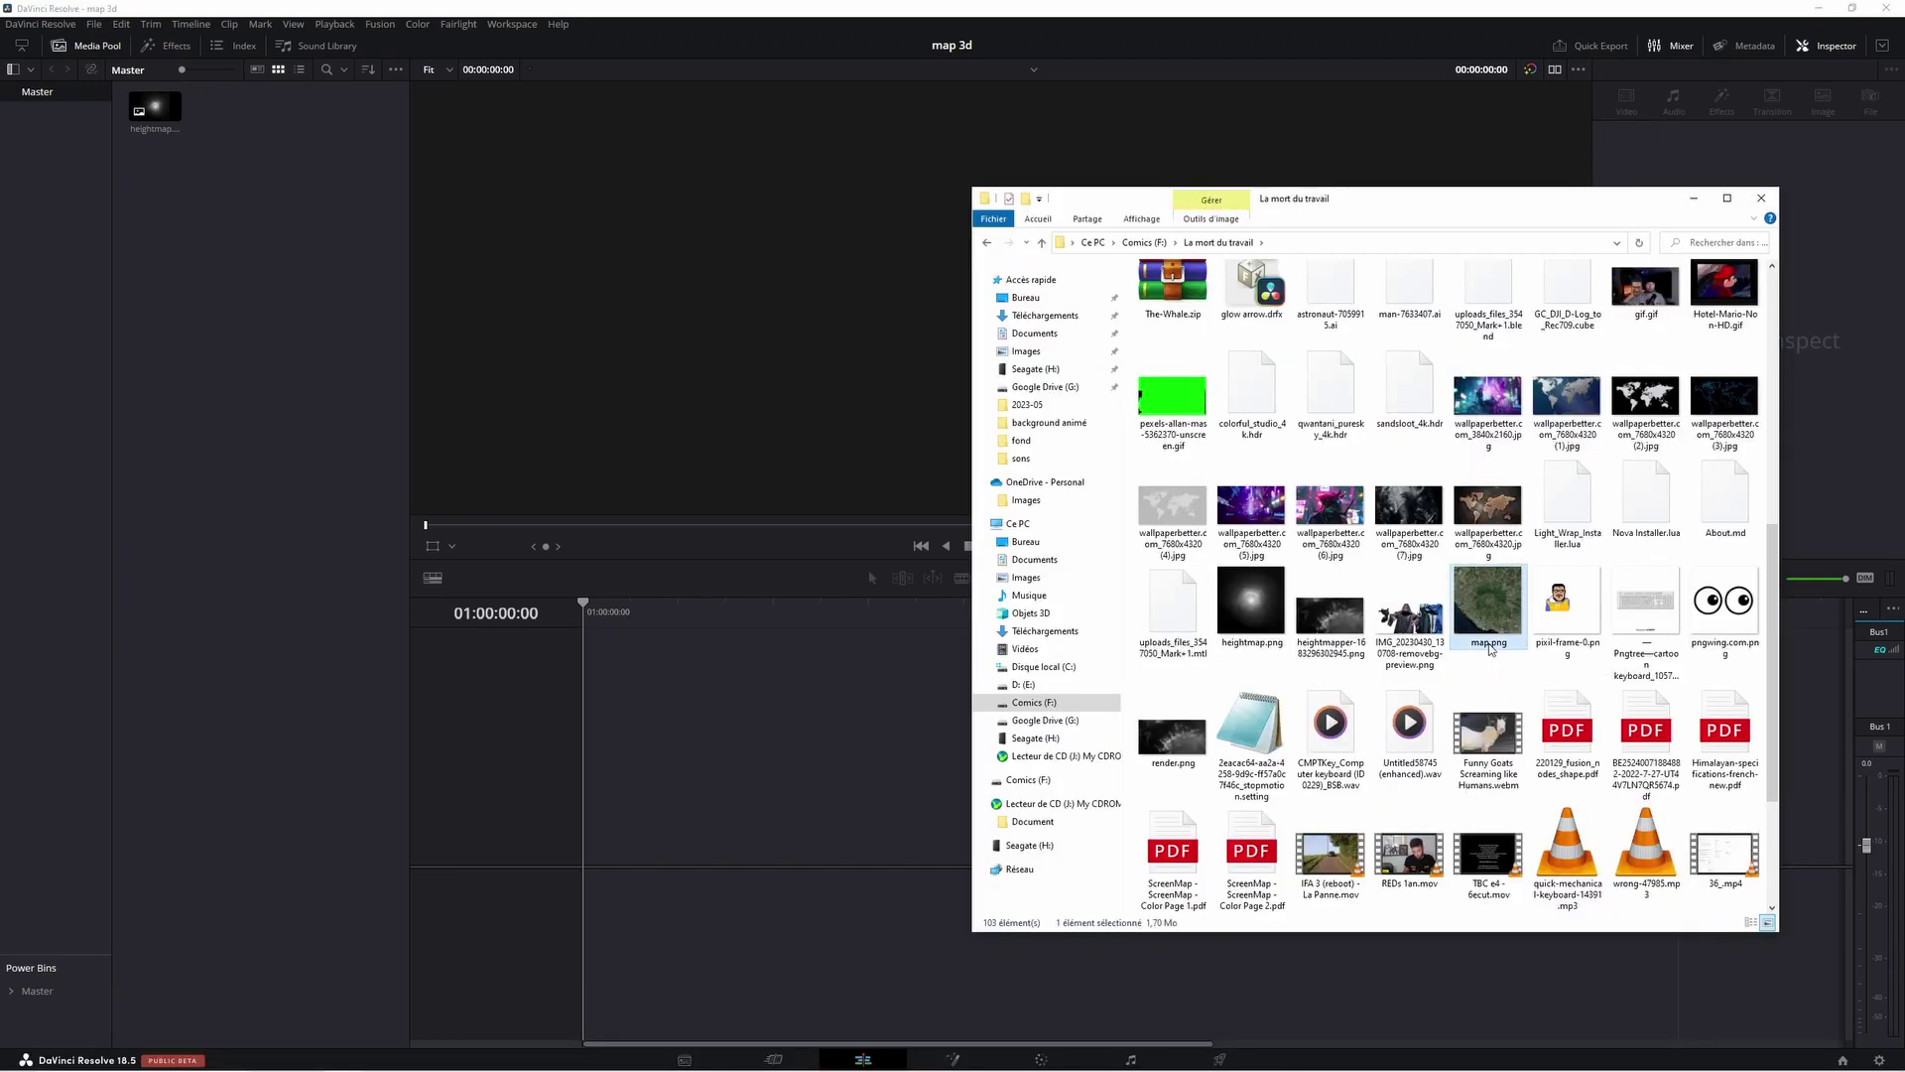
# - Rename map.png to map.jpg and accept the extension-change warning
pyautogui.rightClick(1490, 649)
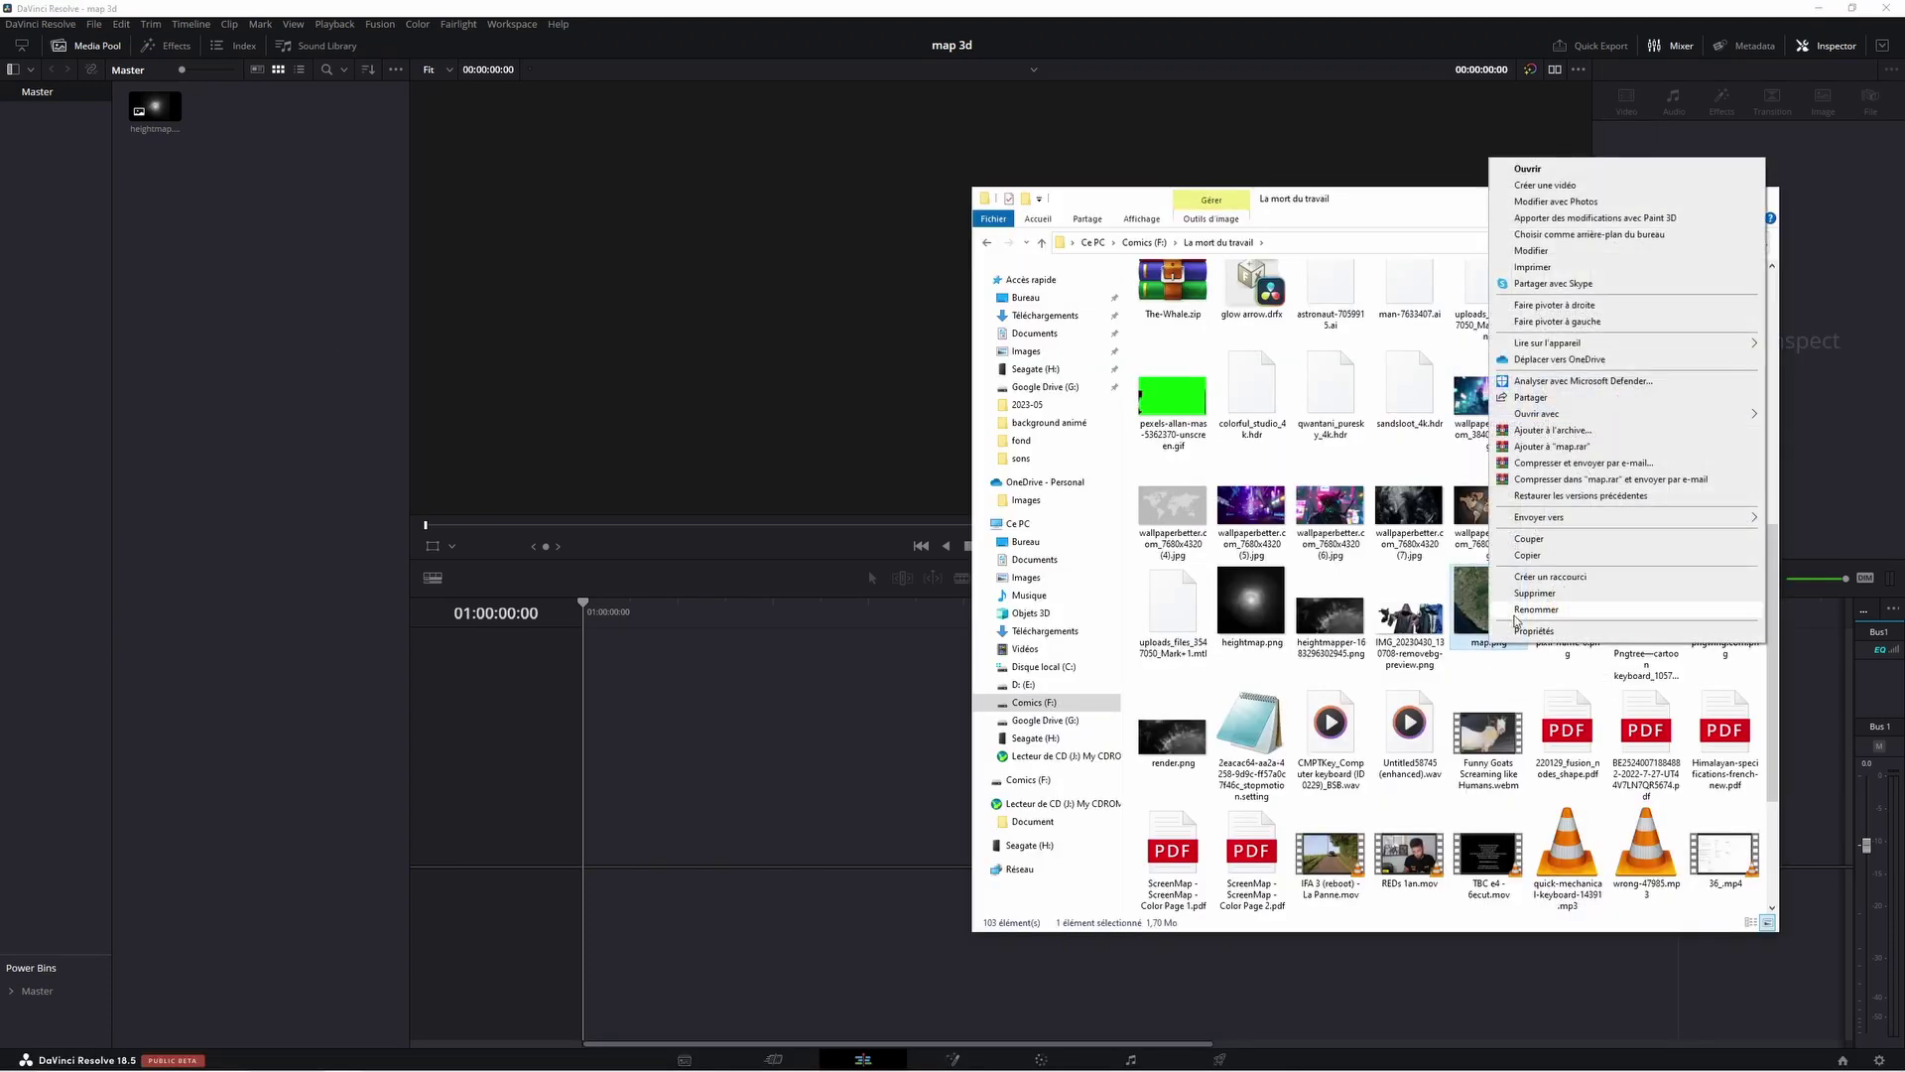
pyautogui.click(1522, 612)
pyautogui.press('End')
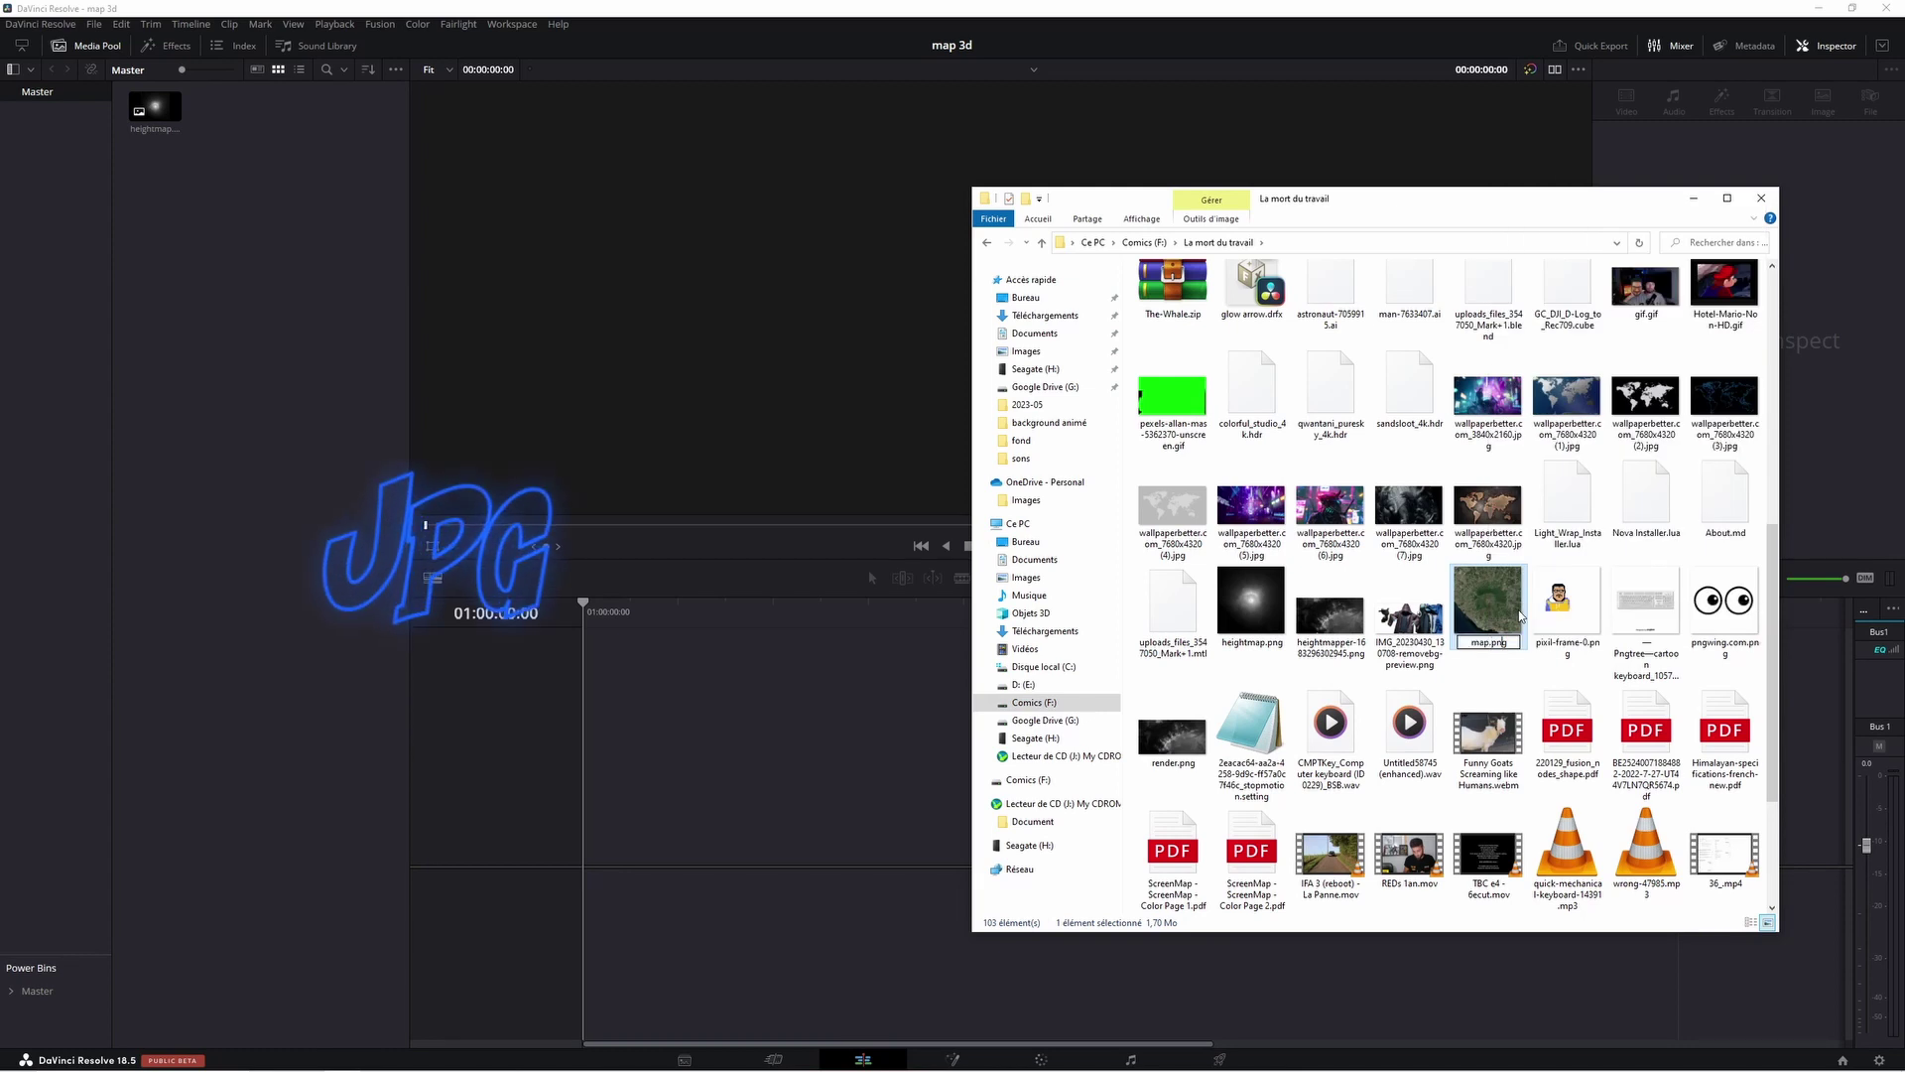
pyautogui.press('BackSpace')
pyautogui.press('BackSpace')
pyautogui.press('BackSpace')
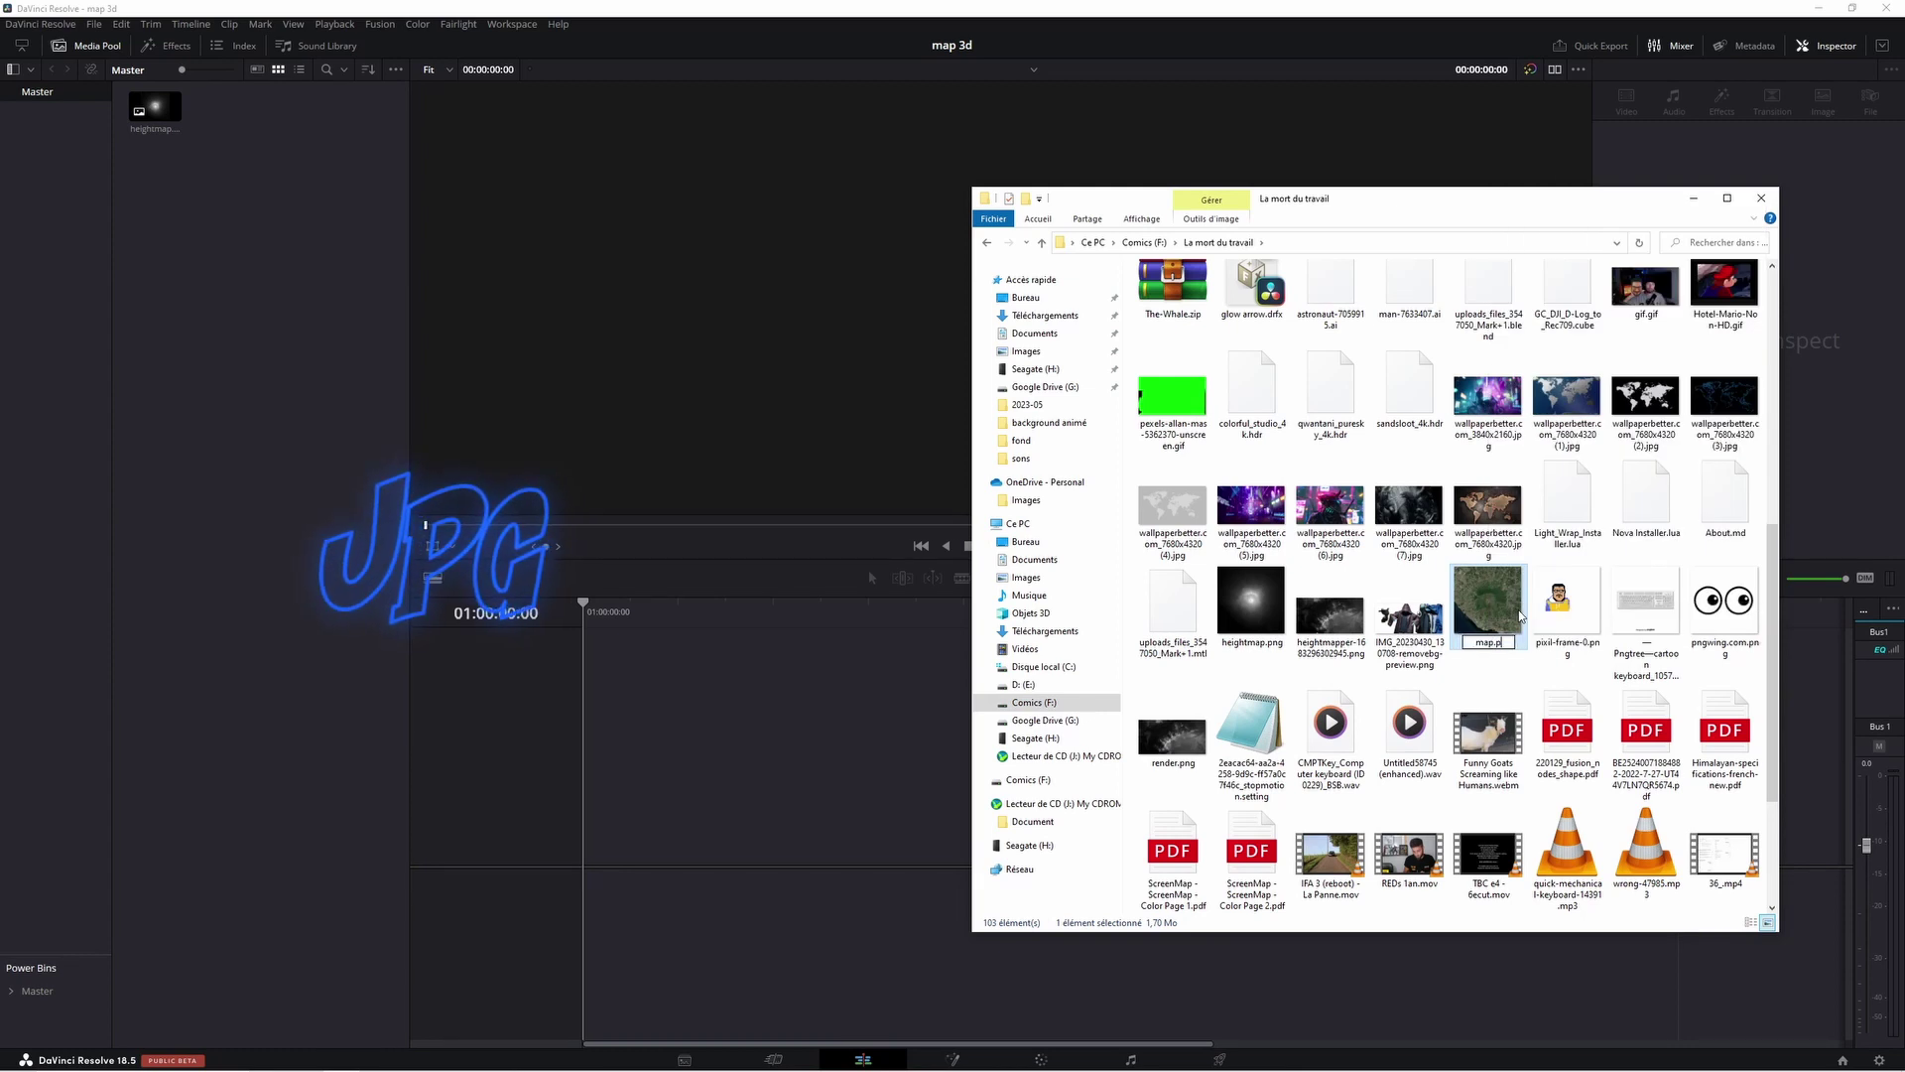
pyautogui.write('jpg')
pyautogui.press('Return')
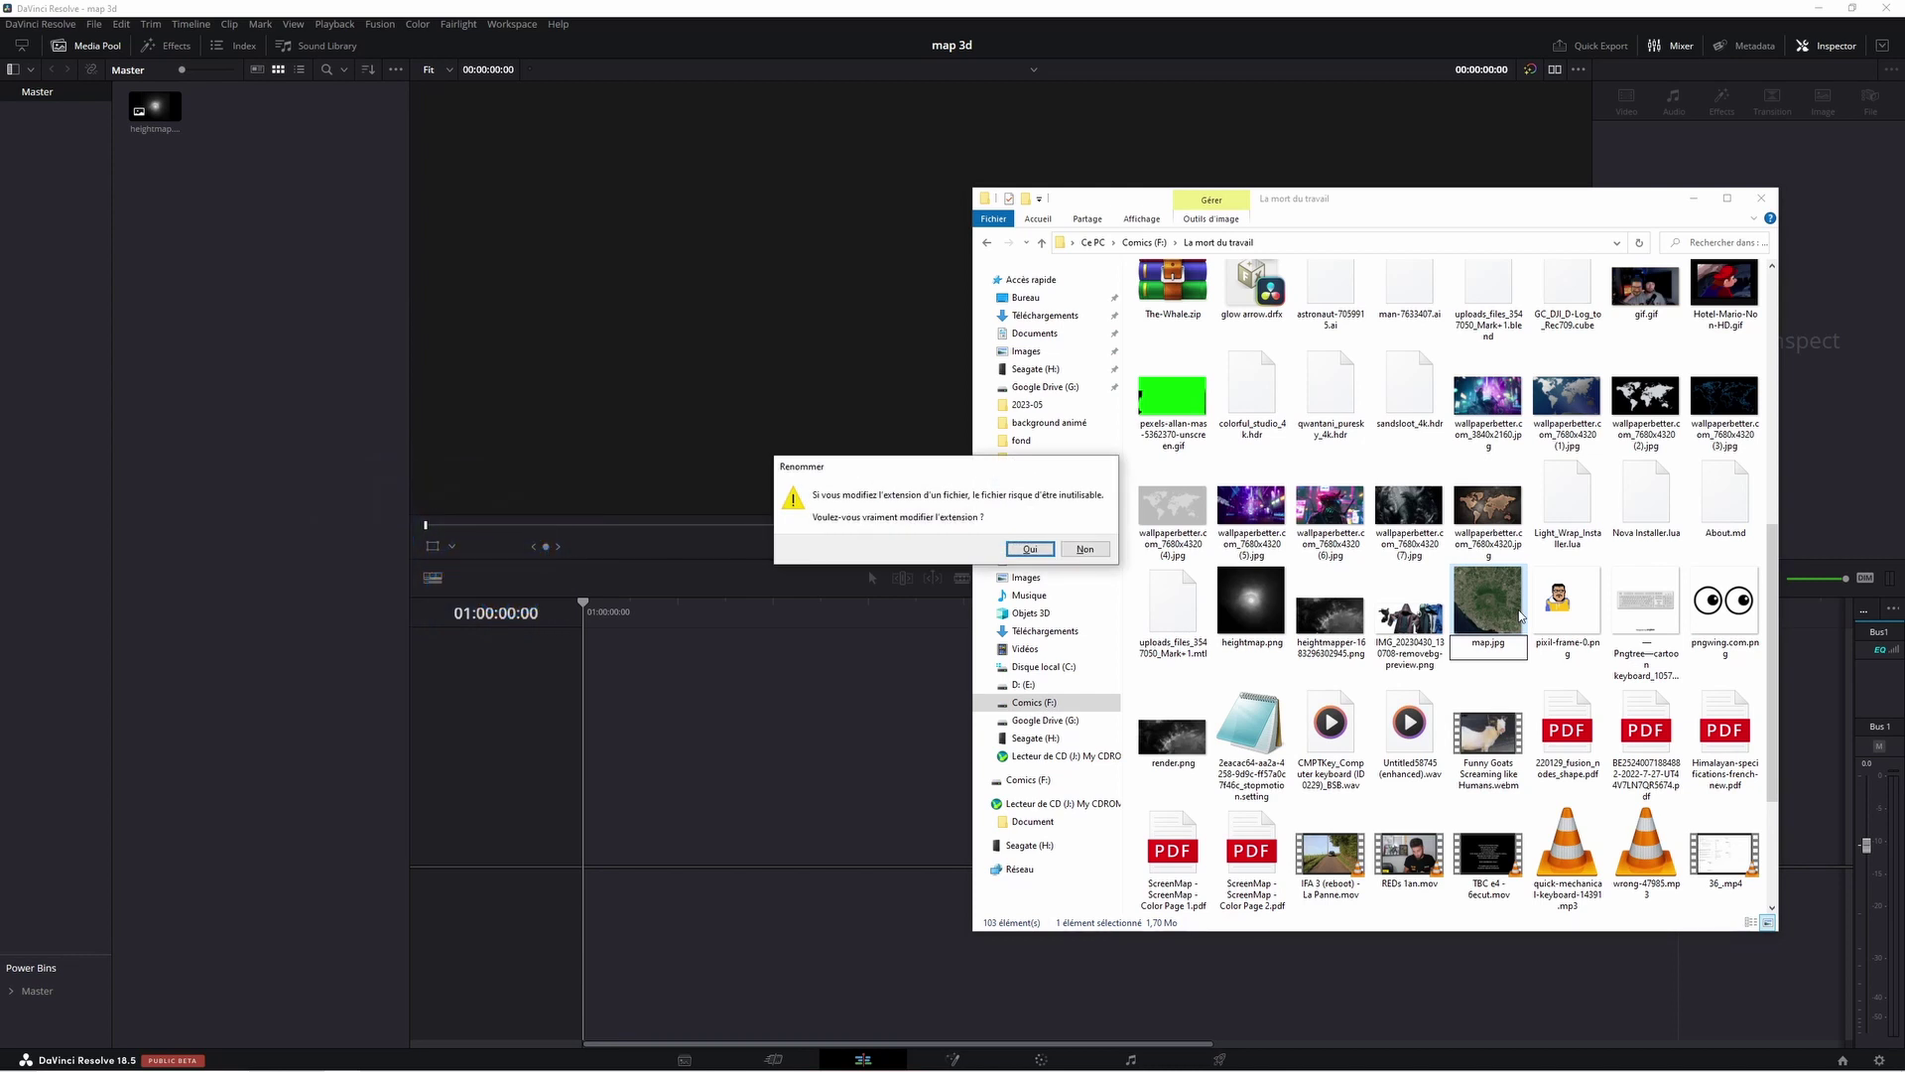
pyautogui.press('Return')
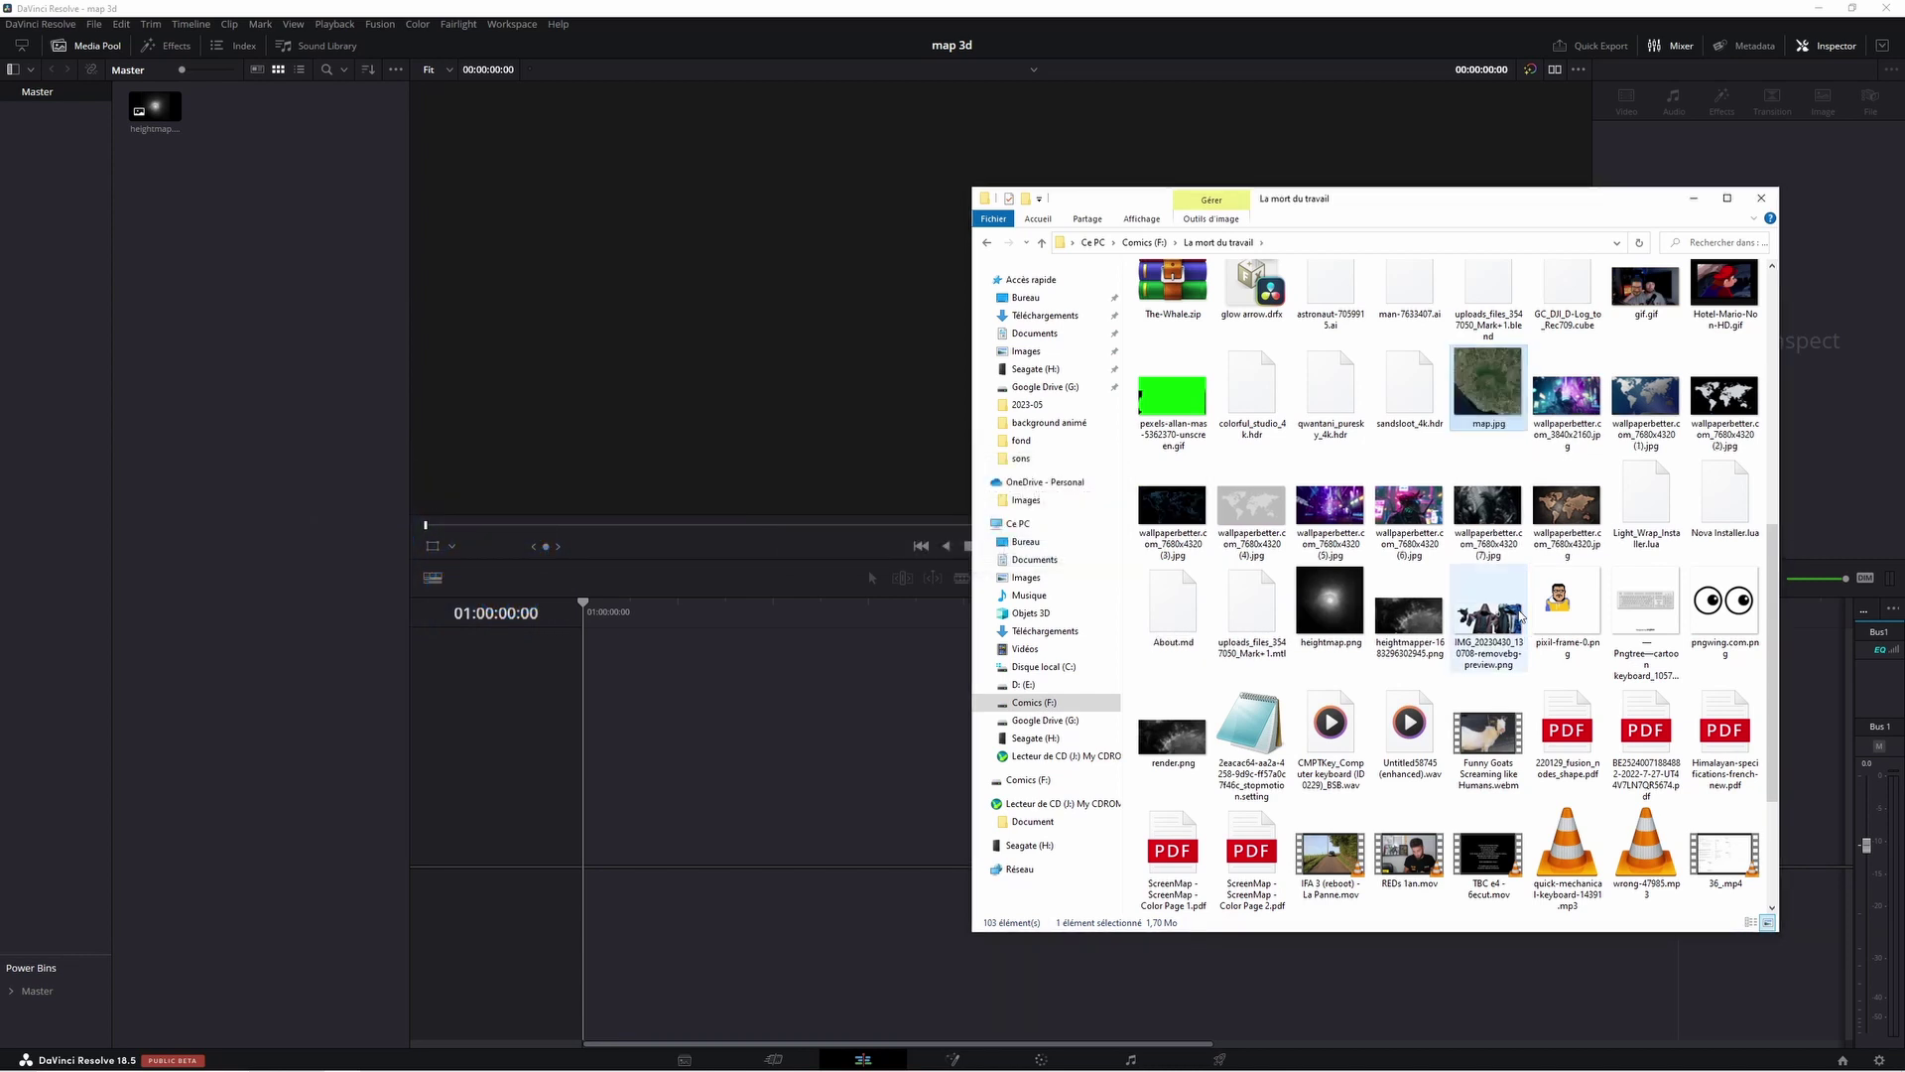
# - Add map.jpg to the Media Pool and Fusion node graph, unlinked from MediaOut1
pyautogui.moveTo(1487, 389); pyautogui.dragTo(258, 200)
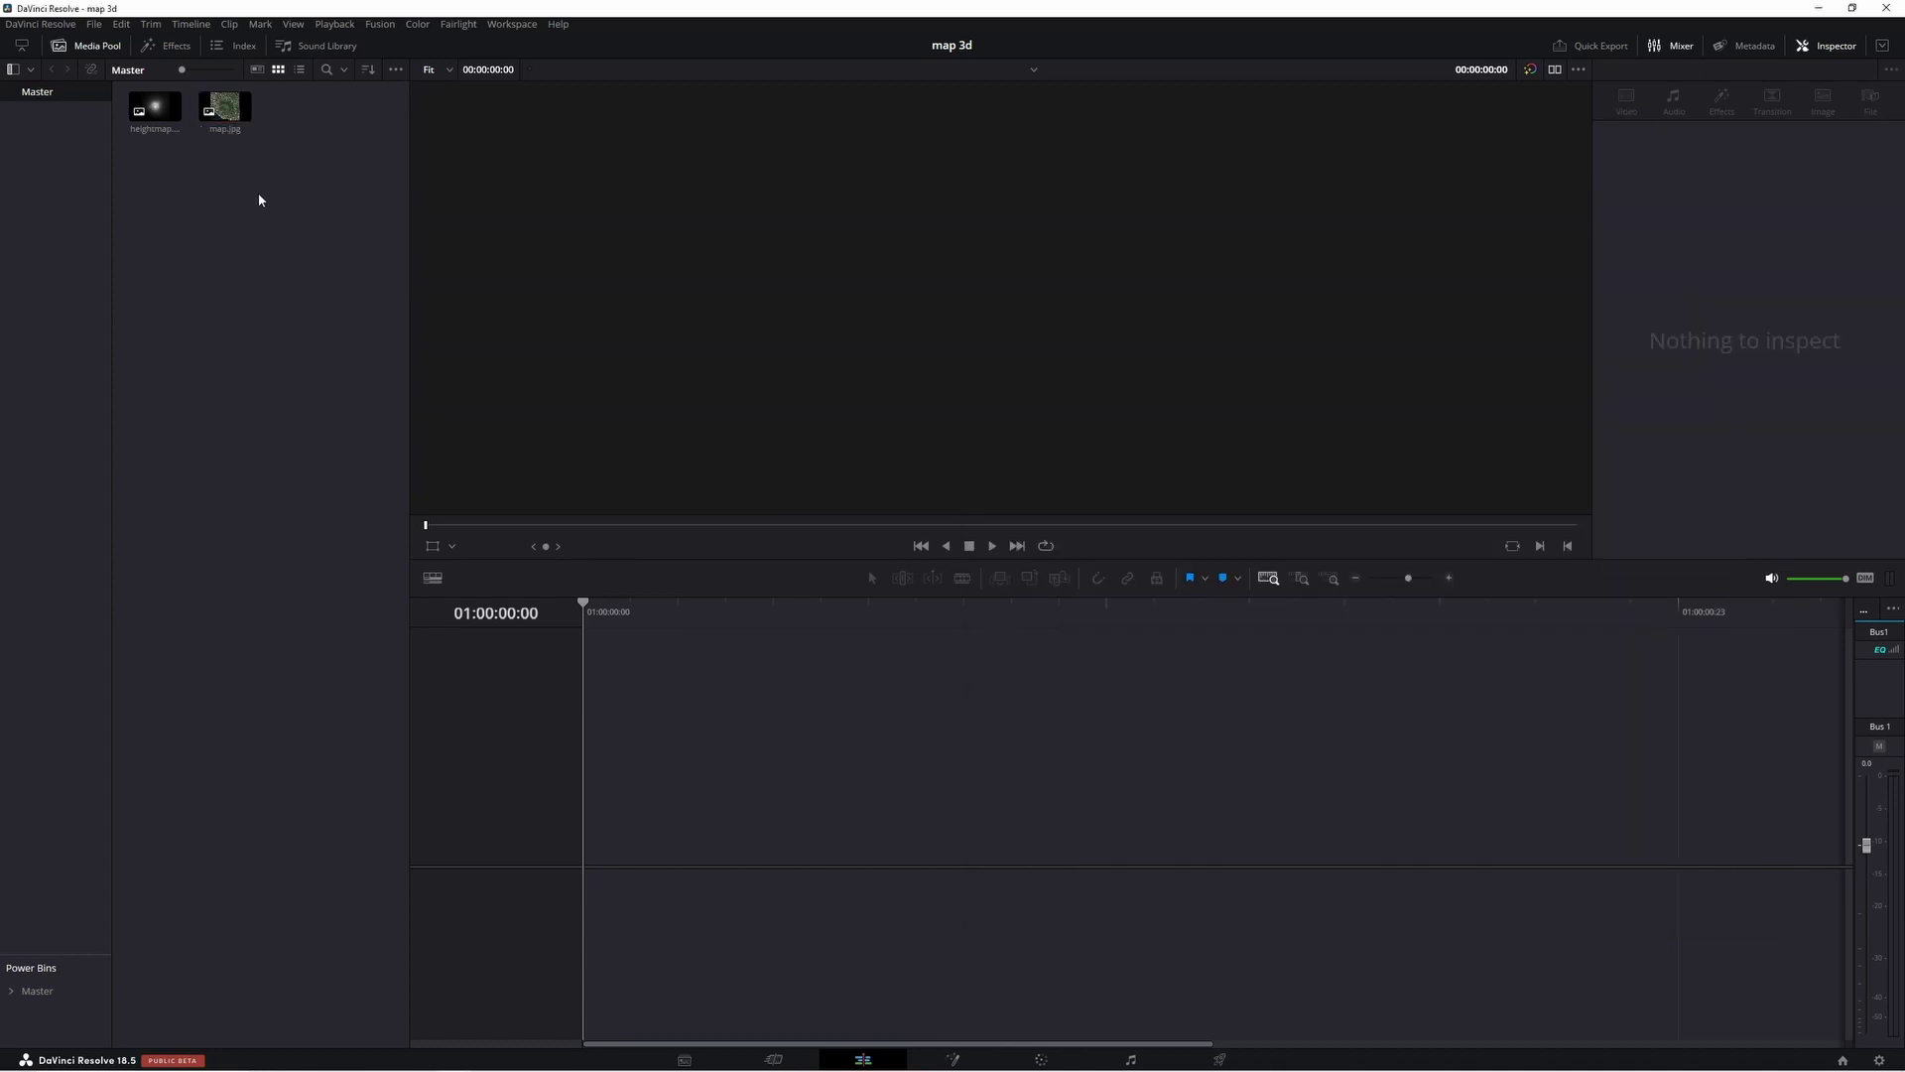
pyautogui.click(953, 1060)
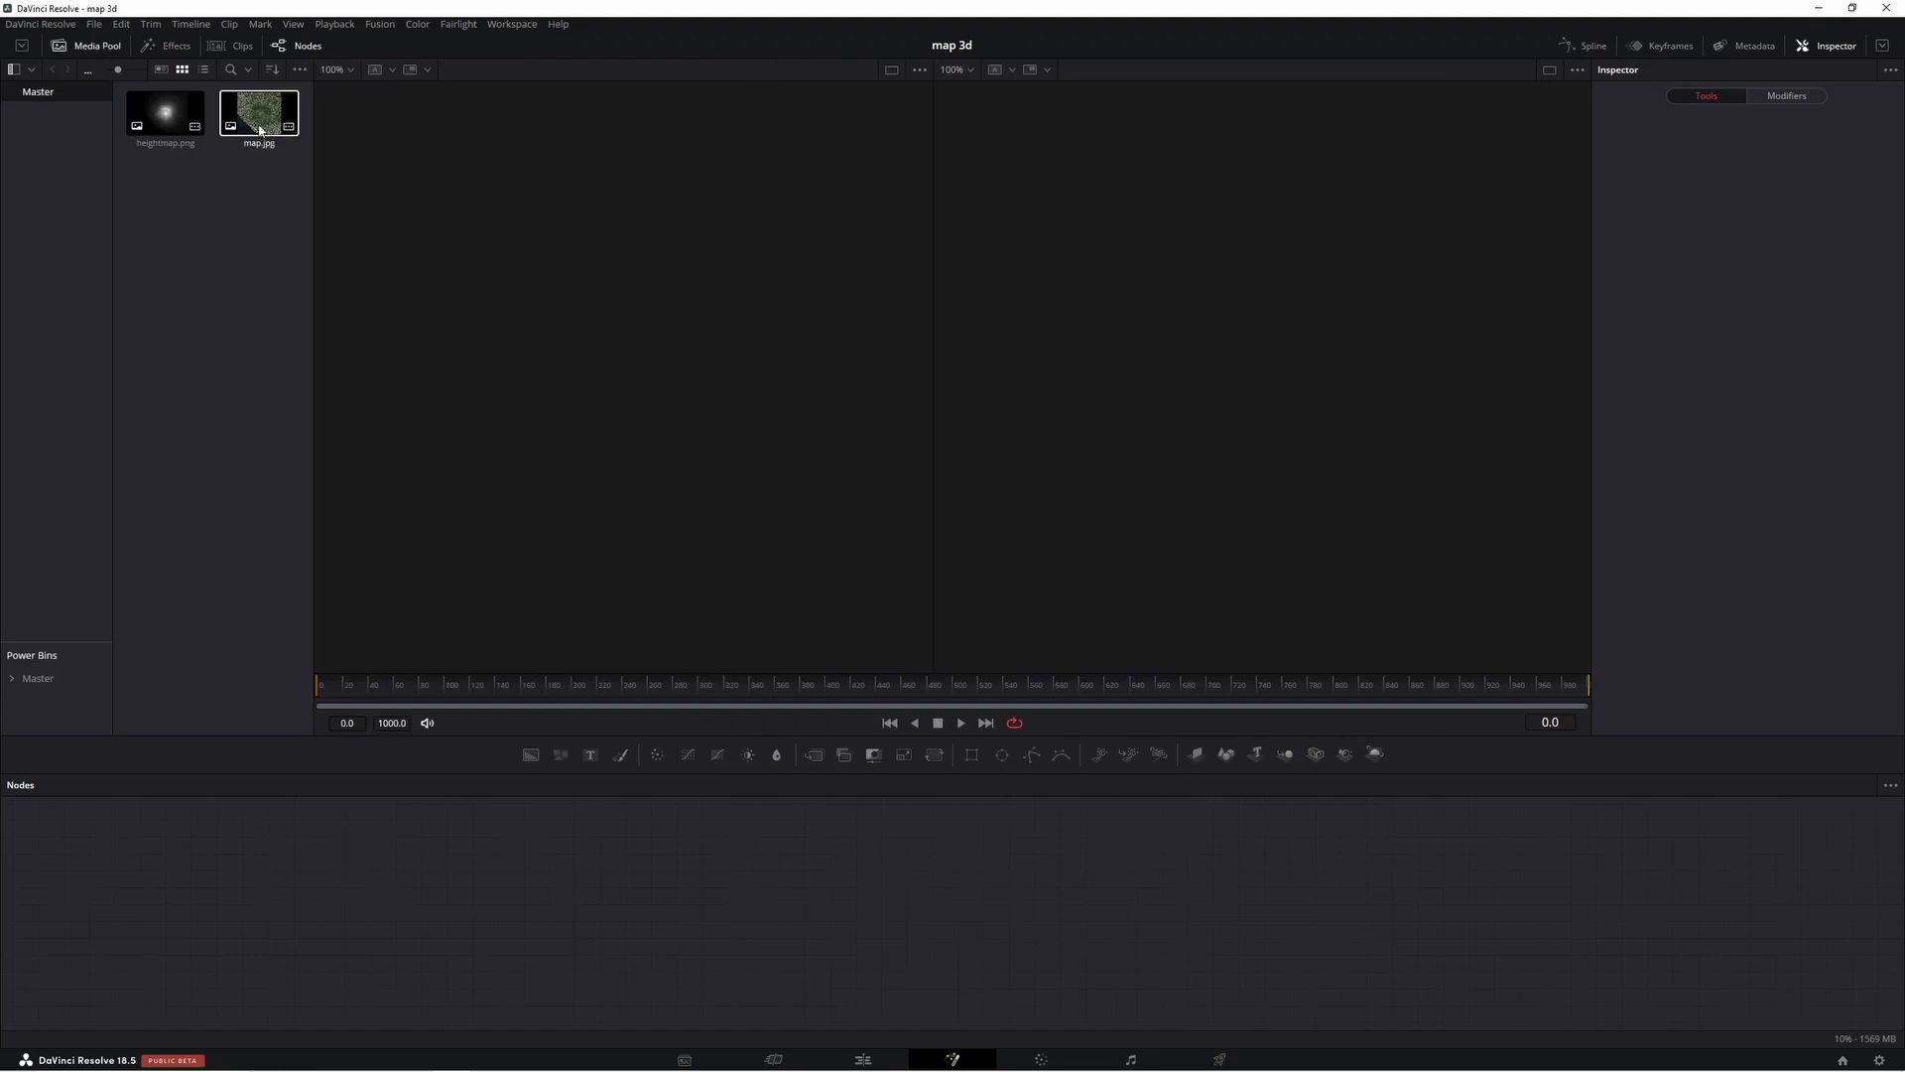
pyautogui.moveTo(246, 139); pyautogui.dragTo(643, 926)
pyautogui.moveTo(881, 937); pyautogui.dragTo(1546, 920)
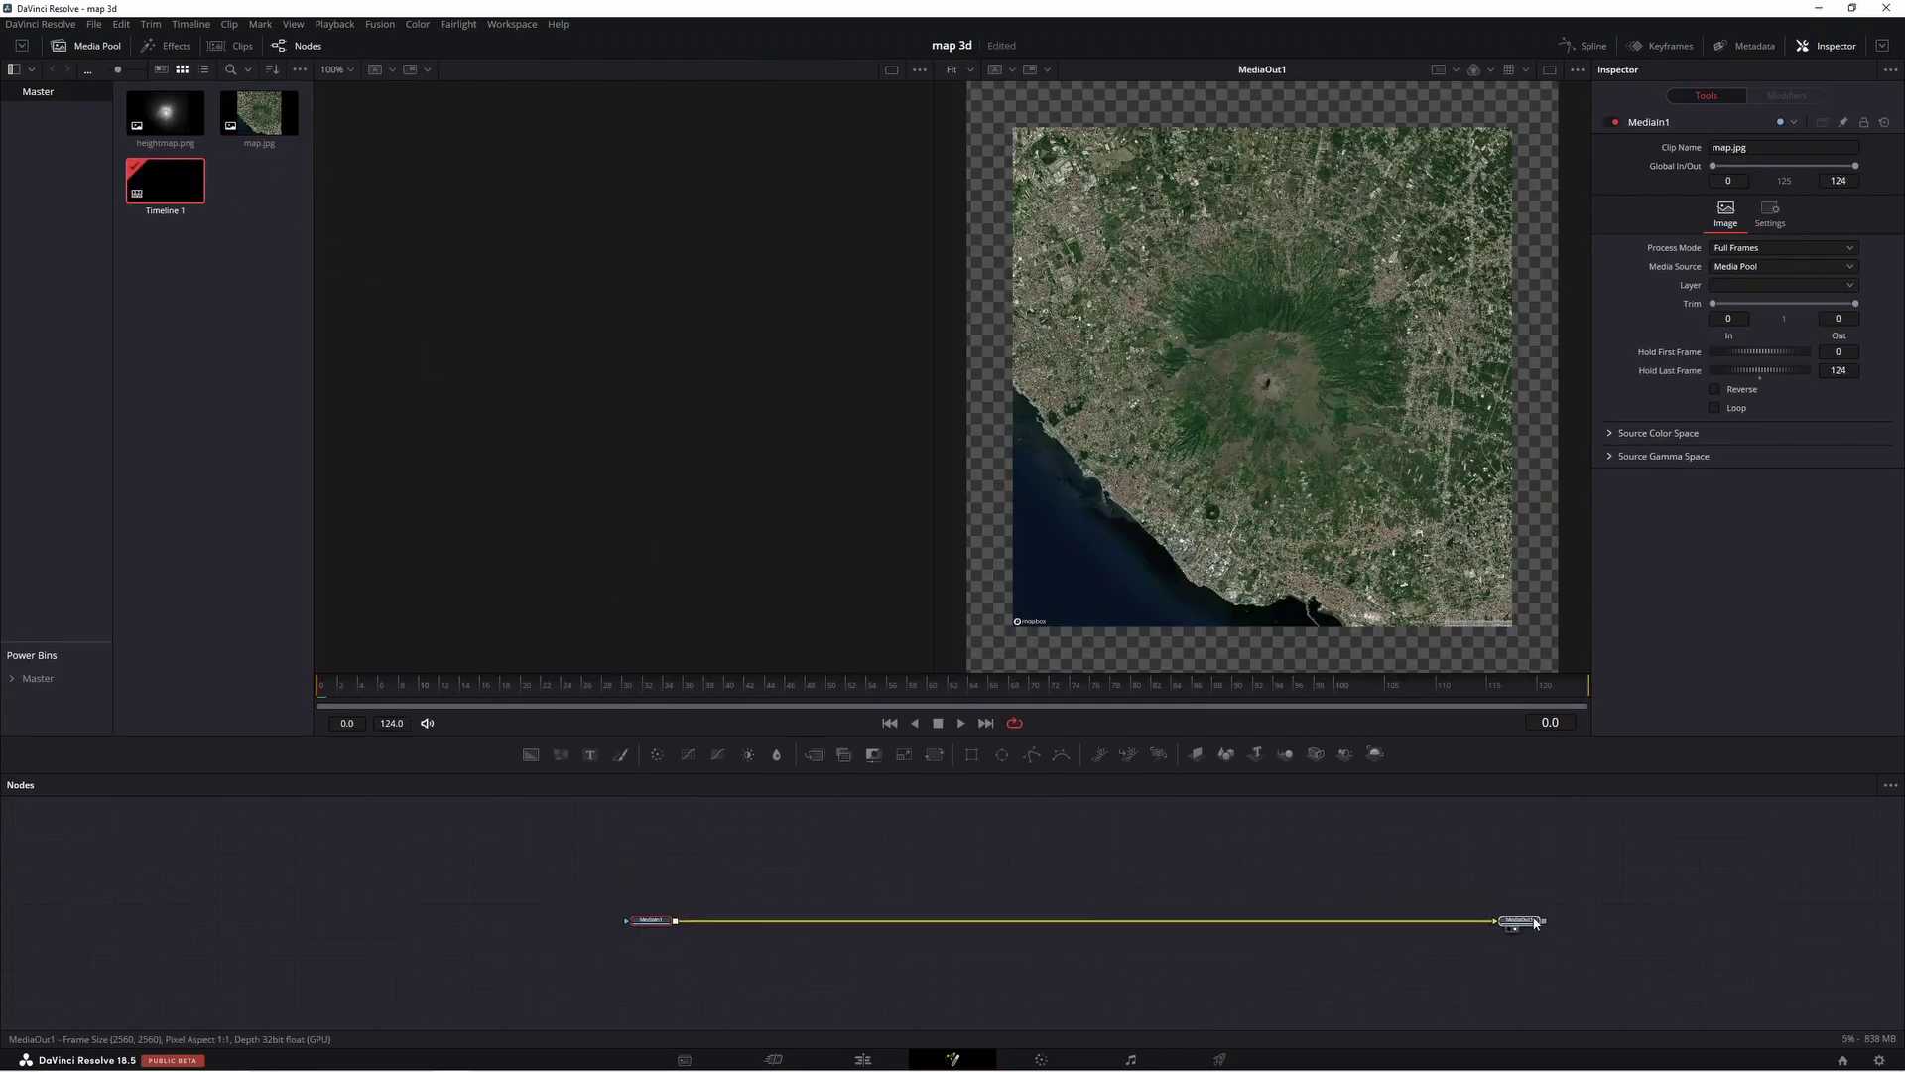
pyautogui.moveTo(894, 922); pyautogui.dragTo(802, 900)
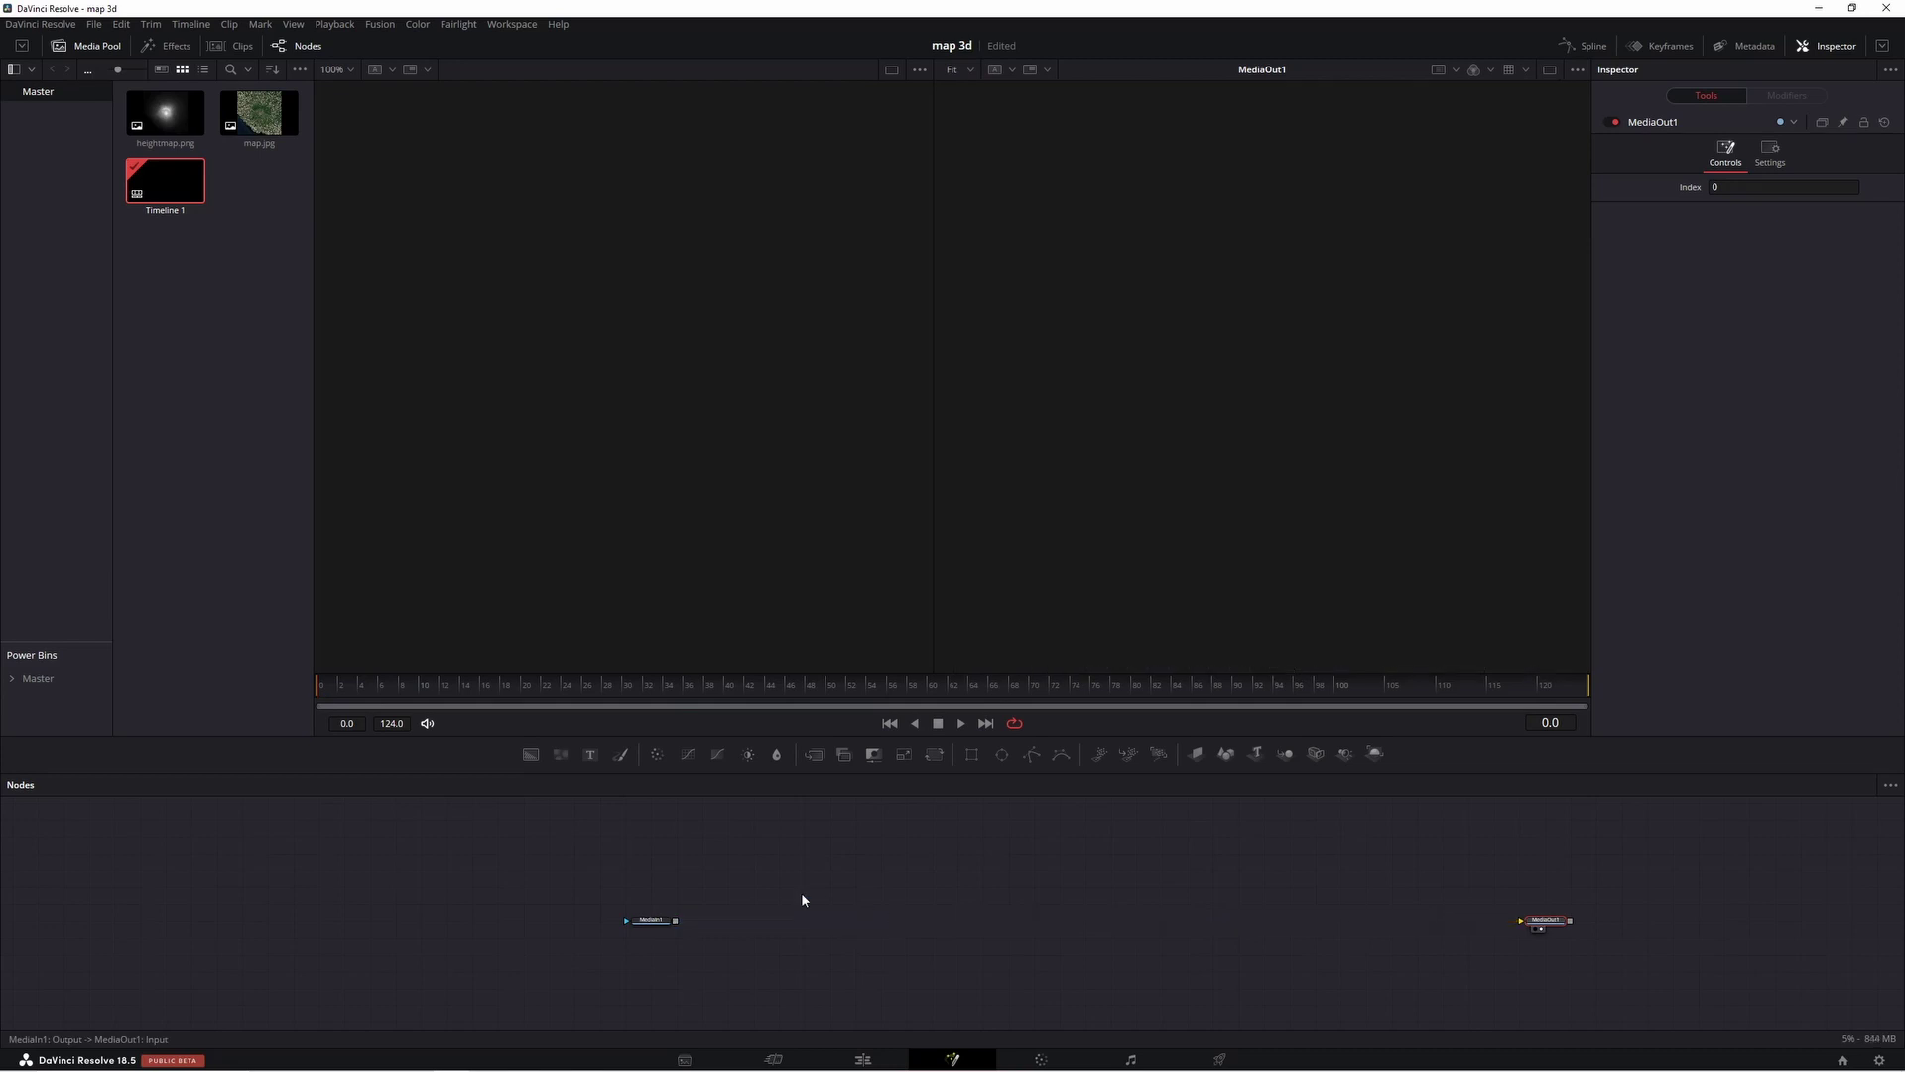
# - Rename the map.jpg loader node to 'carte' and fit all nodes in view
pyautogui.click(655, 926)
pyautogui.press('F2')
pyautogui.write('carte')
pyautogui.press('Return')
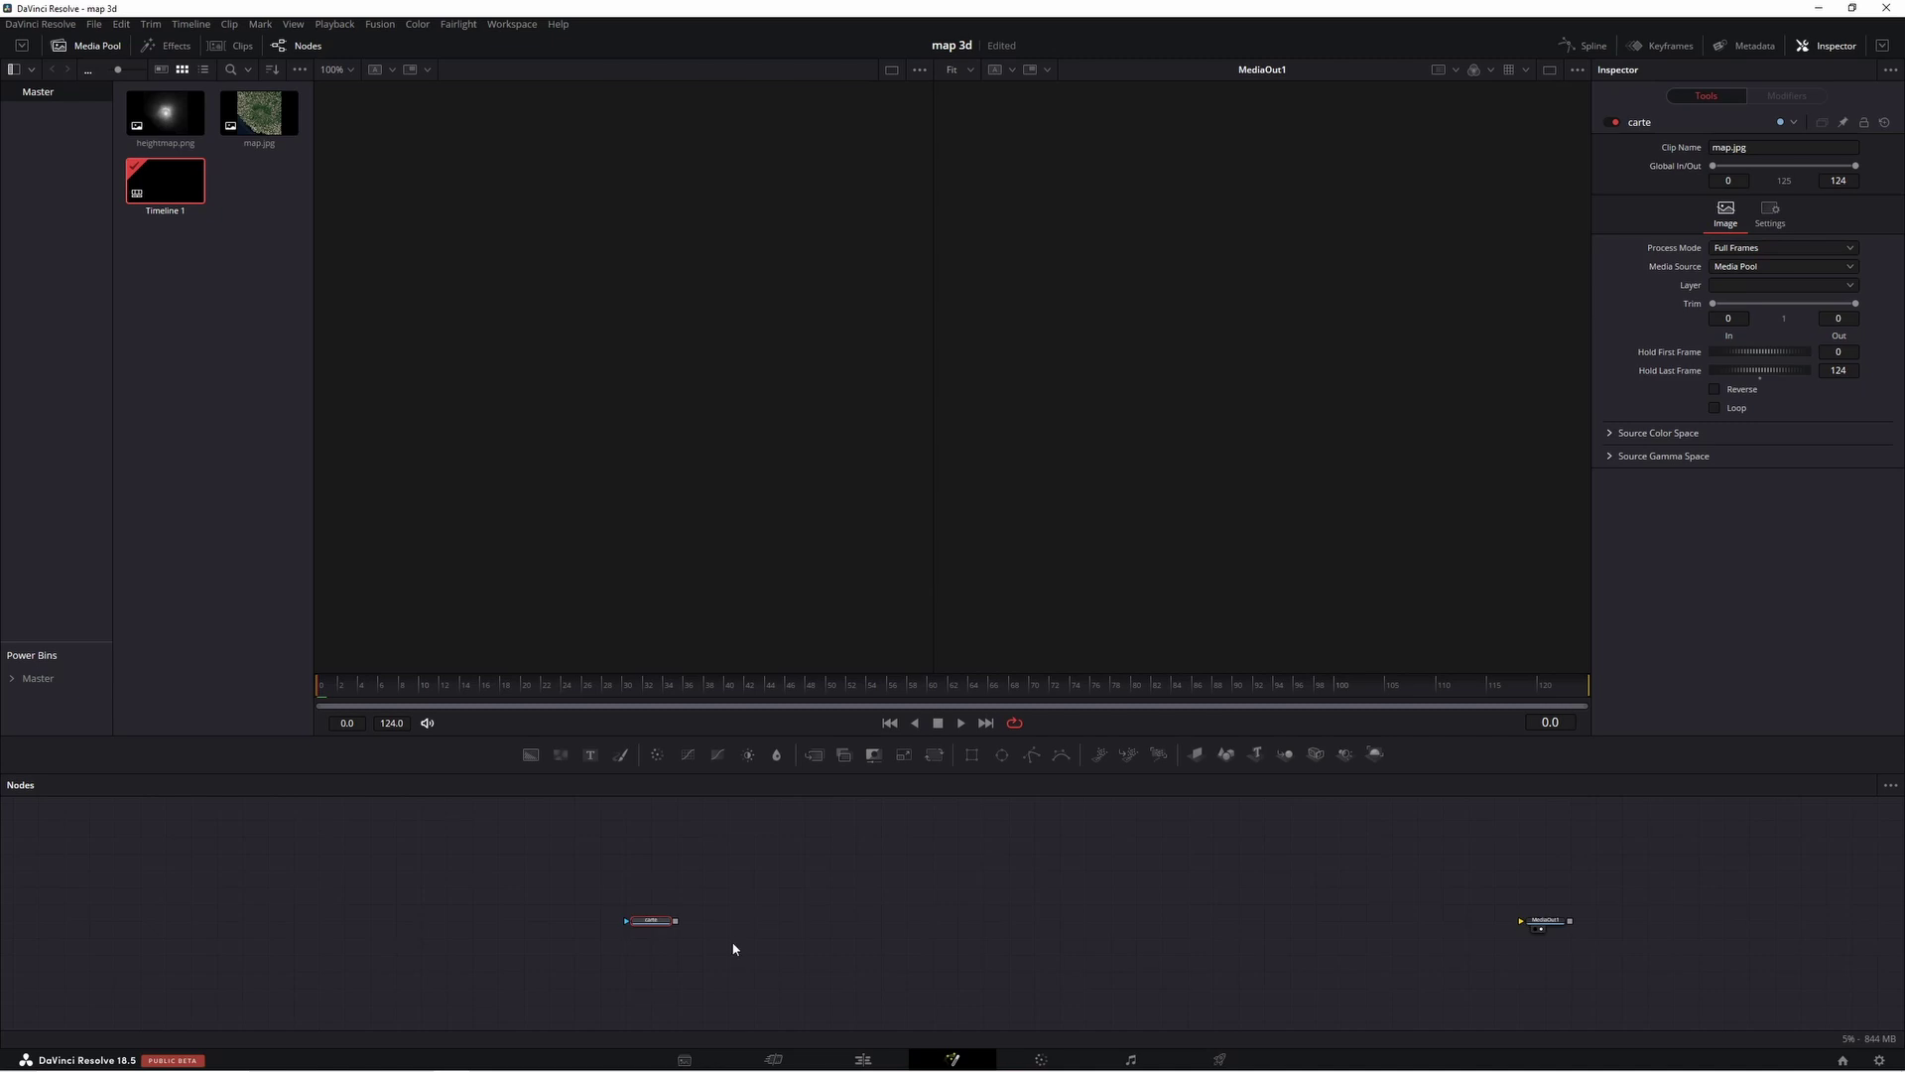
pyautogui.hotkey('ctrl', 'f')
# - Chain a Merge3D and a Renderer3D node before MediaOut1
pyautogui.click(1285, 757)
pyautogui.click(1374, 754)
pyautogui.moveTo(1170, 887)
pyautogui.mouseDown()
pyautogui.moveTo(1380, 959)
pyautogui.moveTo(1605, 957)
pyautogui.mouseUp()
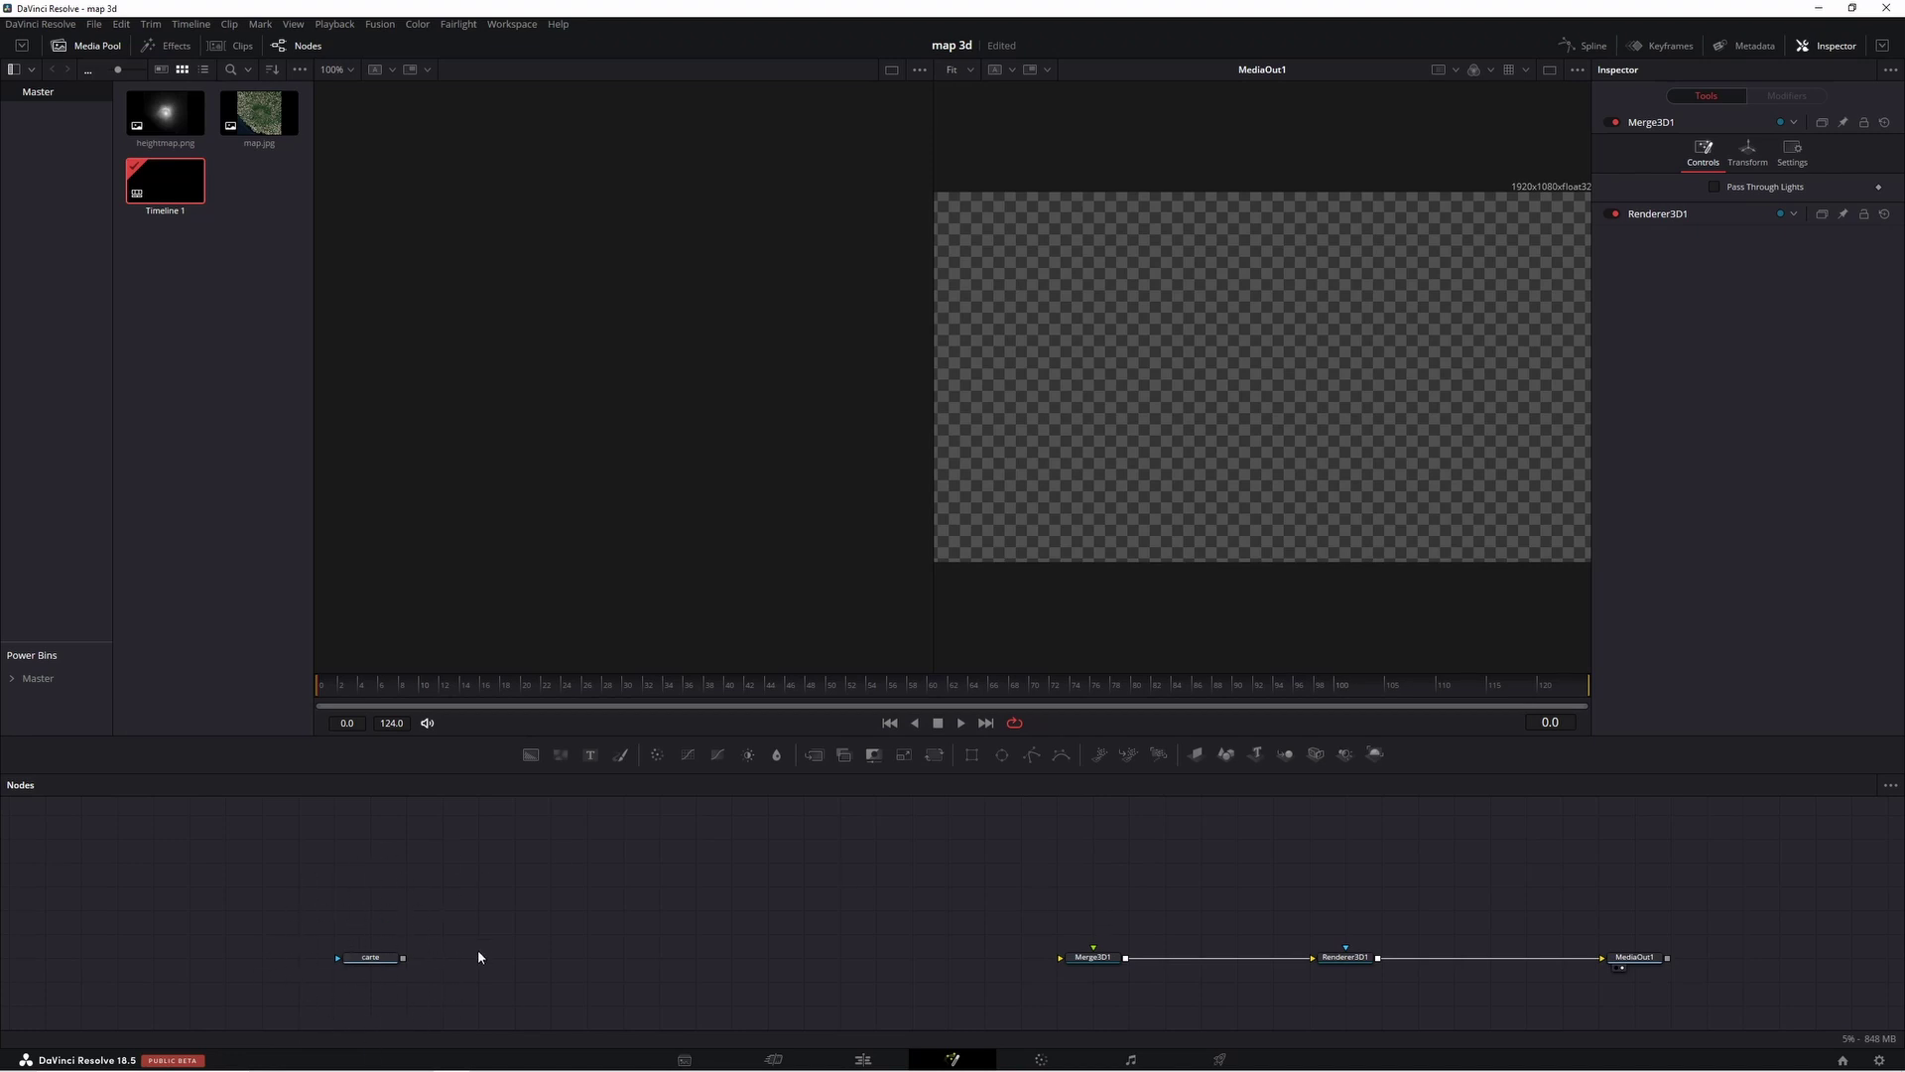
# - Add an ImagePlane3D fed by carte and show it in the left viewer
pyautogui.click(376, 960)
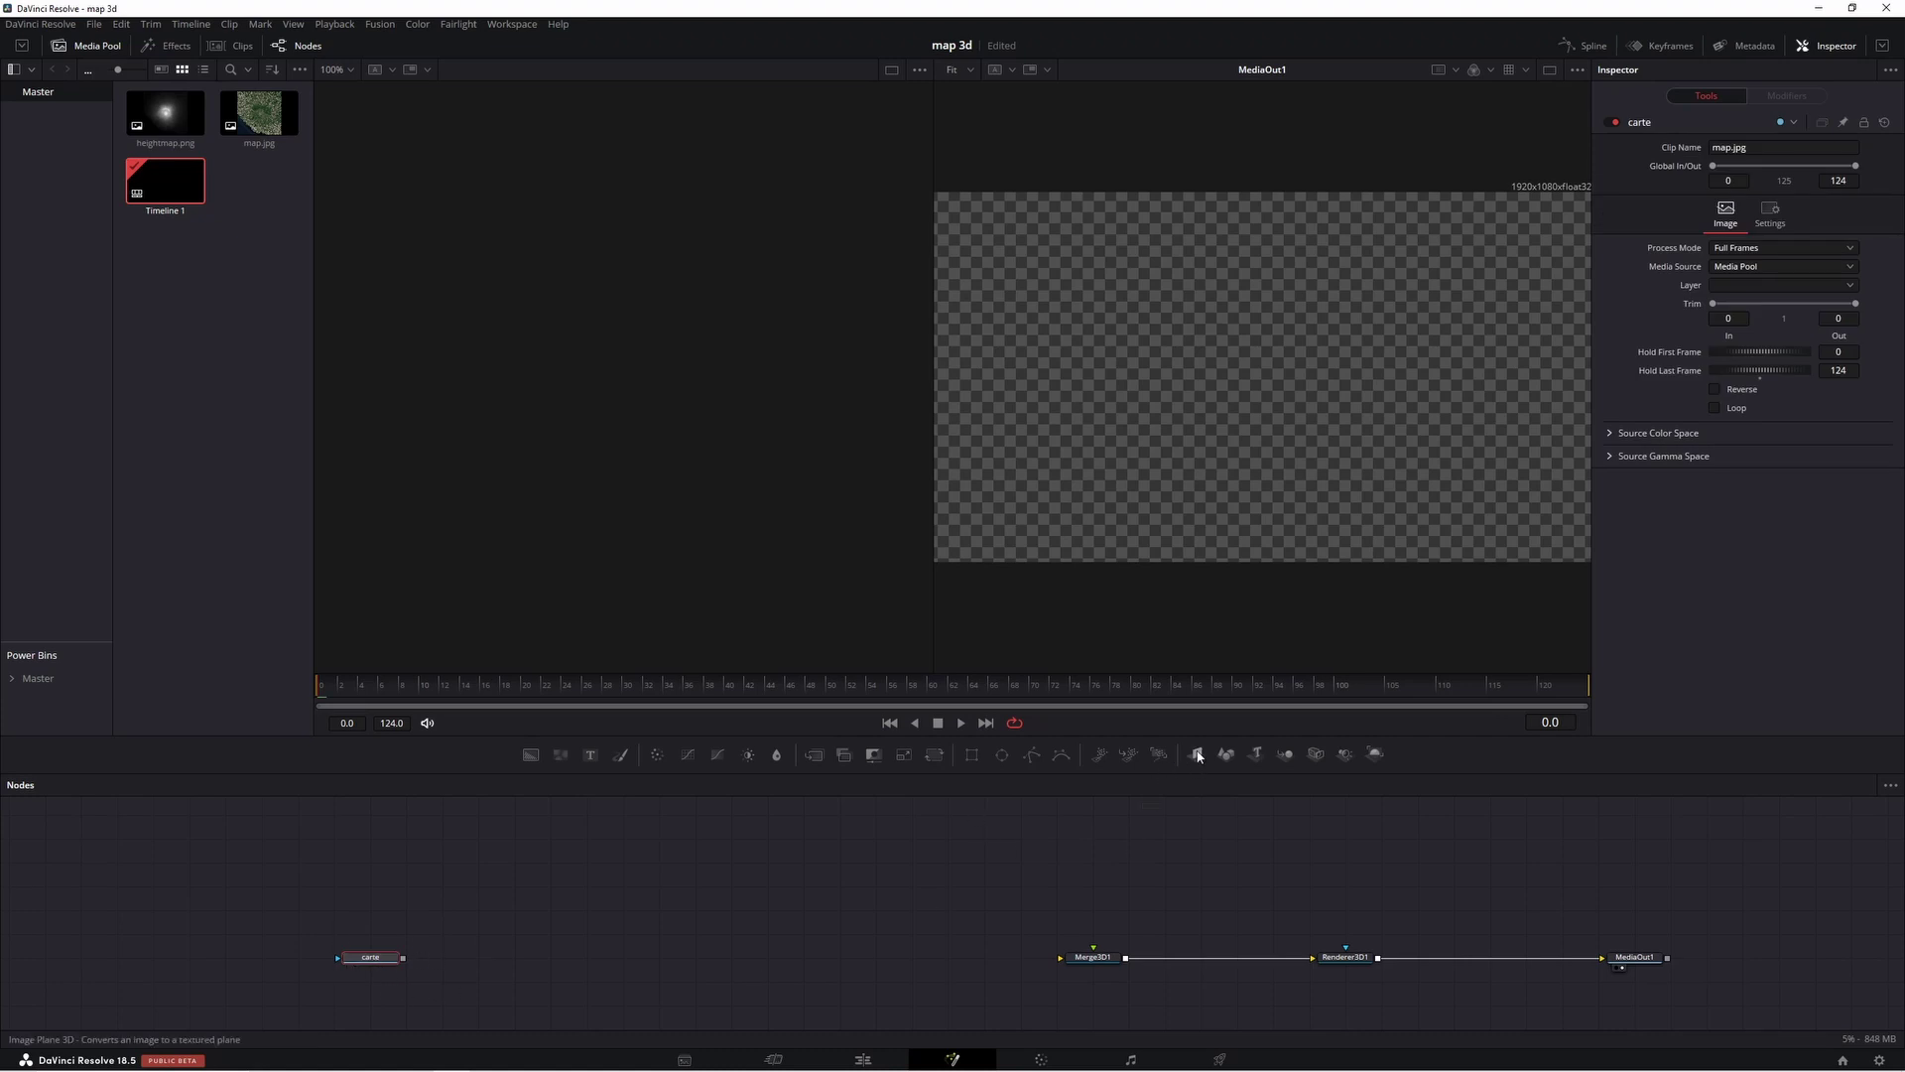
pyautogui.moveTo(1200, 757); pyautogui.dragTo(551, 958)
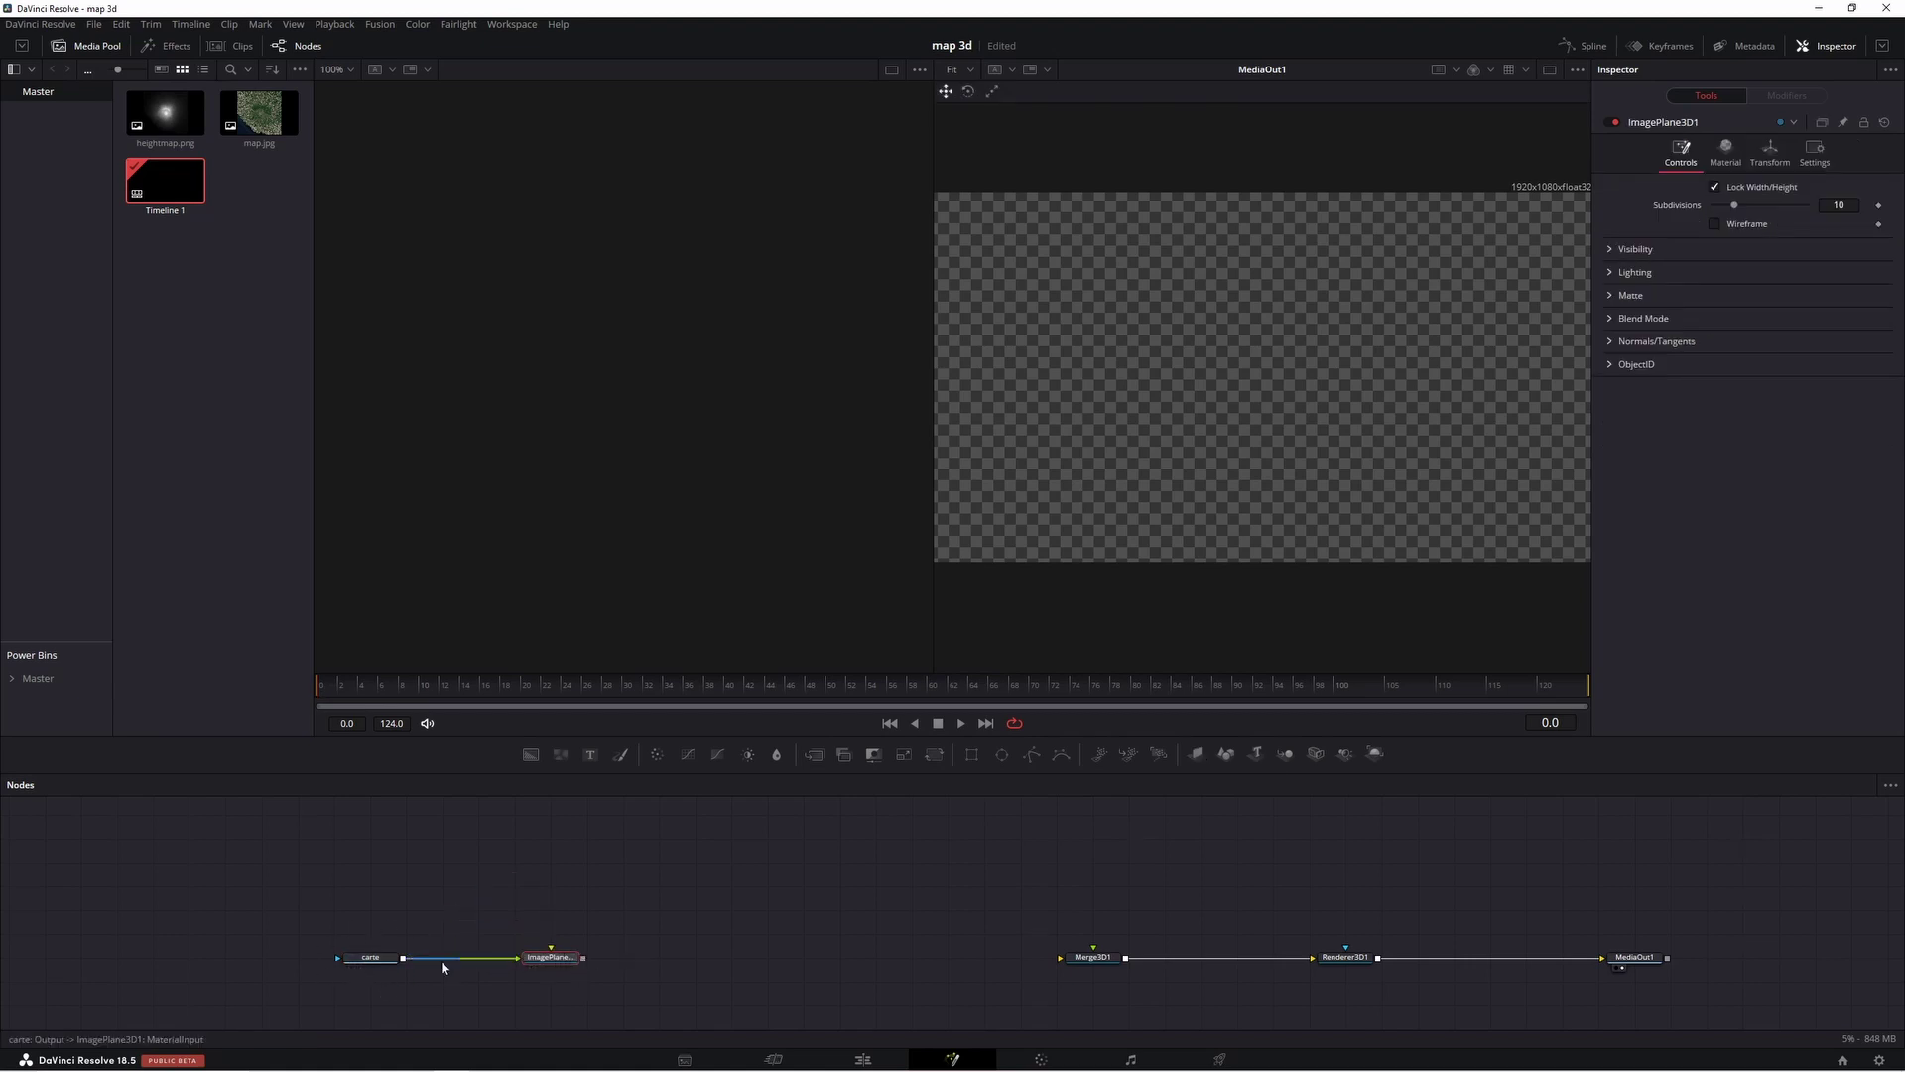
pyautogui.click(532, 967)
pyautogui.moveTo(540, 604)
pyautogui.mouseDown()
pyautogui.moveTo(582, 528)
pyautogui.moveTo(753, 477)
pyautogui.moveTo(902, 494)
pyautogui.moveTo(536, 519)
pyautogui.moveTo(549, 542)
pyautogui.mouseUp()
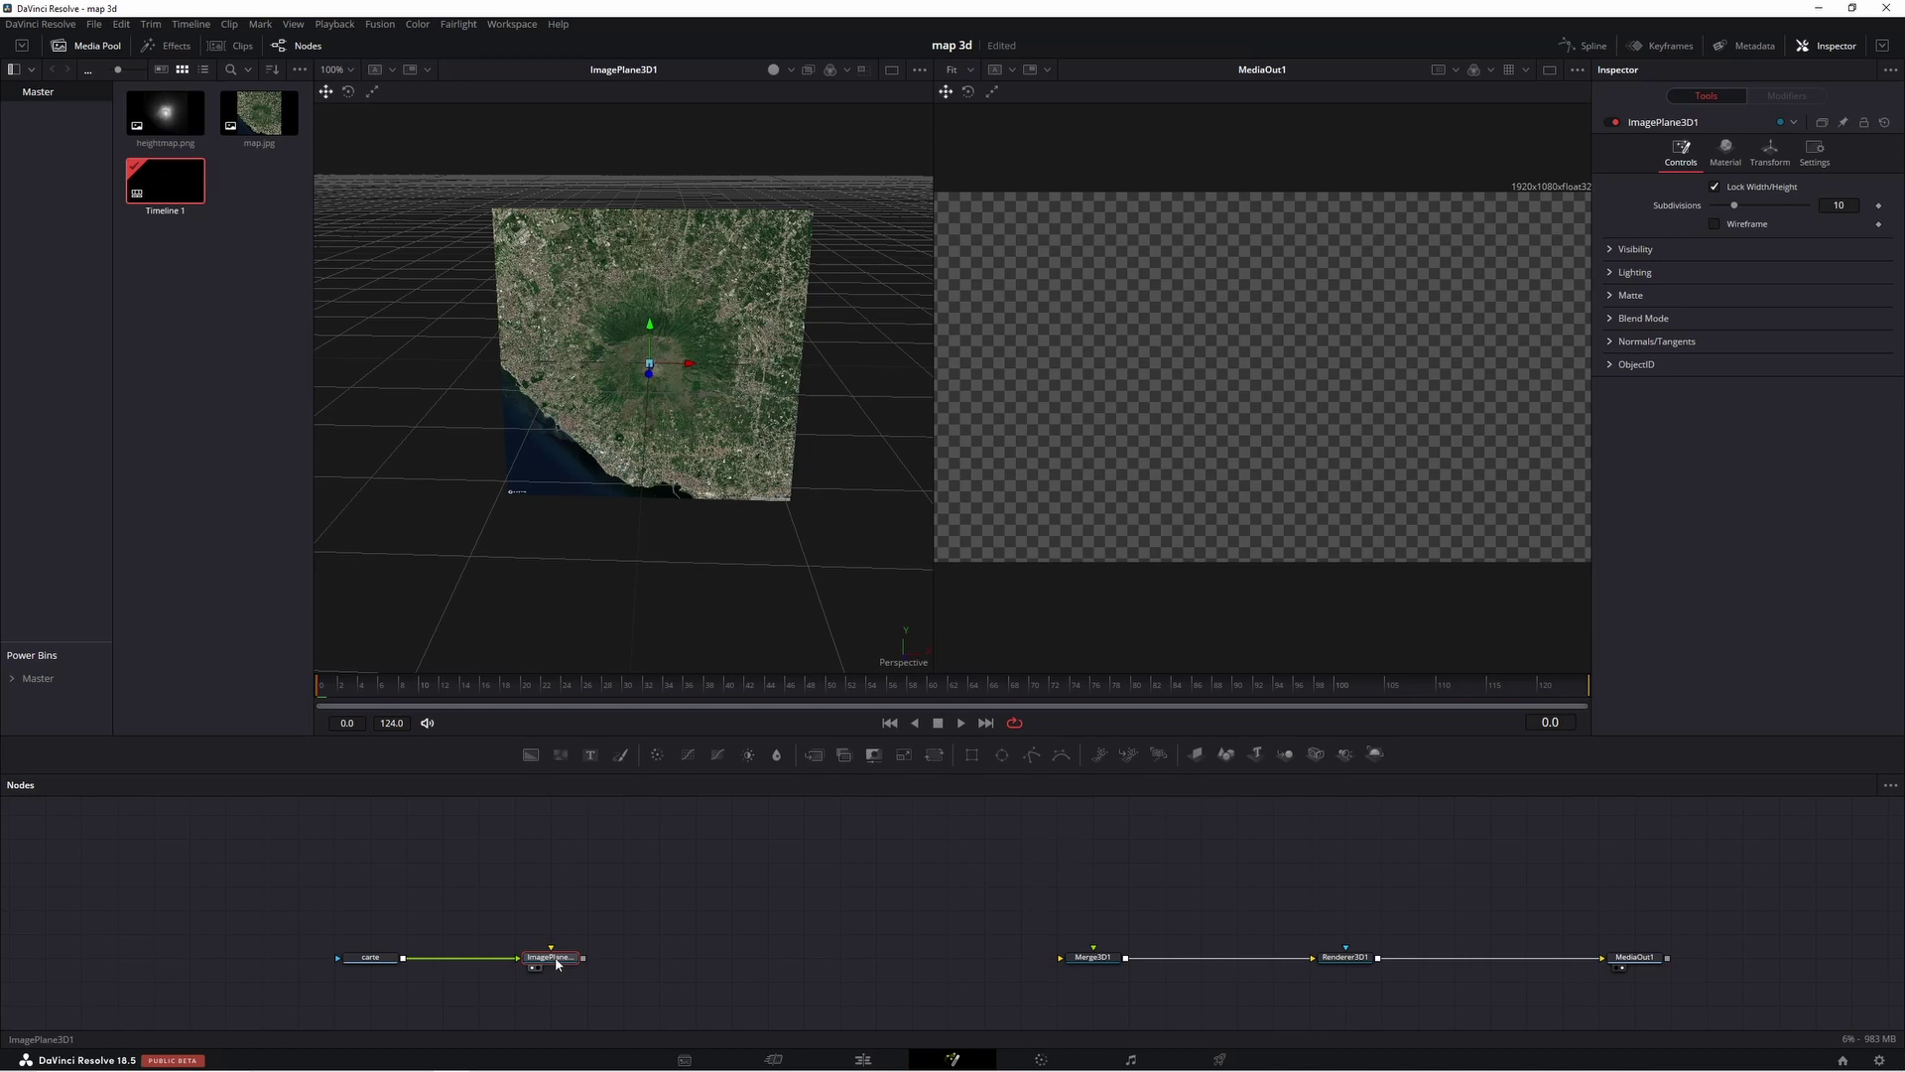
# - Set the image plane's Transform Rotation X to -90 so the map lies flat
pyautogui.click(1831, 48)
pyautogui.click(1831, 48)
pyautogui.click(1769, 159)
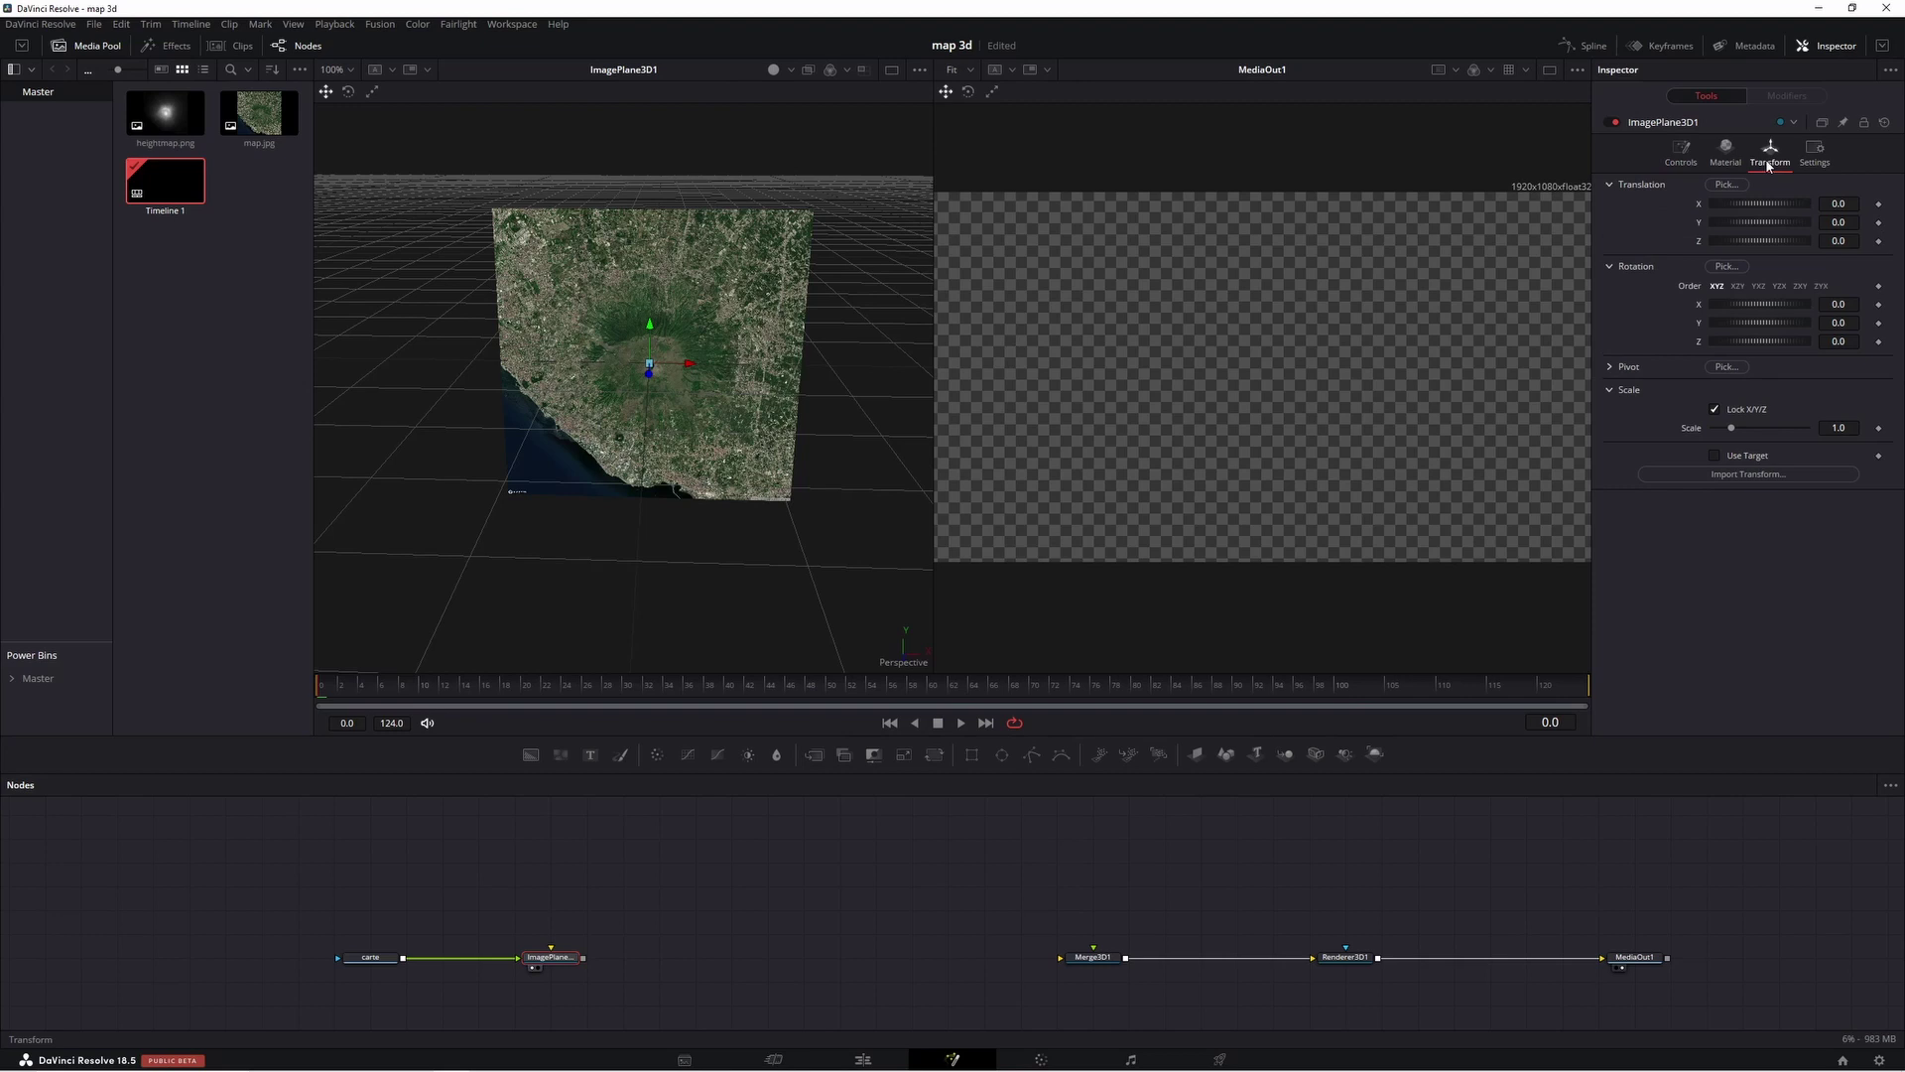
pyautogui.click(1839, 303)
pyautogui.write('-90')
pyautogui.press('Return')
pyautogui.moveTo(754, 536)
pyautogui.mouseDown()
pyautogui.moveTo(809, 580)
pyautogui.moveTo(397, 358)
pyautogui.moveTo(353, 357)
pyautogui.mouseUp()
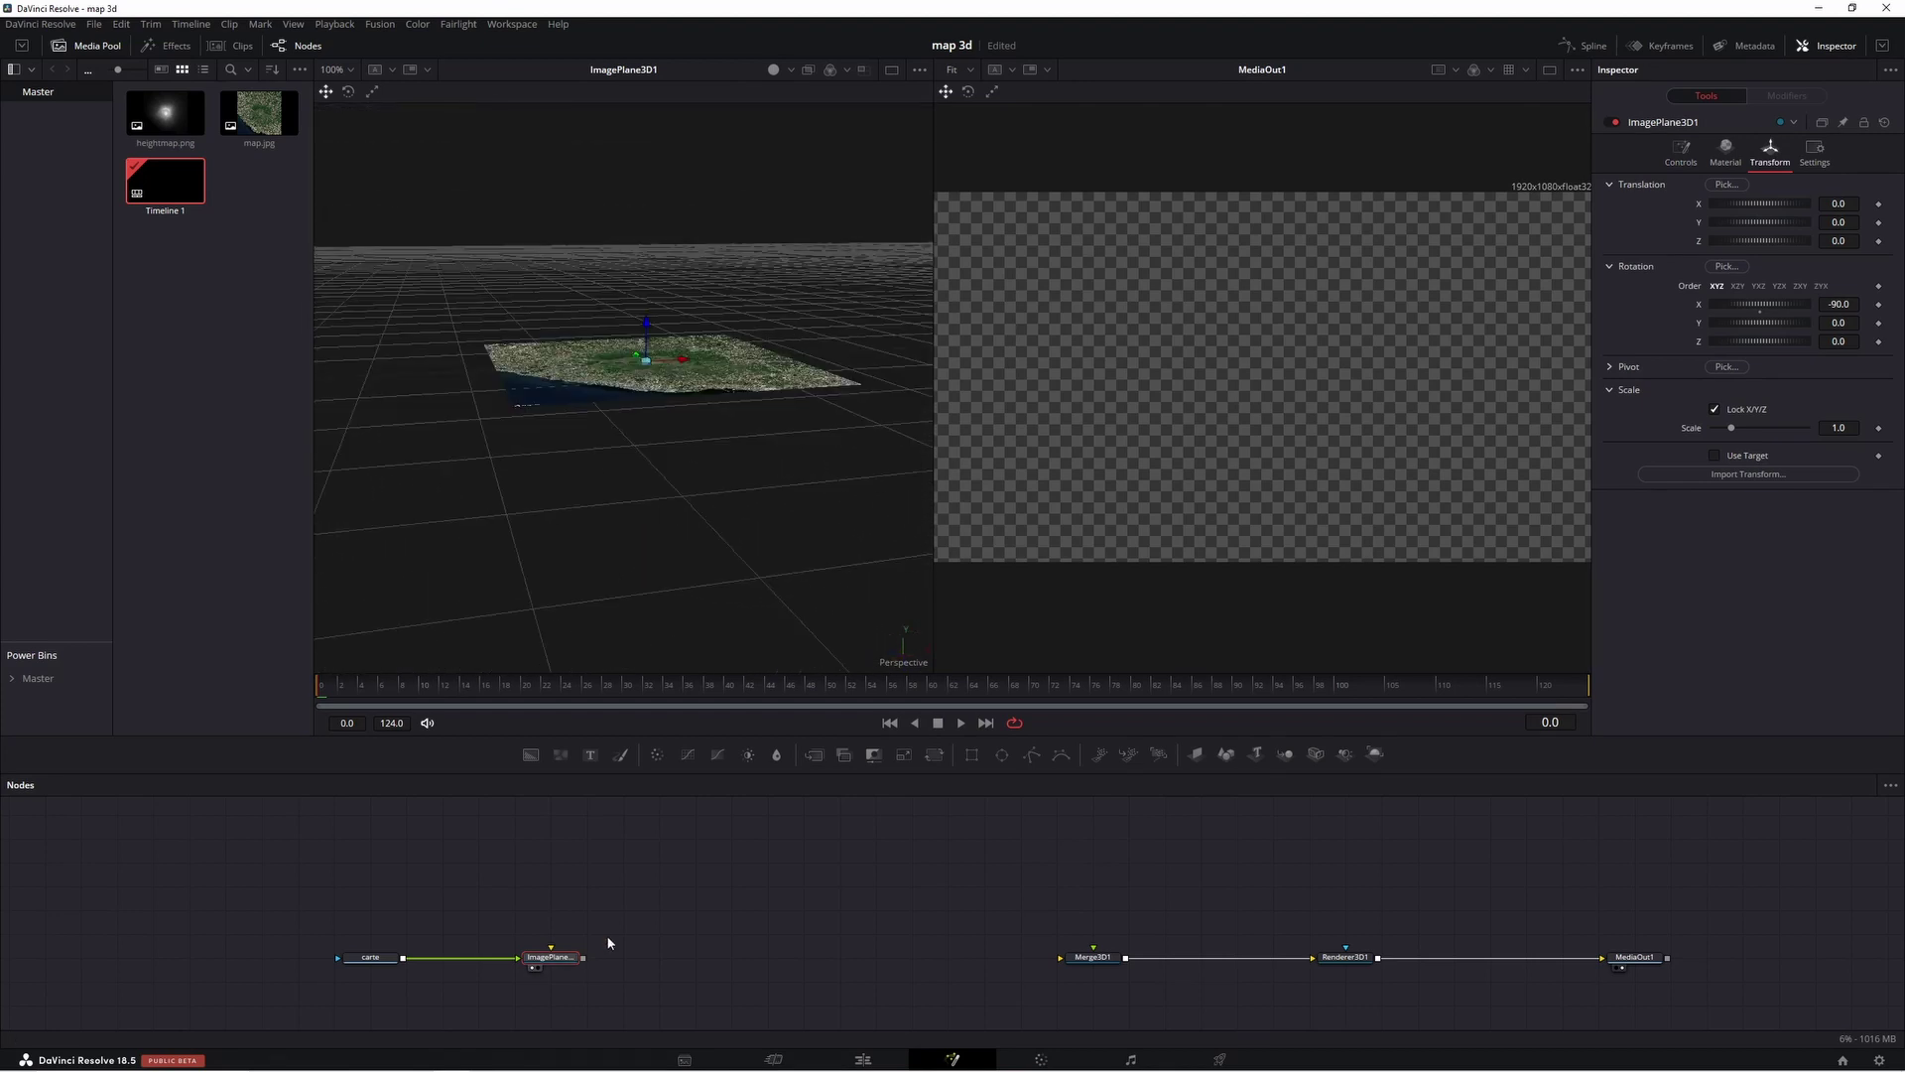
# - Add a Displace 3D node after ImagePlane3D1 via the tool search
pyautogui.click(552, 956)
pyautogui.hotkey('shift', 'space')
pyautogui.write('dis')
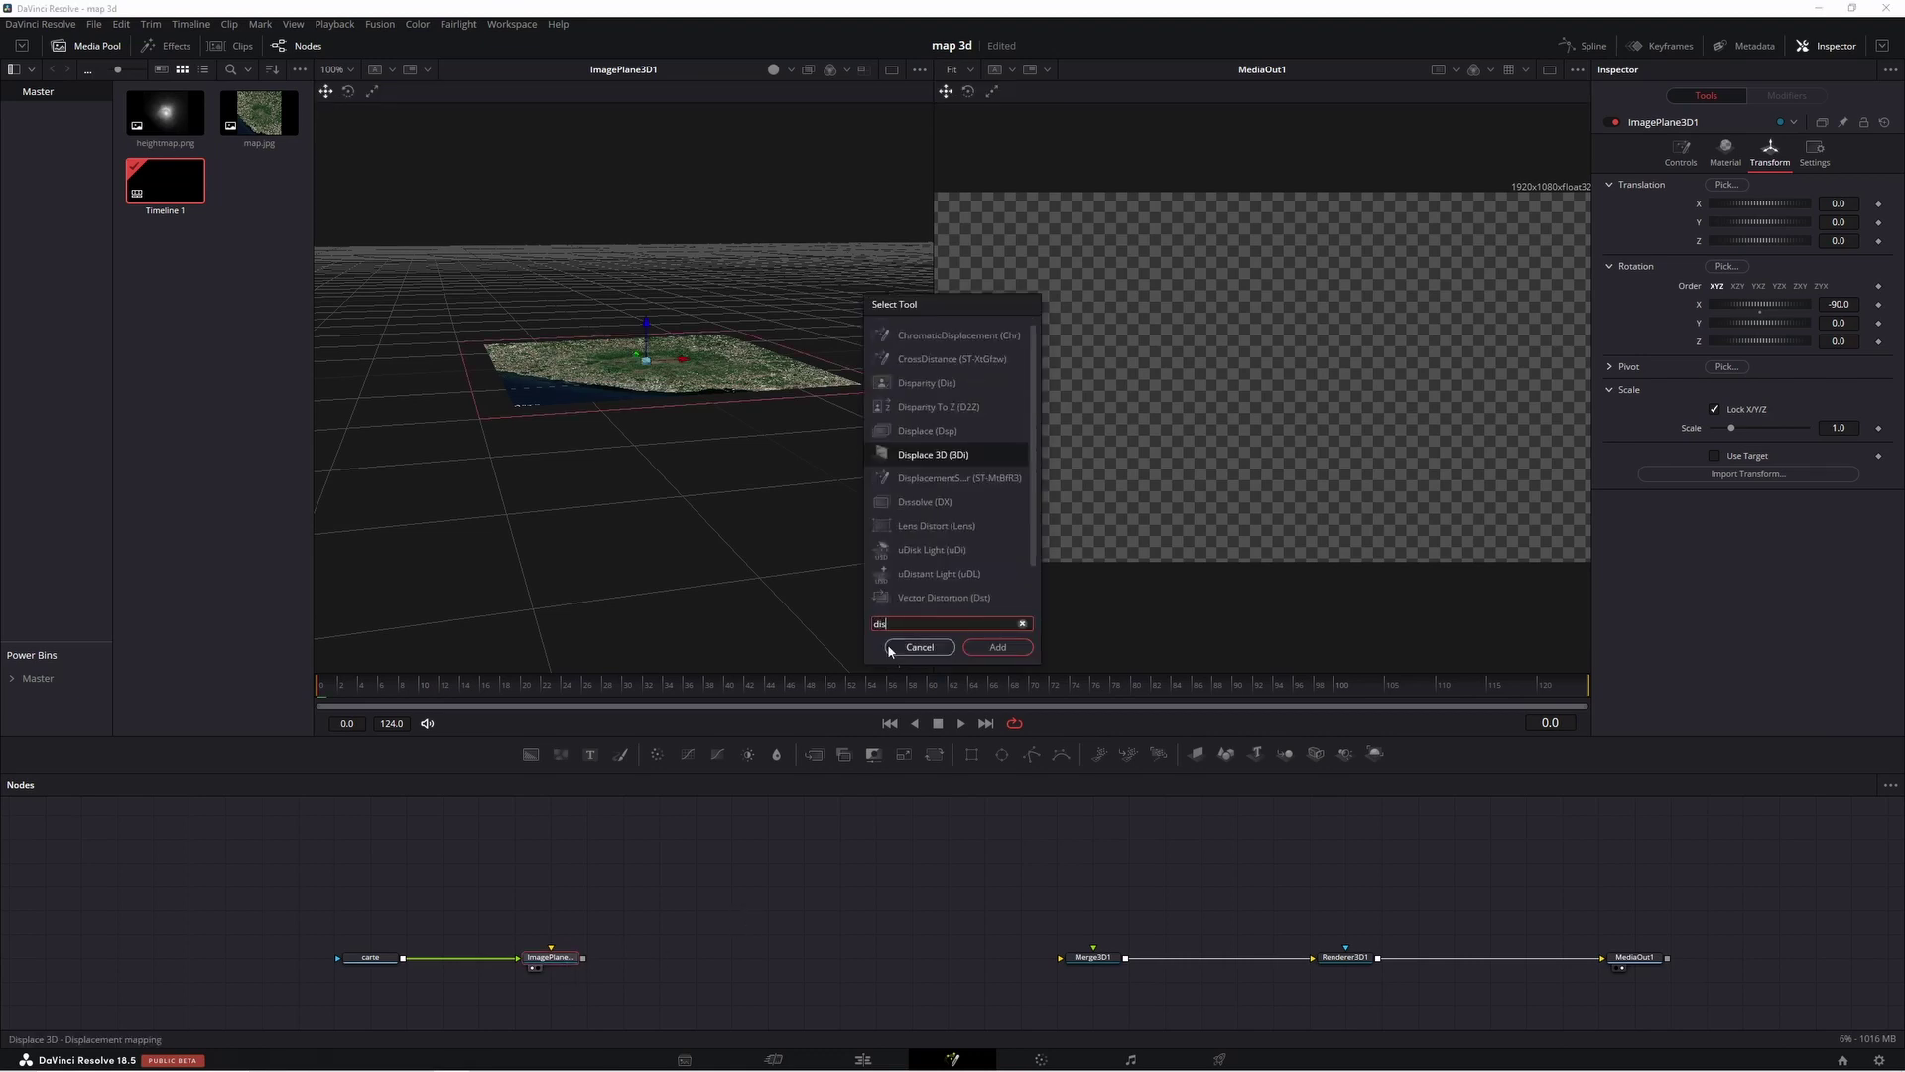
pyautogui.click(924, 455)
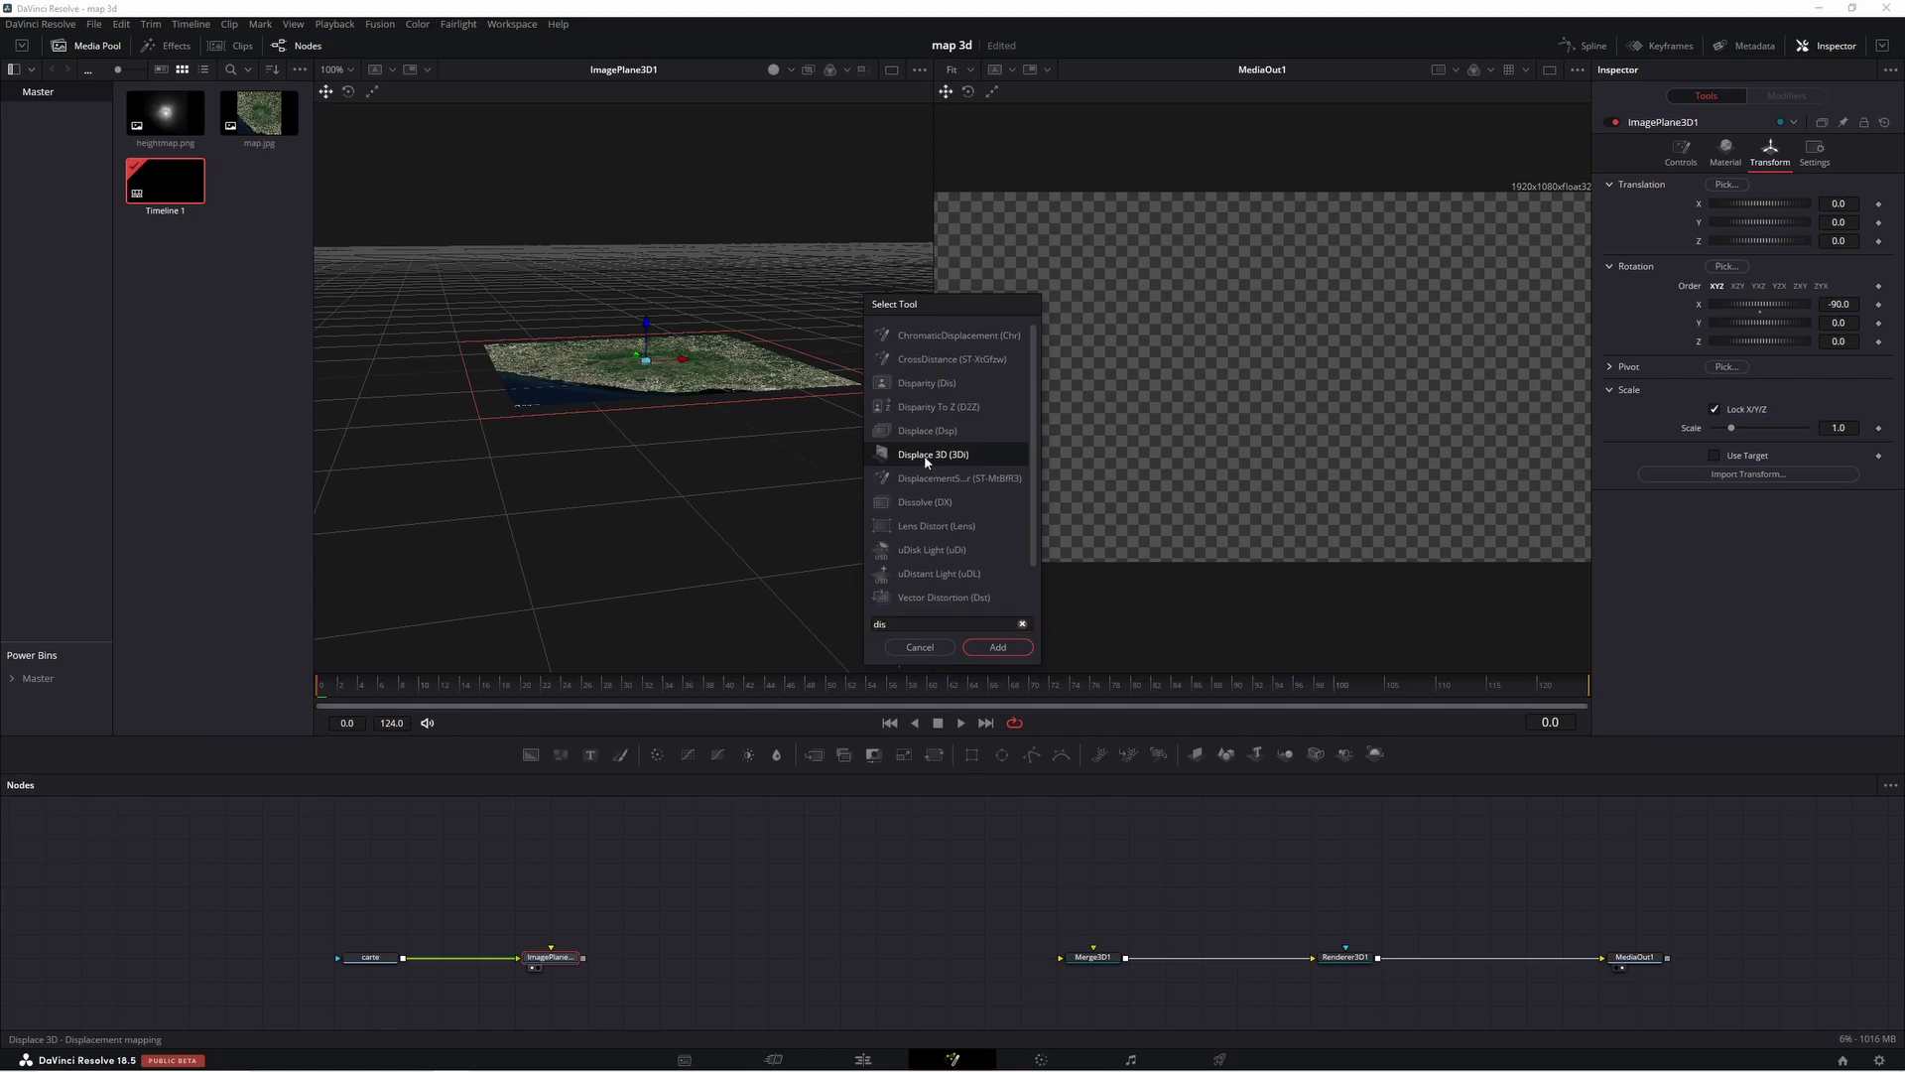
pyautogui.click(998, 647)
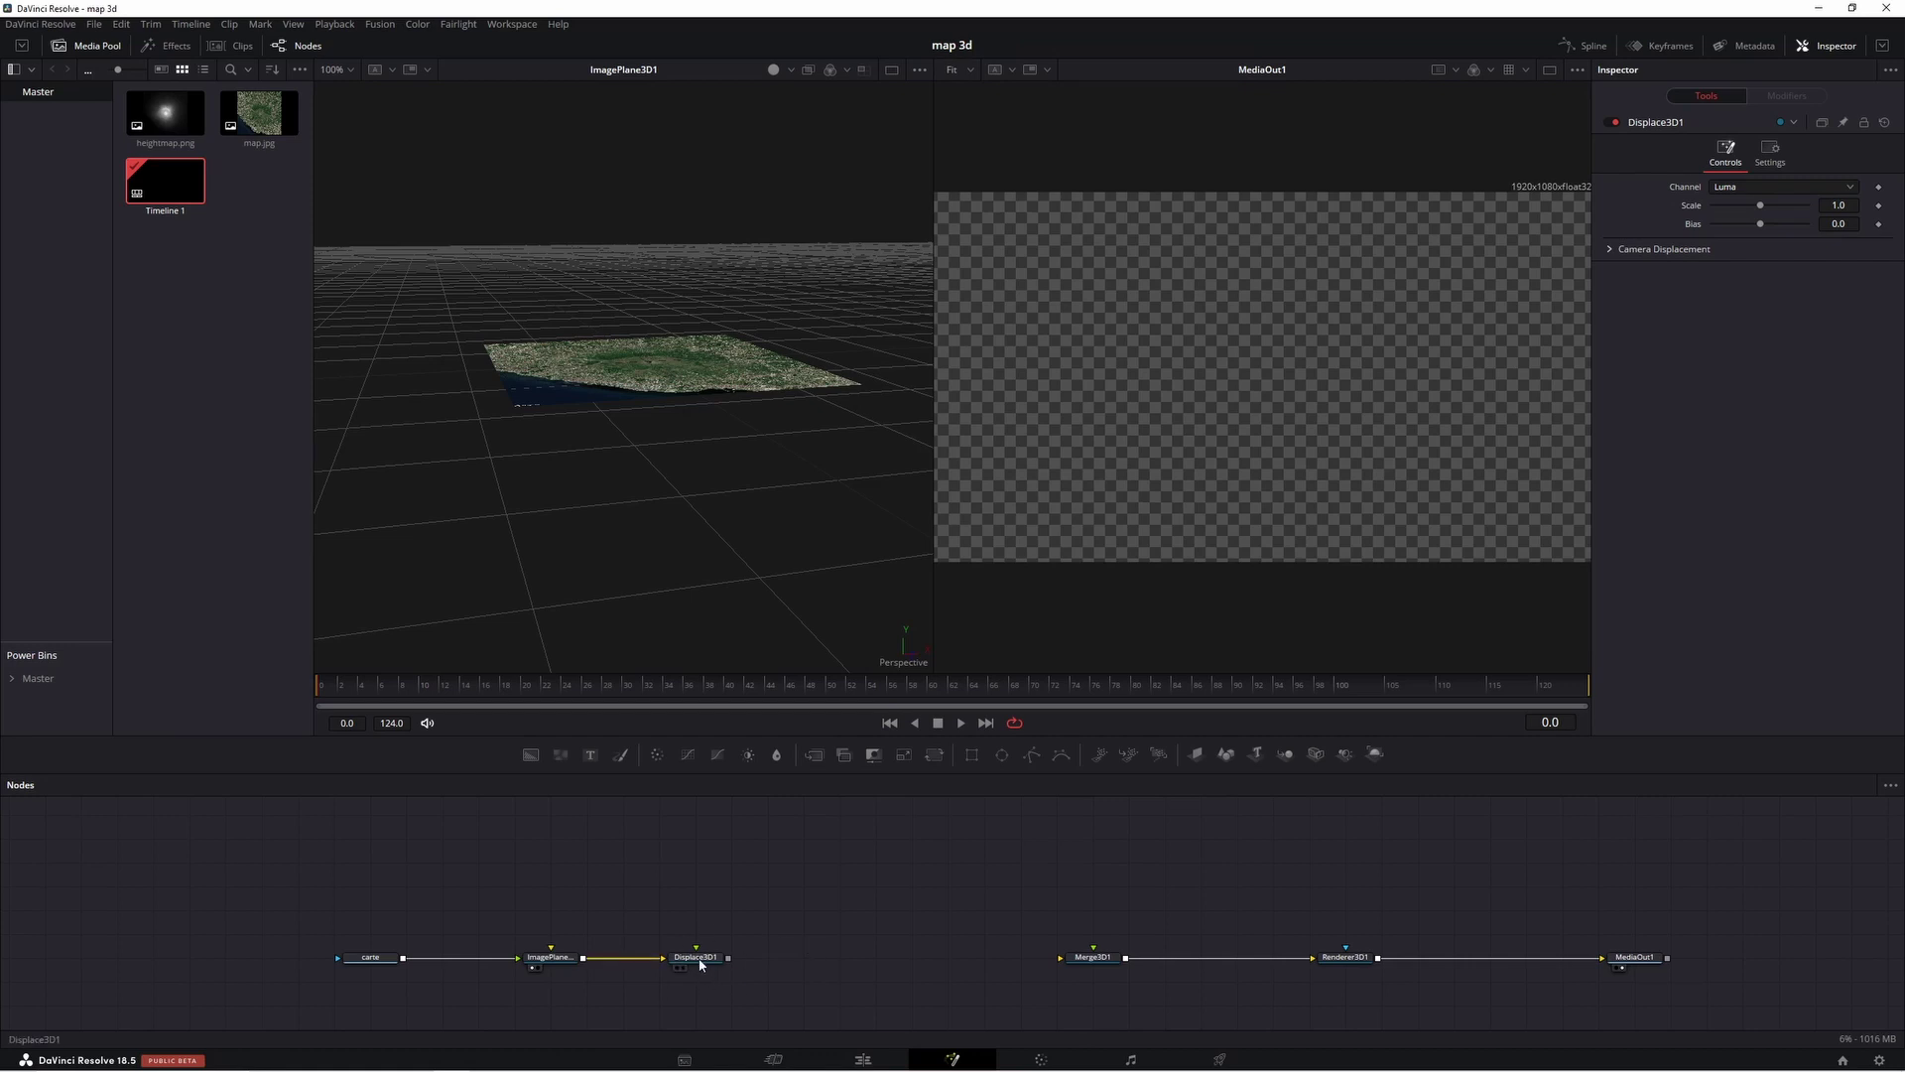
# - Add heightmap.png as a loader named 'height' and switch to a single large viewer
pyautogui.moveTo(166, 112); pyautogui.dragTo(706, 866)
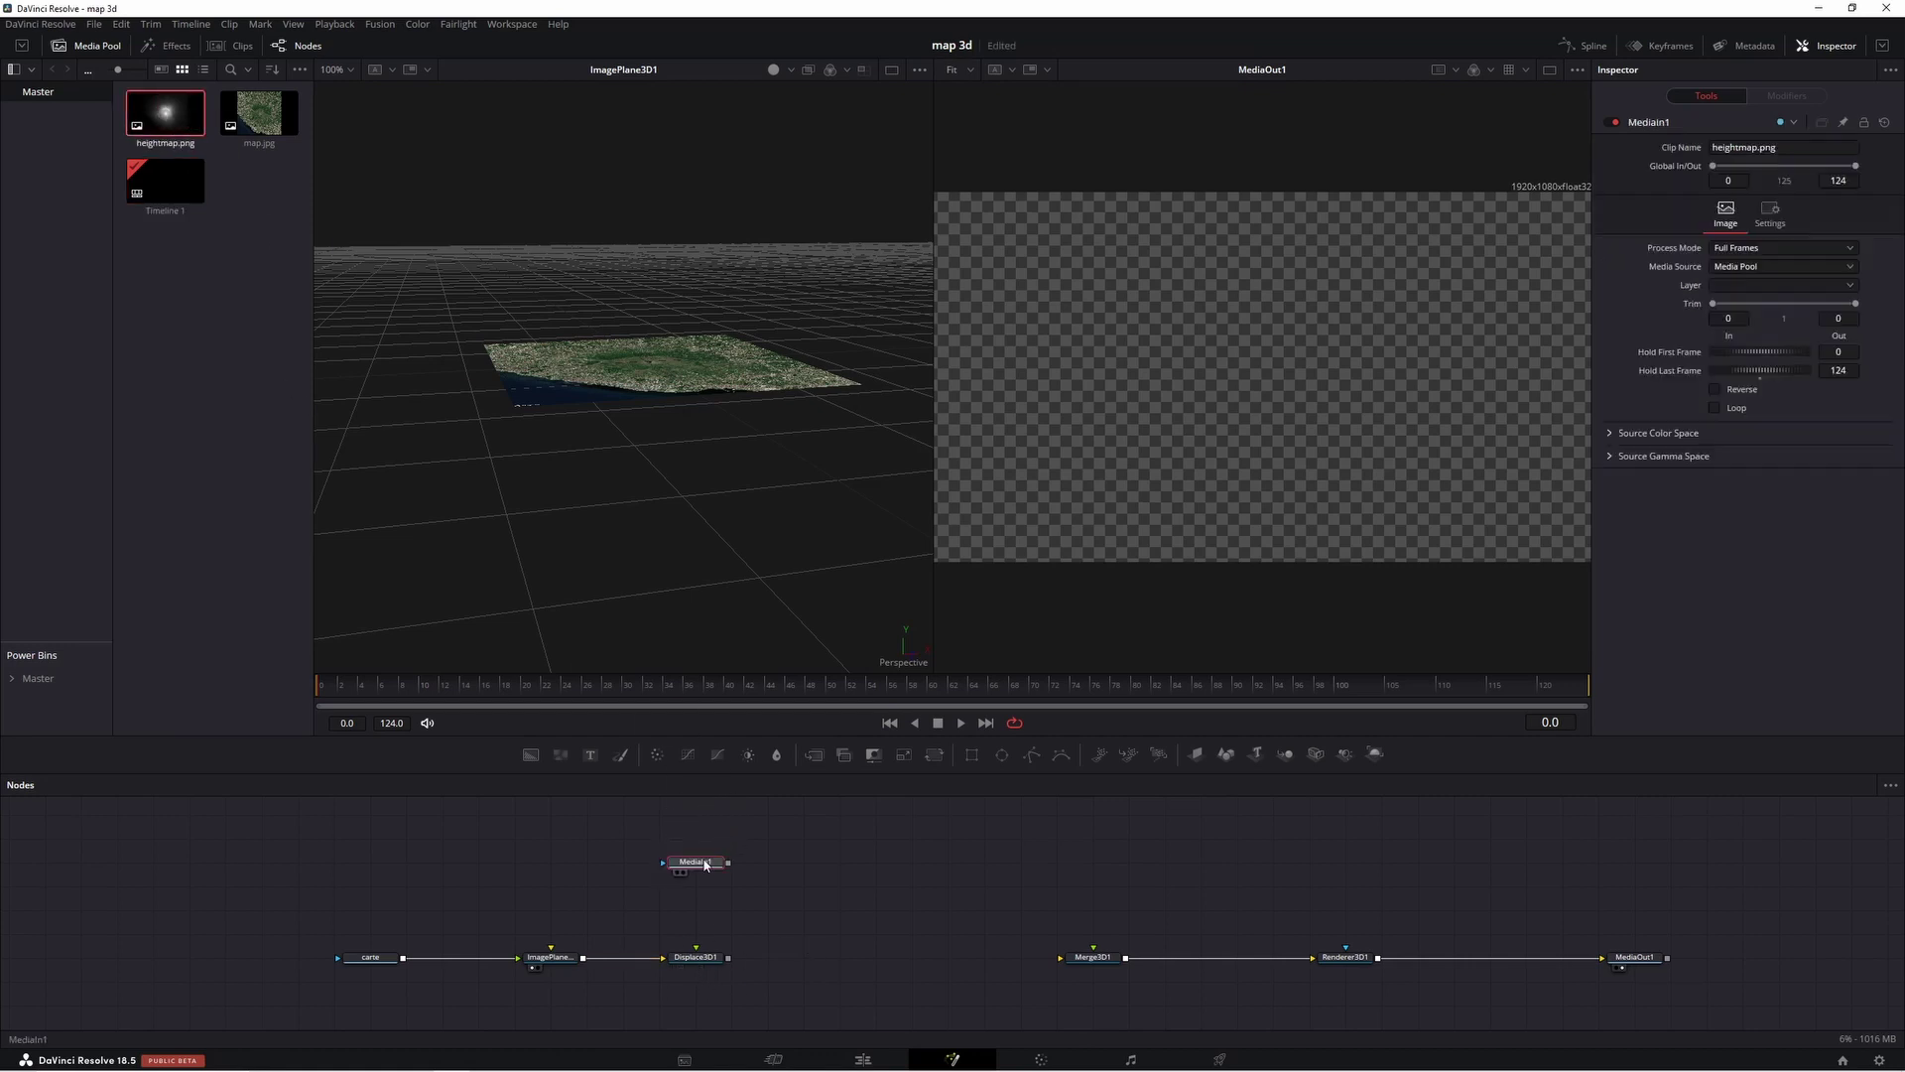
pyautogui.press('F2')
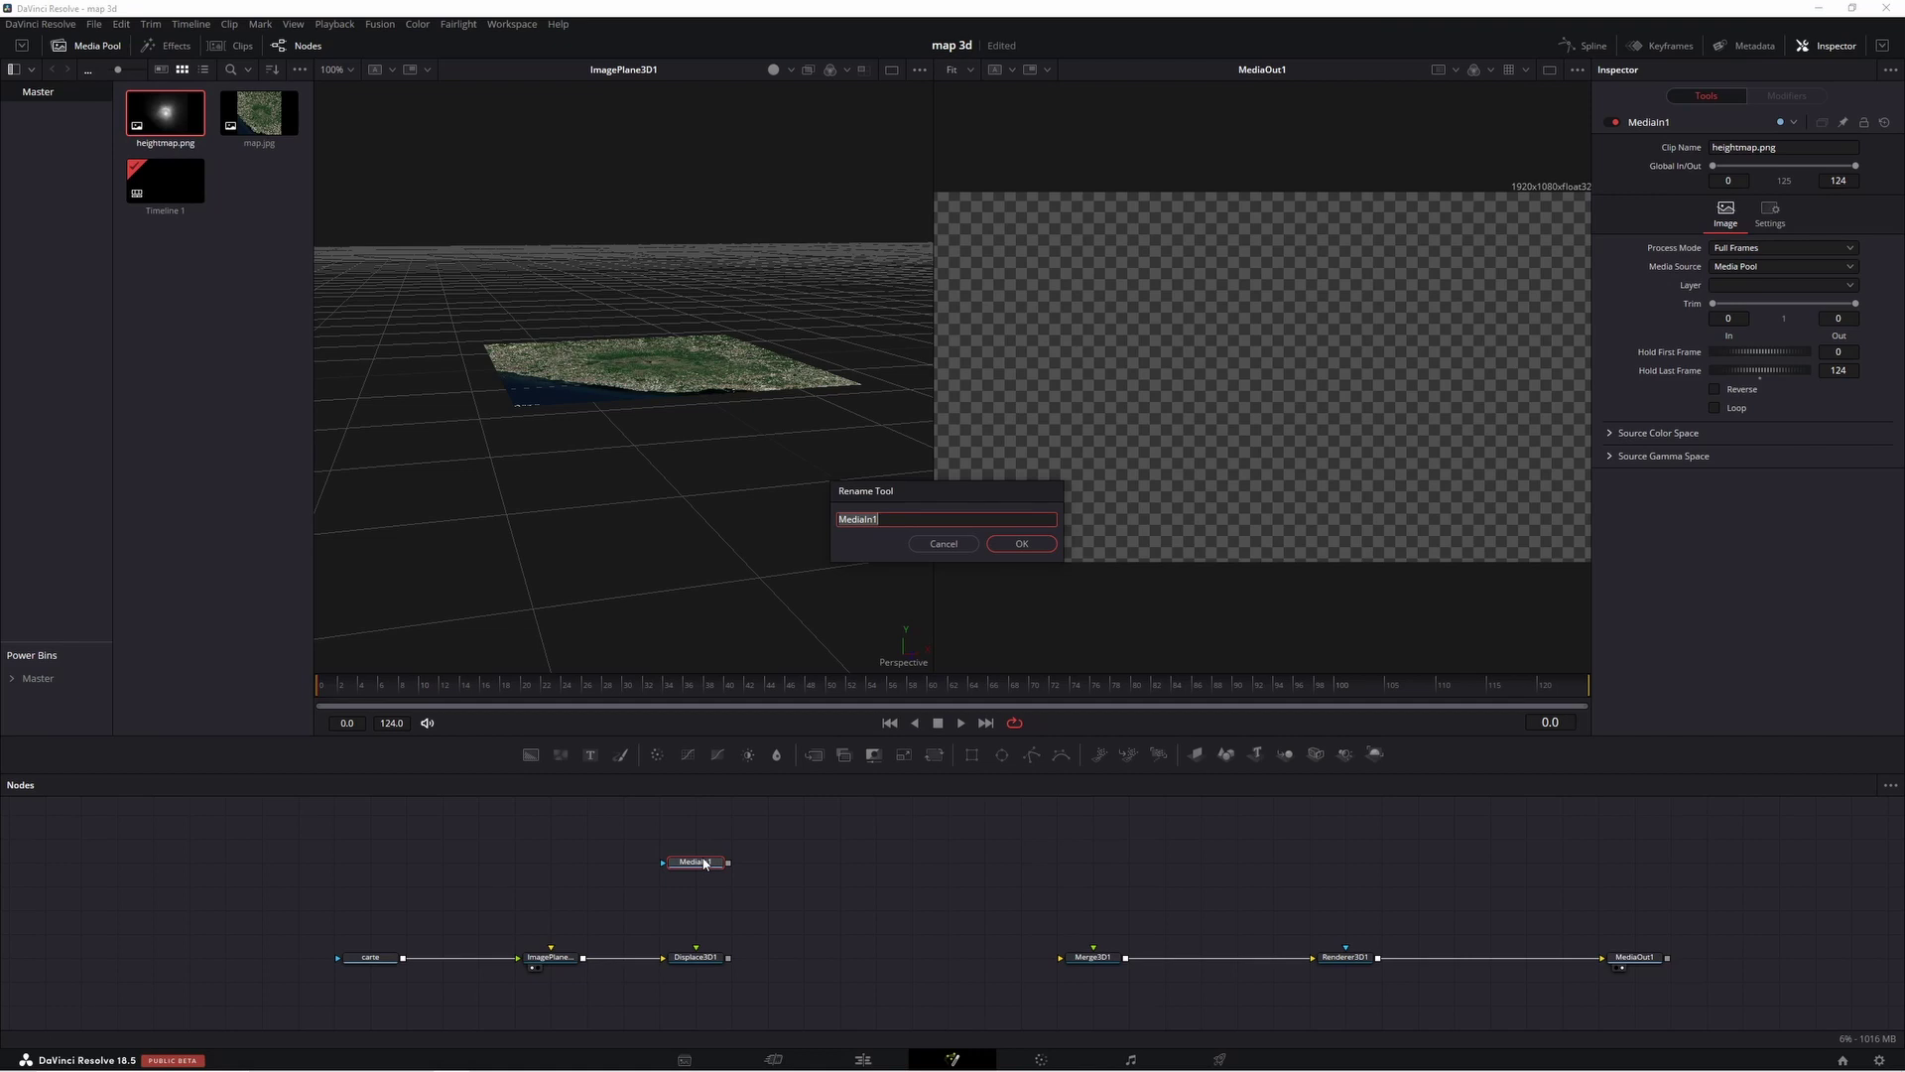
pyautogui.write('height')
pyautogui.press('Return')
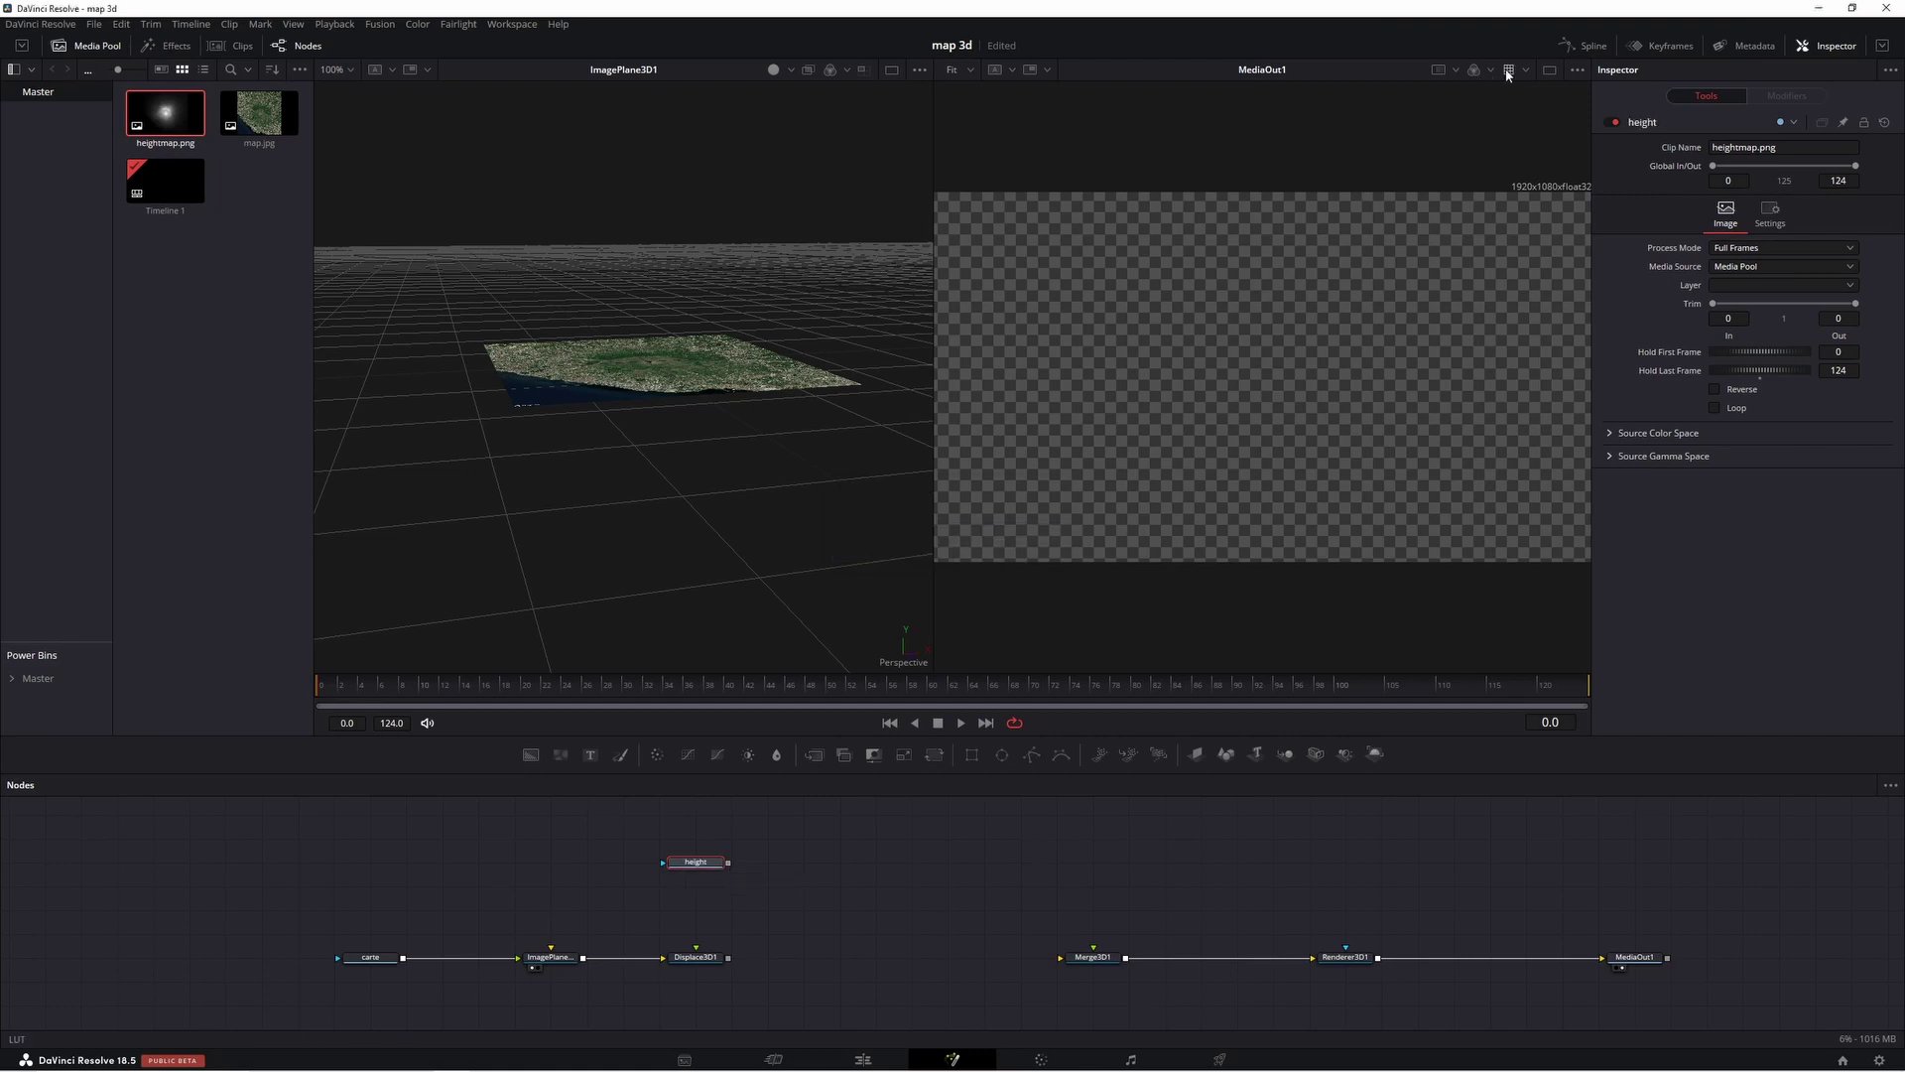
pyautogui.click(1549, 69)
# - Feed the height map into Displace3D1 and view the raised terrain in 3D
pyautogui.click(682, 967)
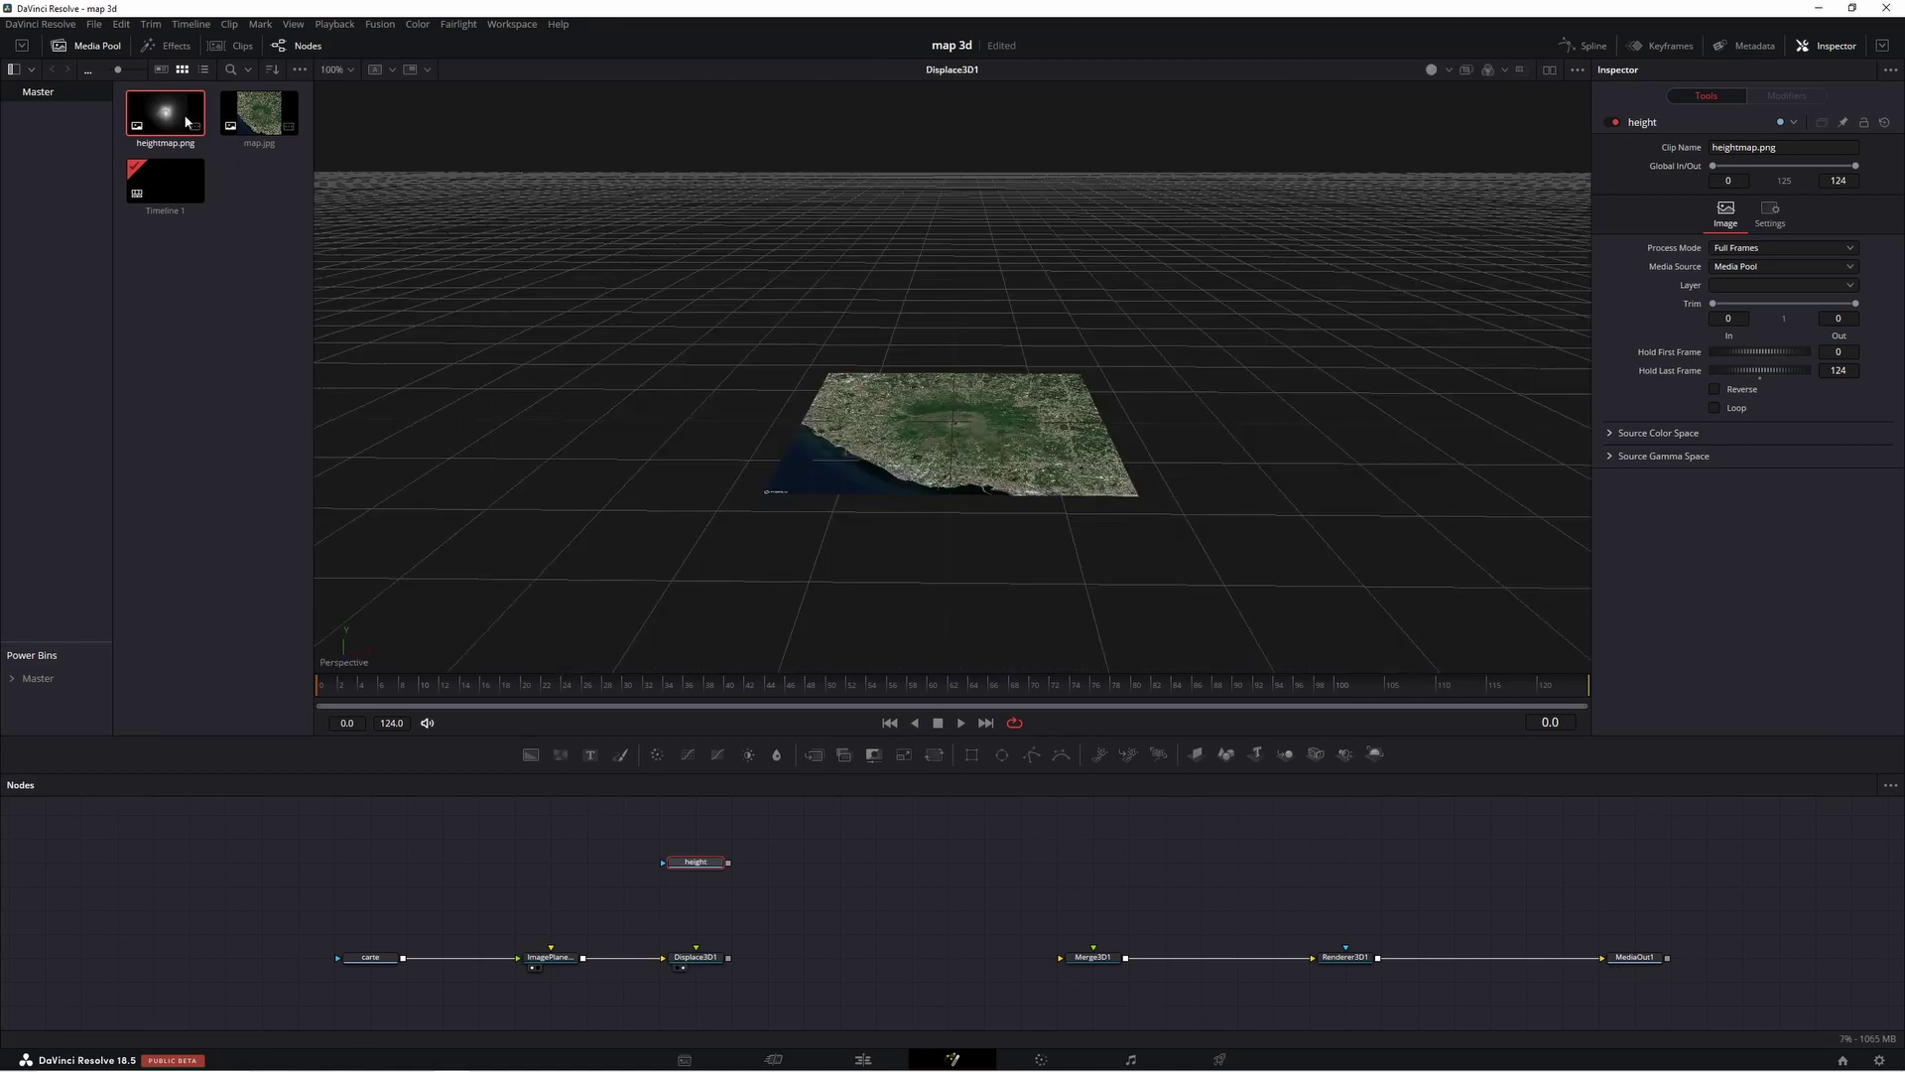
pyautogui.click(92, 44)
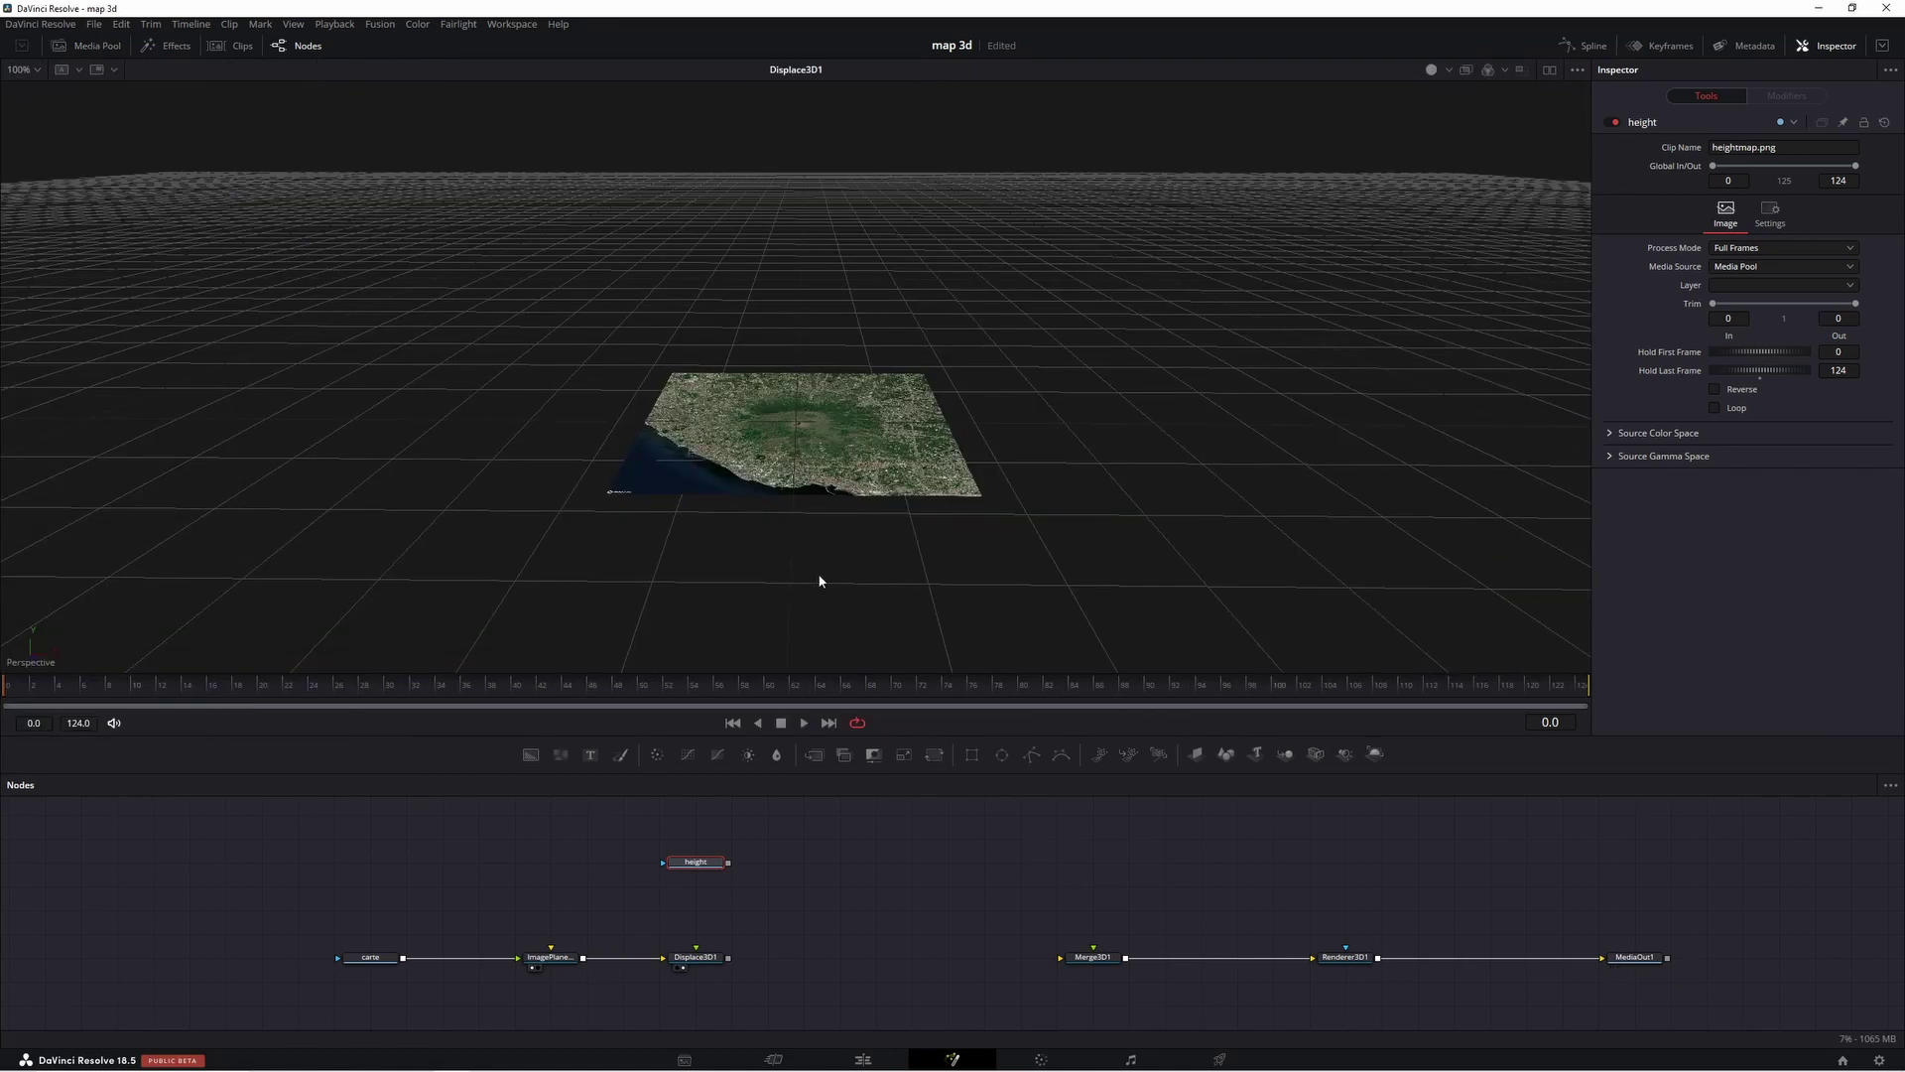
pyautogui.moveTo(728, 866); pyautogui.dragTo(698, 952)
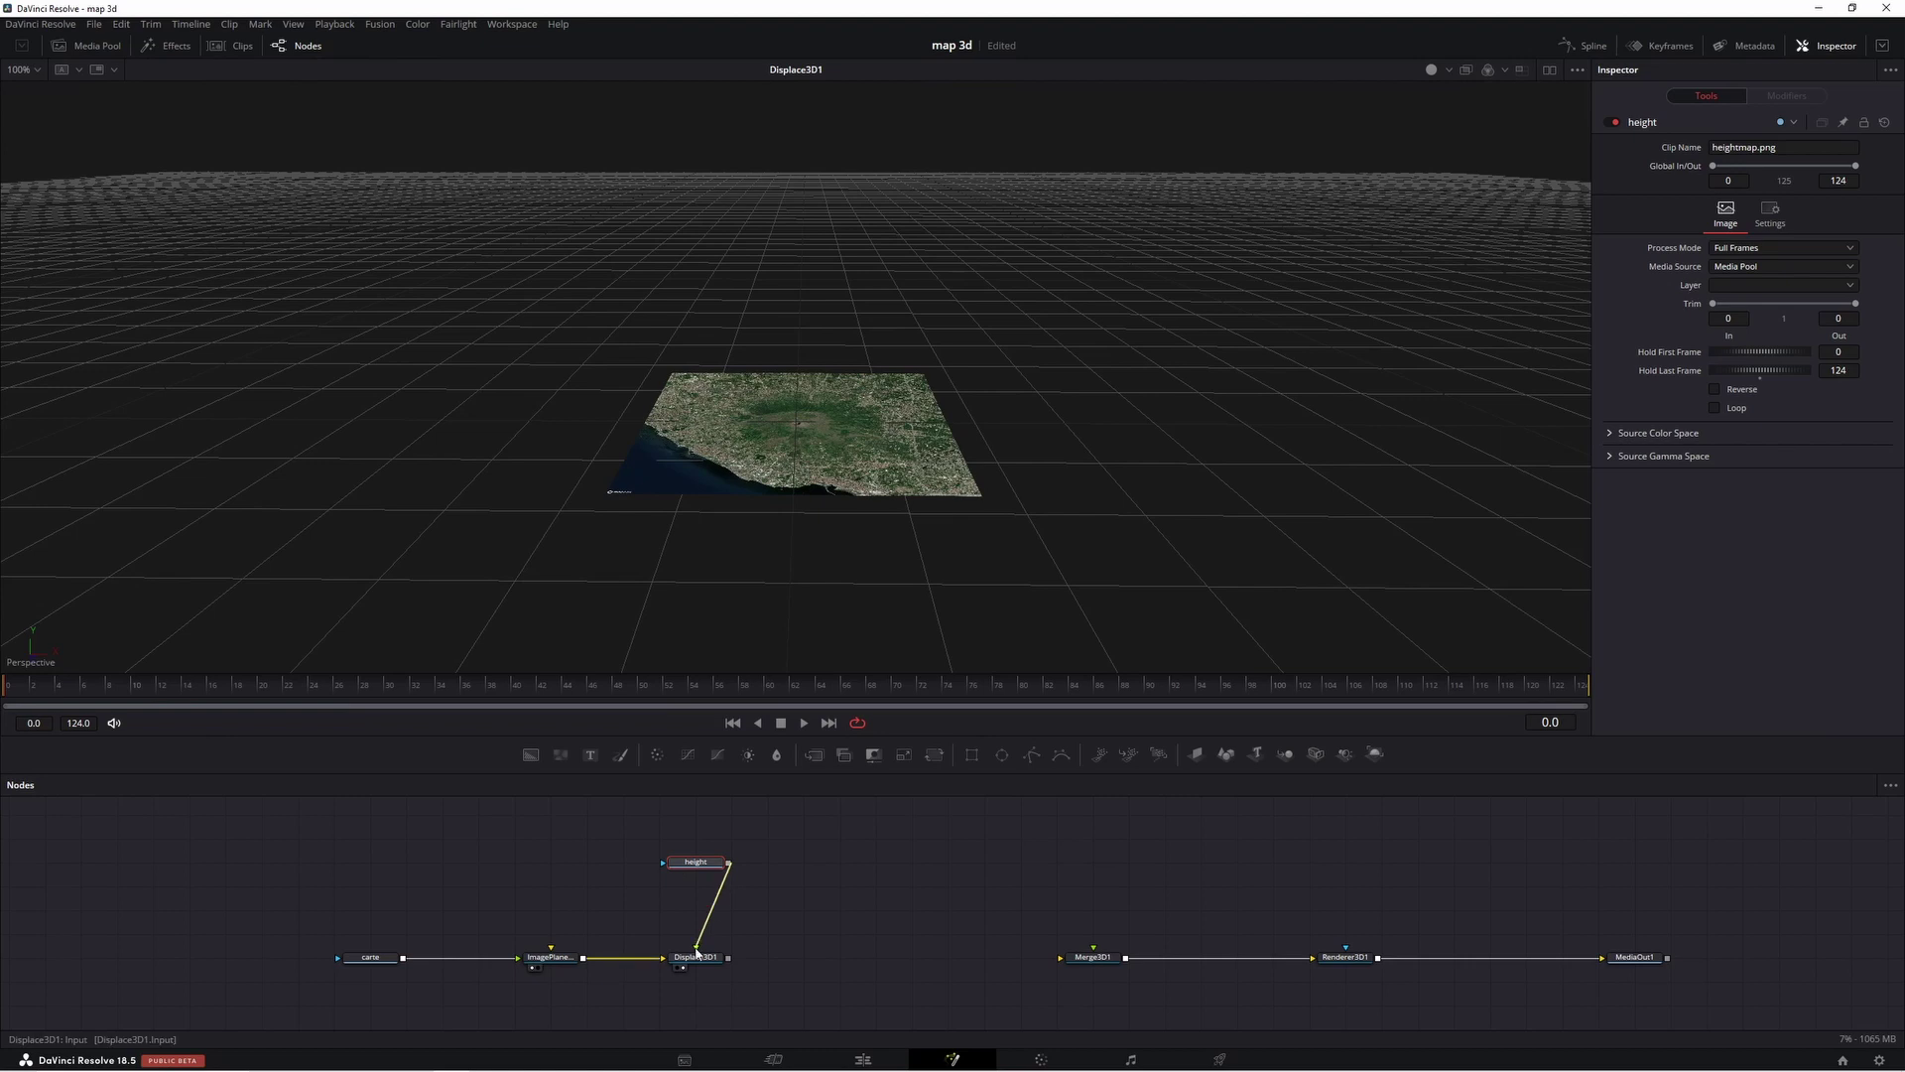
pyautogui.moveTo(893, 595)
pyautogui.mouseDown()
pyautogui.moveTo(1387, 581)
pyautogui.moveTo(815, 517)
pyautogui.mouseUp()
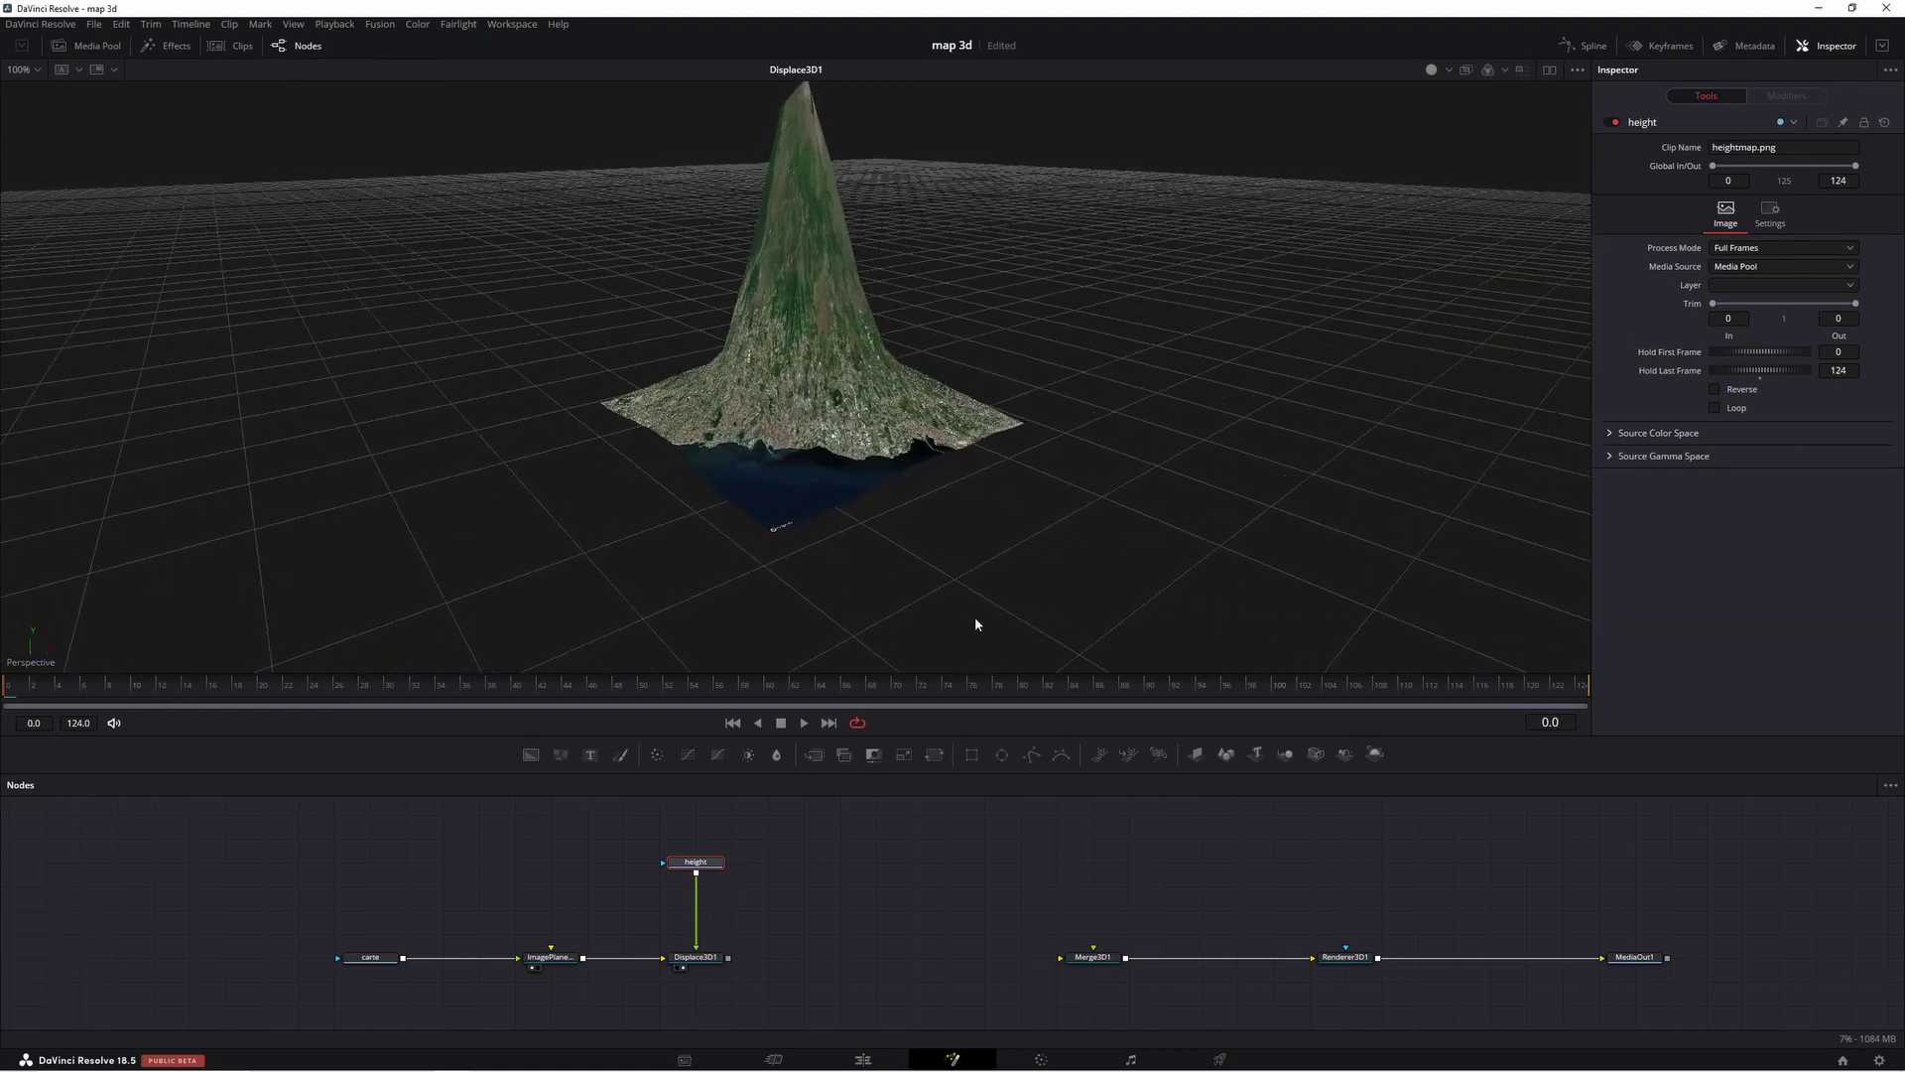
pyautogui.scroll(5, 815, 517)
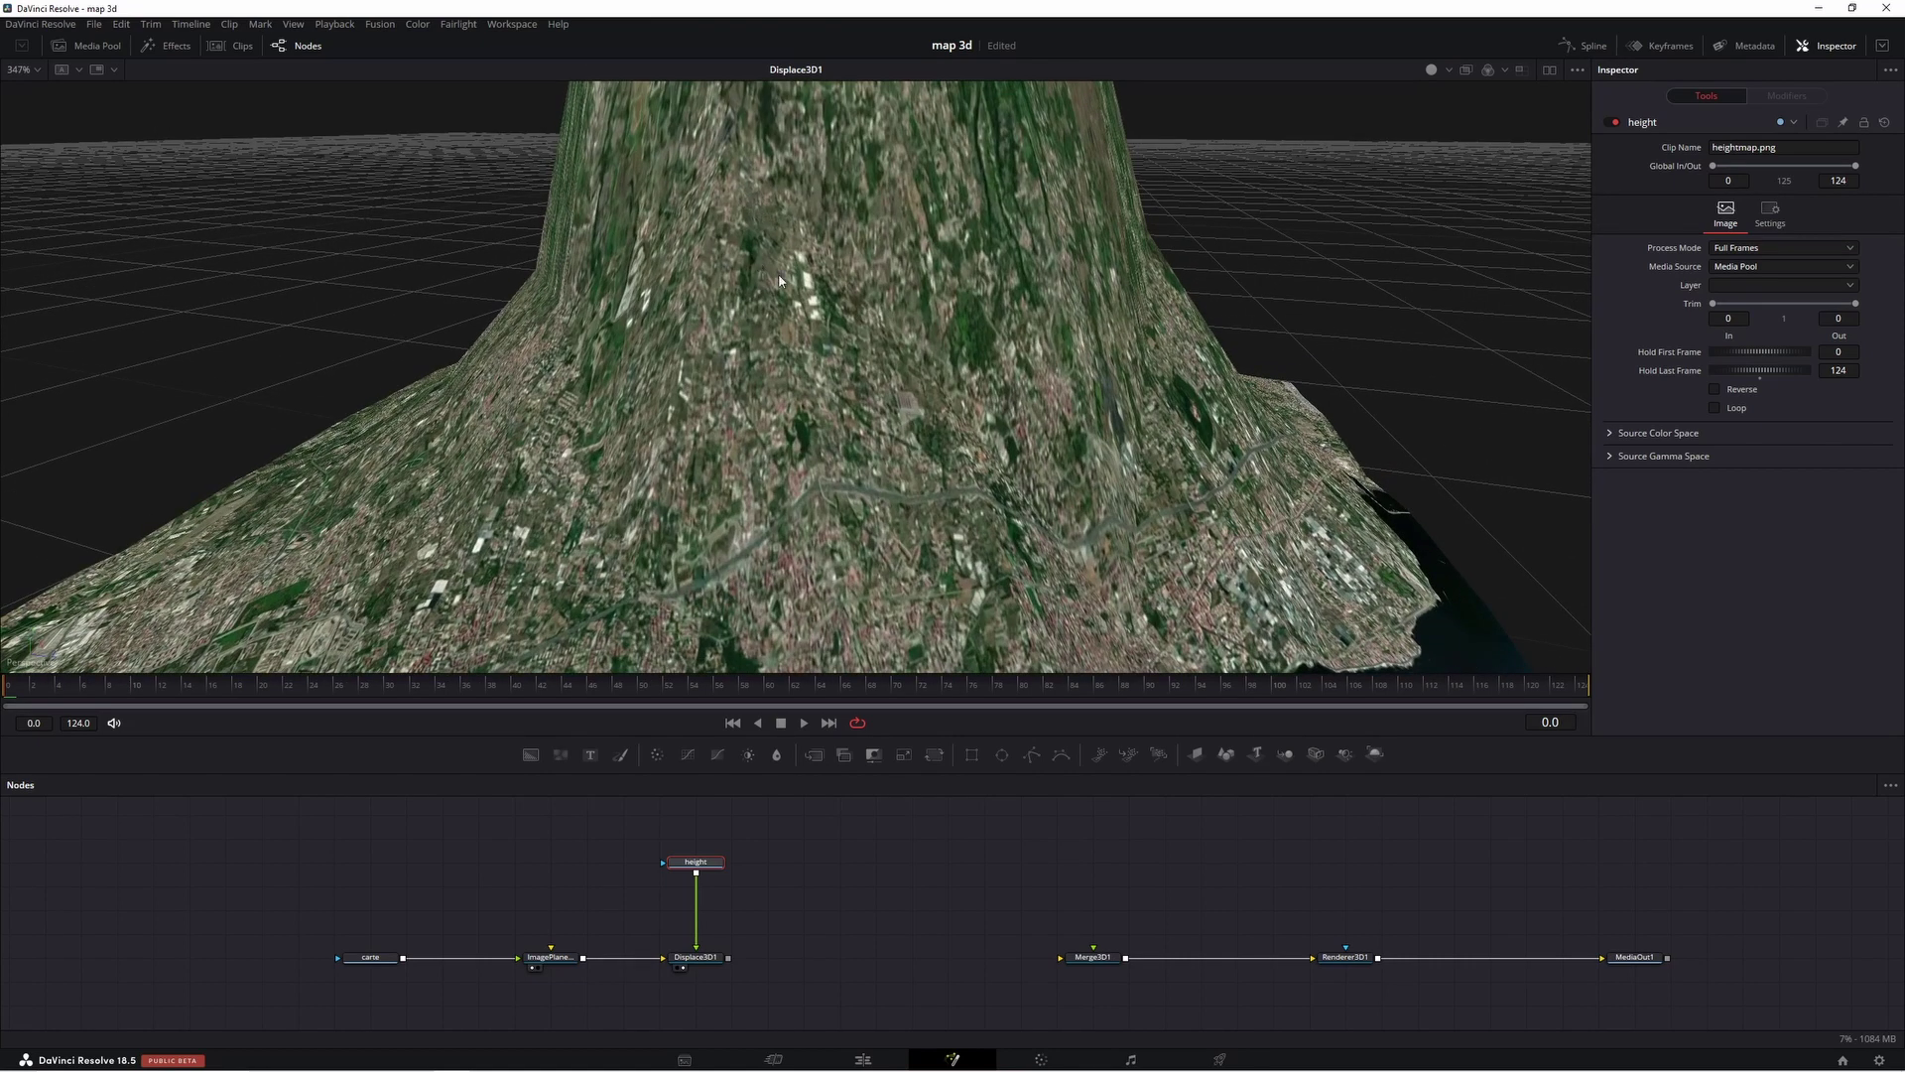
# - Lower Displace3D1's Scale to 0.087 to tone down the relief
pyautogui.click(708, 959)
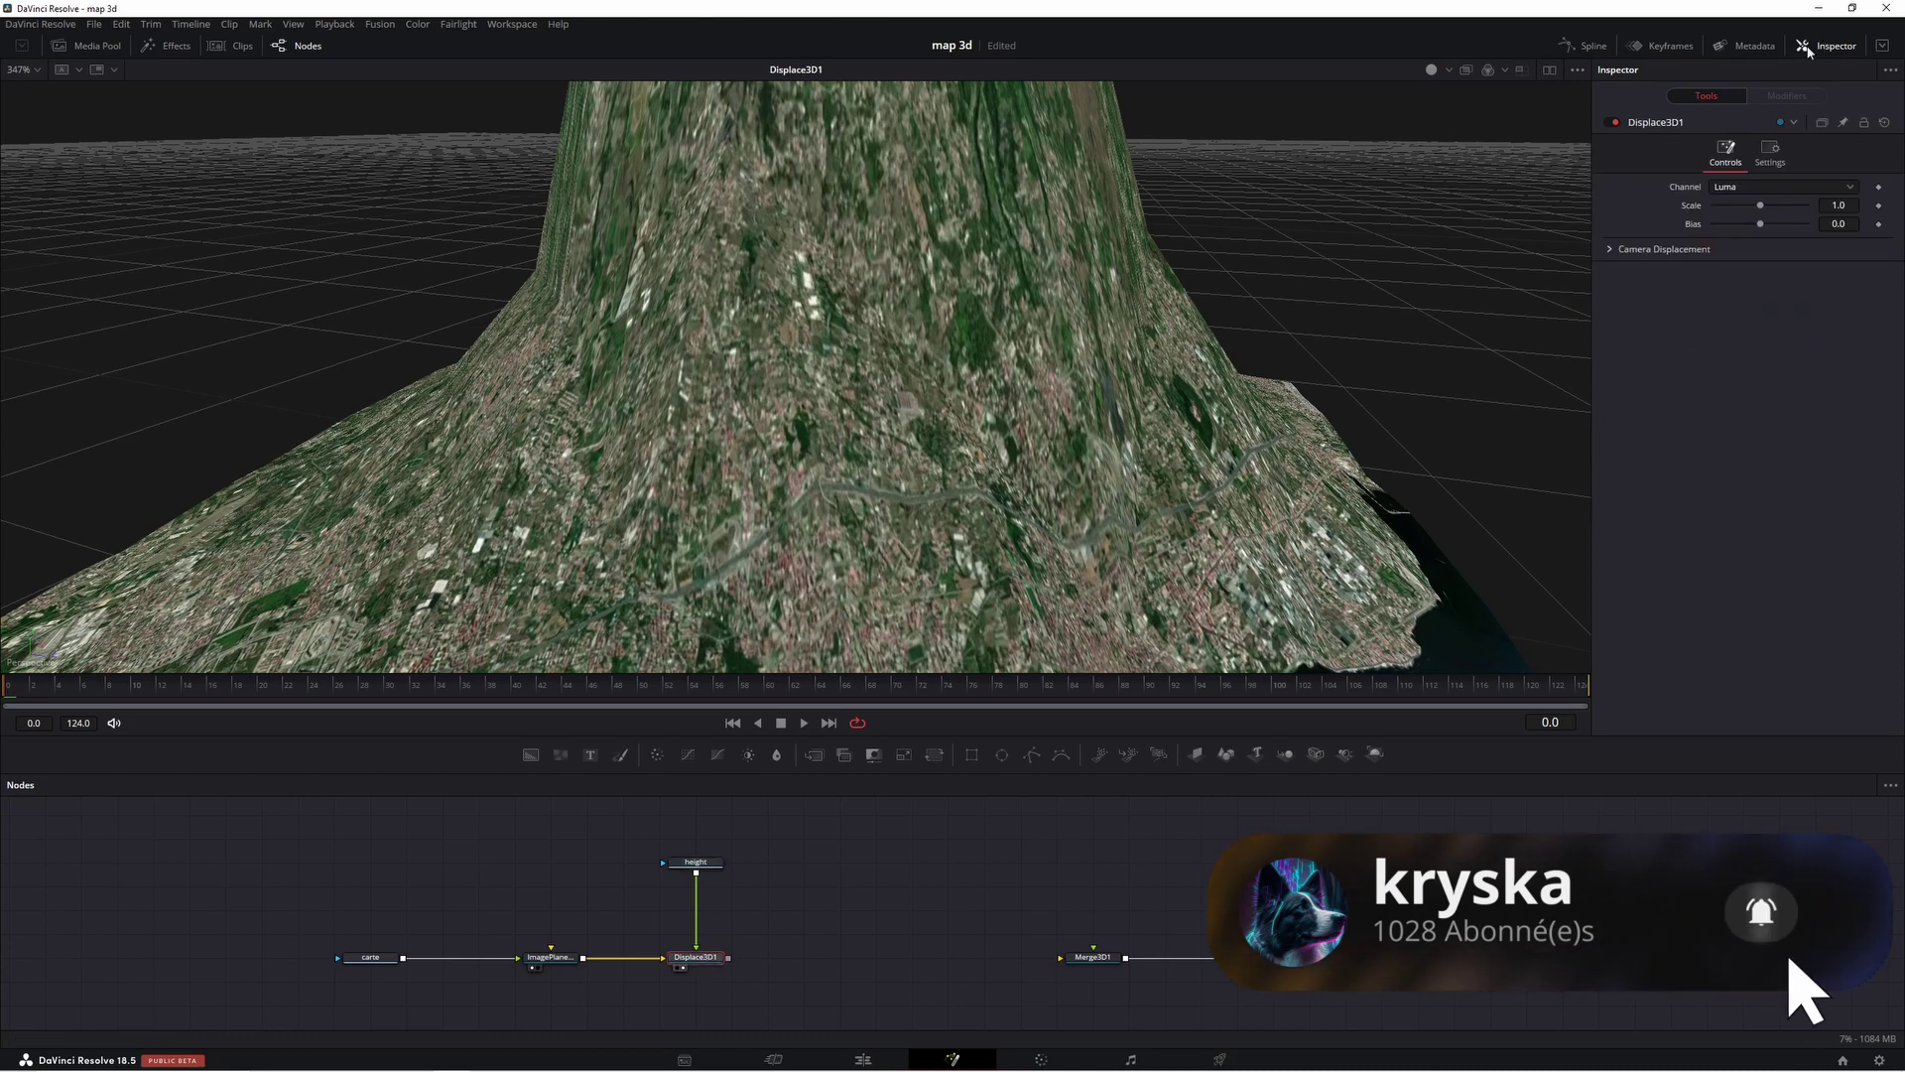
pyautogui.moveTo(1760, 204); pyautogui.dragTo(1717, 205)
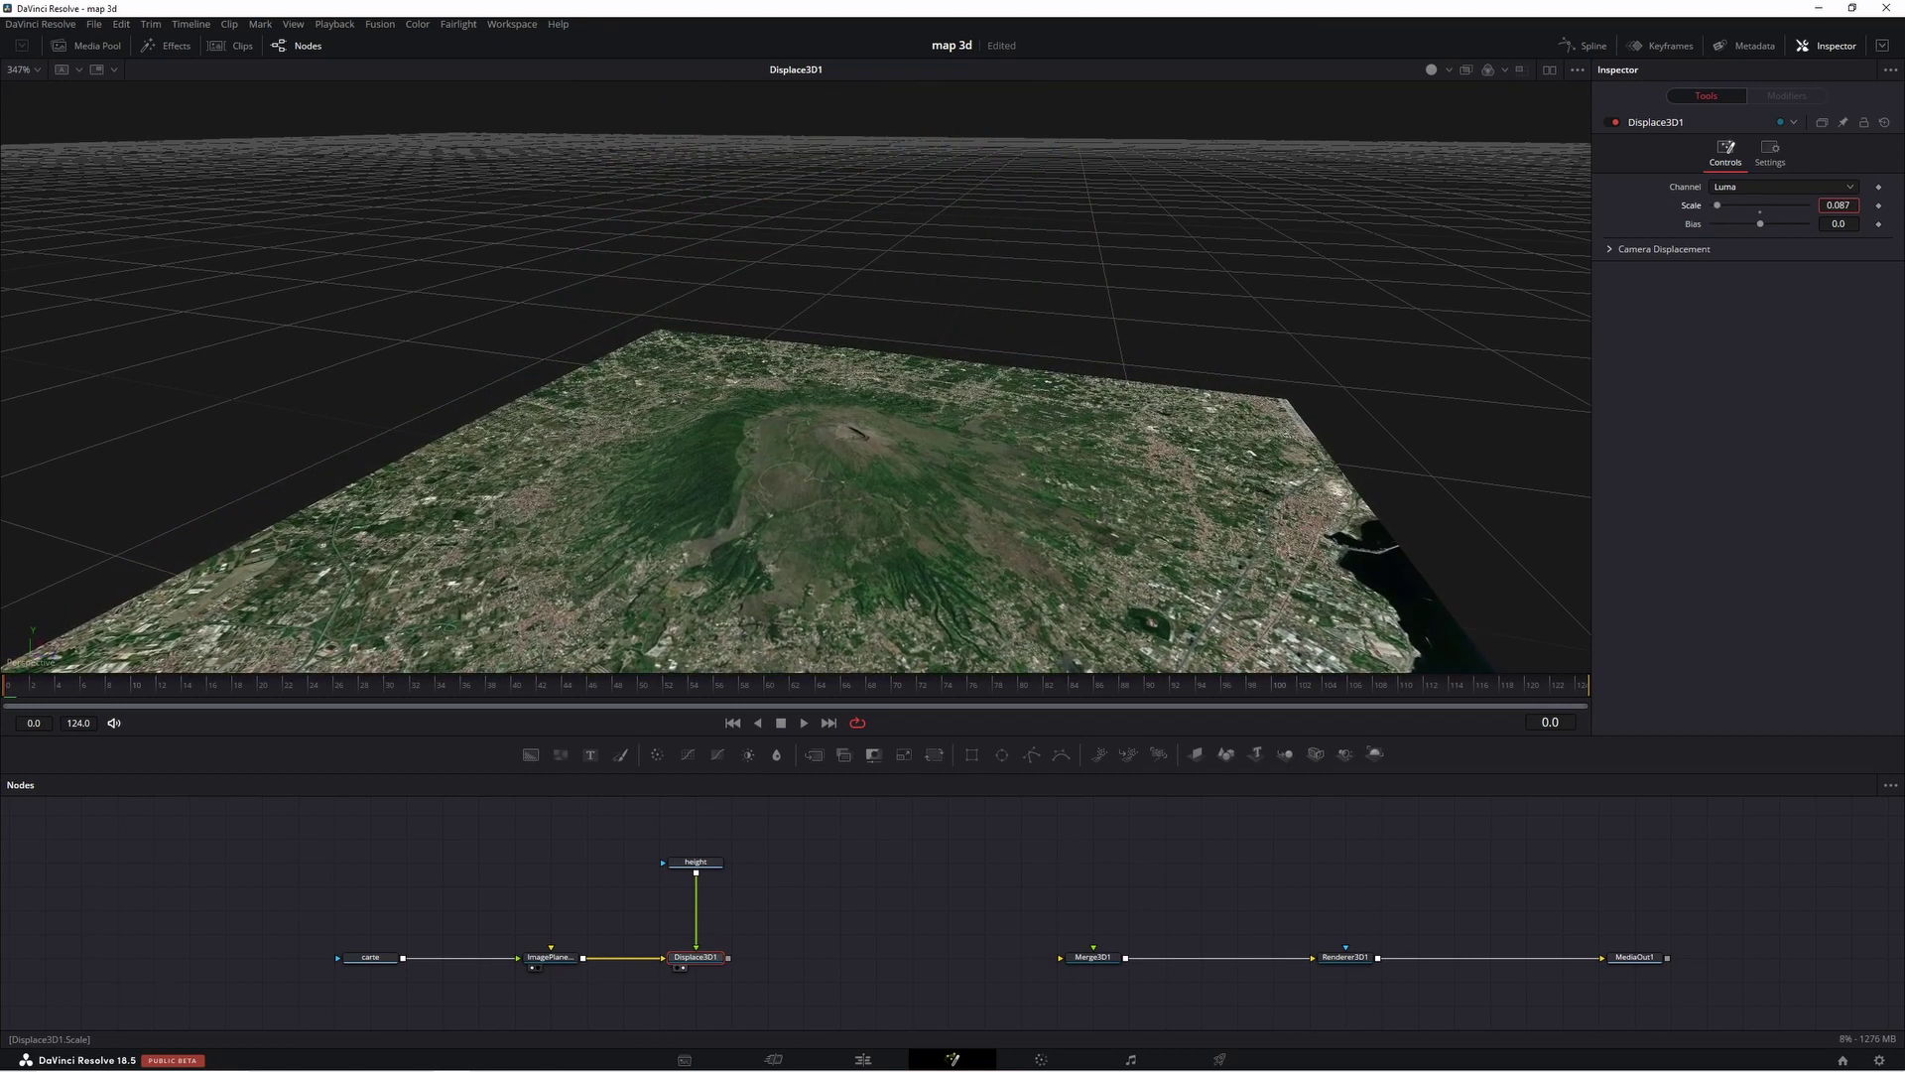
pyautogui.moveTo(1151, 399)
pyautogui.mouseDown()
pyautogui.moveTo(1078, 527)
pyautogui.moveTo(757, 536)
pyautogui.moveTo(800, 602)
pyautogui.moveTo(812, 705)
pyautogui.mouseUp()
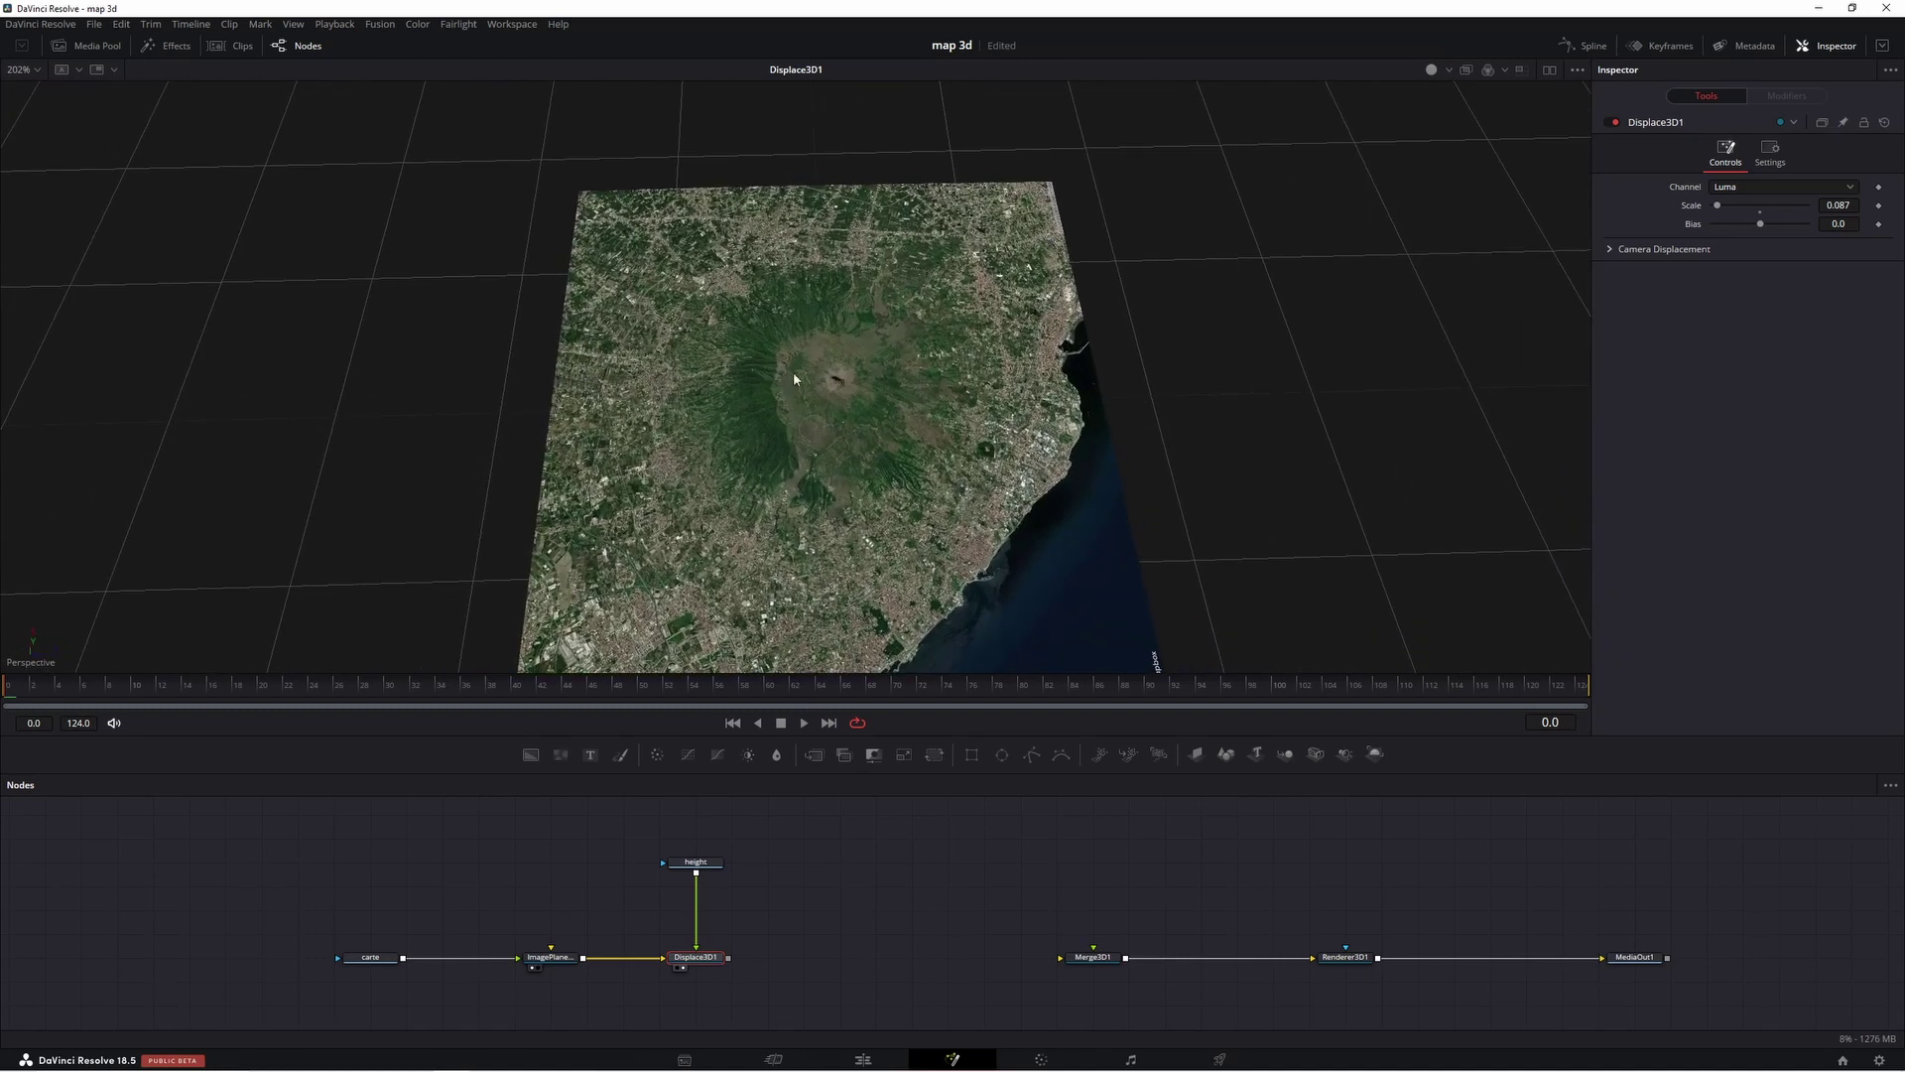
# - Set ImagePlane3D1's Subdivisions from 10 to 500 for a finer terrain mesh
pyautogui.click(551, 958)
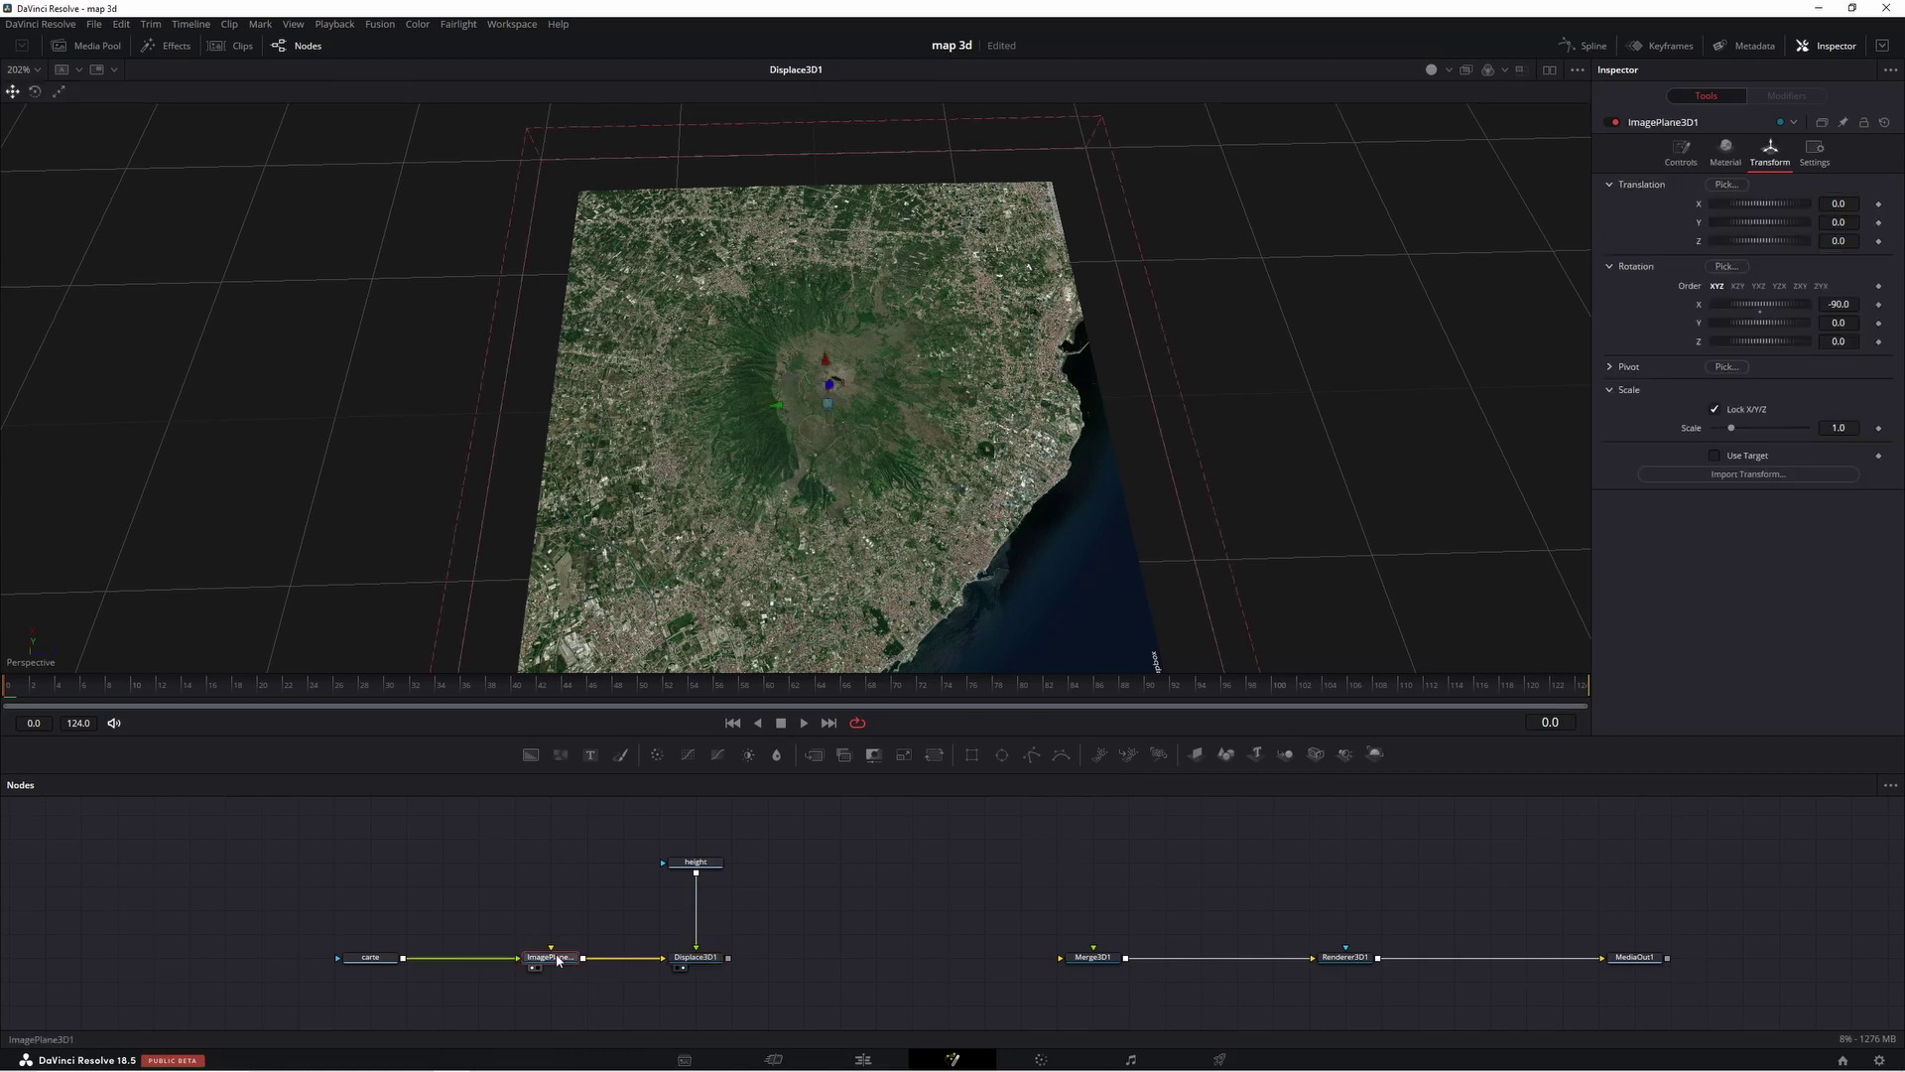
pyautogui.click(1681, 151)
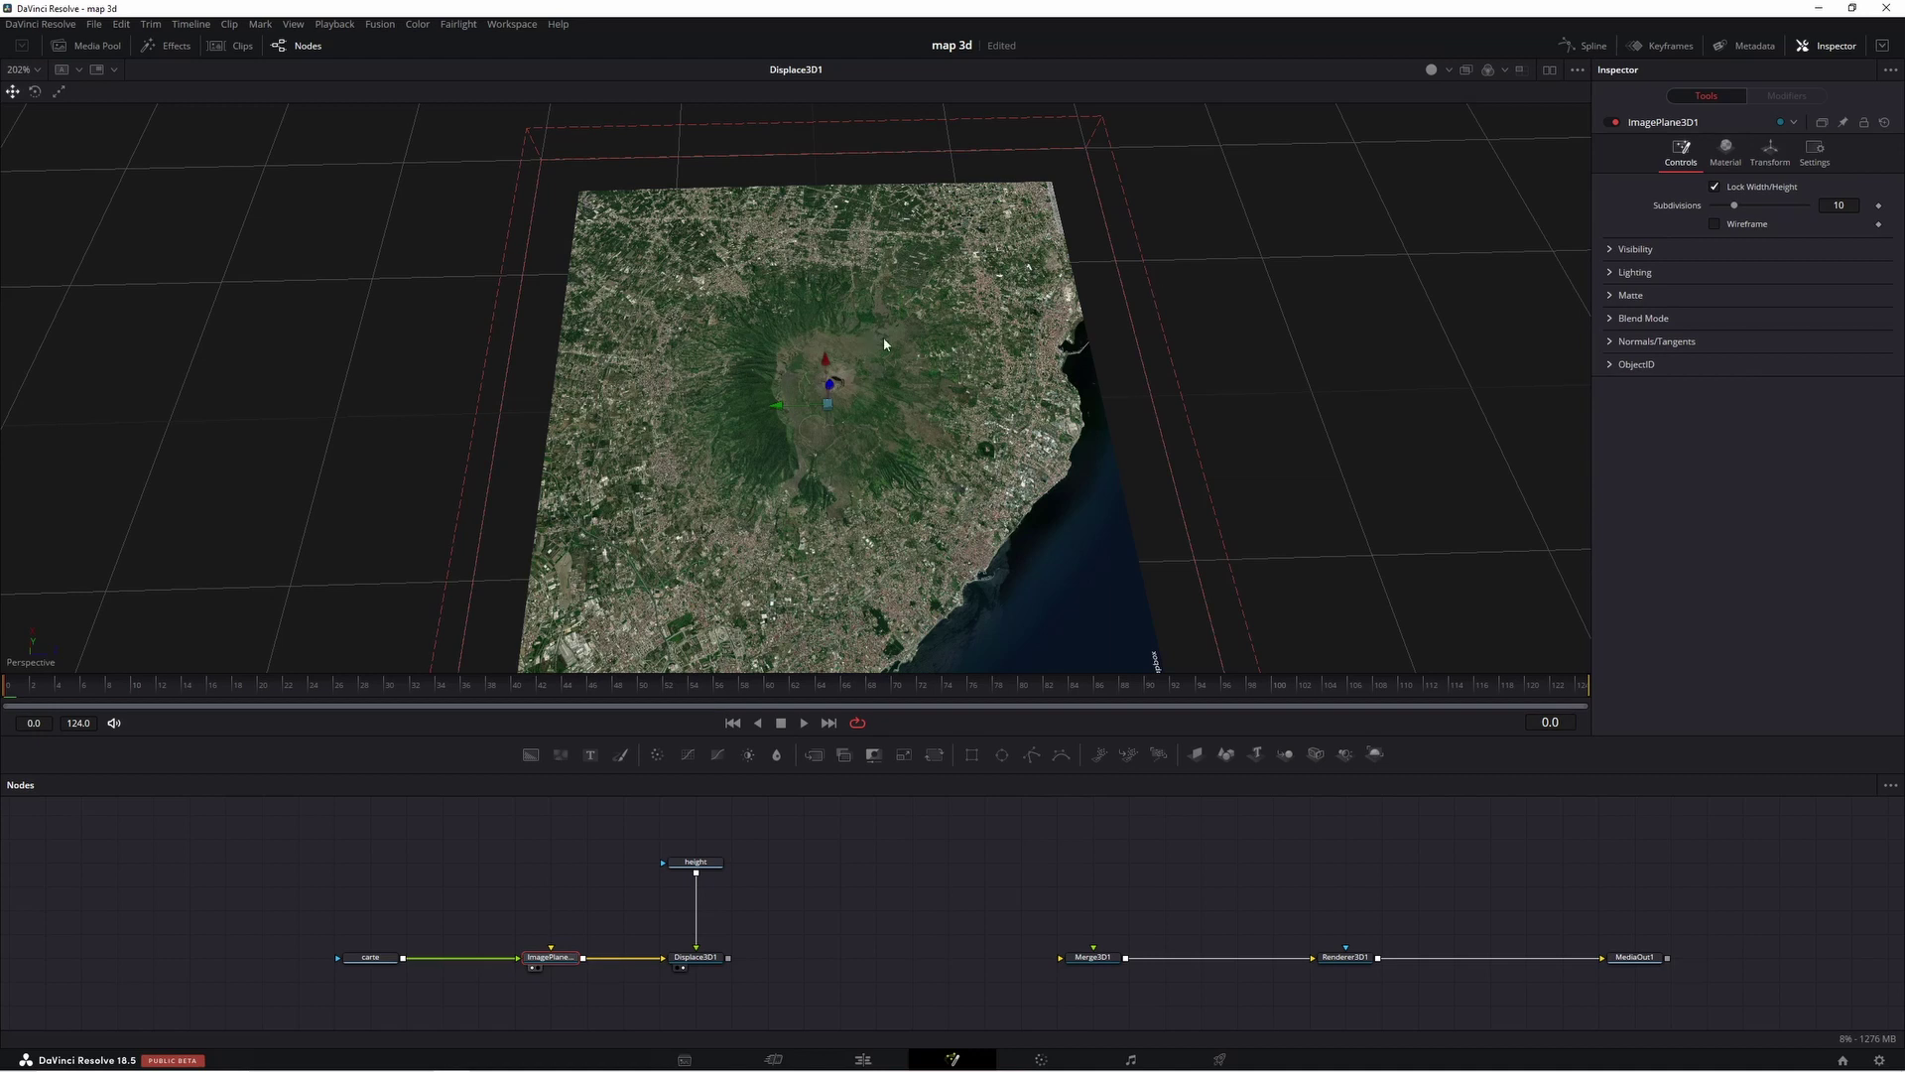
pyautogui.moveTo(905, 443); pyautogui.dragTo(905, 336)
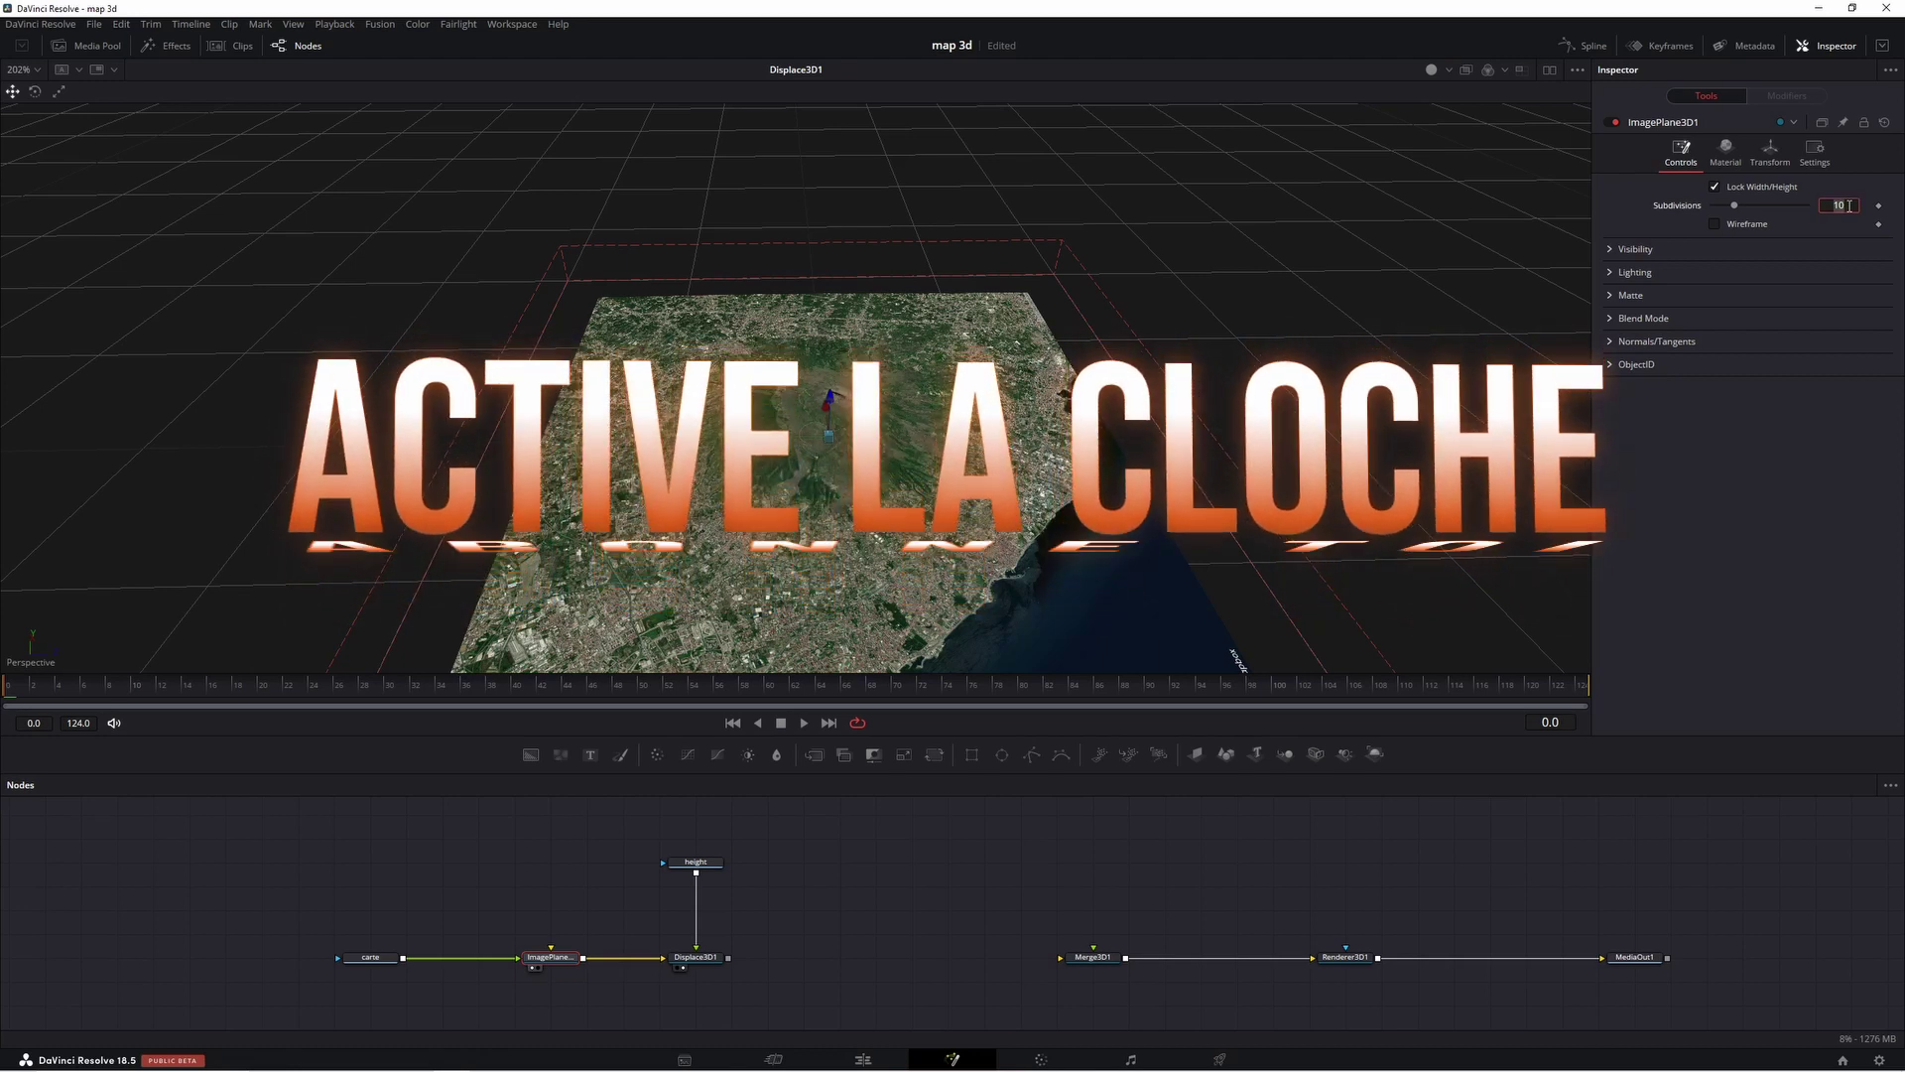
pyautogui.click(1846, 206)
pyautogui.write('500')
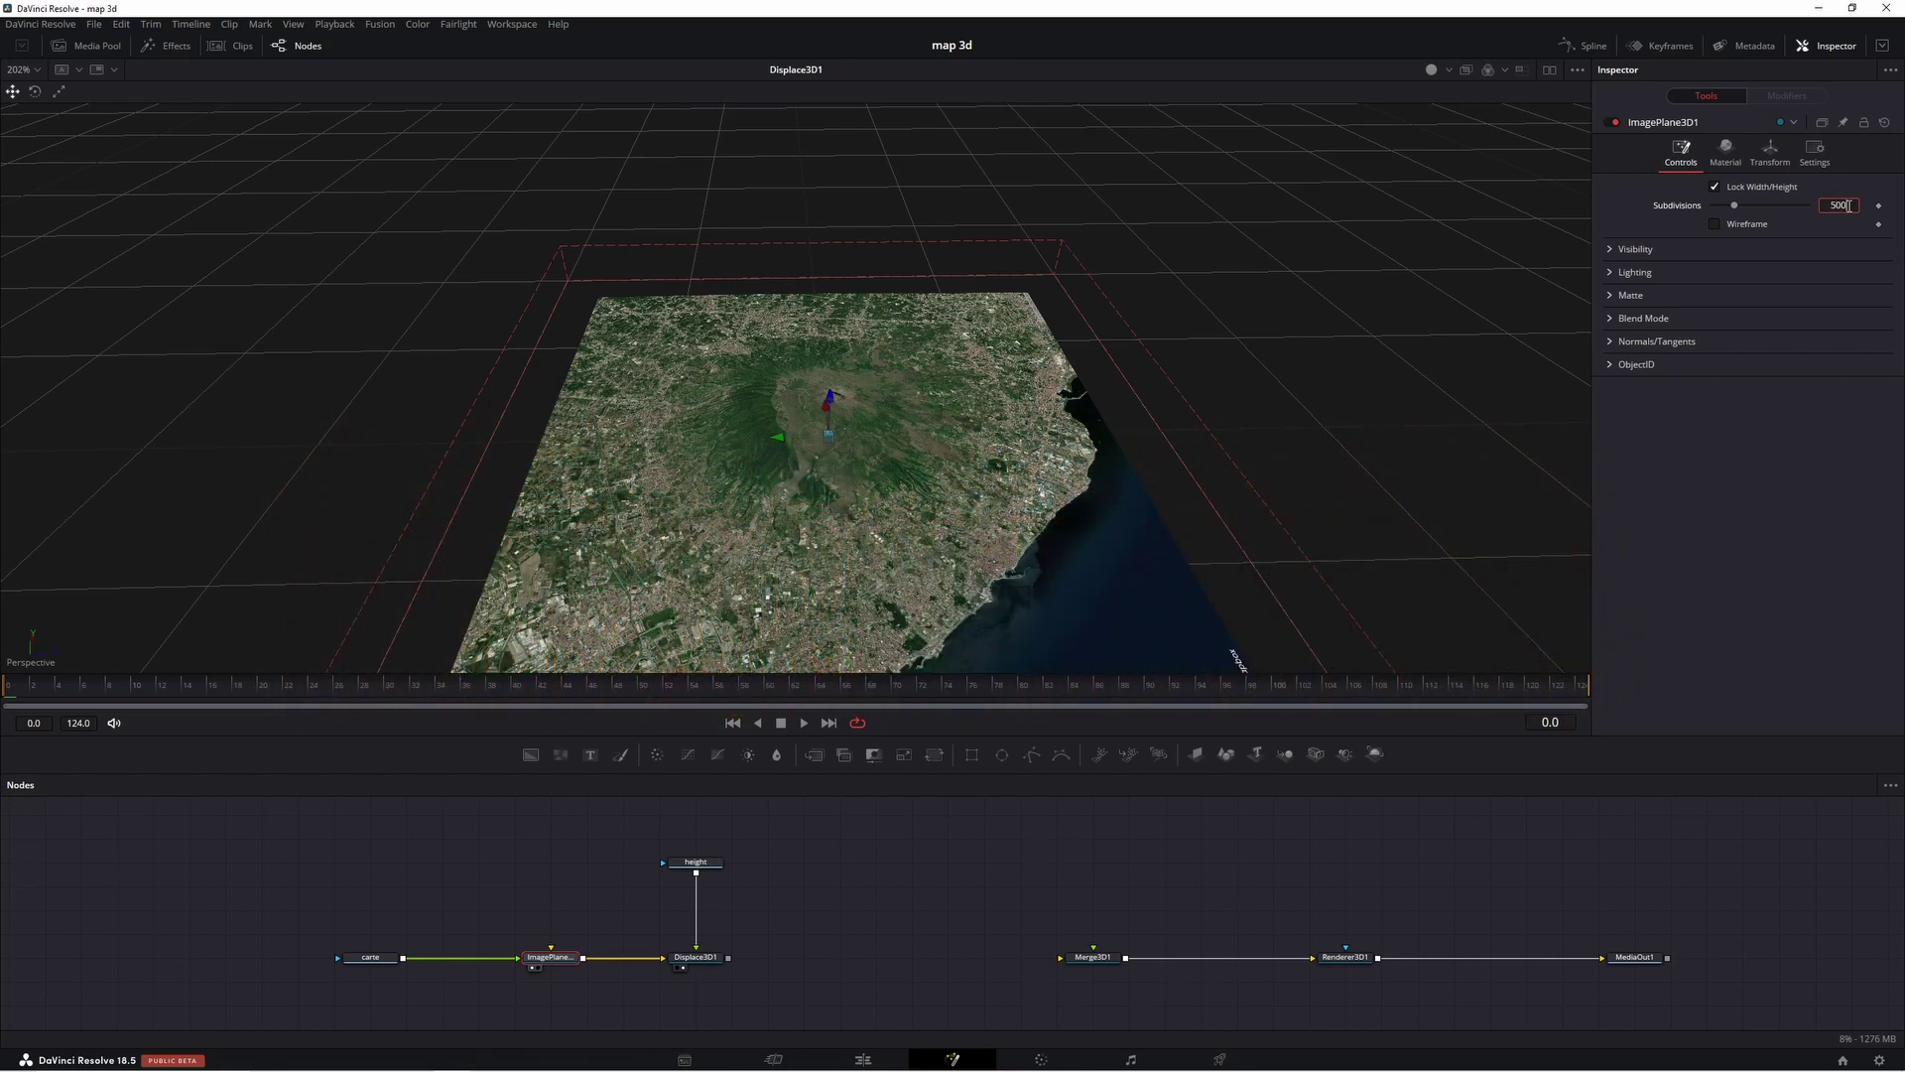
pyautogui.press('Return')
pyautogui.scroll(3, 1198, 603)
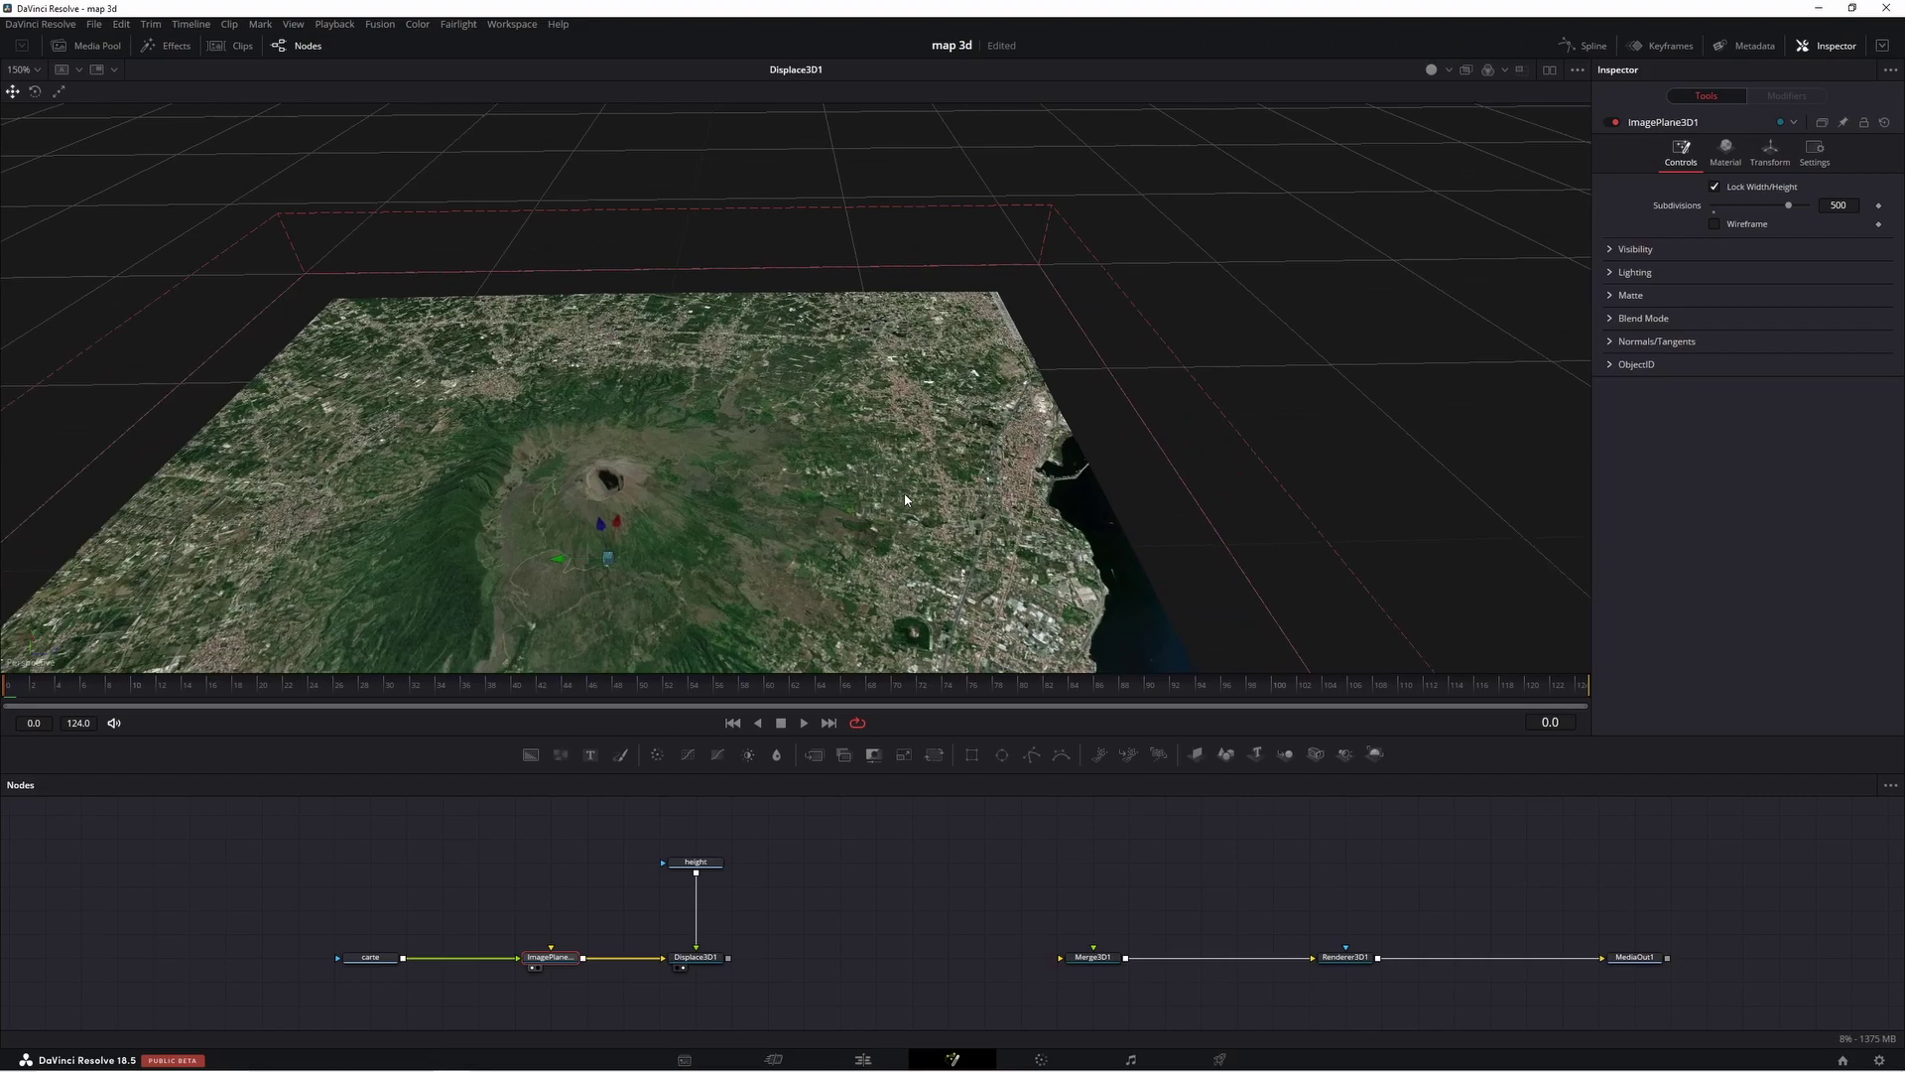
pyautogui.moveTo(875, 509)
pyautogui.mouseDown()
pyautogui.moveTo(718, 428)
pyautogui.moveTo(853, 448)
pyautogui.moveTo(867, 517)
pyautogui.moveTo(608, 536)
pyautogui.moveTo(625, 556)
pyautogui.mouseUp()
# - Adjust Displace3D1's Scale up, then down to 0.058, checking the relief from several angles
pyautogui.click(695, 957)
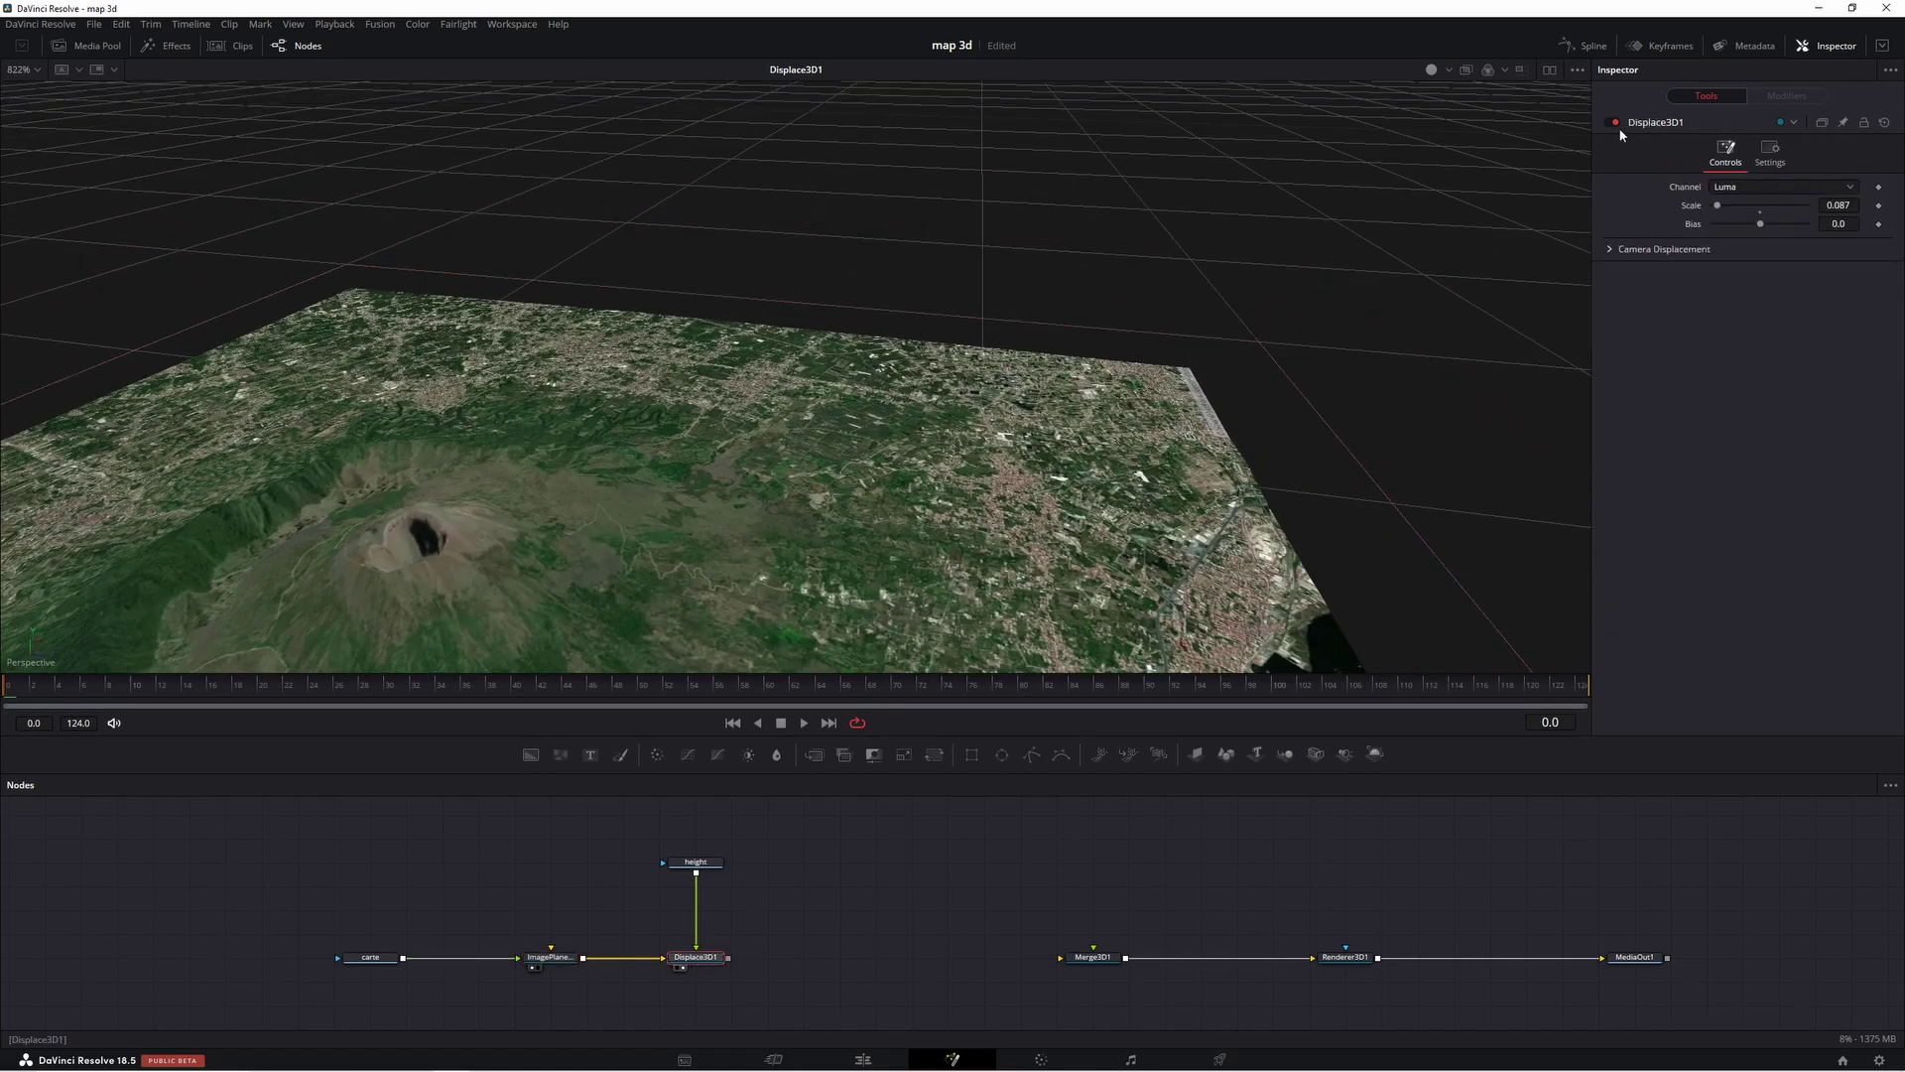
pyautogui.moveTo(1848, 206); pyautogui.dragTo(1861, 206)
pyautogui.moveTo(609, 496)
pyautogui.mouseDown()
pyautogui.moveTo(709, 429)
pyautogui.moveTo(784, 435)
pyautogui.mouseUp()
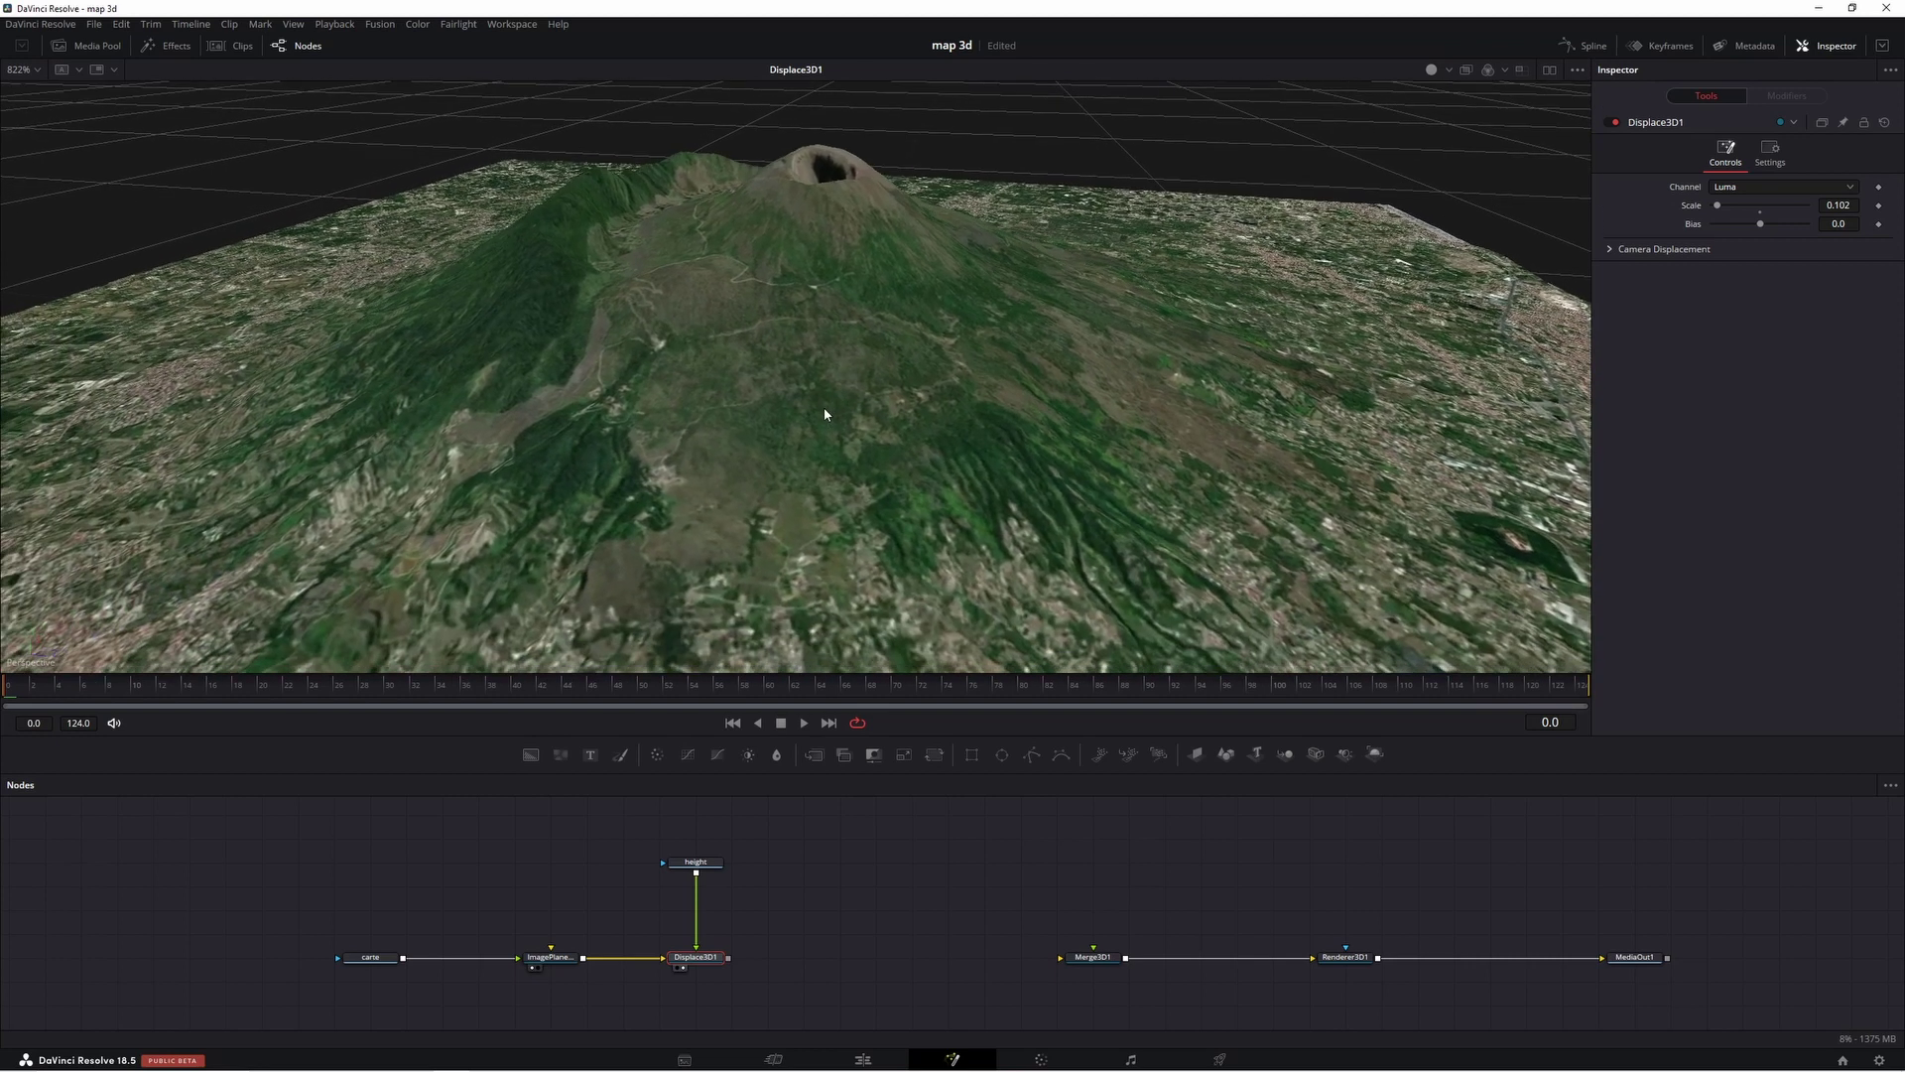
pyautogui.moveTo(1852, 206); pyautogui.dragTo(1794, 205)
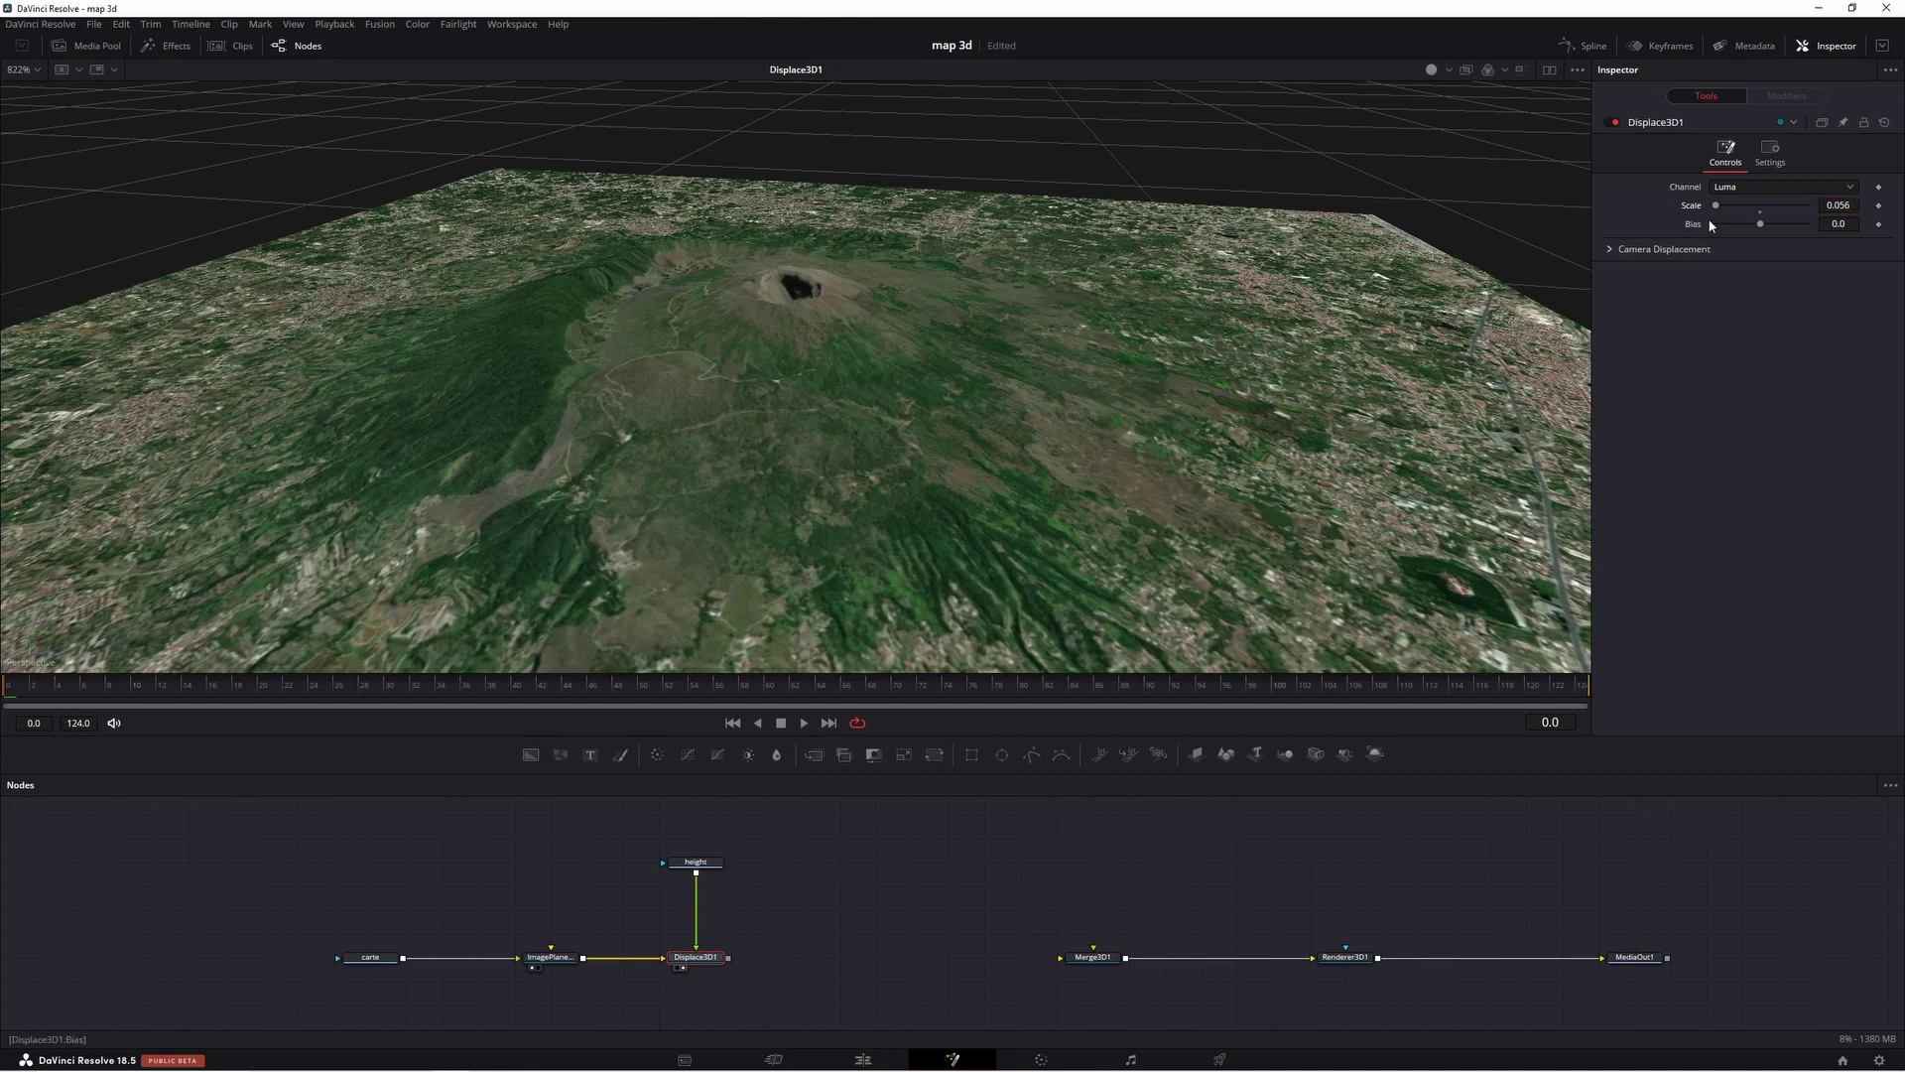
pyautogui.moveTo(1842, 204); pyautogui.dragTo(1842, 204)
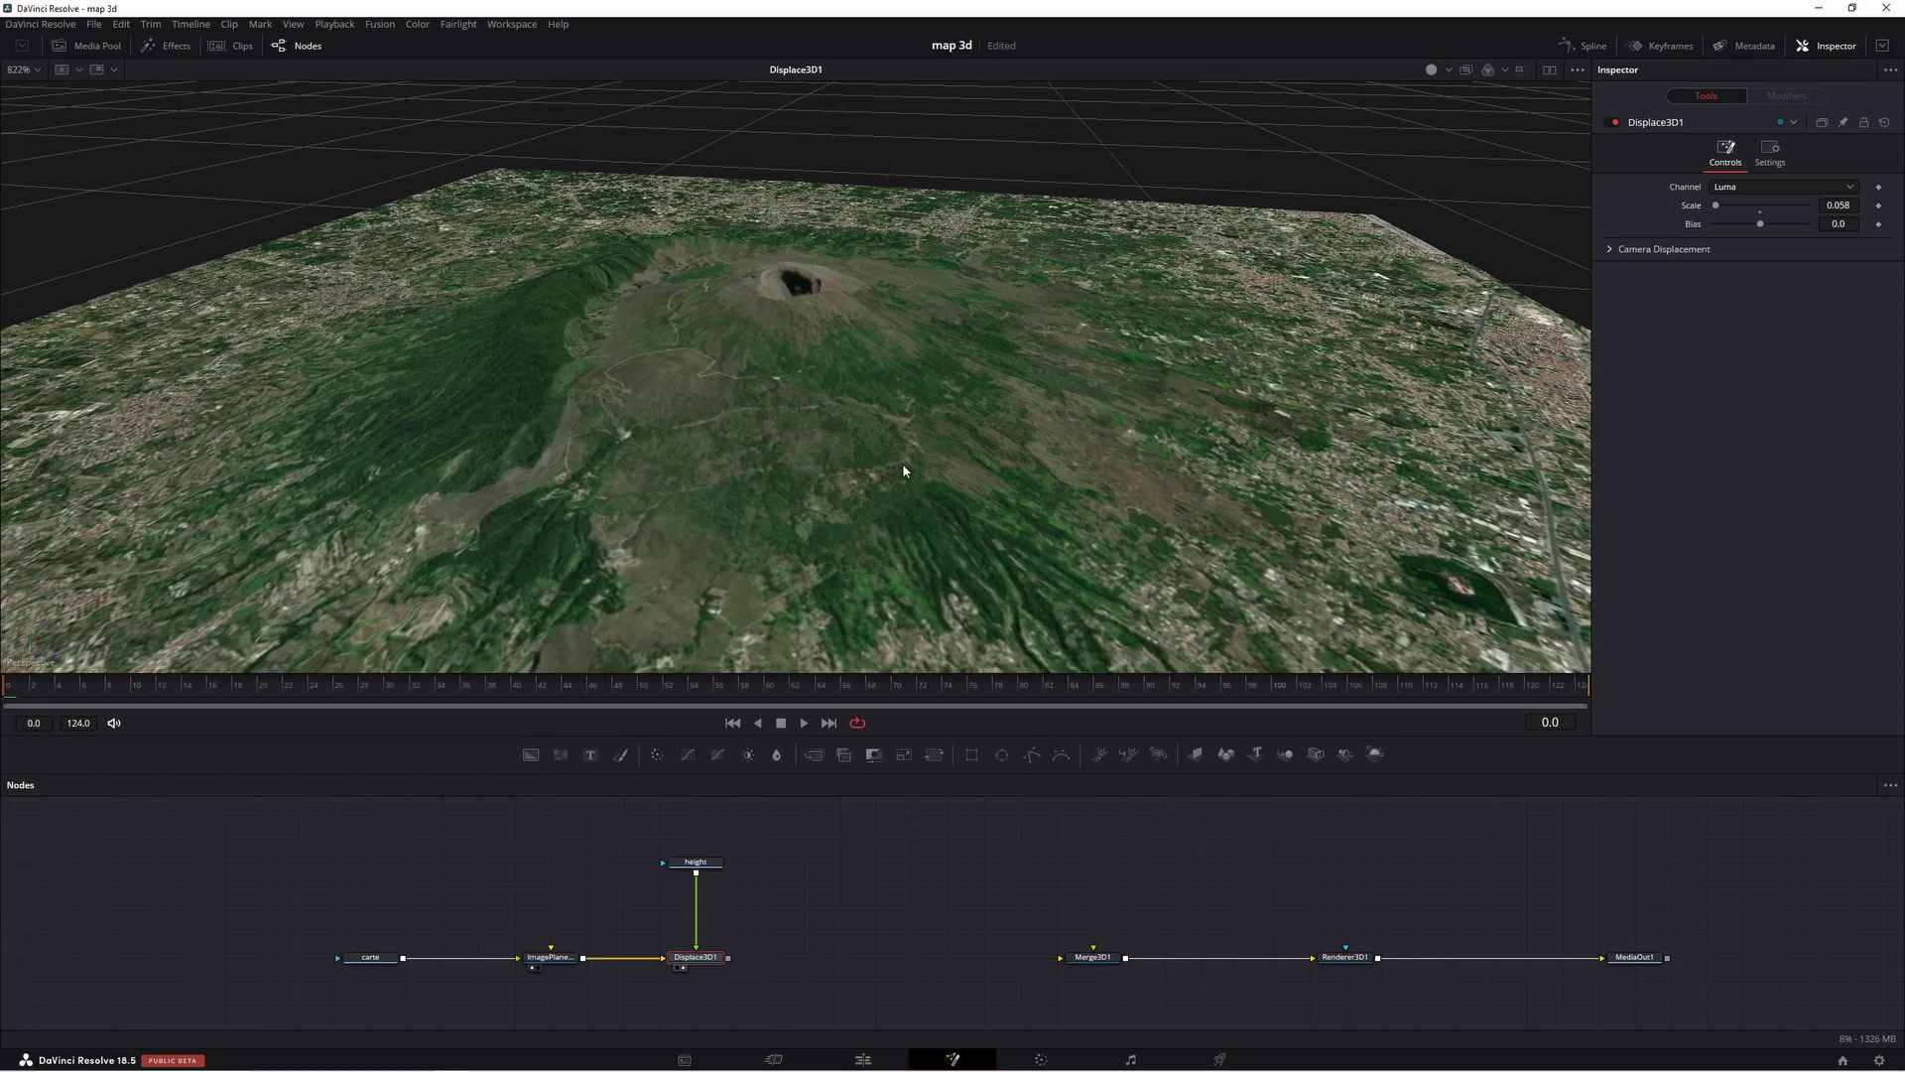
pyautogui.scroll(-5, 903, 470)
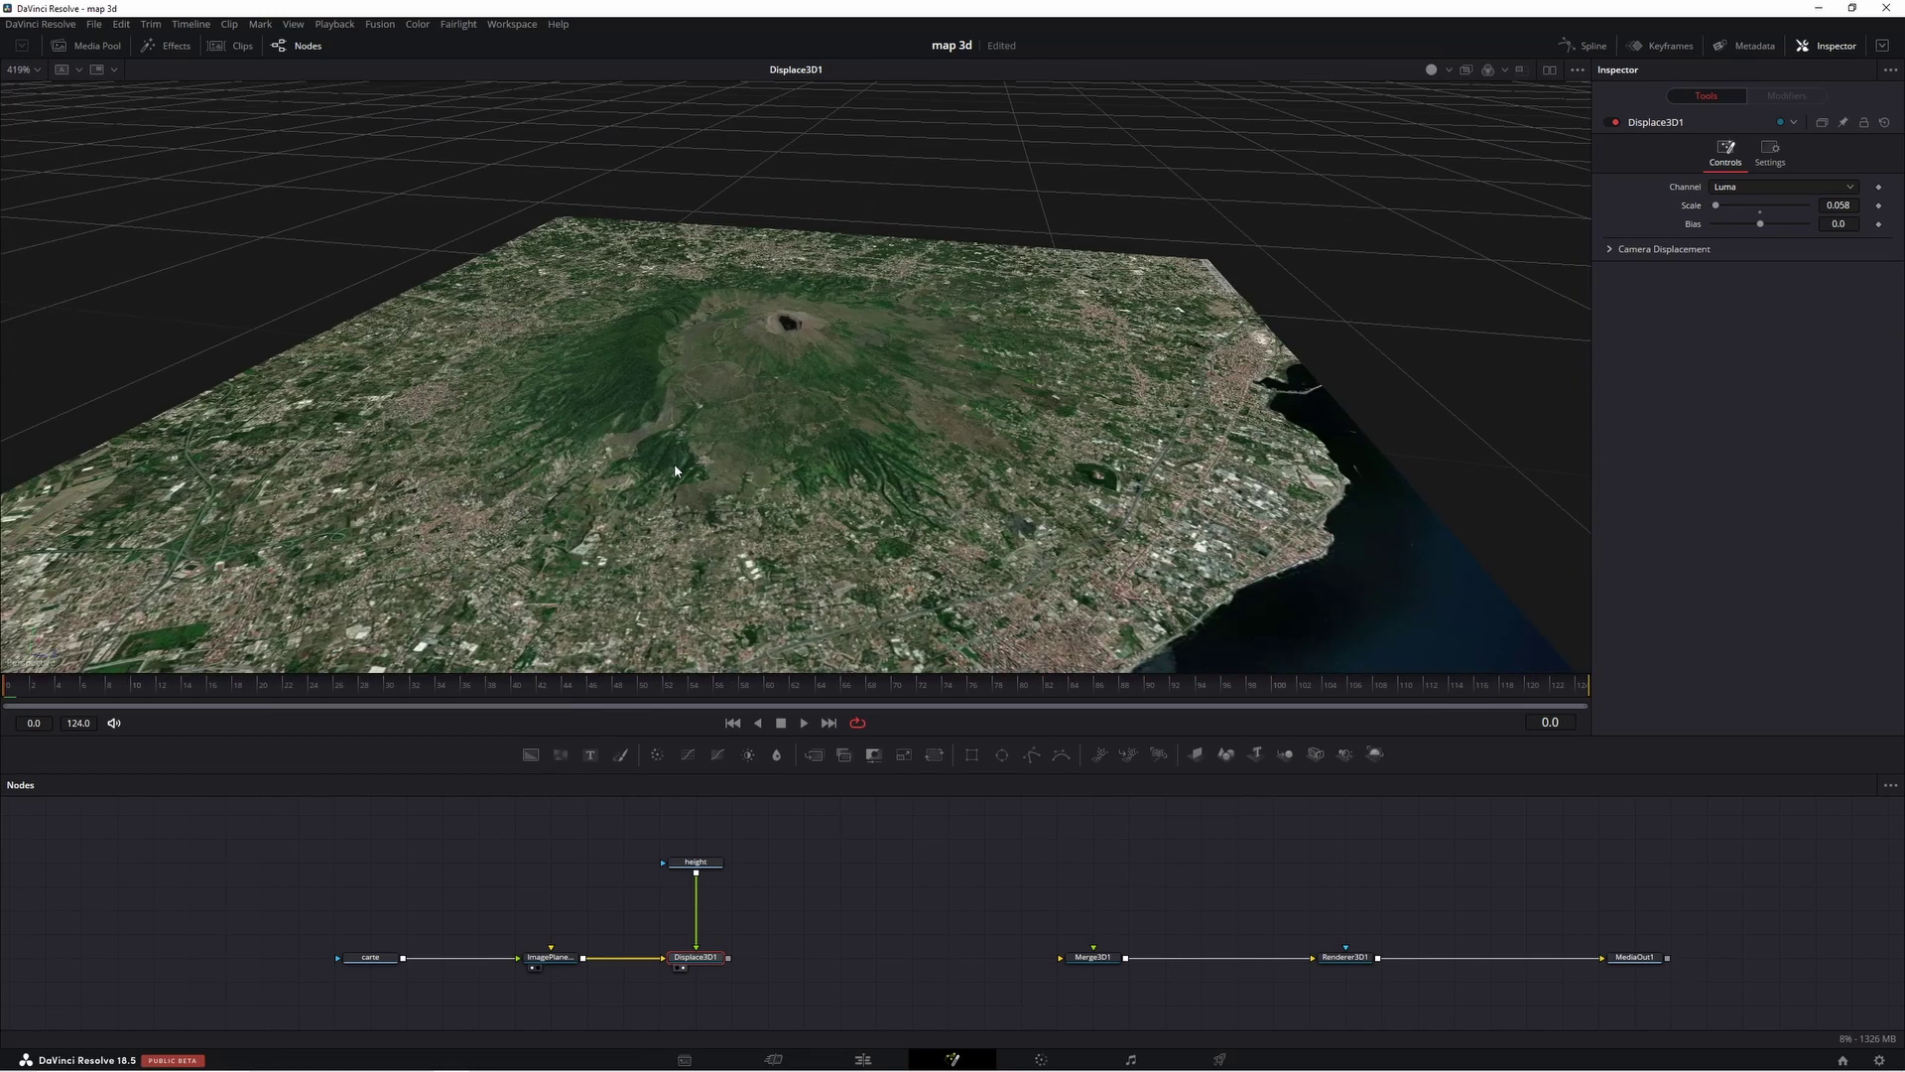
pyautogui.scroll(-5, 884, 515)
pyautogui.moveTo(884, 515)
pyautogui.mouseDown()
pyautogui.moveTo(1002, 425)
pyautogui.moveTo(854, 583)
pyautogui.mouseUp()
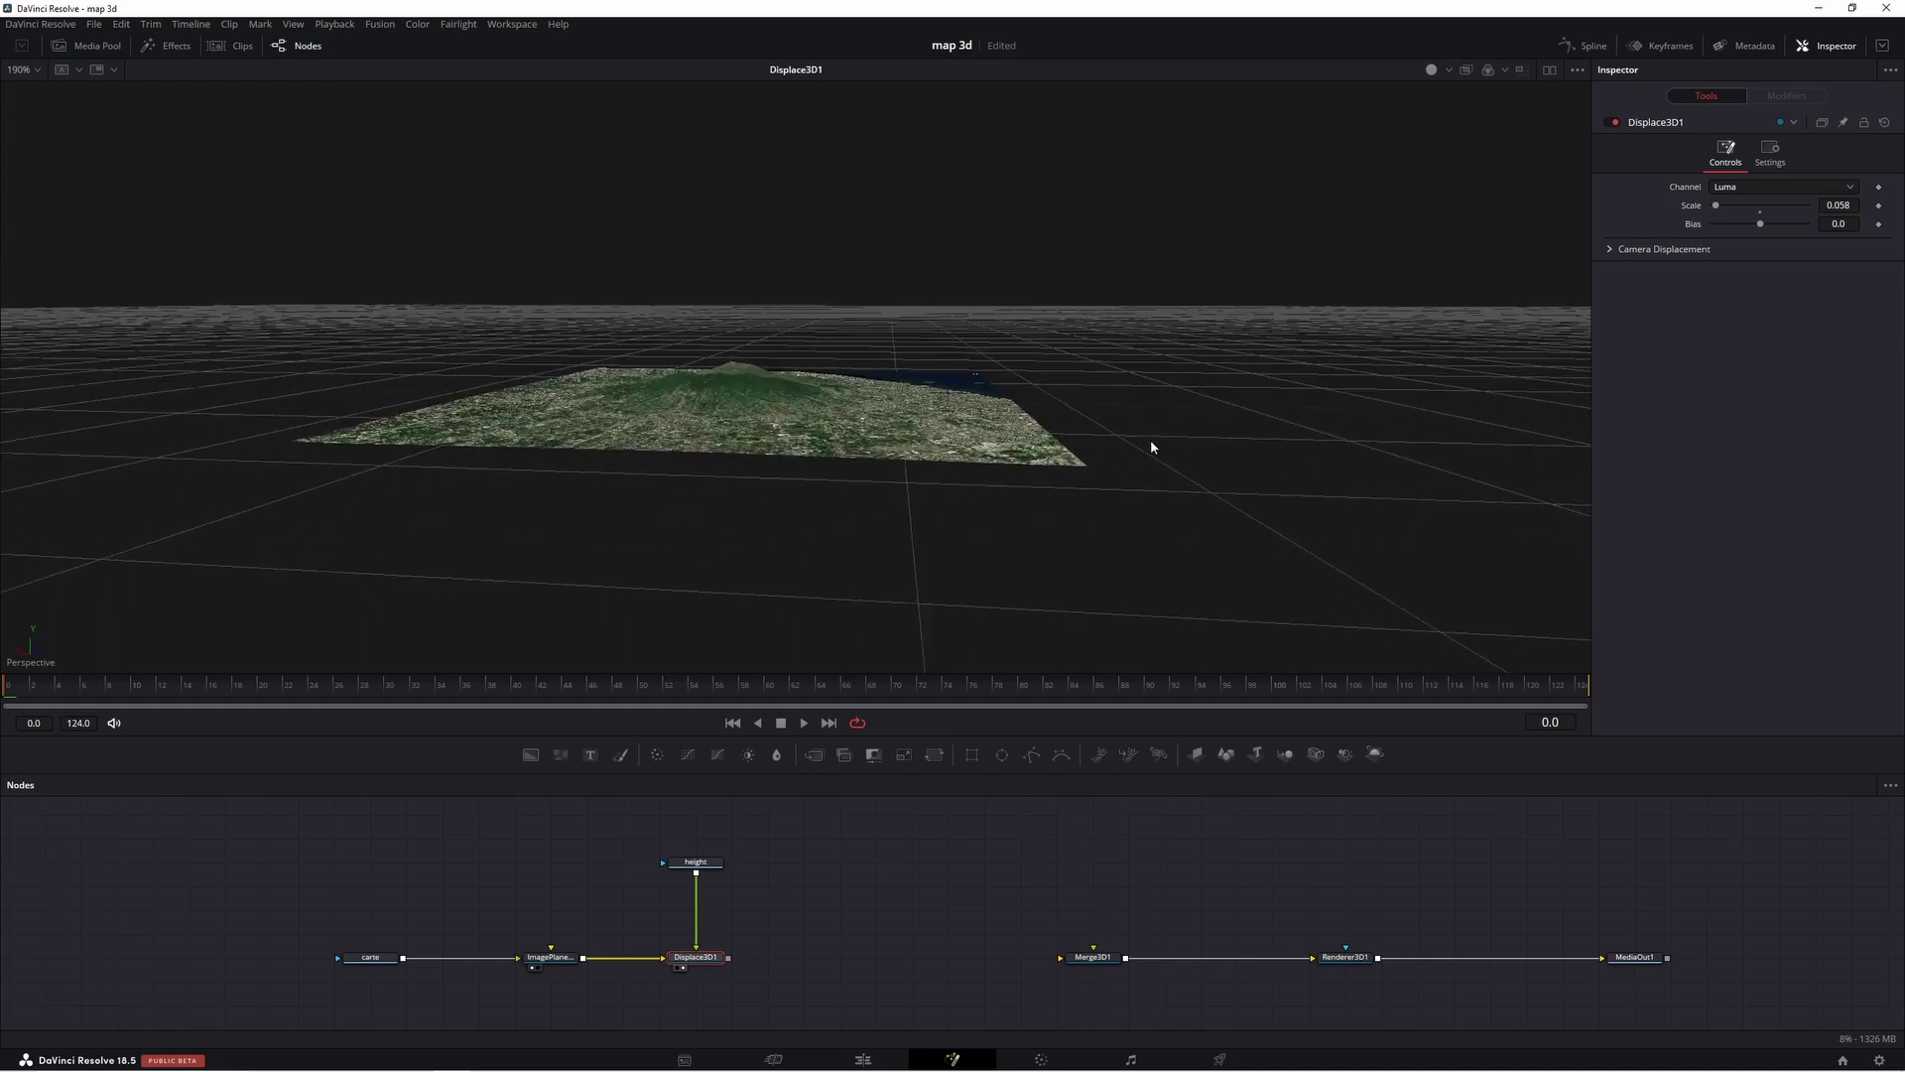
pyautogui.scroll(5, 990, 417)
pyautogui.moveTo(933, 455); pyautogui.dragTo(776, 363)
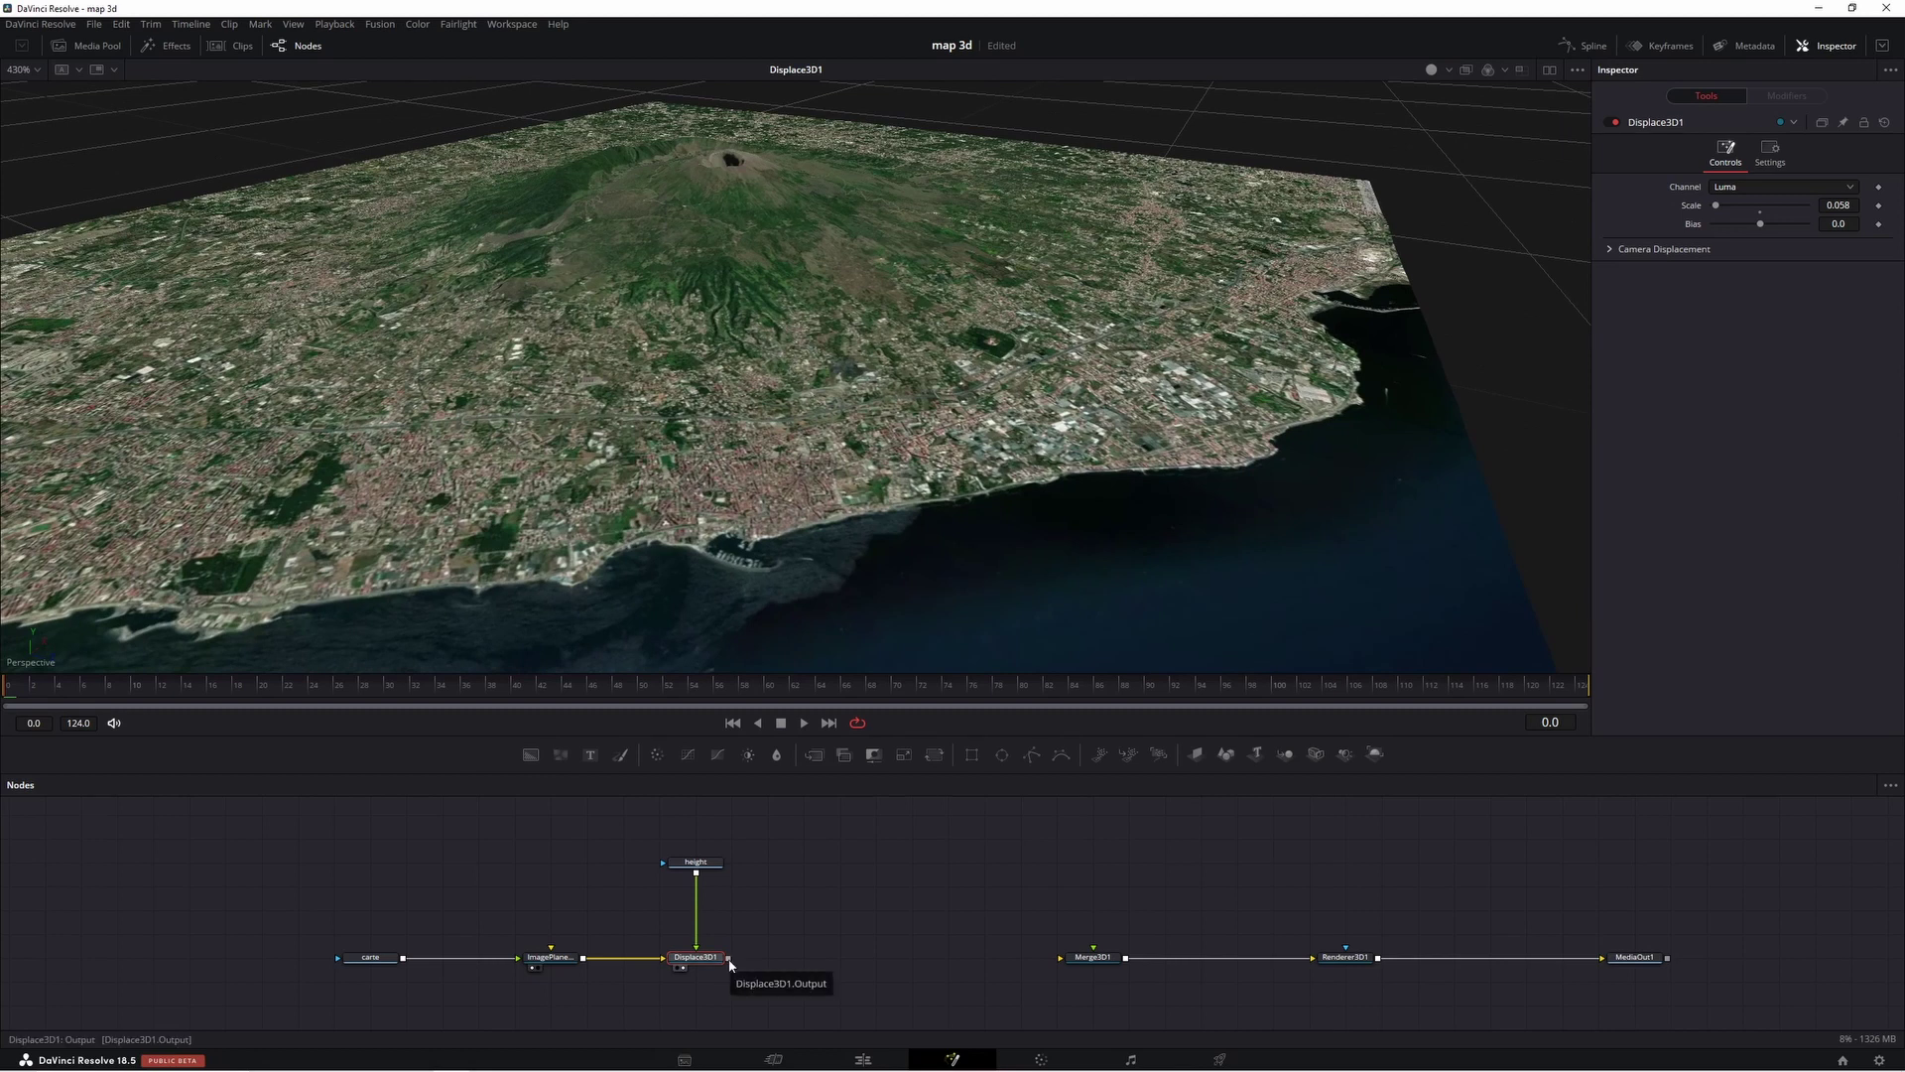
# - Connect the displaced terrain into Merge3D1 and view the merged 3D scene
pyautogui.moveTo(729, 959); pyautogui.dragTo(1062, 956)
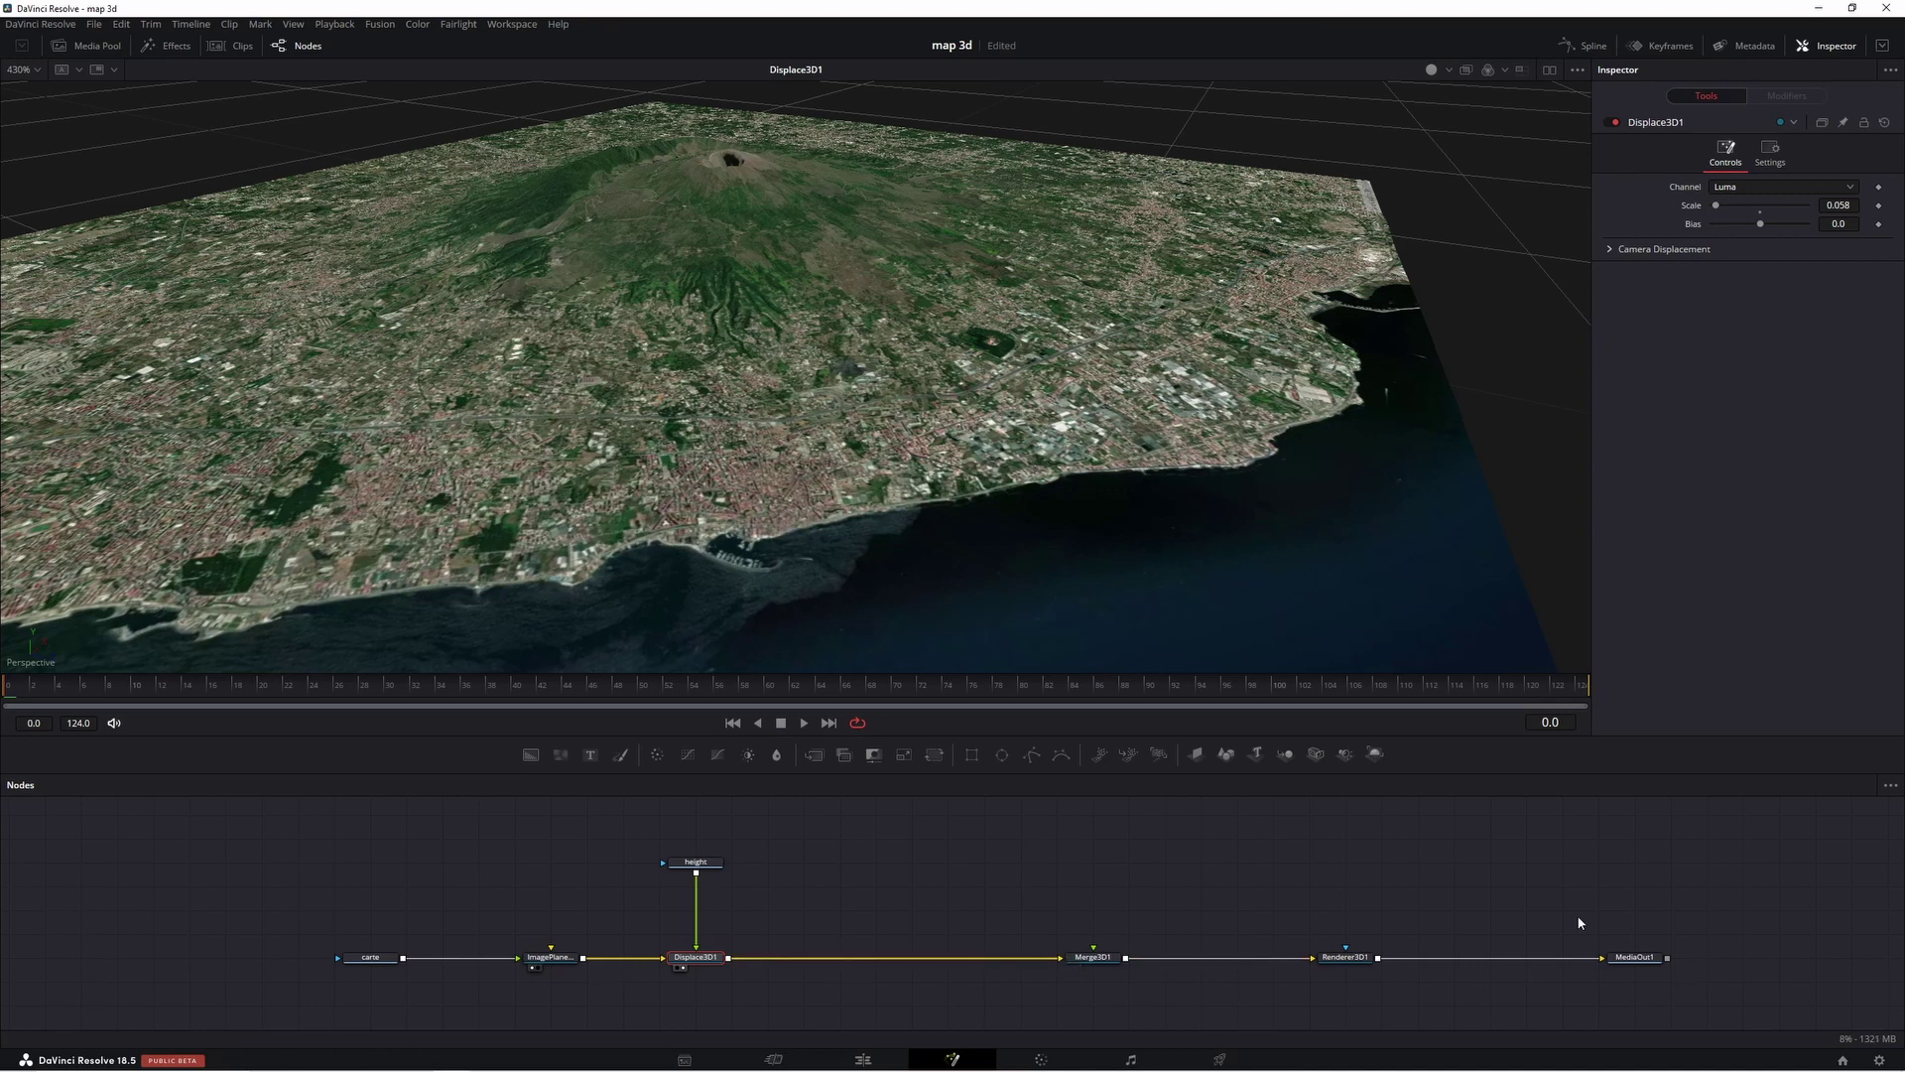
pyautogui.click(1622, 968)
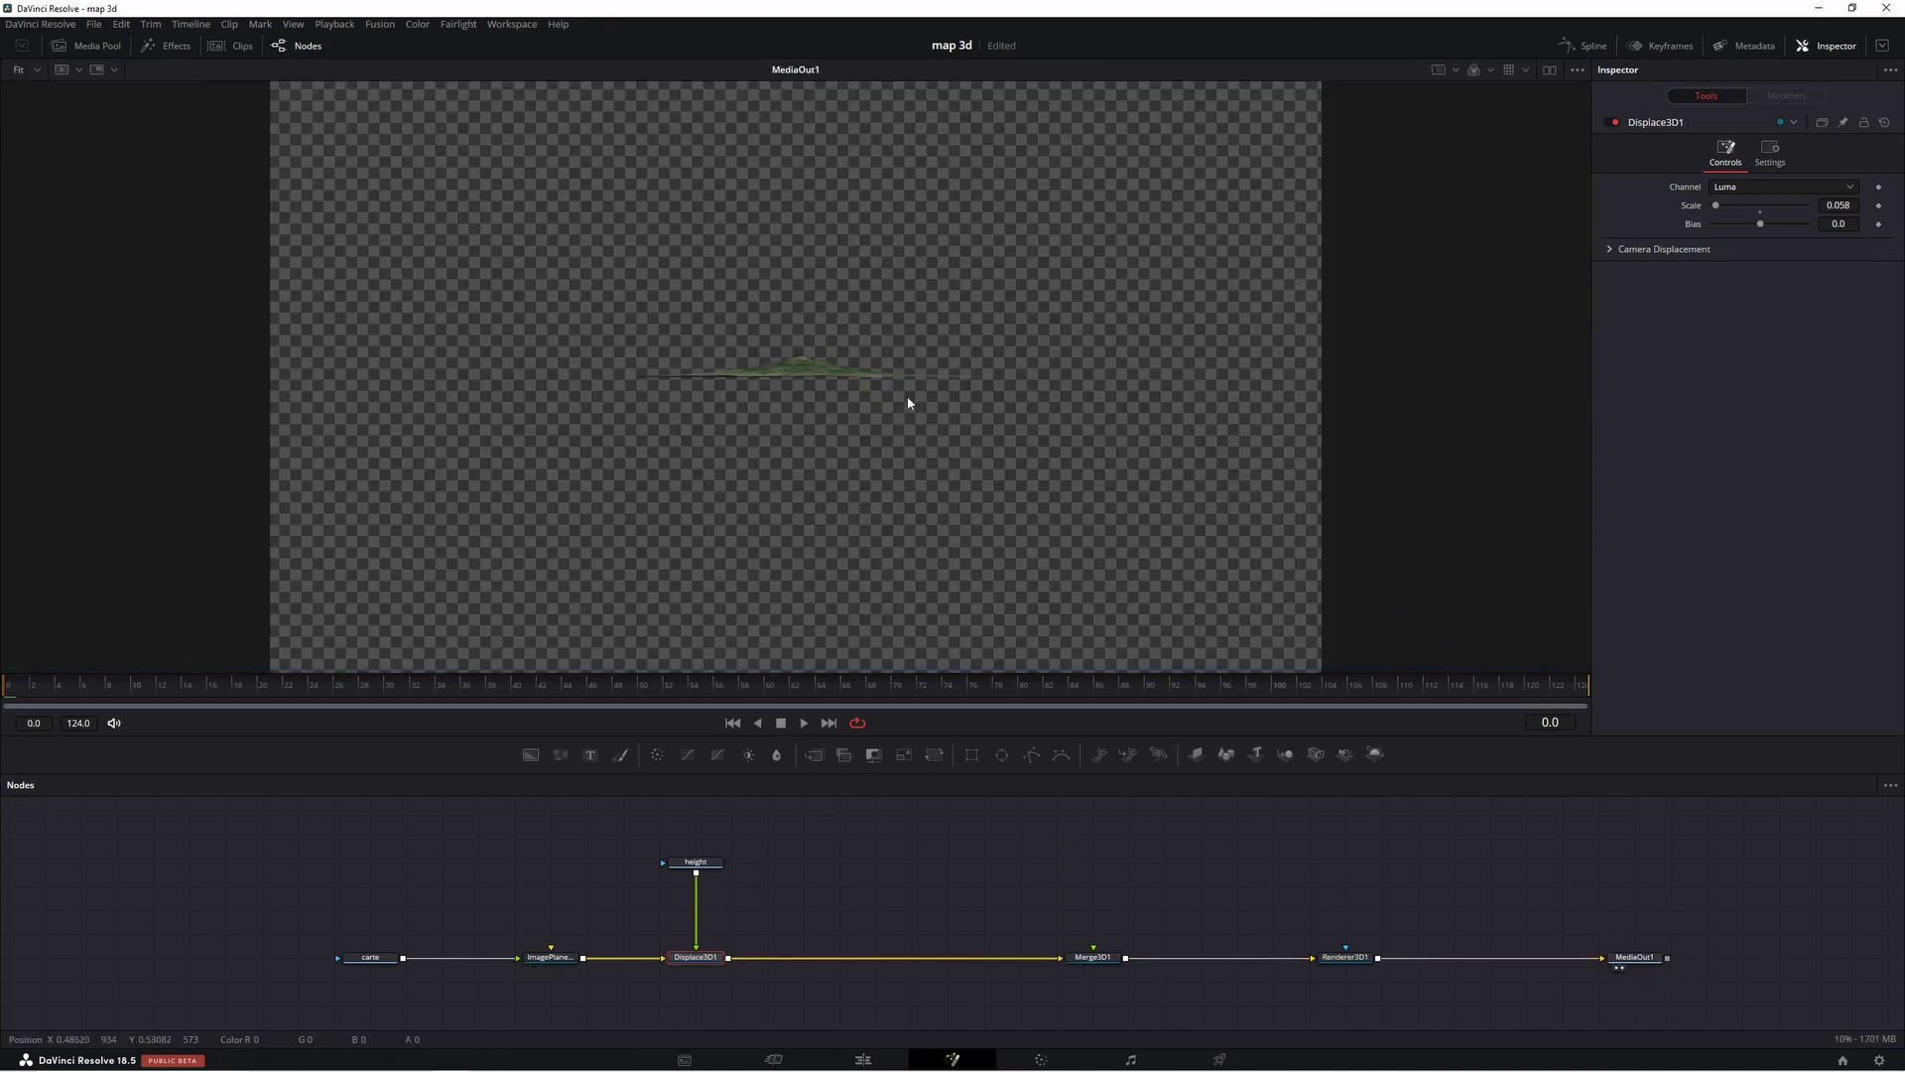
pyautogui.moveTo(698, 863); pyautogui.dragTo(698, 815)
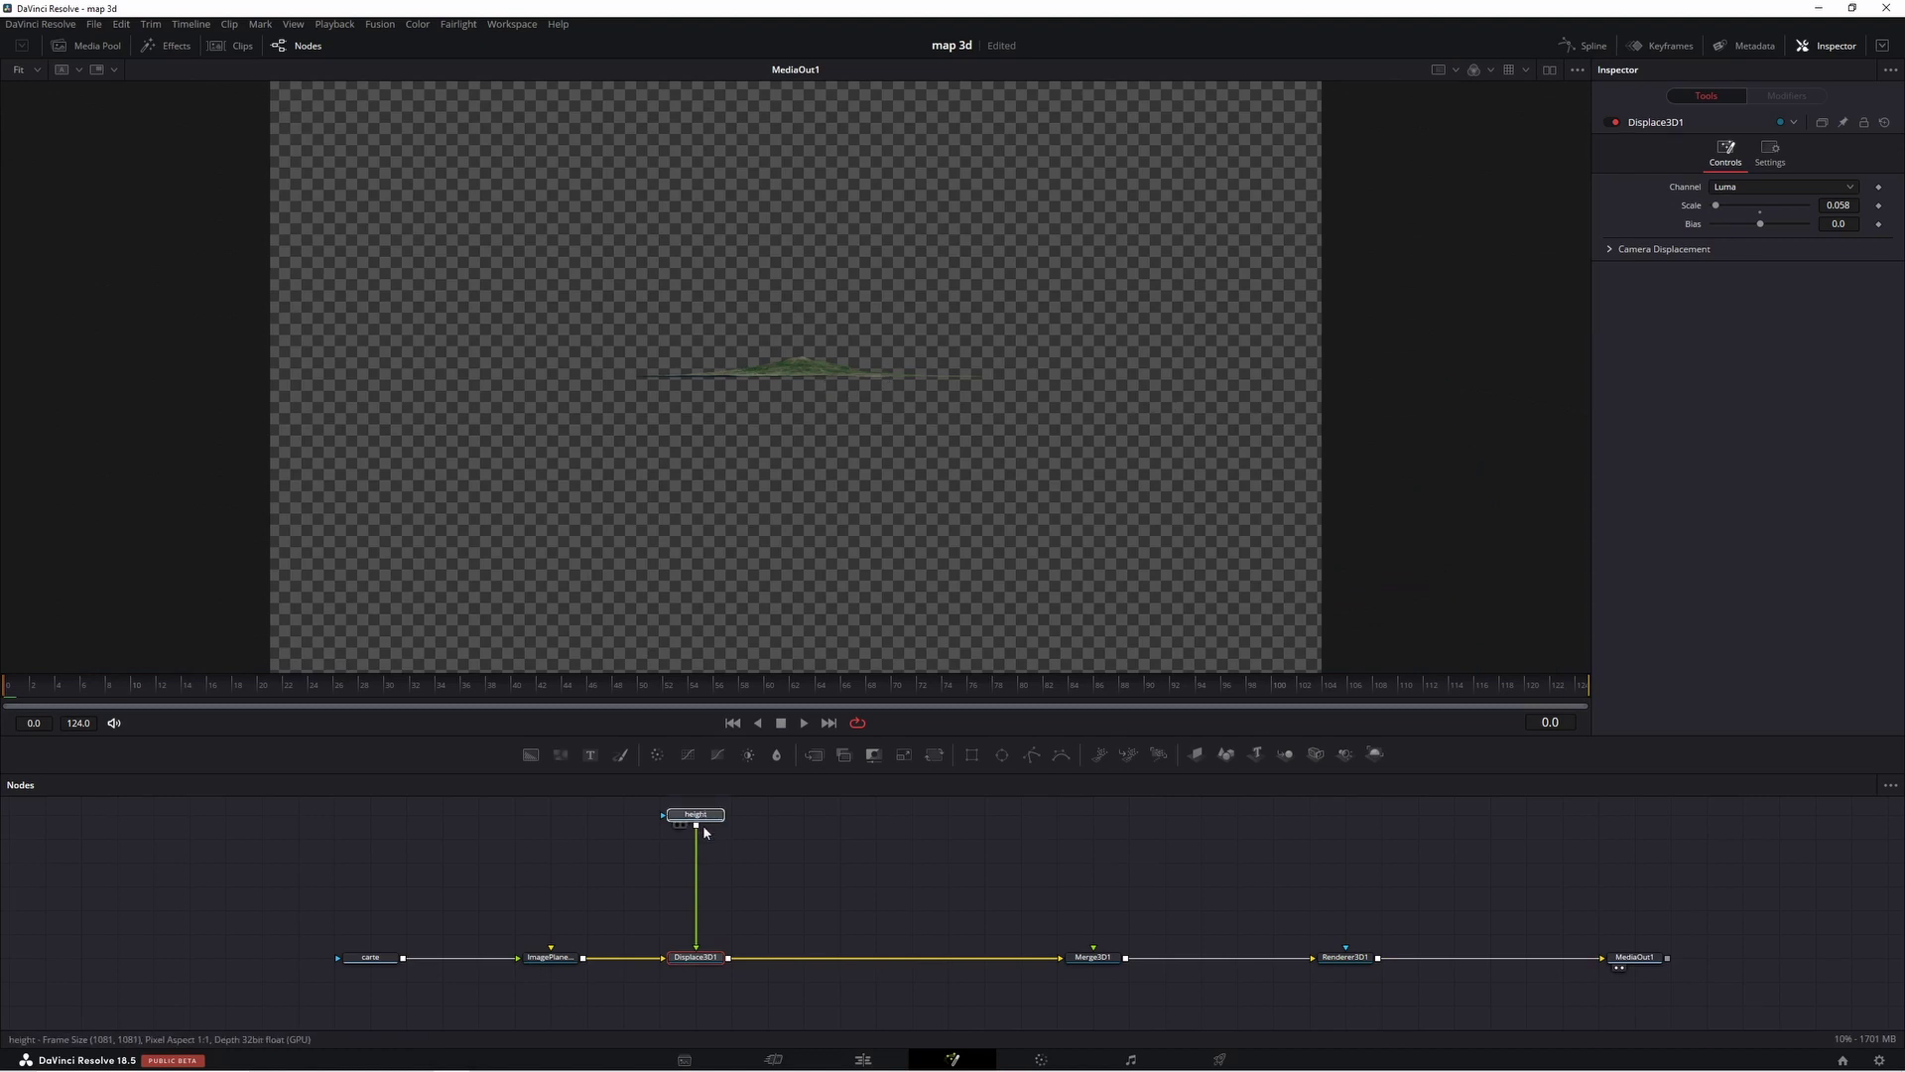
pyautogui.click(1079, 967)
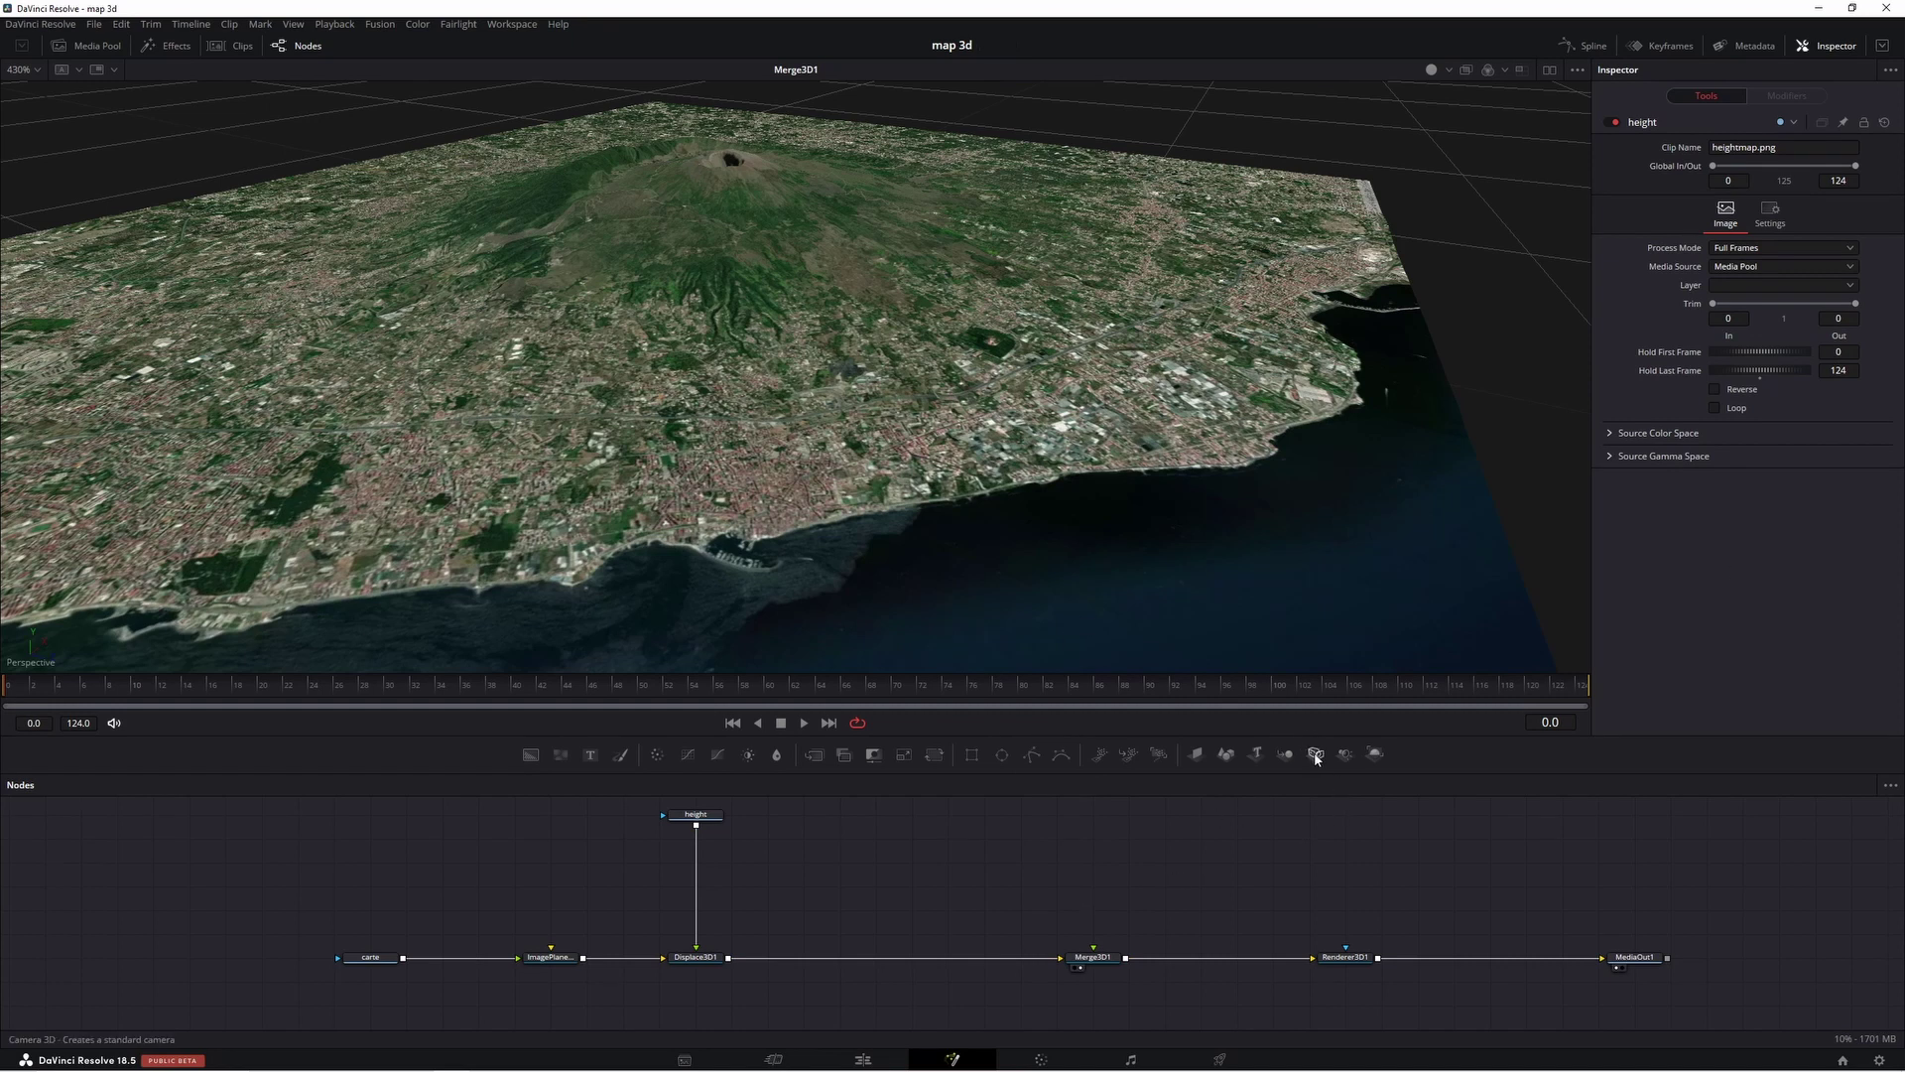
# - Add Camera3D1 to the scene and aim its target point at the terrain
pyautogui.moveTo(1316, 758)
pyautogui.mouseDown()
pyautogui.moveTo(1092, 885)
pyautogui.moveTo(1093, 954)
pyautogui.mouseUp()
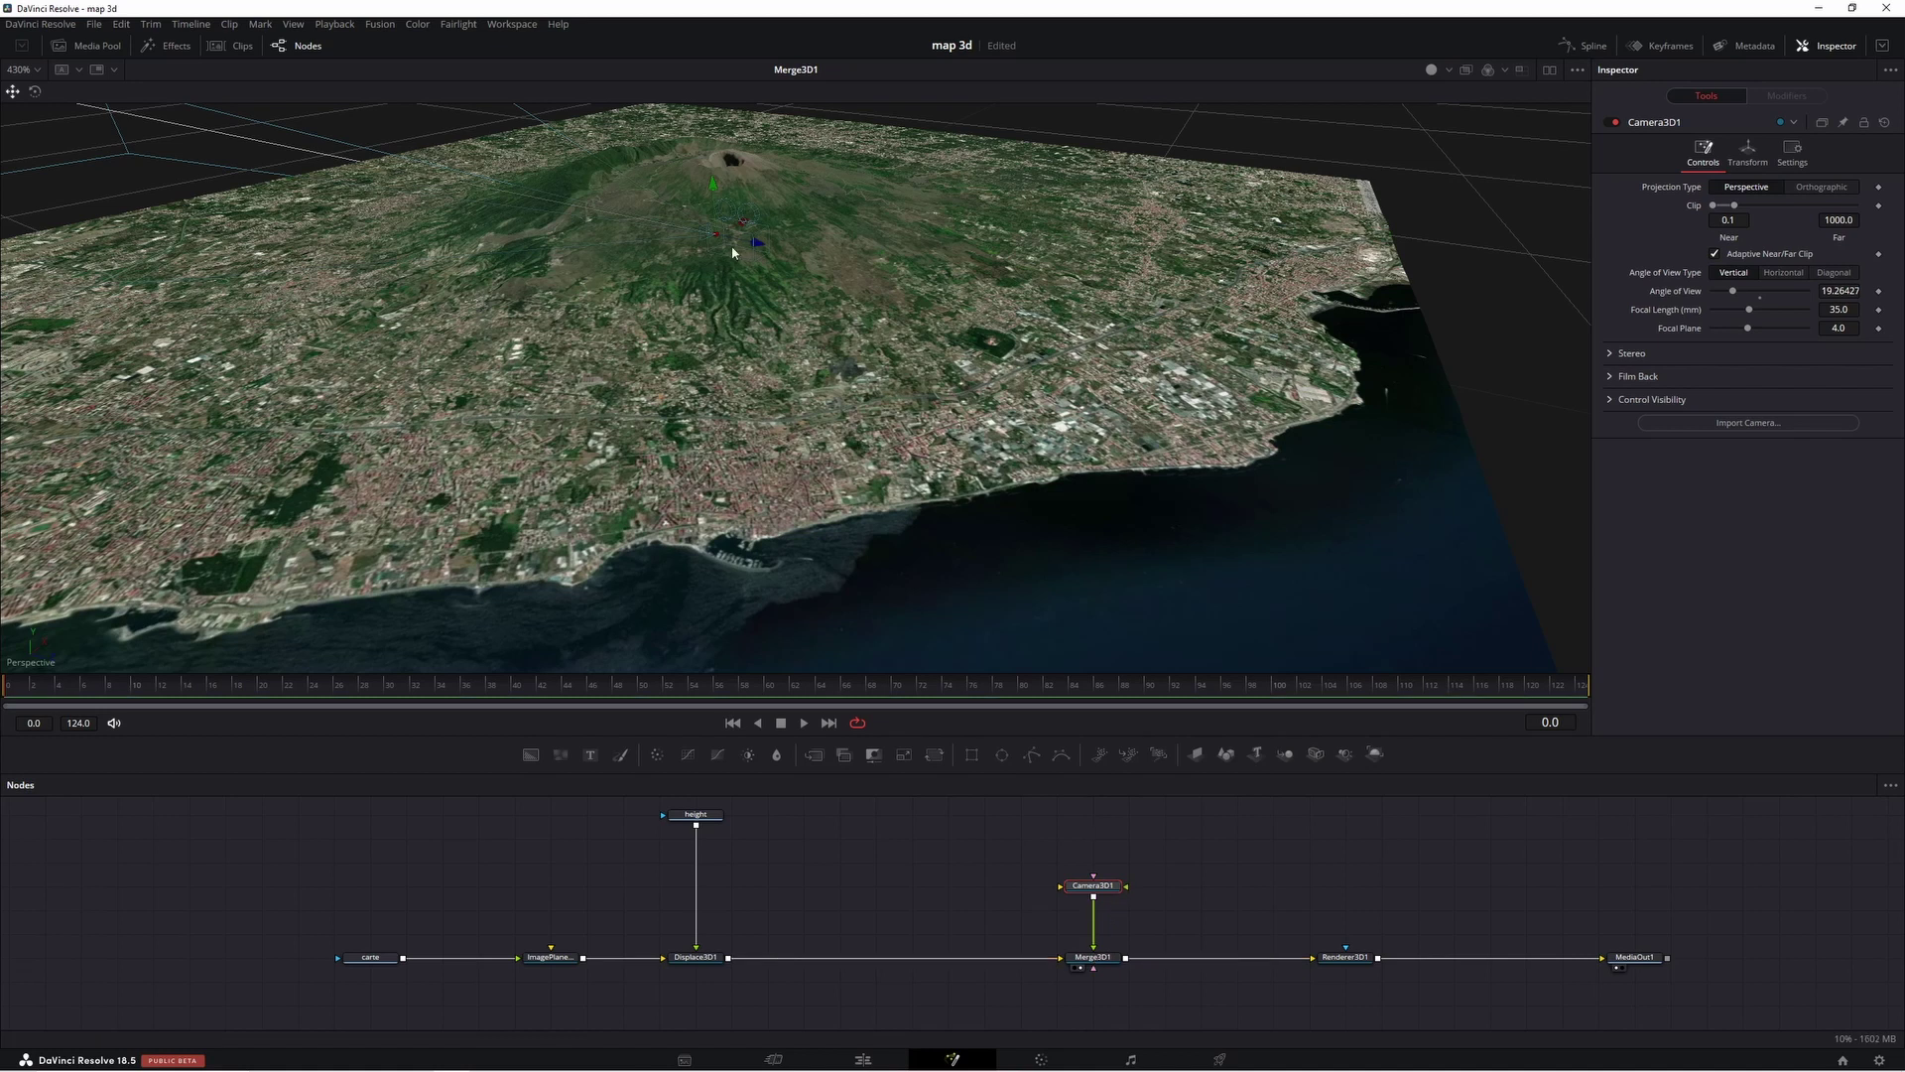
pyautogui.scroll(3, 889, 331)
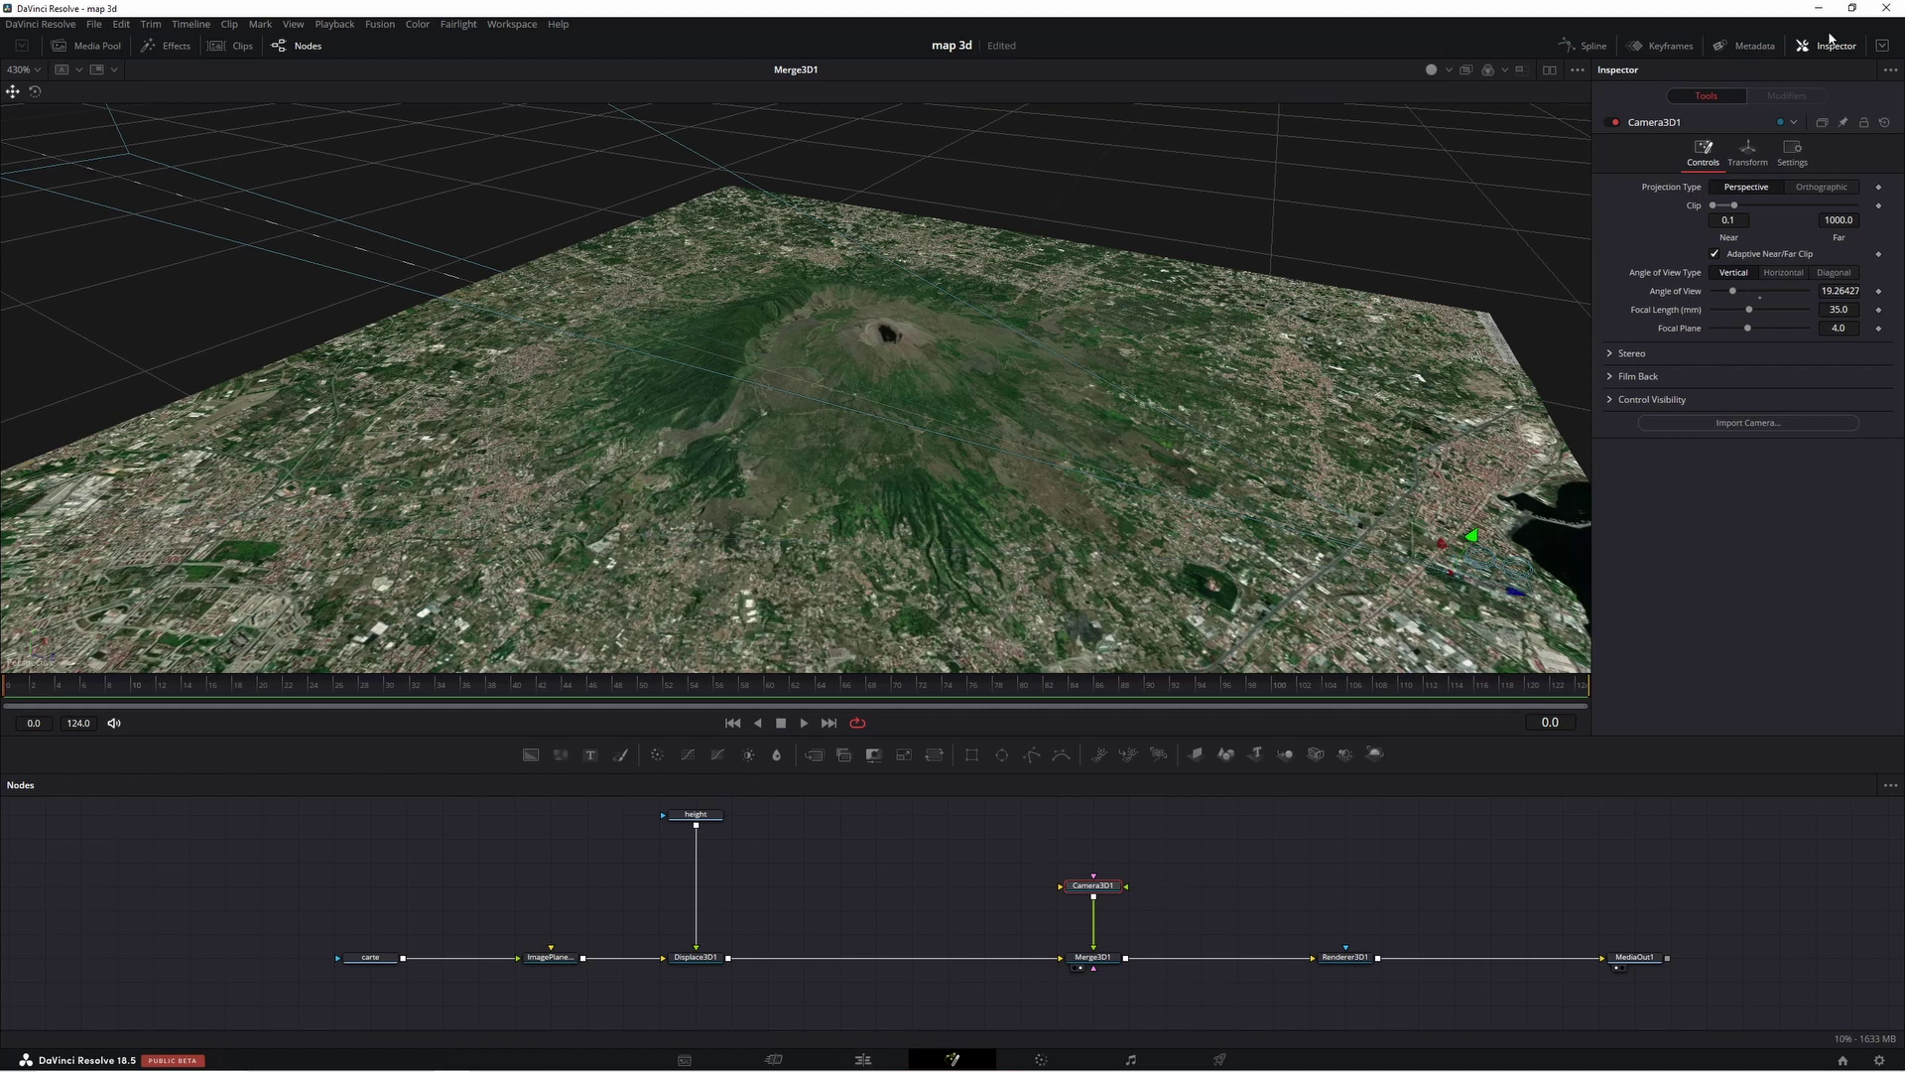
pyautogui.click(1748, 151)
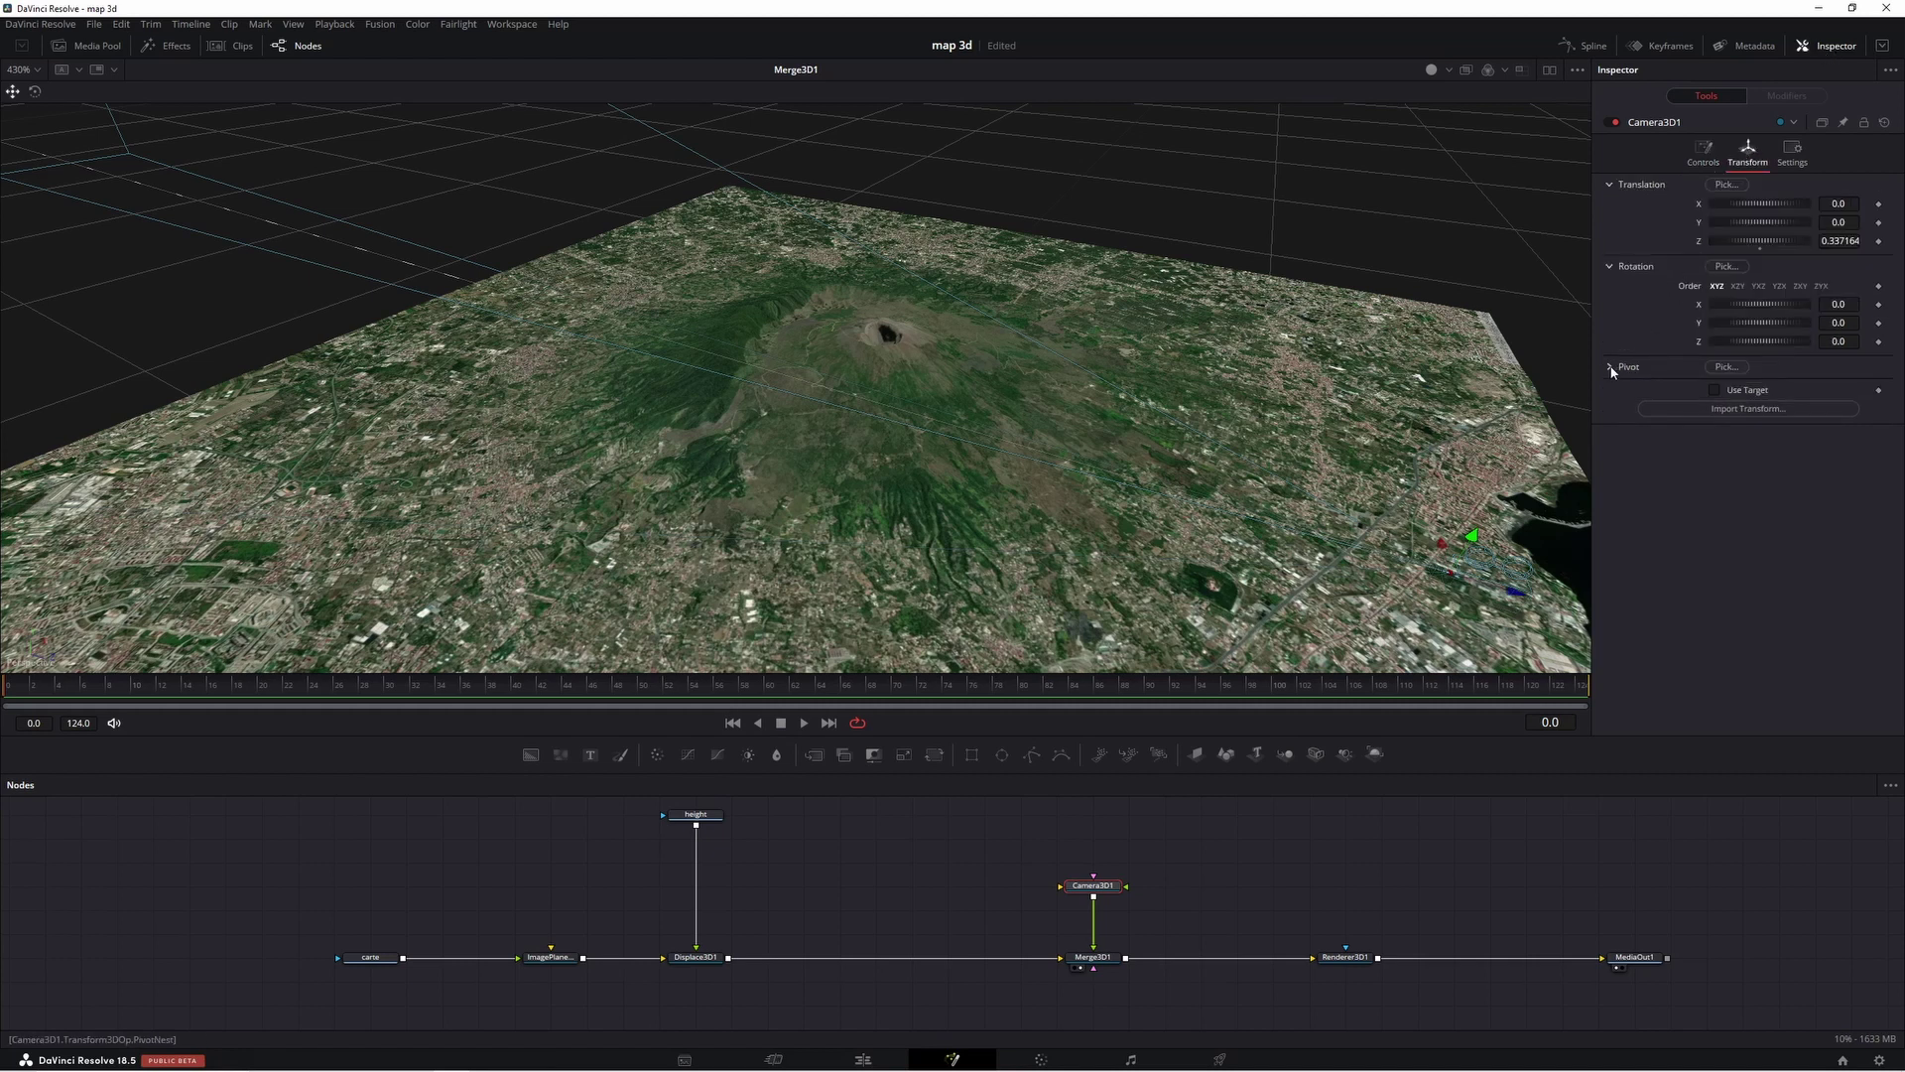
pyautogui.click(1714, 389)
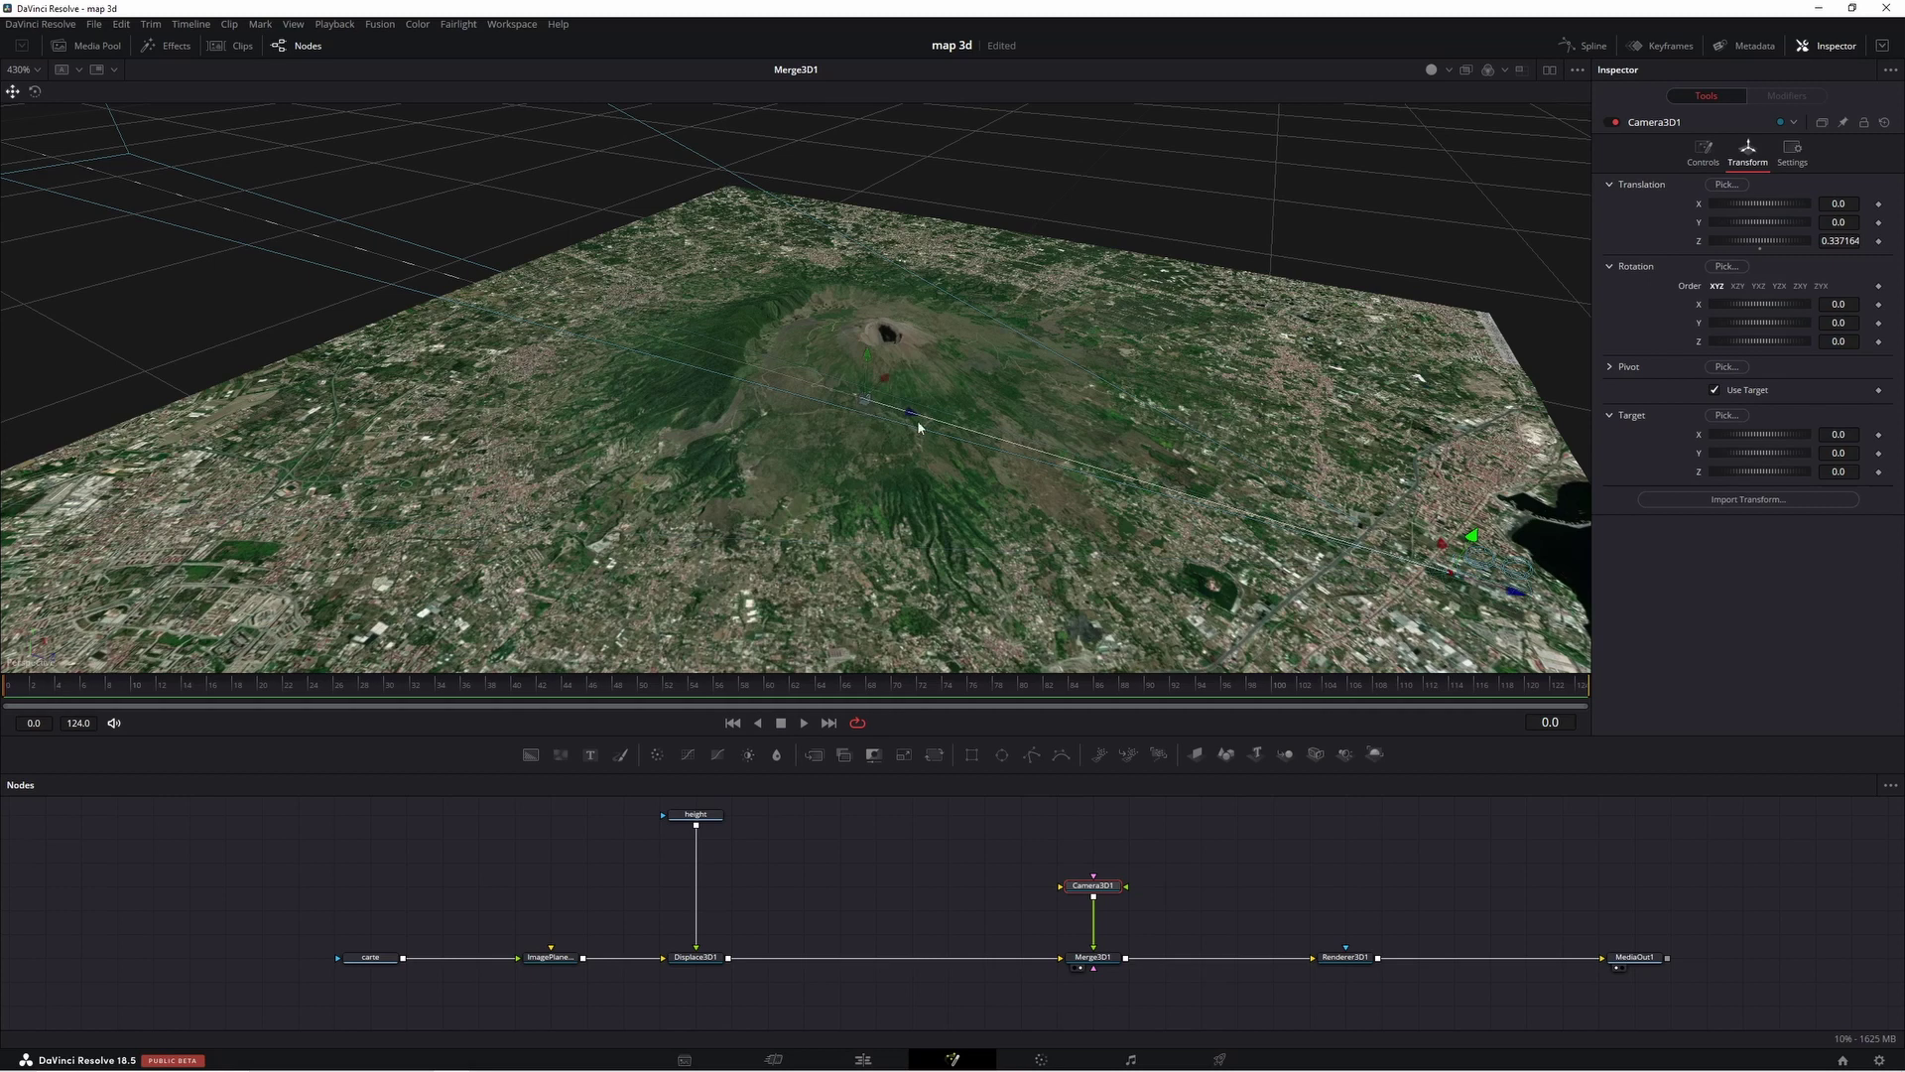
pyautogui.moveTo(917, 426); pyautogui.dragTo(774, 338)
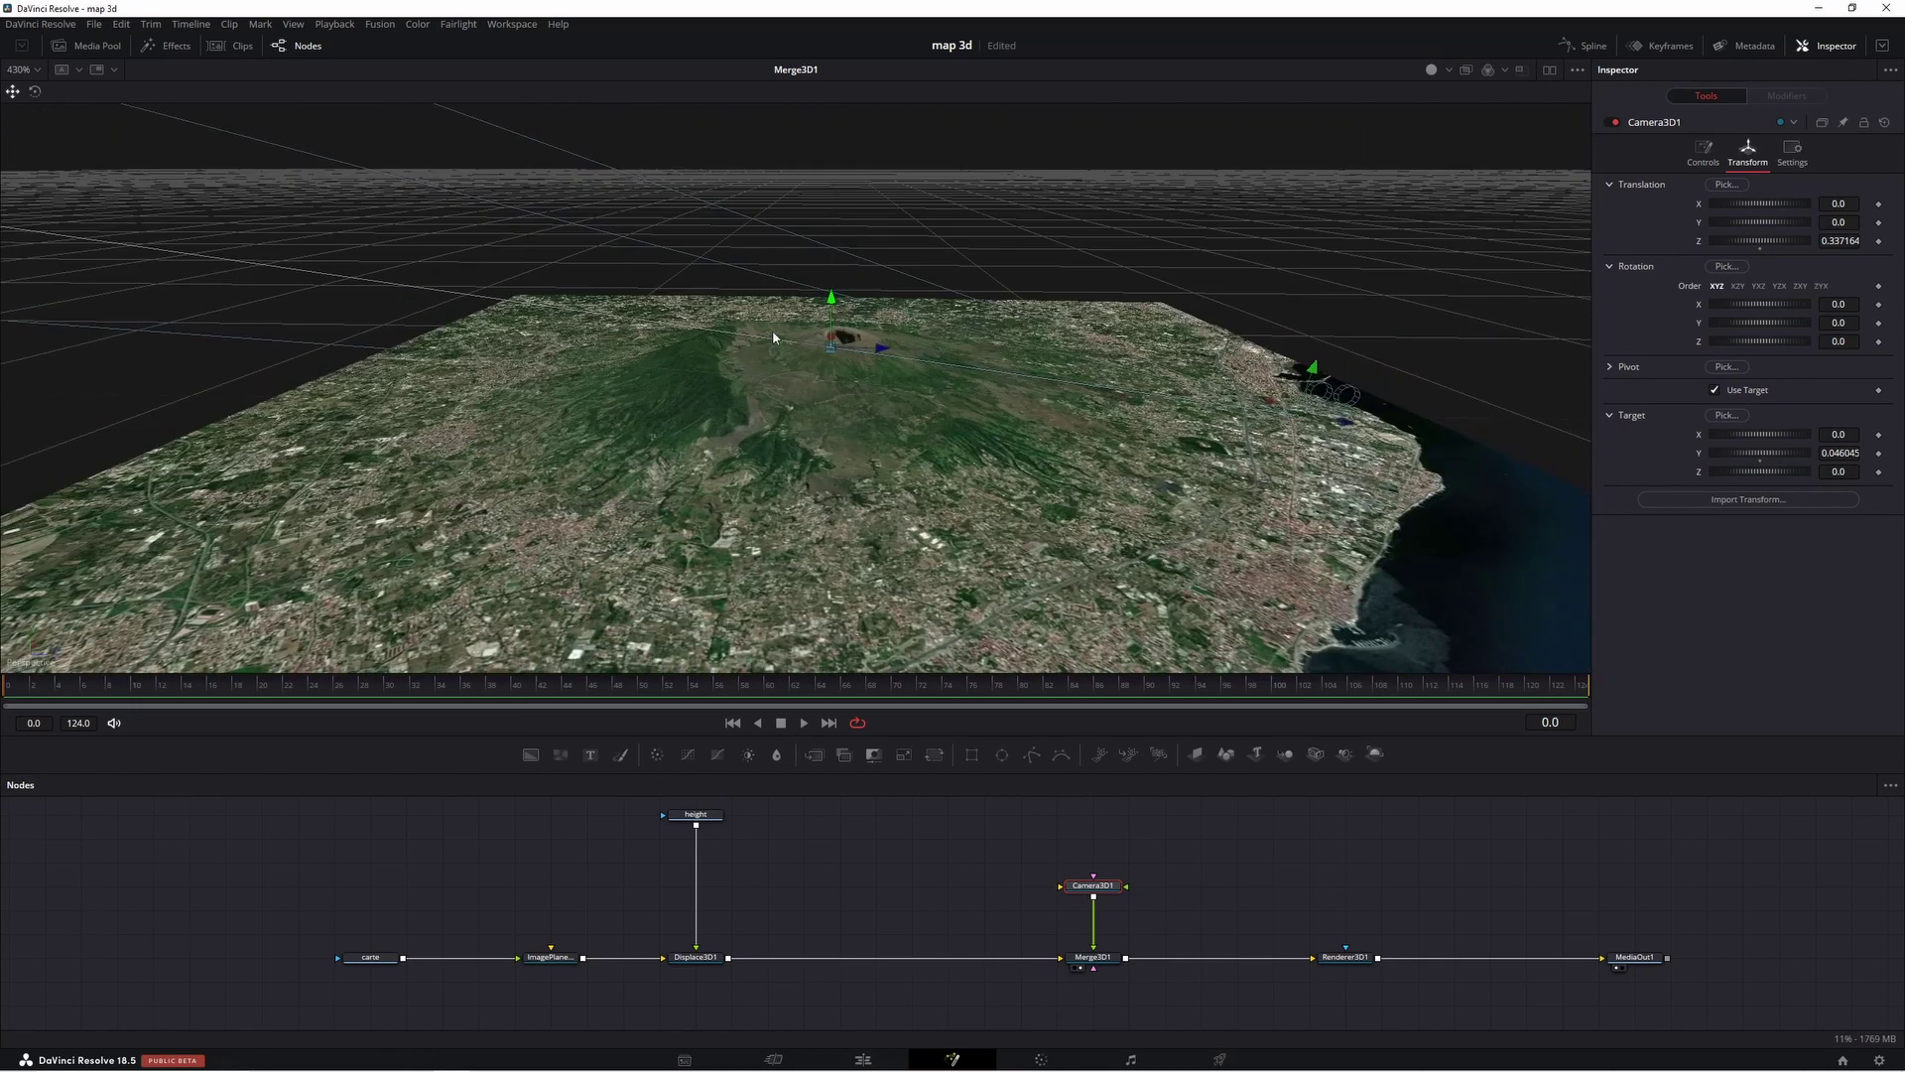
pyautogui.moveTo(832, 344)
pyautogui.mouseDown()
pyautogui.moveTo(847, 372)
pyautogui.moveTo(660, 465)
pyautogui.moveTo(555, 361)
pyautogui.mouseUp()
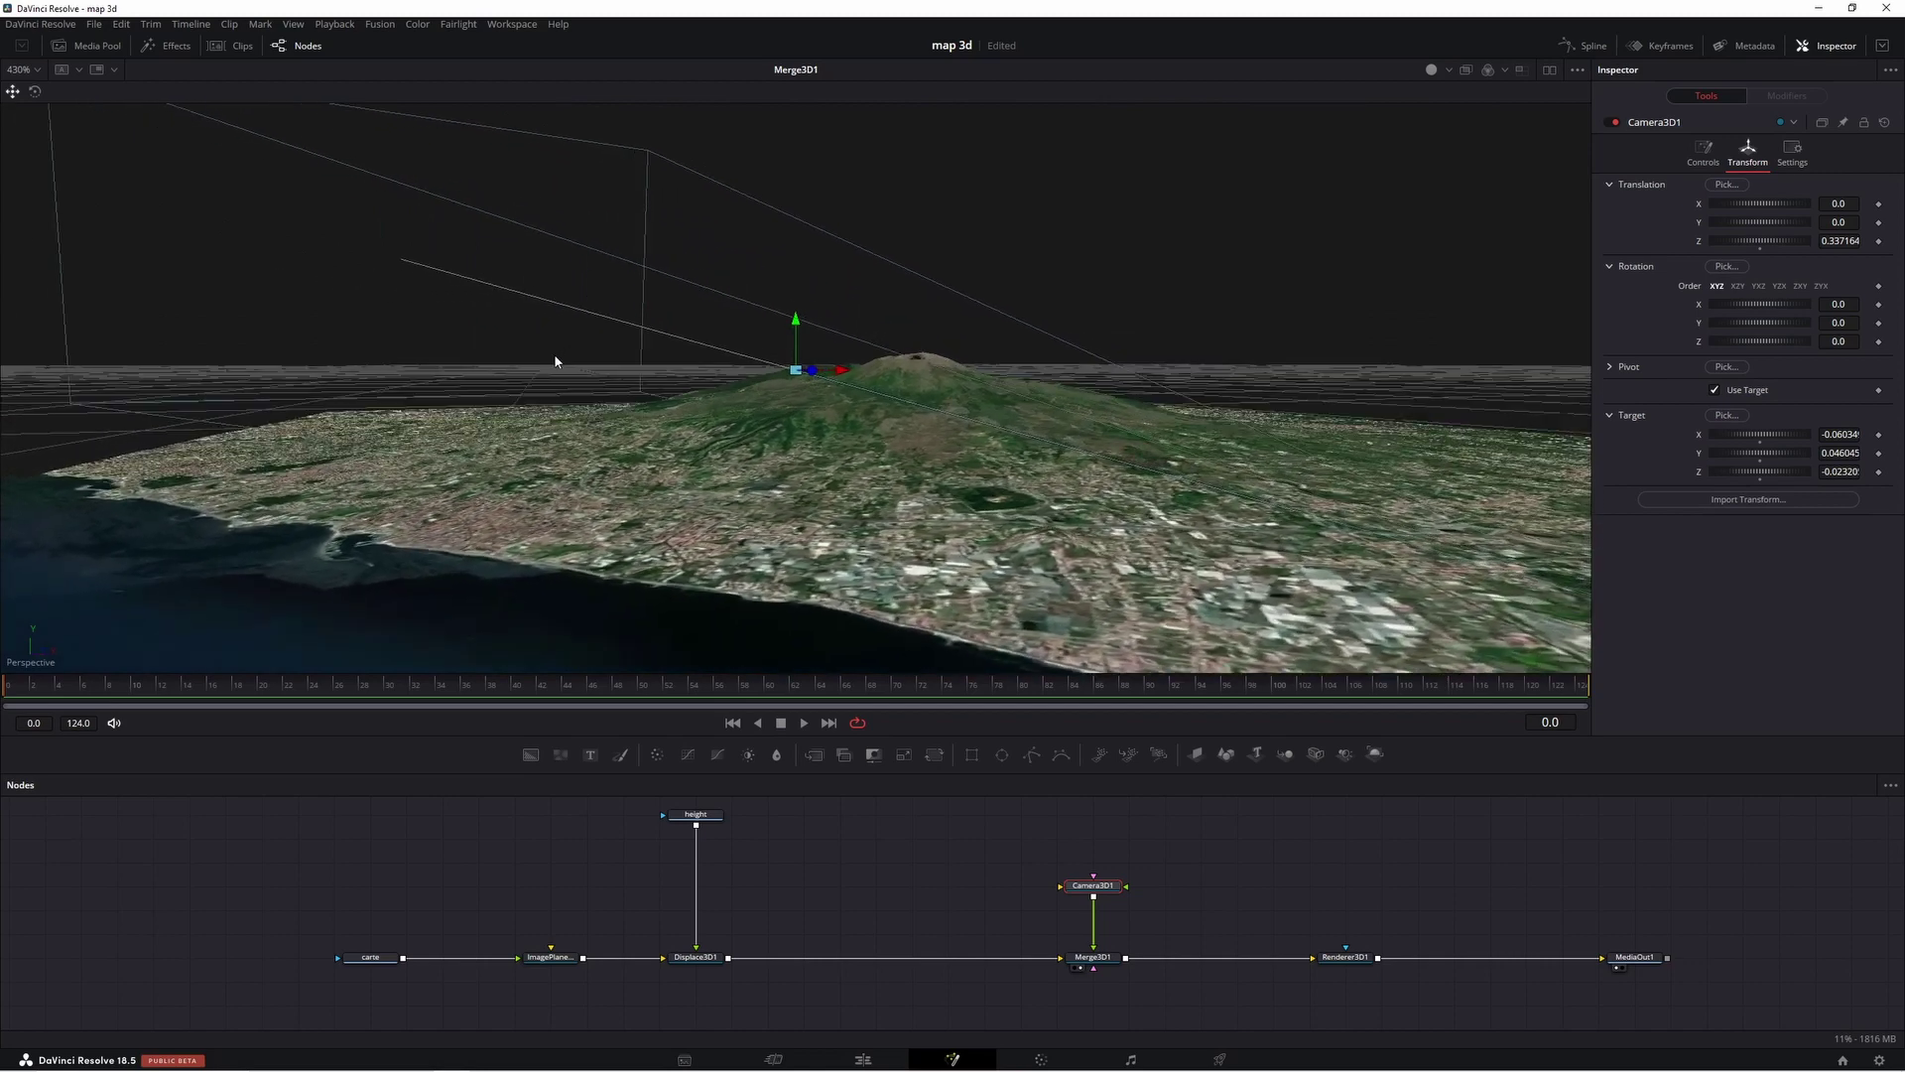
pyautogui.scroll(-5, 554, 361)
pyautogui.moveTo(554, 362); pyautogui.dragTo(599, 443)
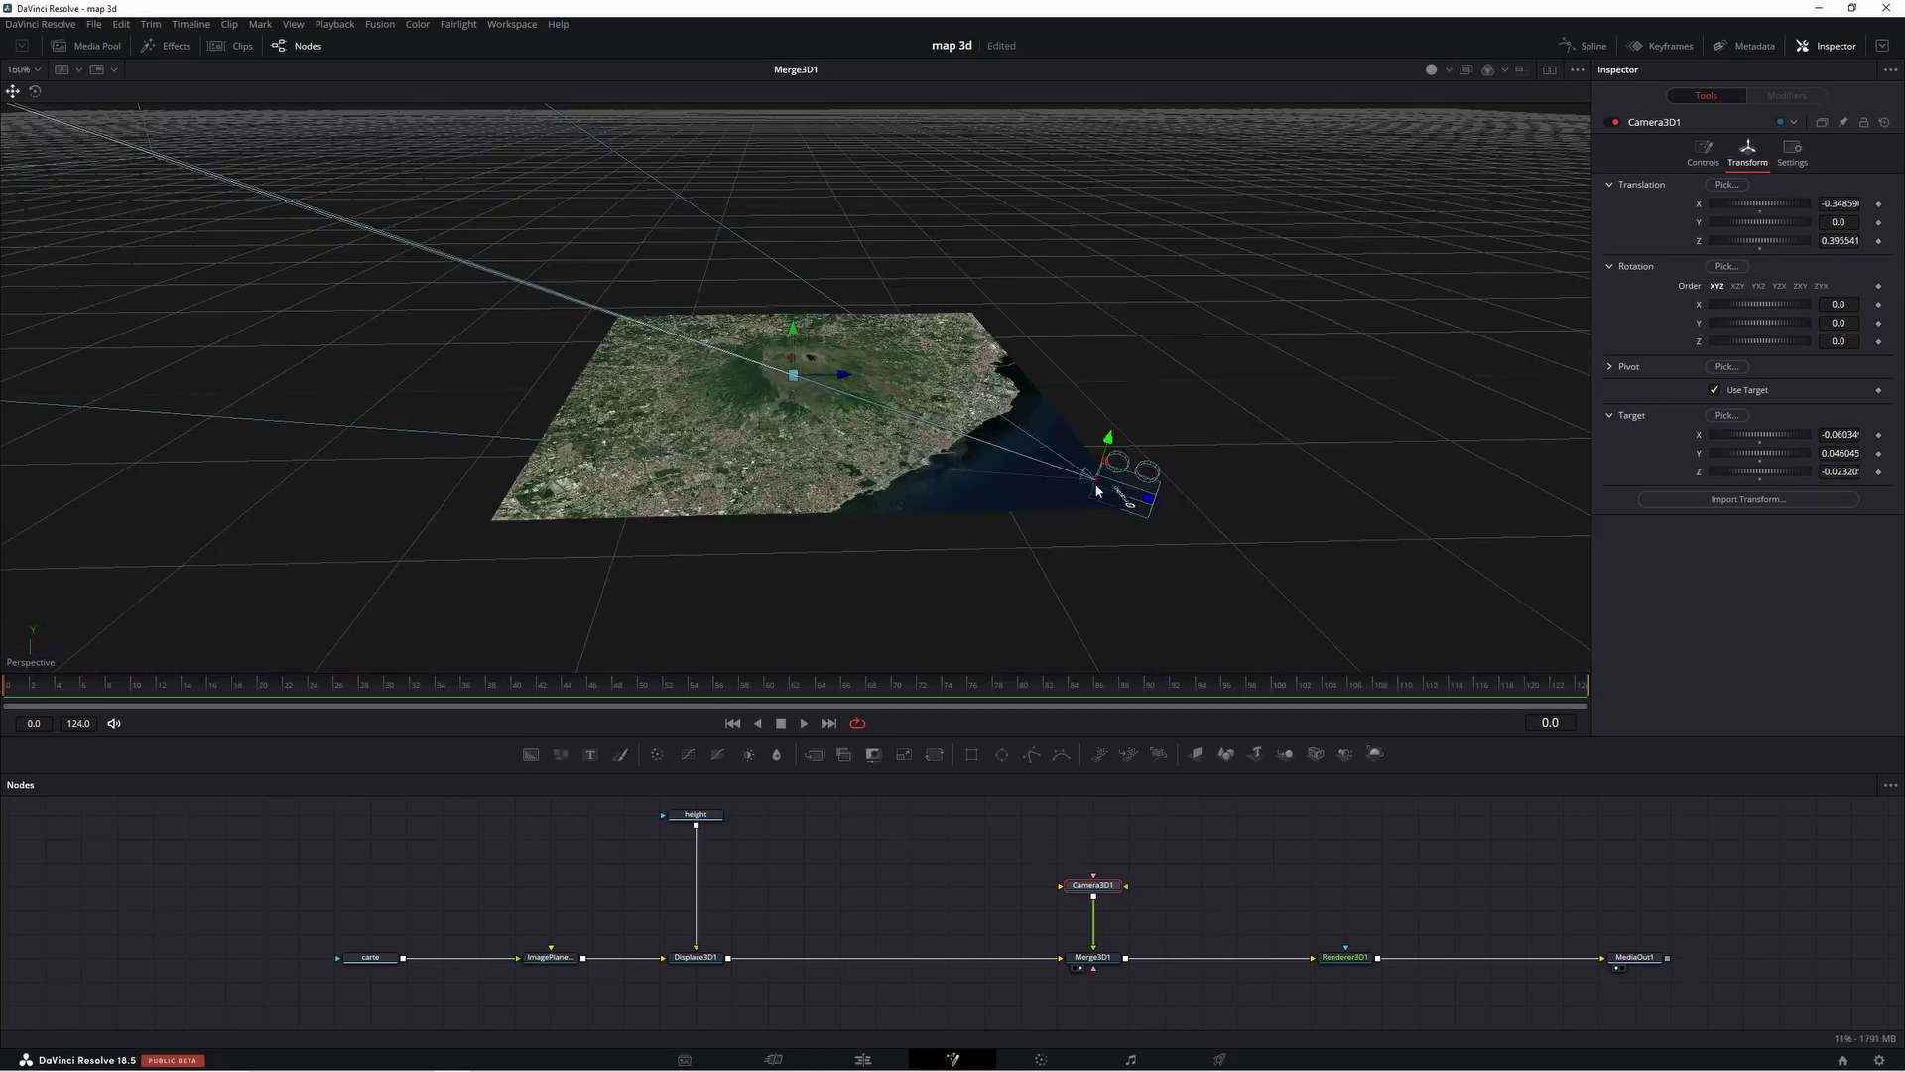
# - Raise the camera high above the terrain and view Renderer3D1's shot of the crater
pyautogui.moveTo(1109, 437)
pyautogui.mouseDown()
pyautogui.moveTo(1135, 288)
pyautogui.moveTo(1119, 220)
pyautogui.mouseUp()
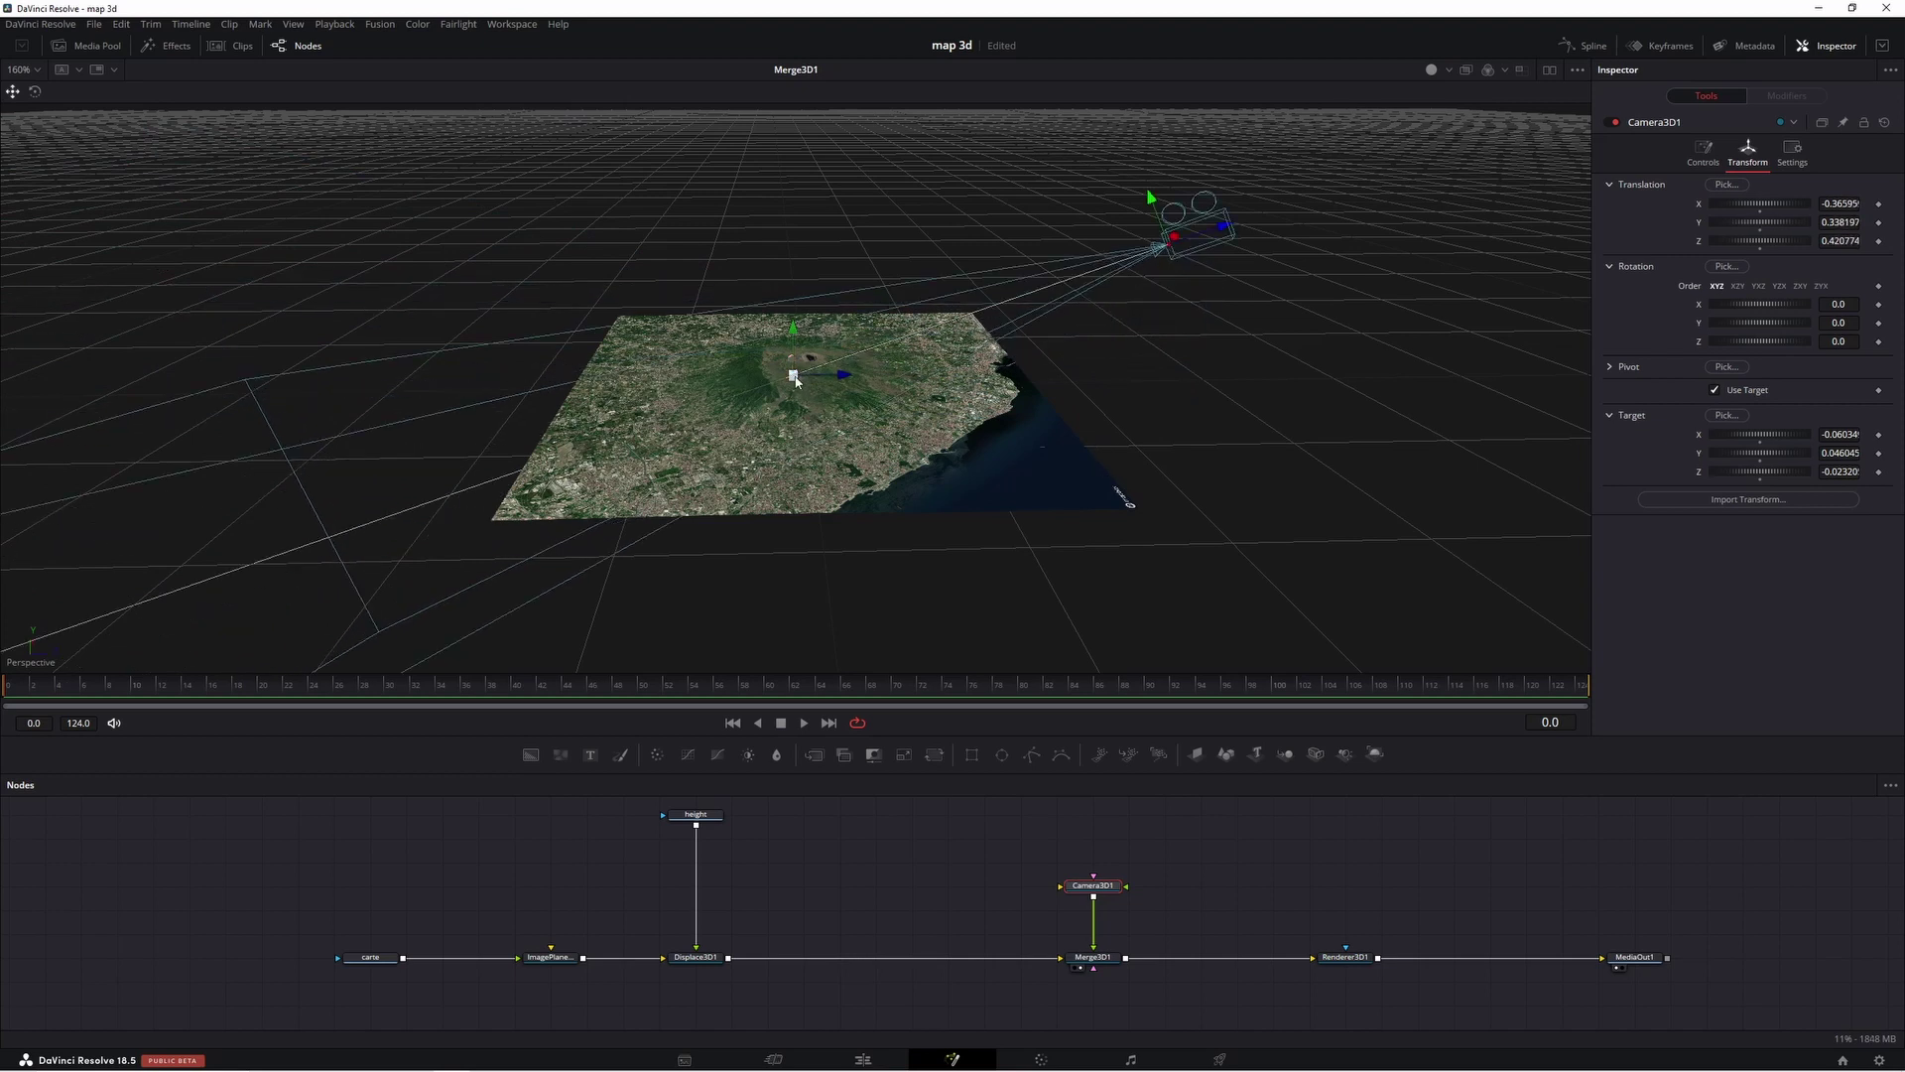
pyautogui.click(1332, 967)
pyautogui.moveTo(1093, 885); pyautogui.dragTo(1092, 814)
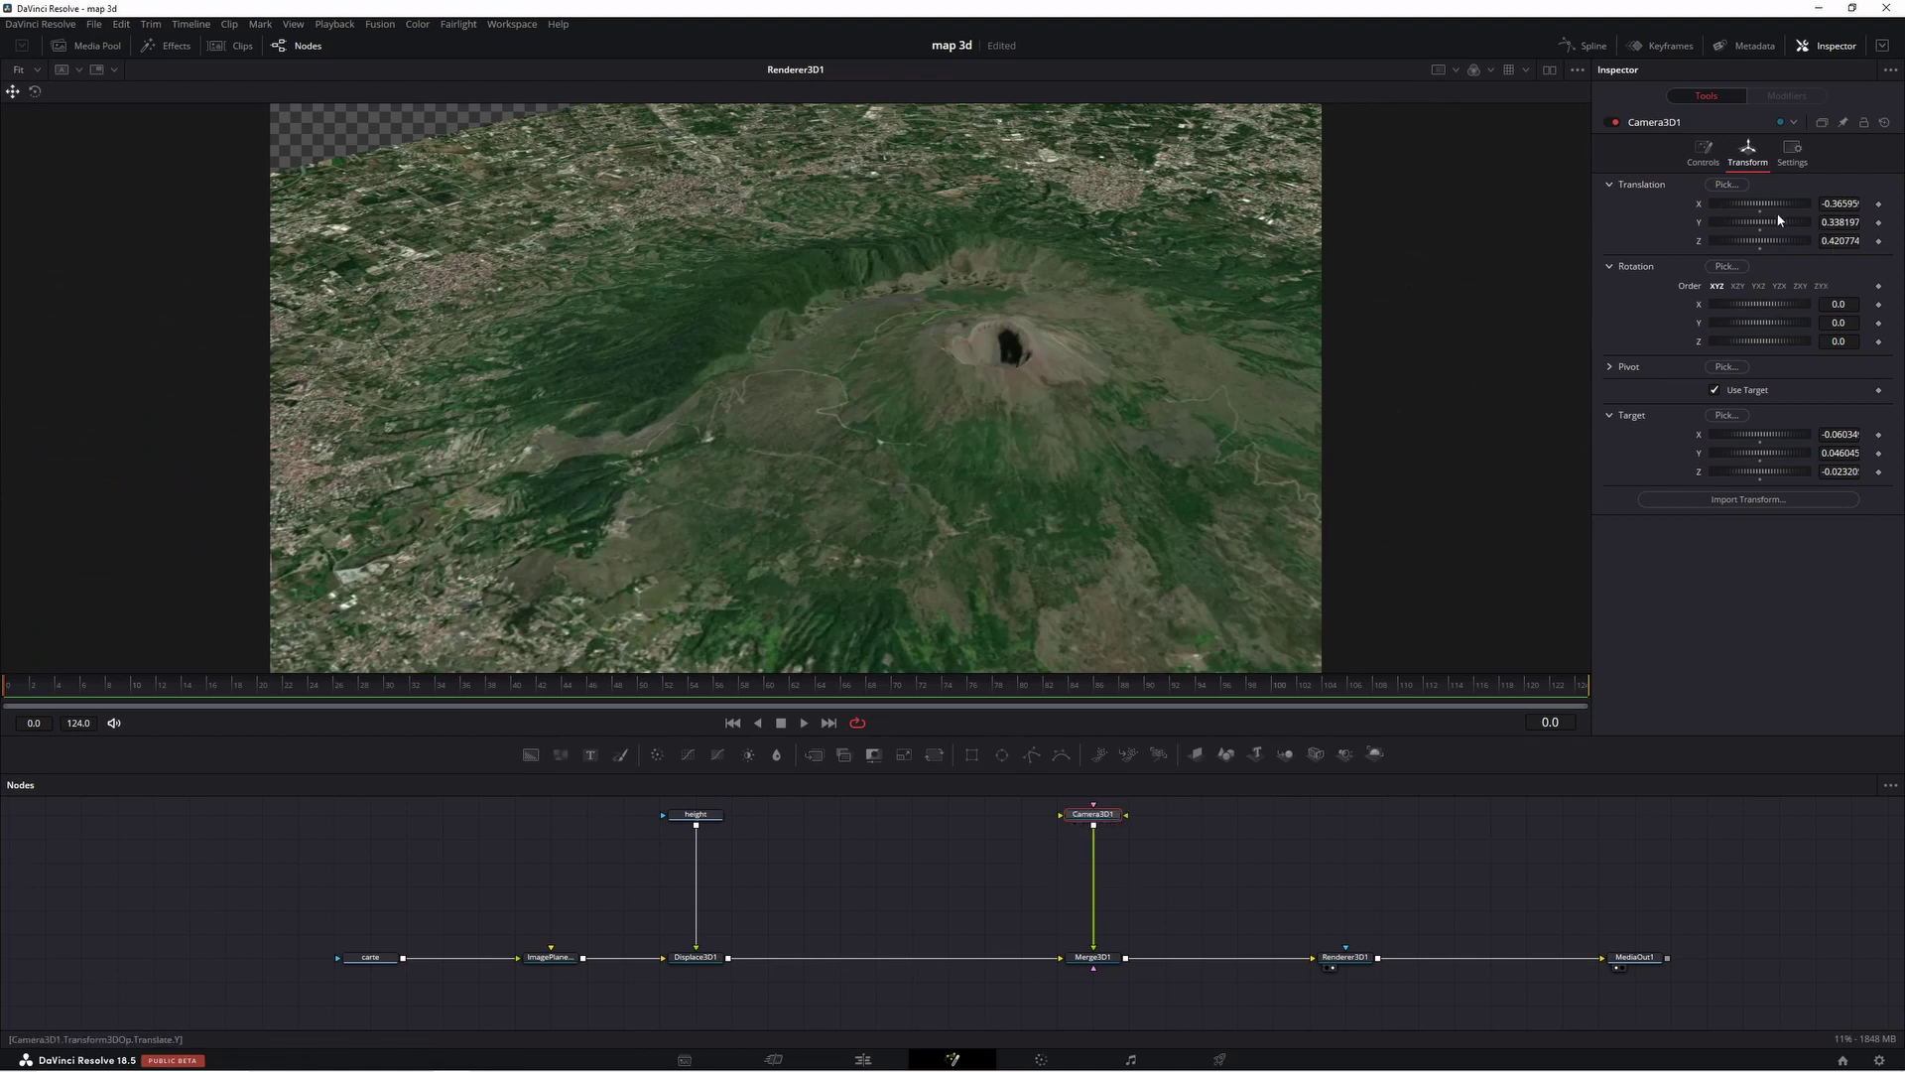
# - Raise Camera3D1, tilt Rotation X to -2.2, and set Target X to -0.00734
pyautogui.moveTo(1778, 220); pyautogui.dragTo(1827, 220)
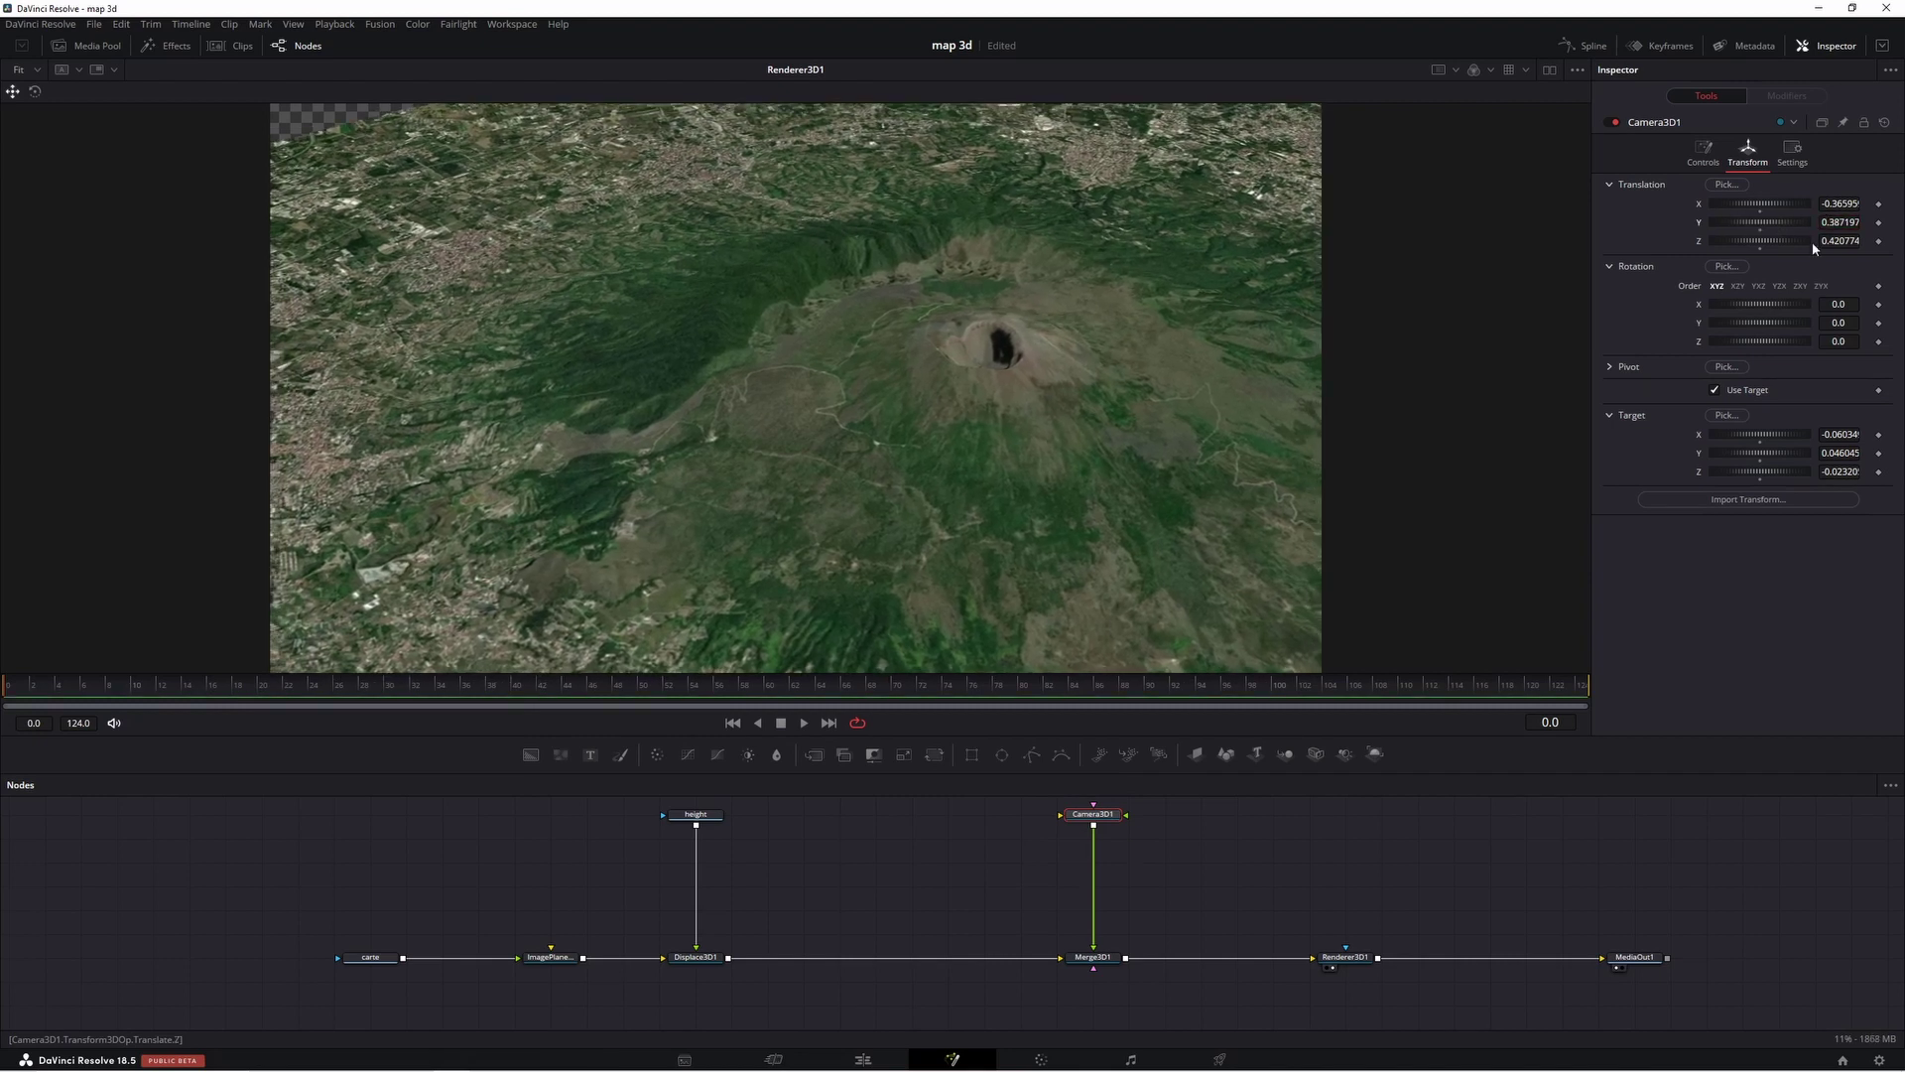
pyautogui.moveTo(1810, 304); pyautogui.dragTo(1788, 304)
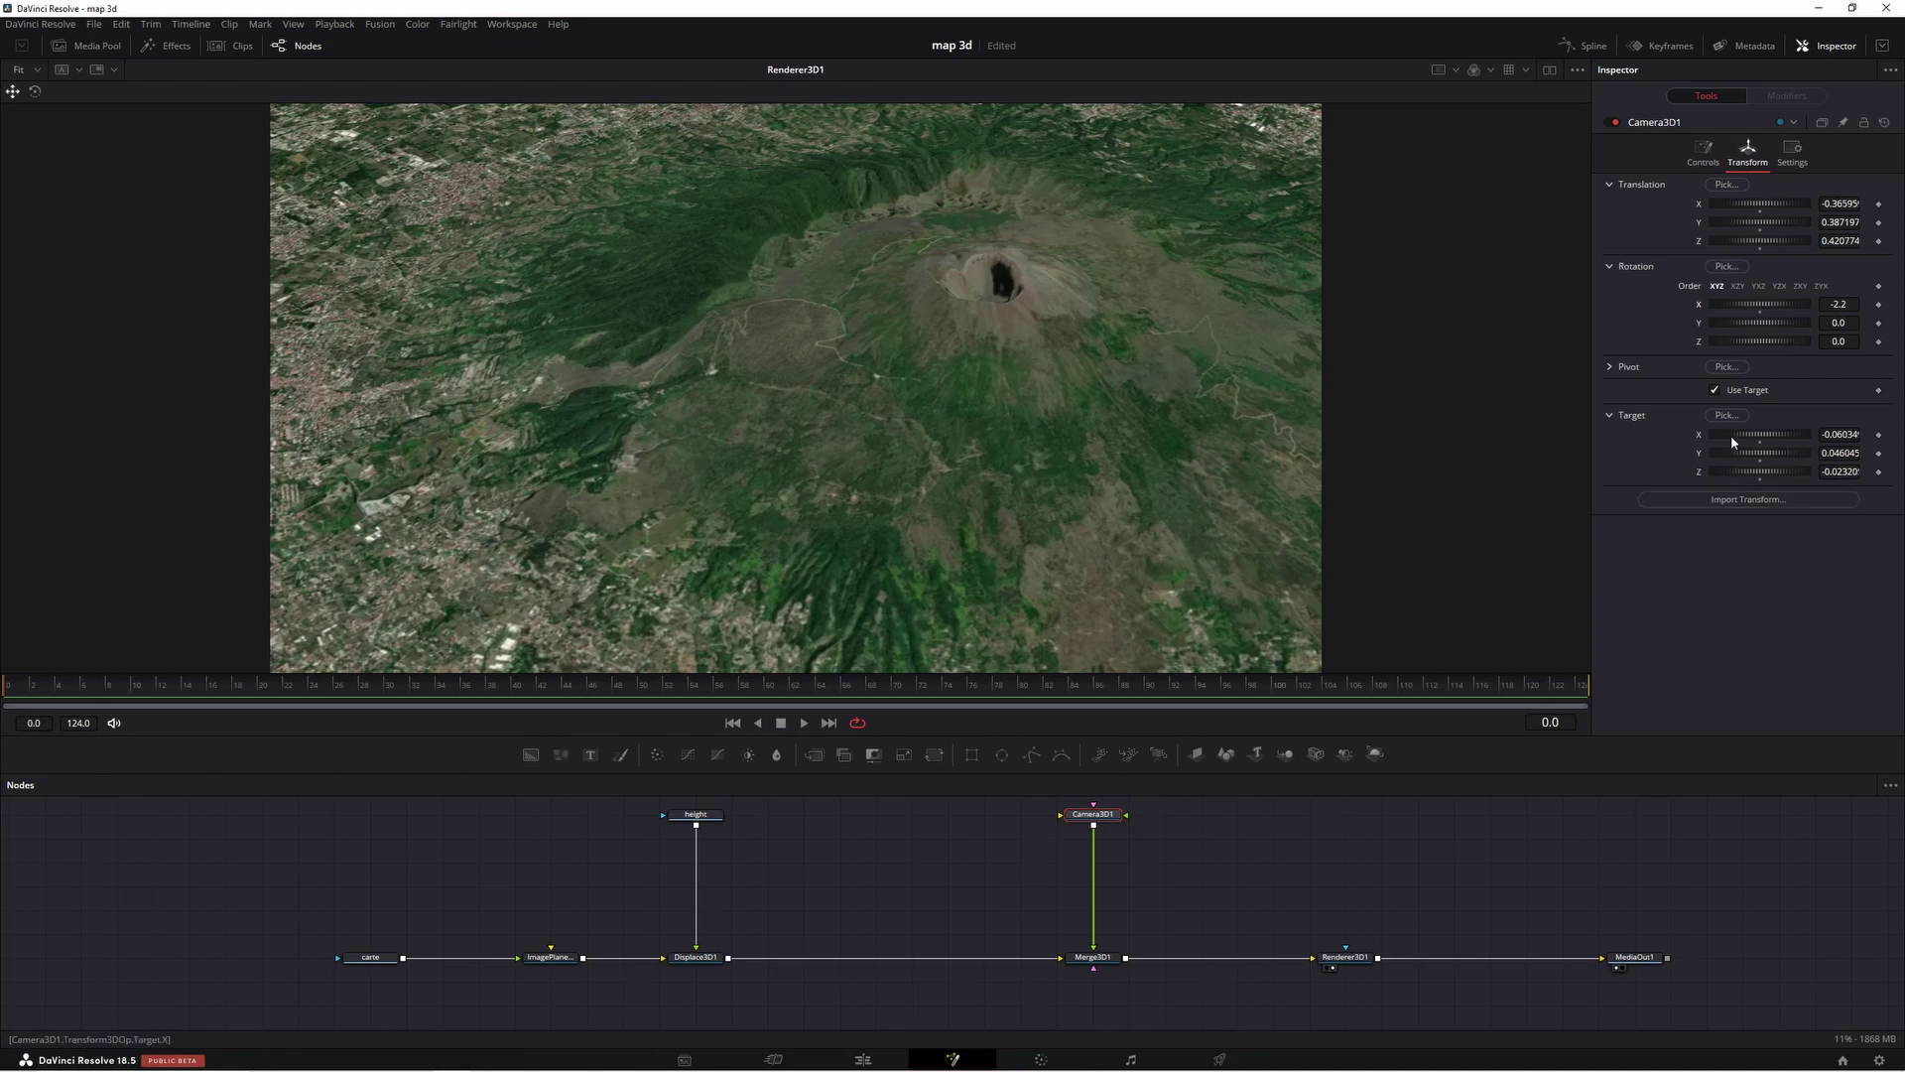
pyautogui.moveTo(1815, 437); pyautogui.dragTo(1831, 437)
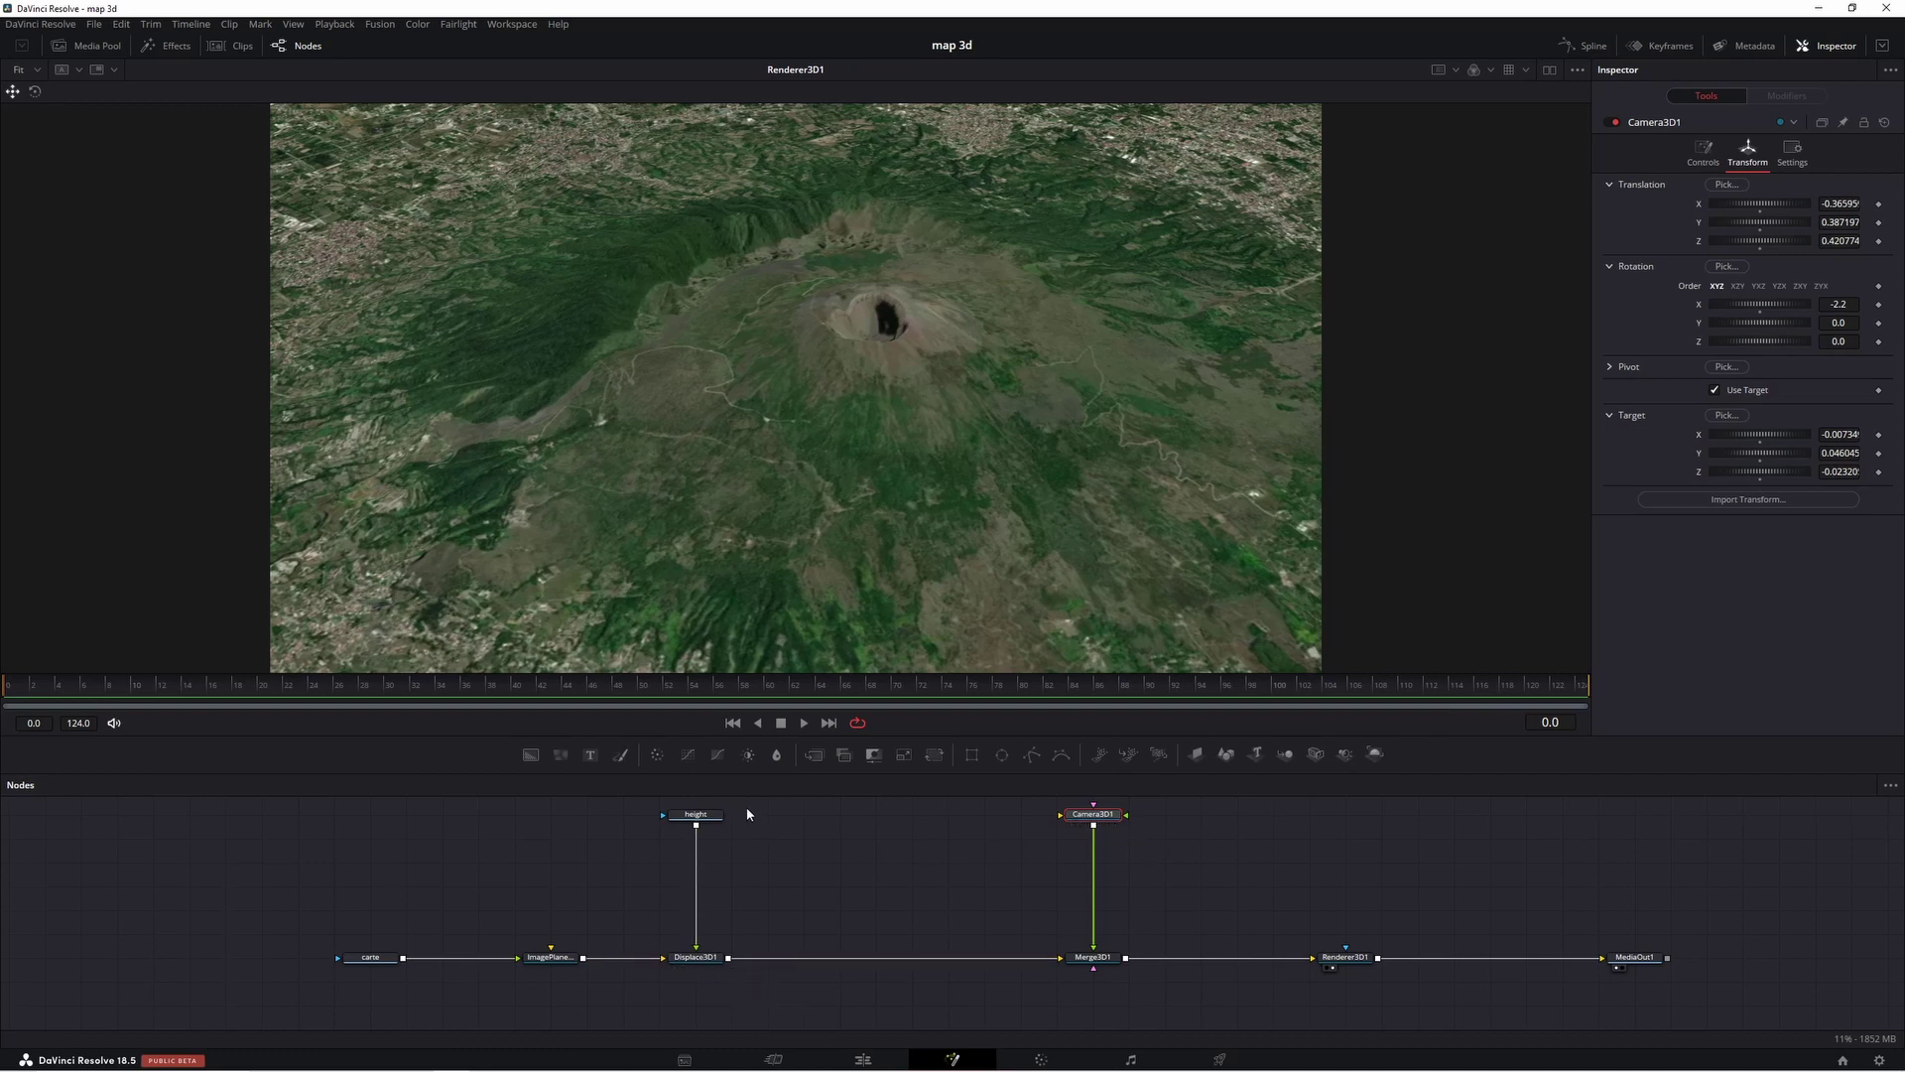
pyautogui.click(711, 959)
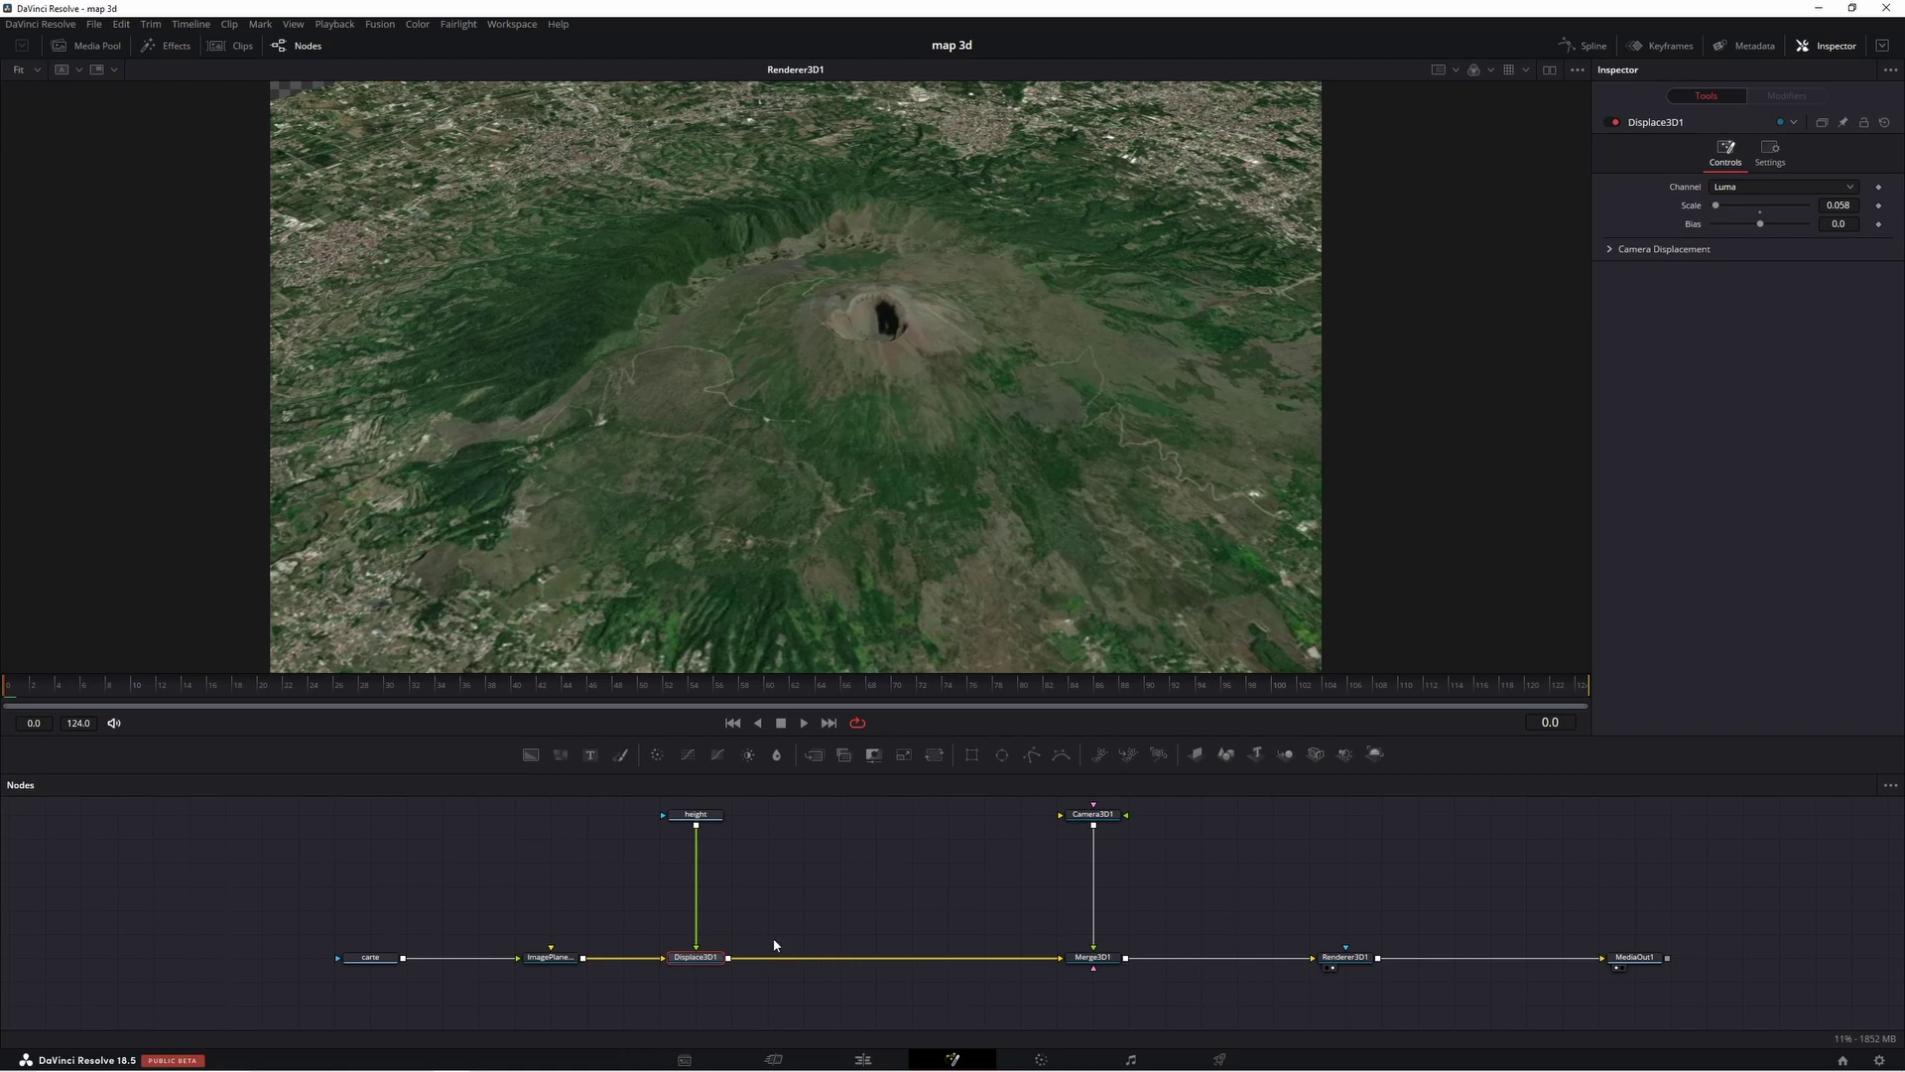
# - Add a Transform 3D node between Displace3D1 and Merge3D1
pyautogui.hotkey('shift', 'space')
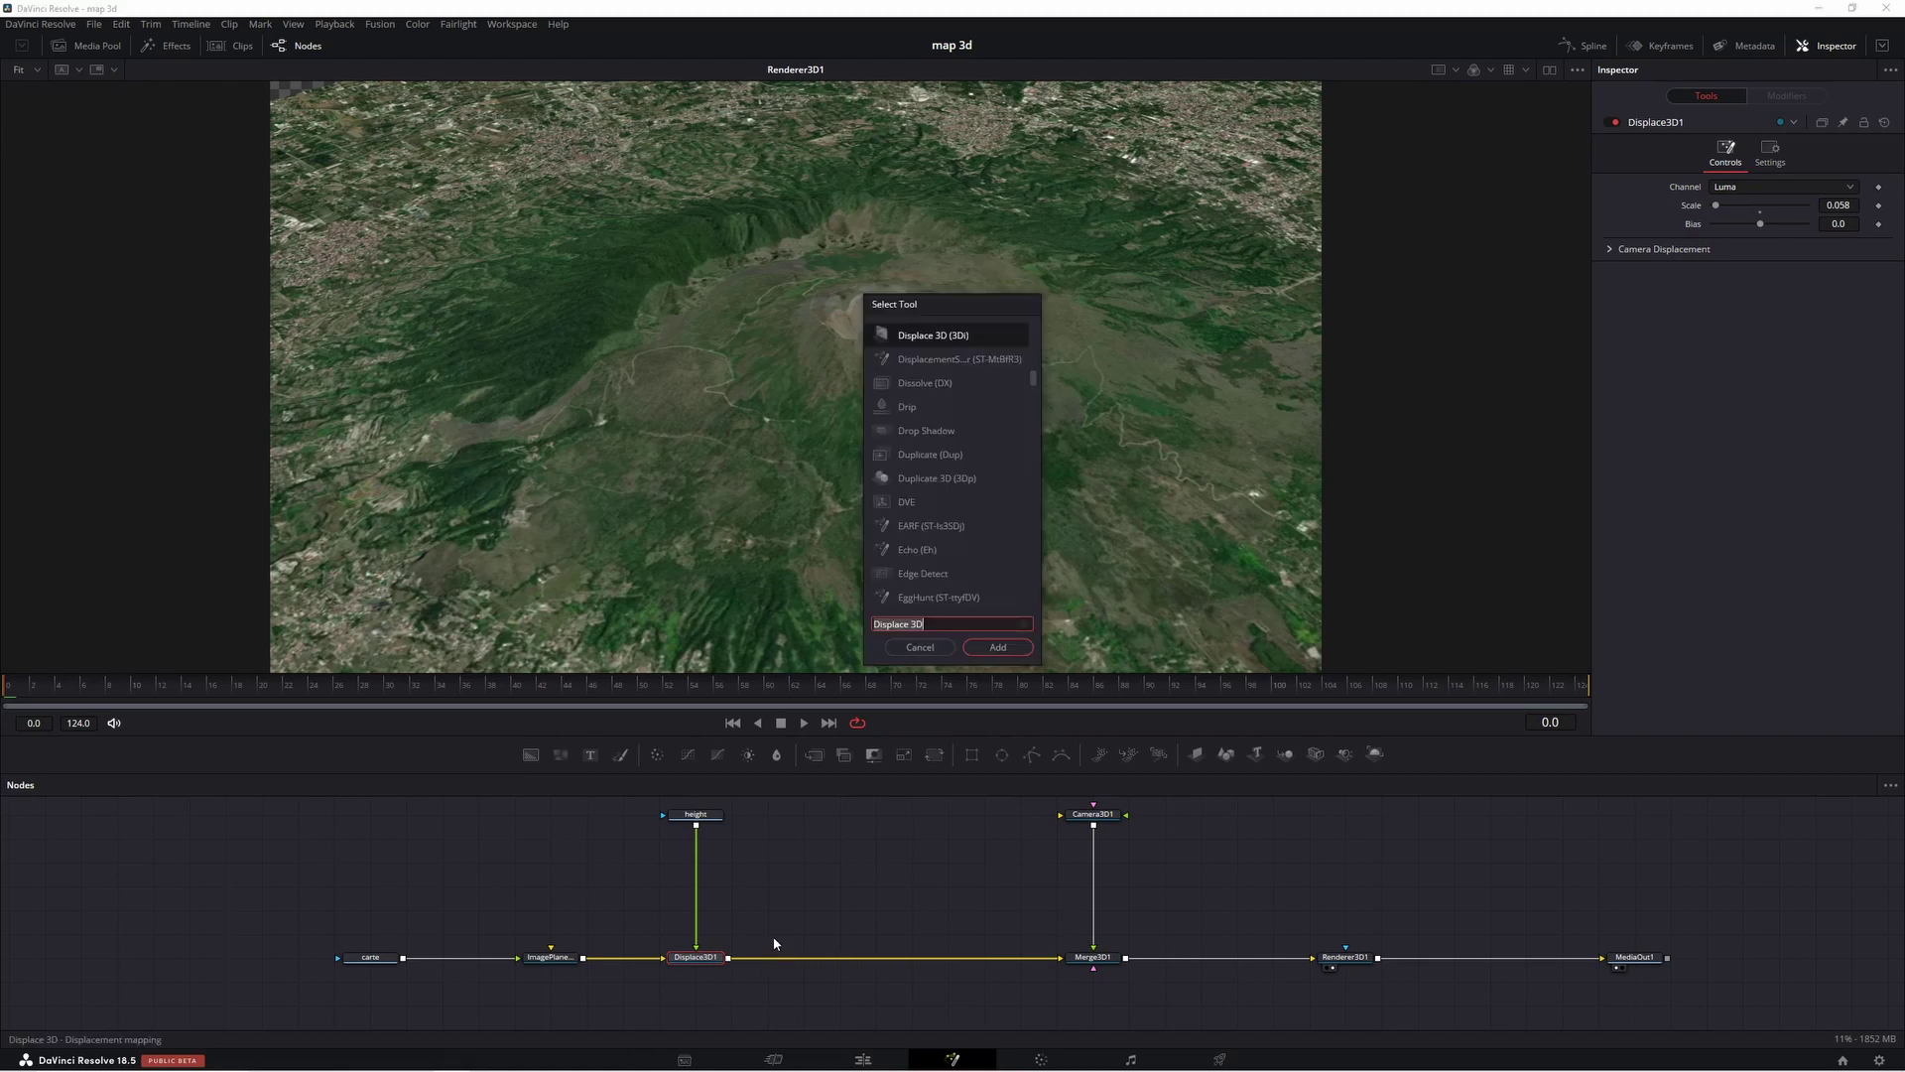
pyautogui.write('transform 3d')
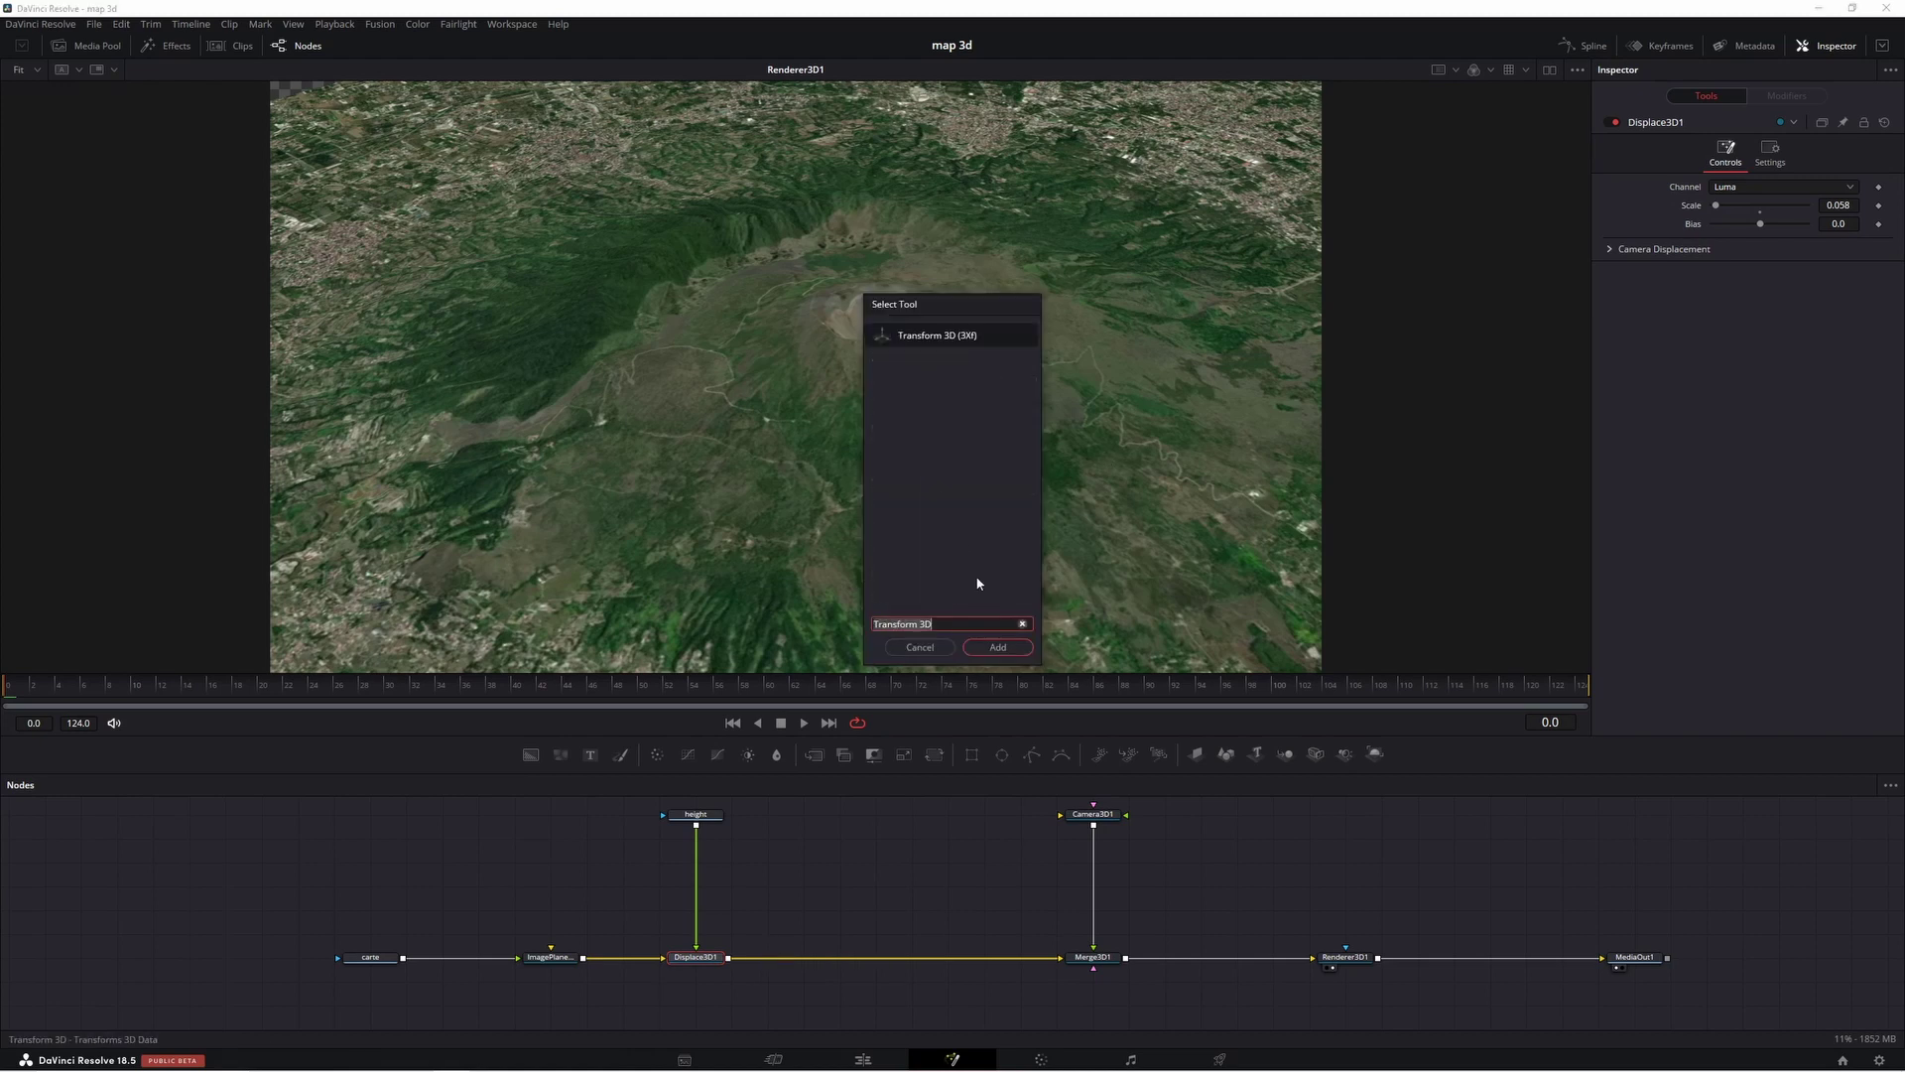
pyautogui.click(997, 647)
pyautogui.moveTo(774, 958); pyautogui.dragTo(882, 961)
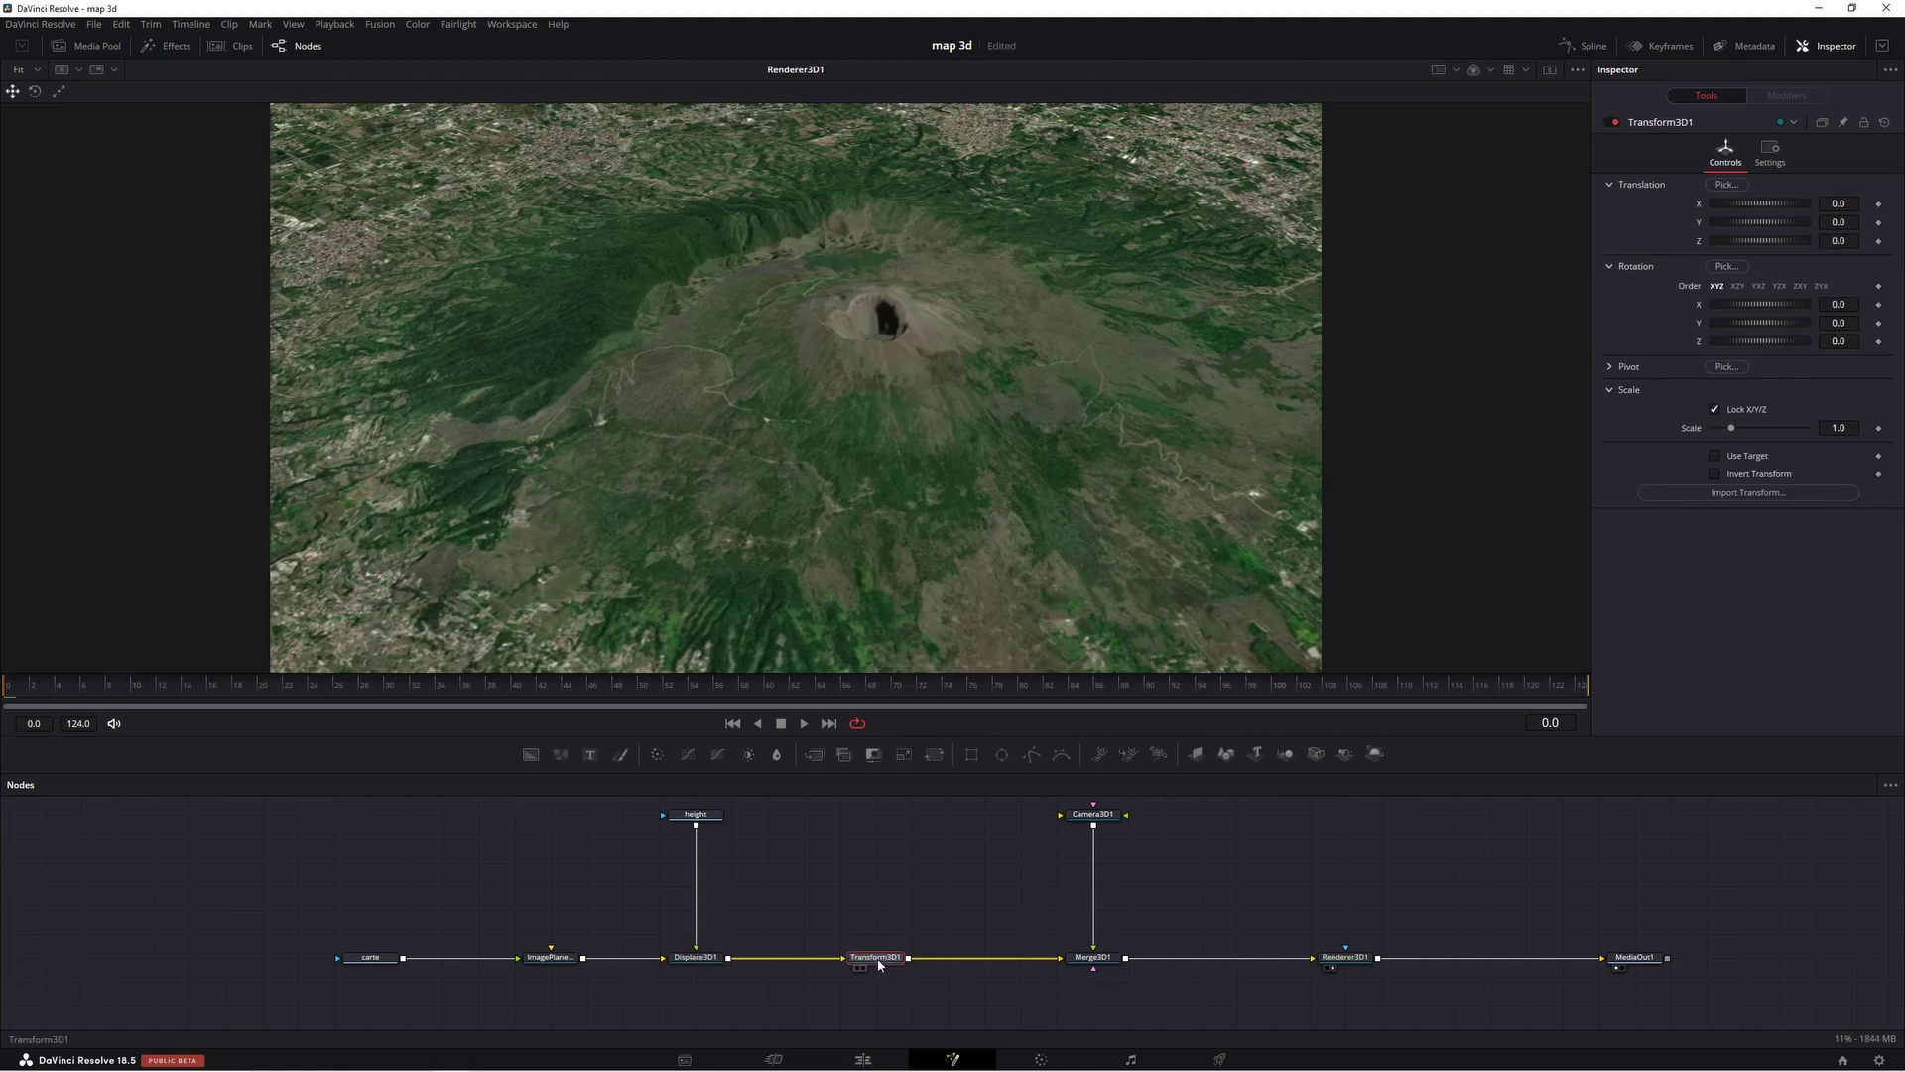
pyautogui.moveTo(786, 803); pyautogui.dragTo(226, 1000)
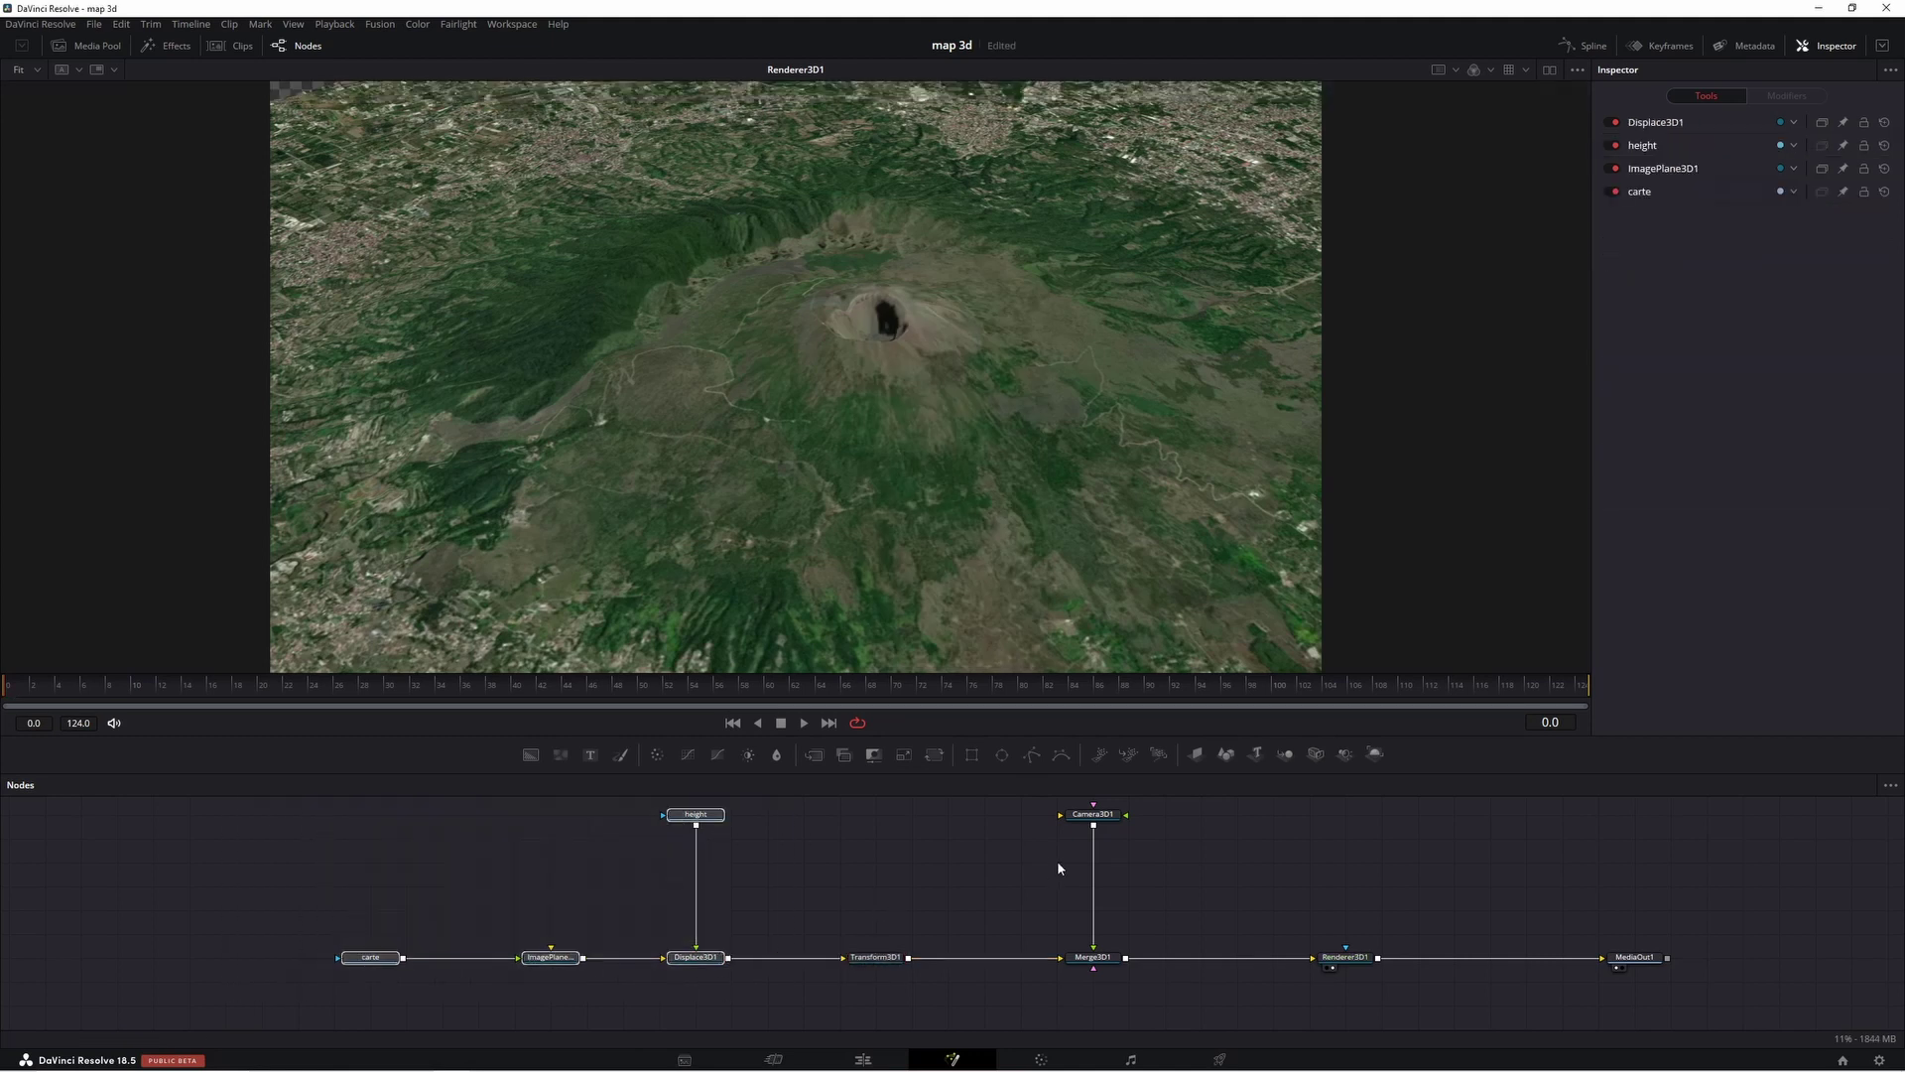
pyautogui.click(873, 958)
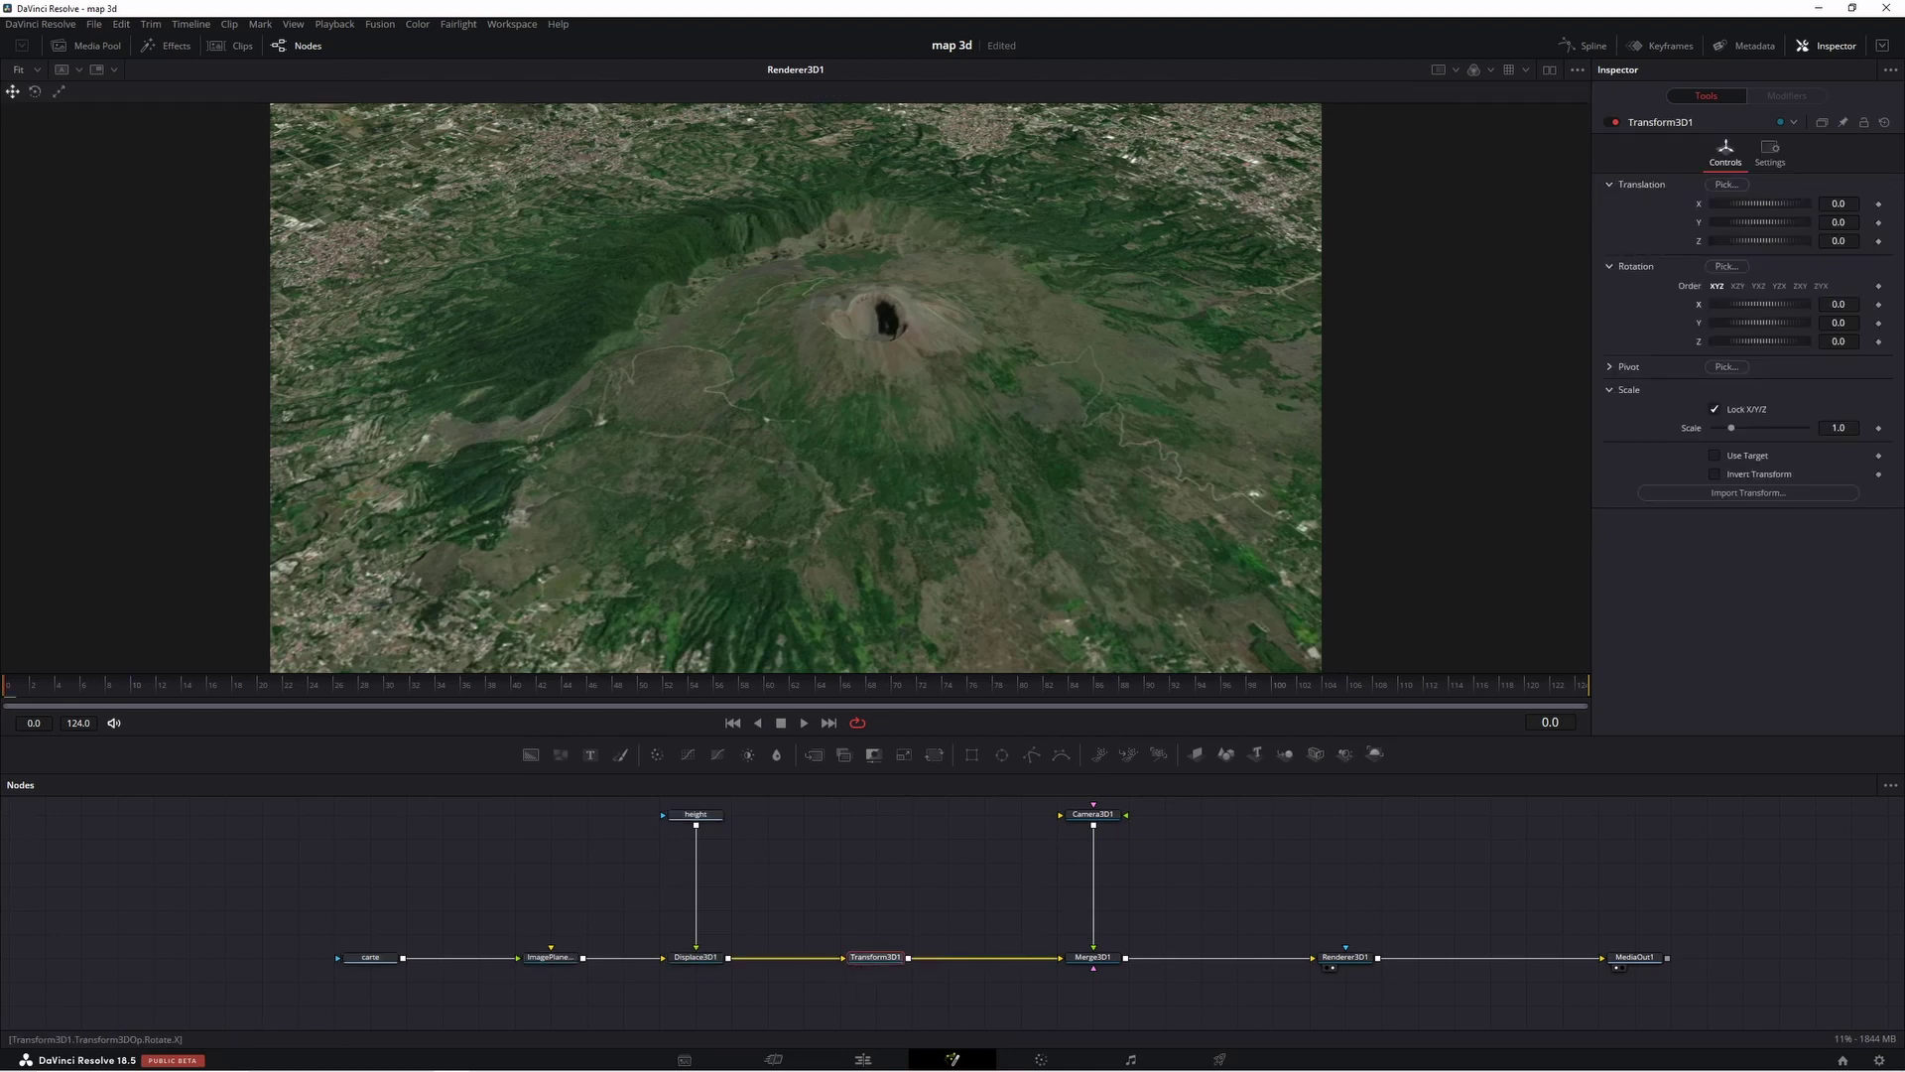
# - Set Transform3D1 Rotation X 1.0 and Translation X -0.059, and lower the camera's Y to 0.357197
pyautogui.moveTo(1759, 304); pyautogui.dragTo(1766, 303)
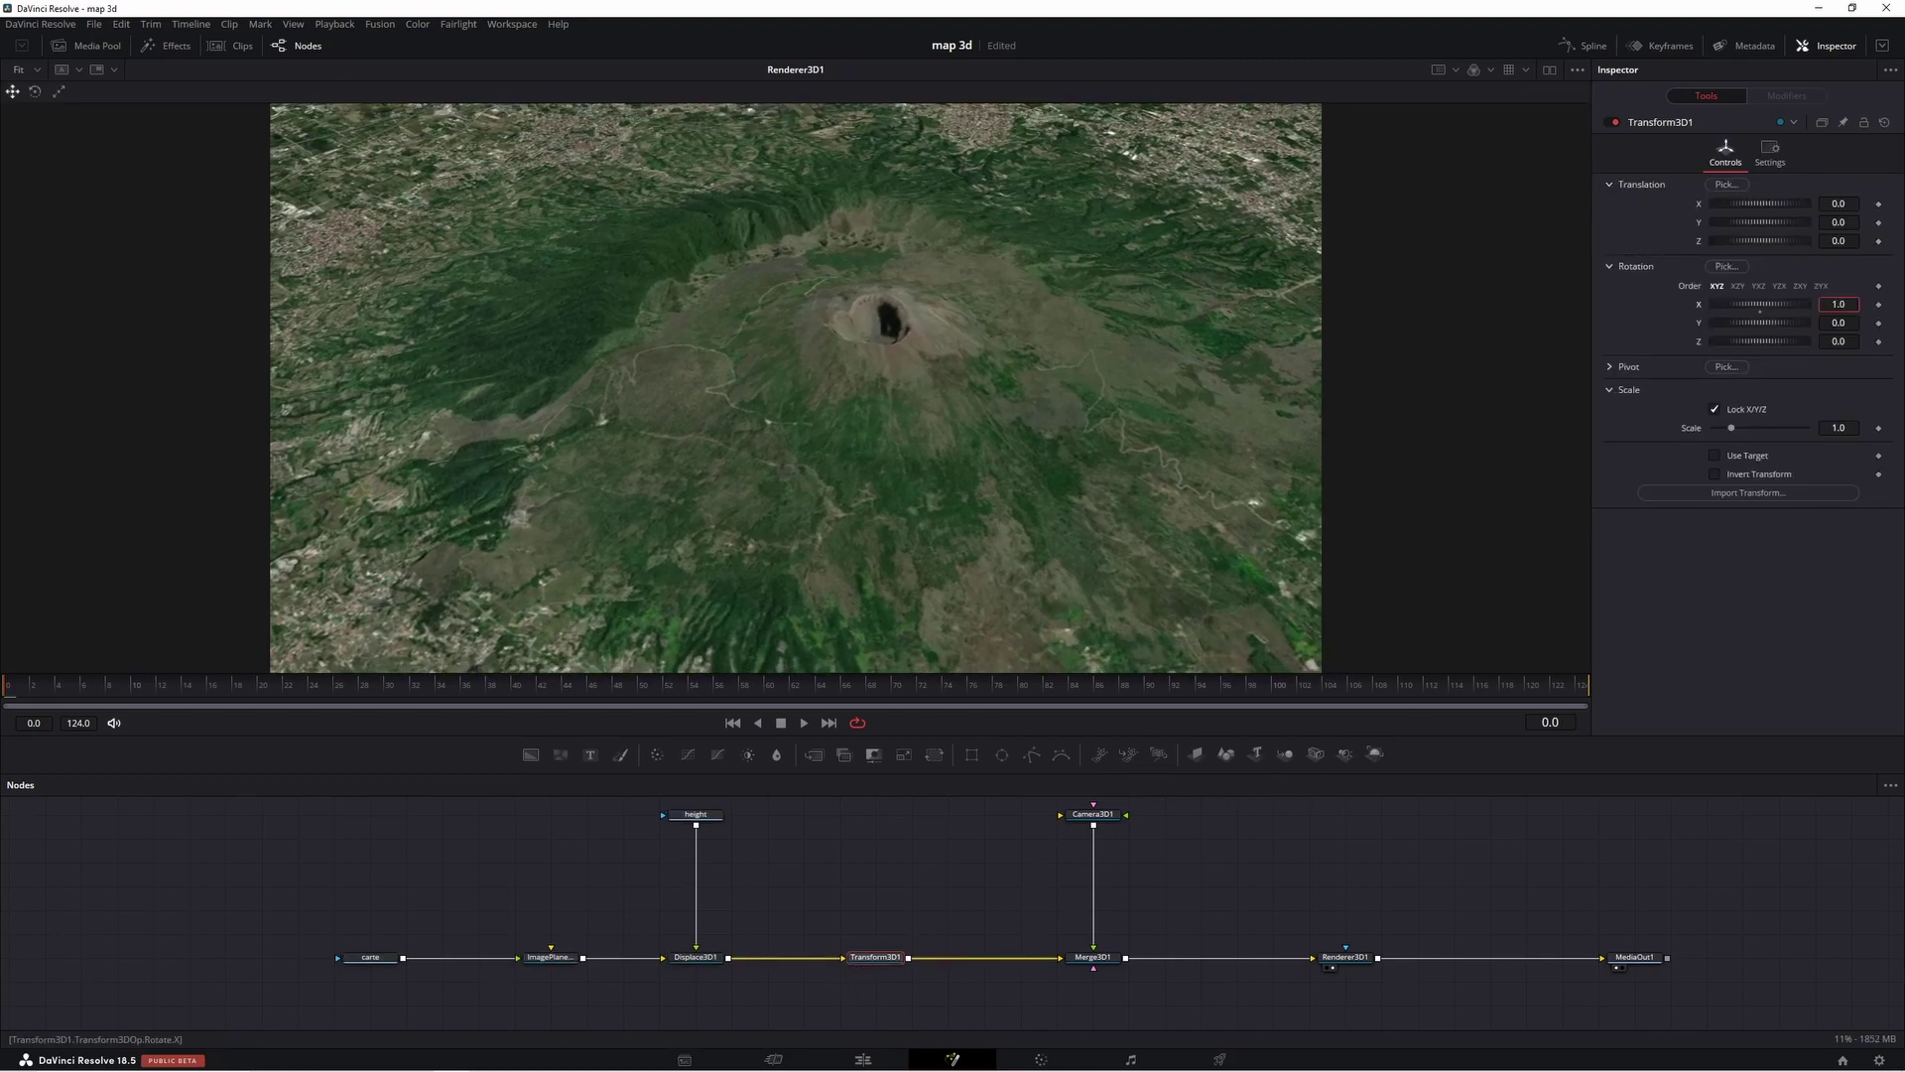
pyautogui.moveTo(1759, 203); pyautogui.dragTo(1797, 223)
pyautogui.click(1104, 821)
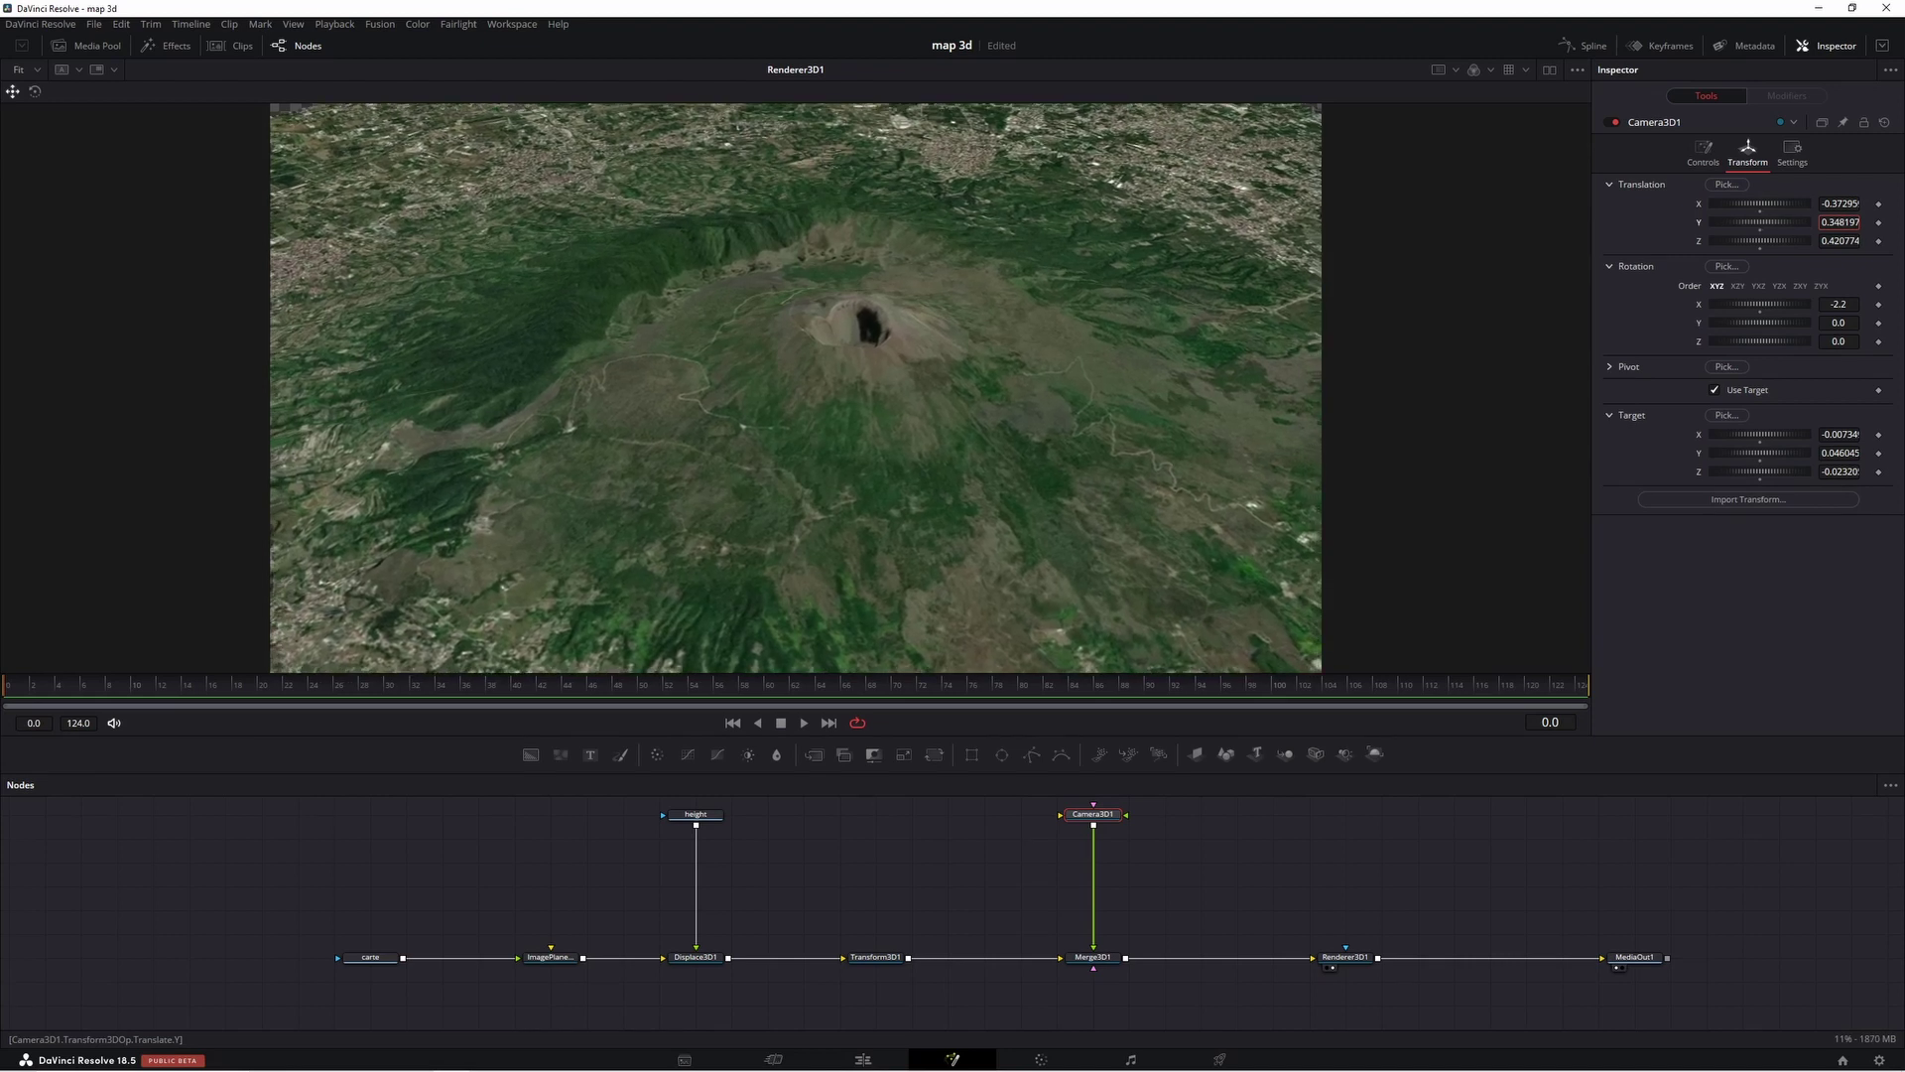
pyautogui.moveTo(1797, 222); pyautogui.dragTo(1816, 223)
pyautogui.moveTo(370, 957); pyautogui.dragTo(190, 956)
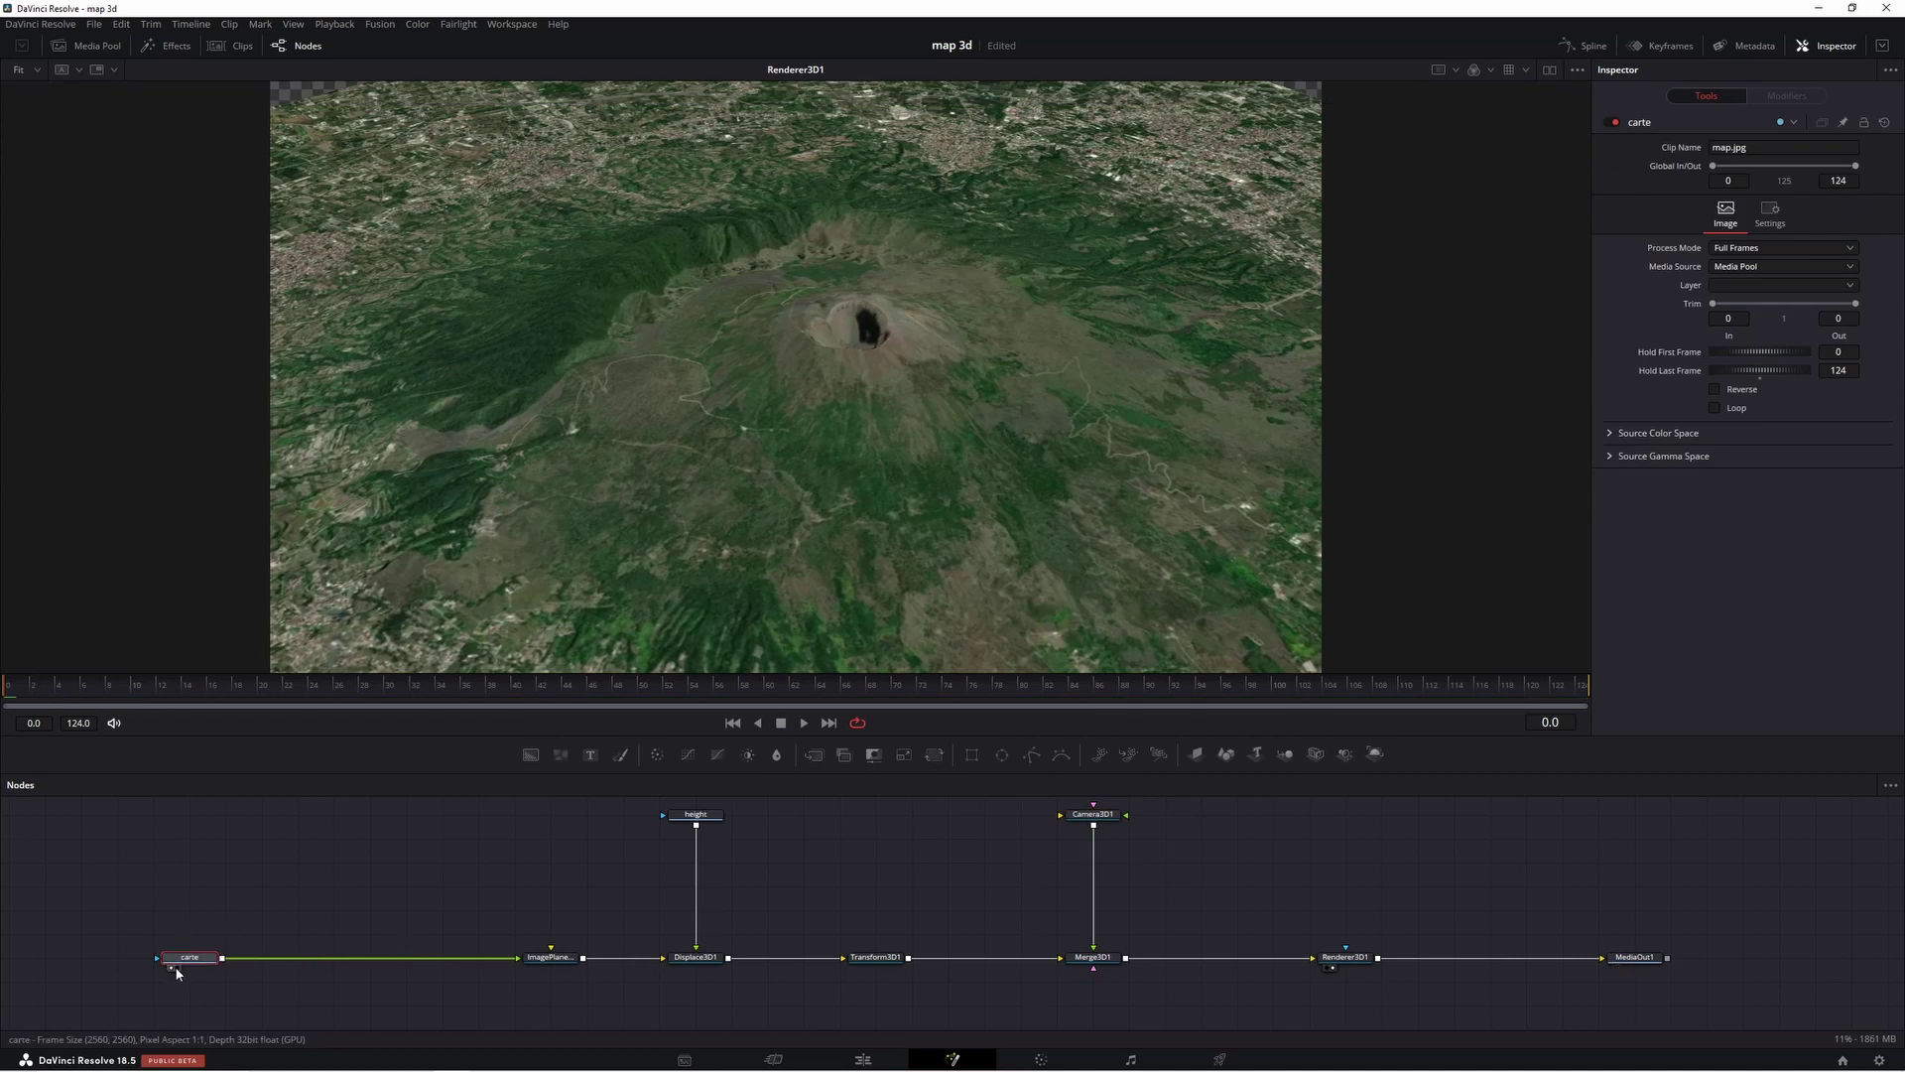
# - Disconnect the map from the image plane and add a Background node below it
pyautogui.click(174, 969)
pyautogui.moveTo(346, 962); pyautogui.dragTo(371, 955)
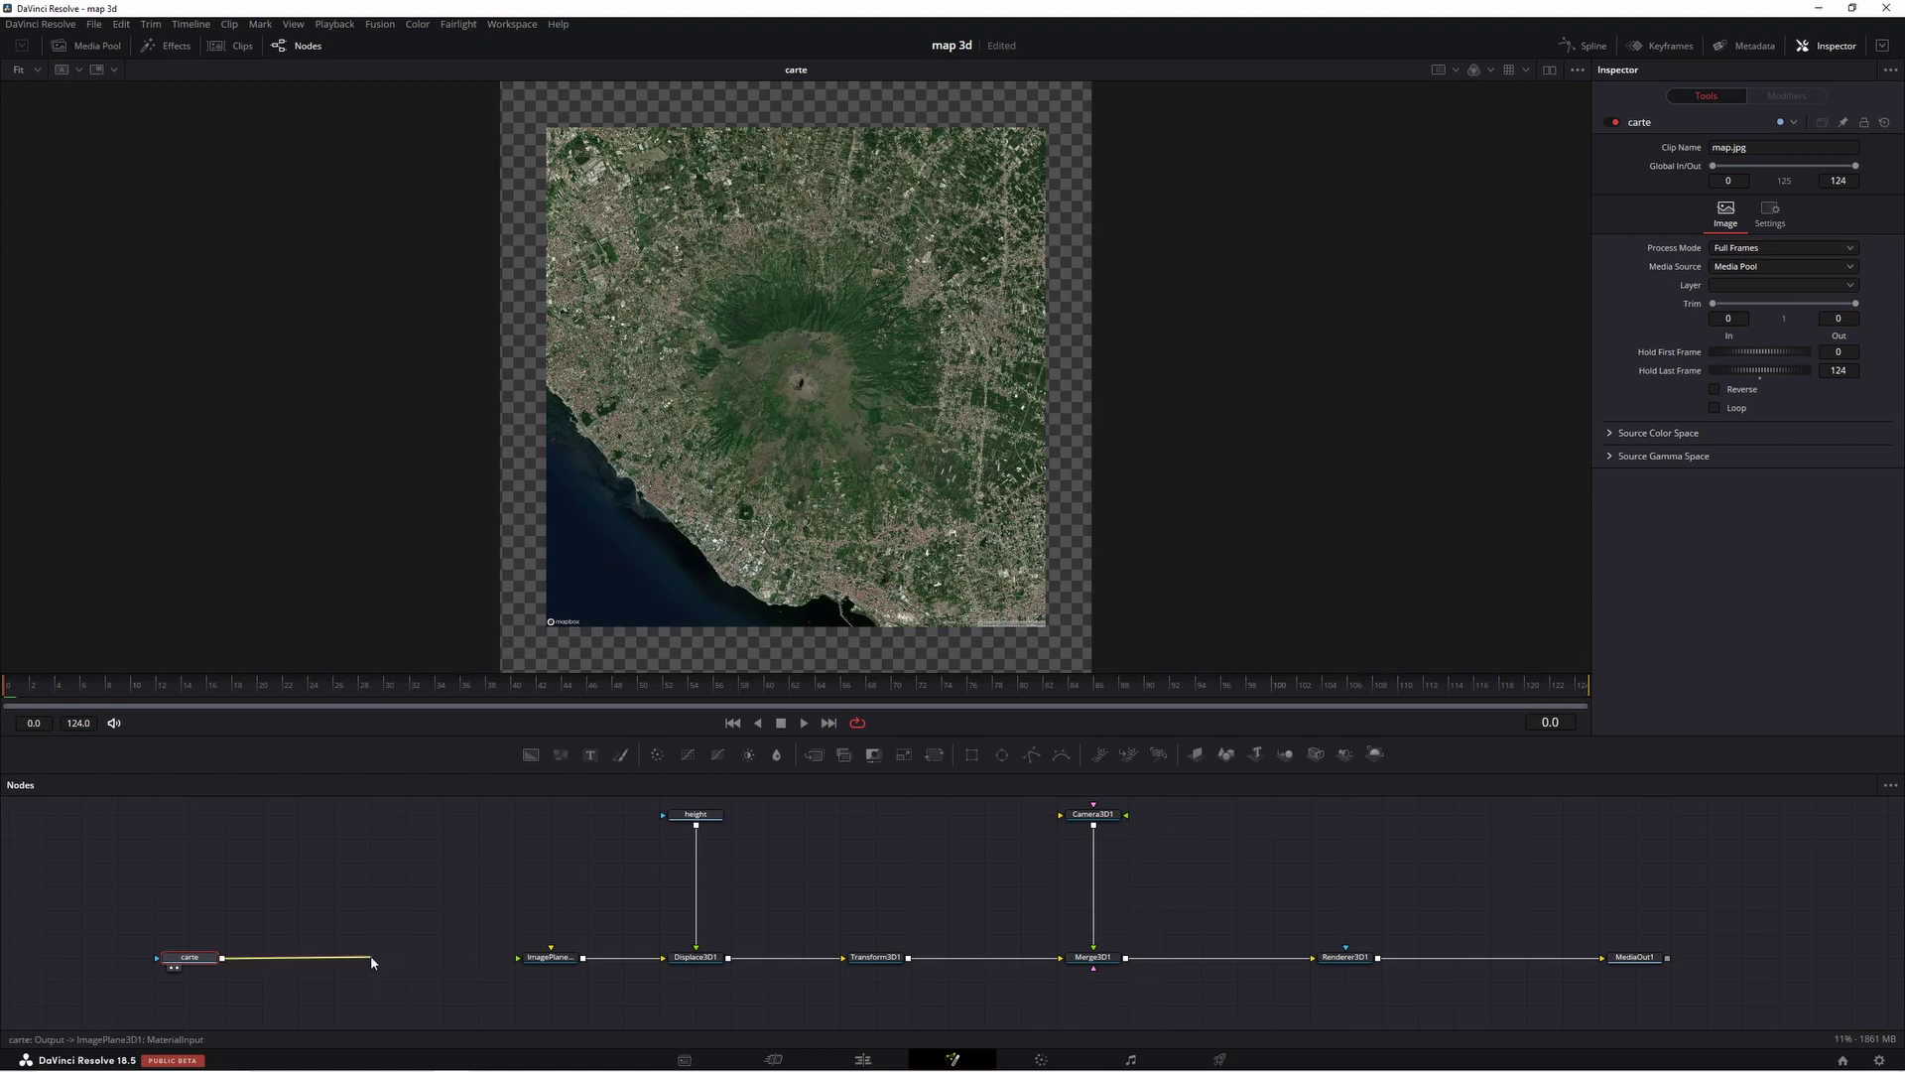
pyautogui.moveTo(531, 754)
pyautogui.mouseDown()
pyautogui.moveTo(188, 1004)
pyautogui.moveTo(223, 1004)
pyautogui.mouseUp()
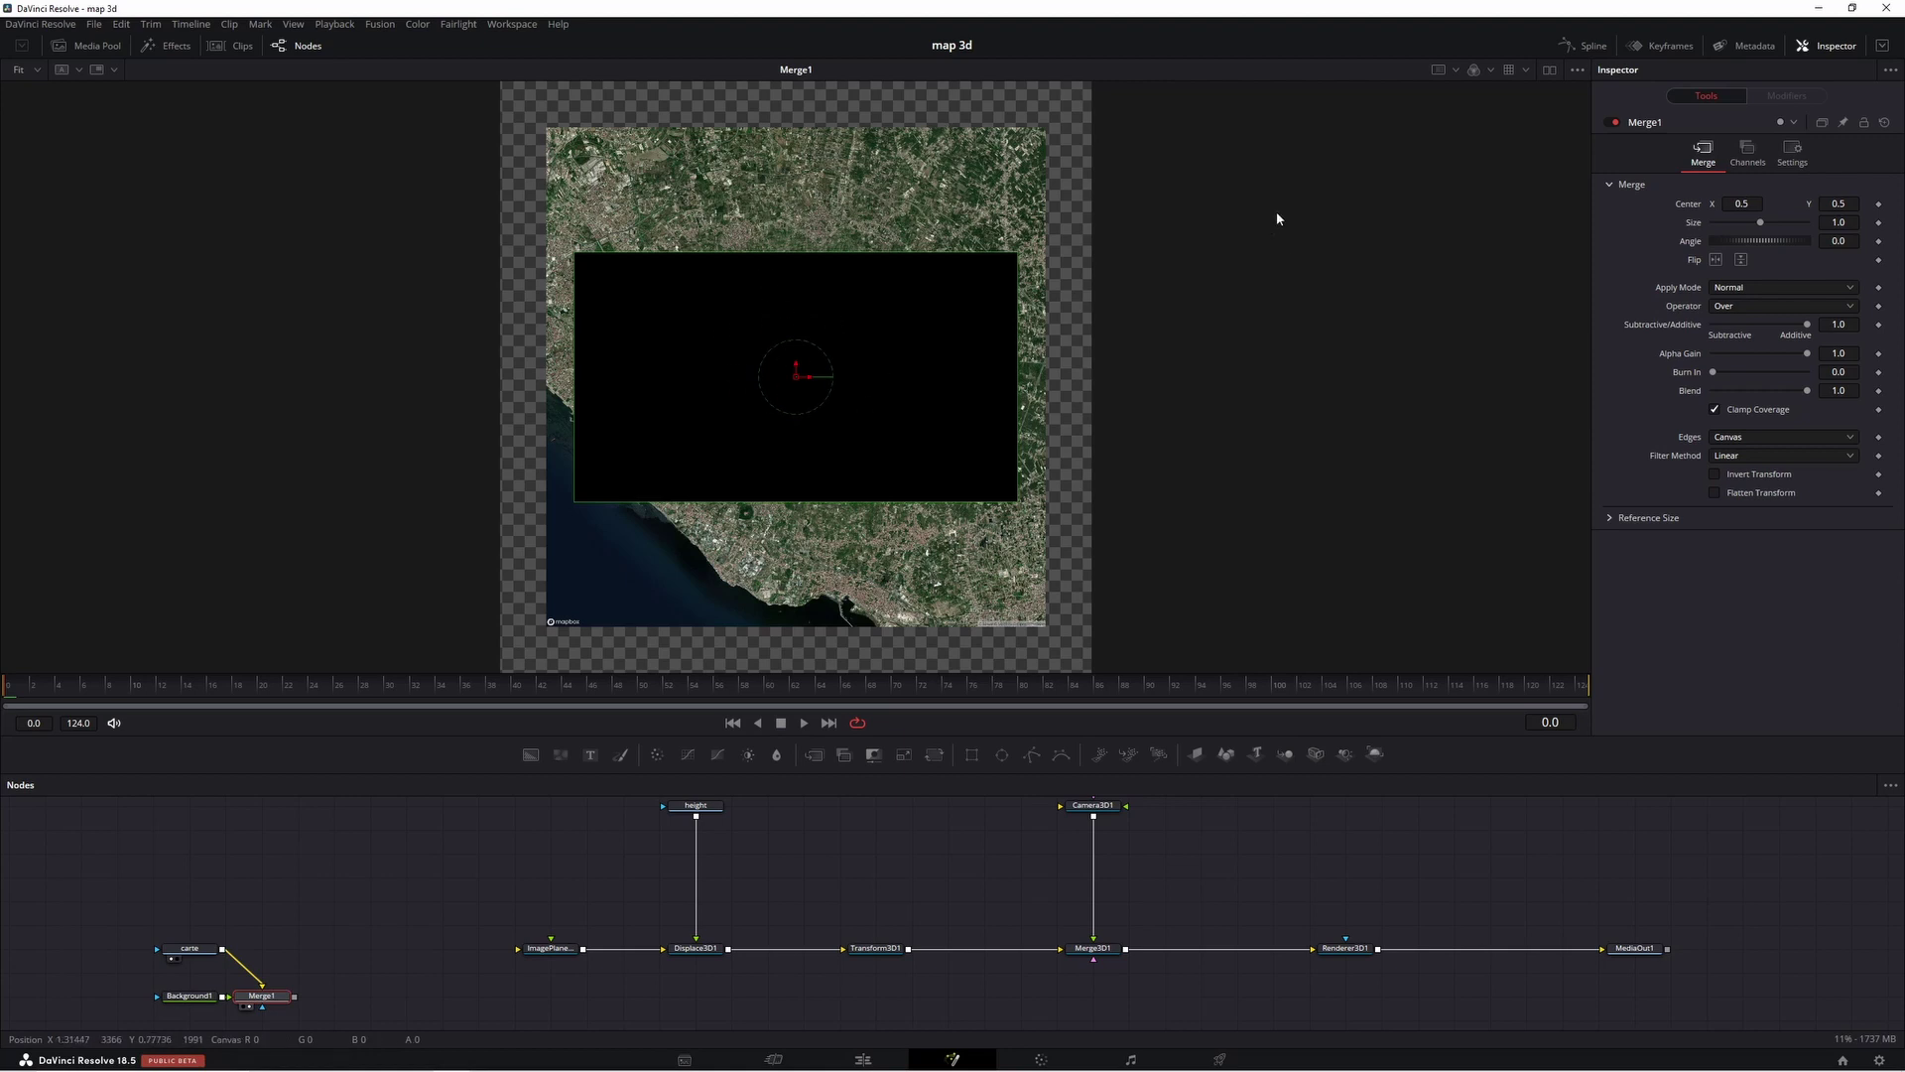
pyautogui.scroll(3, 1277, 219)
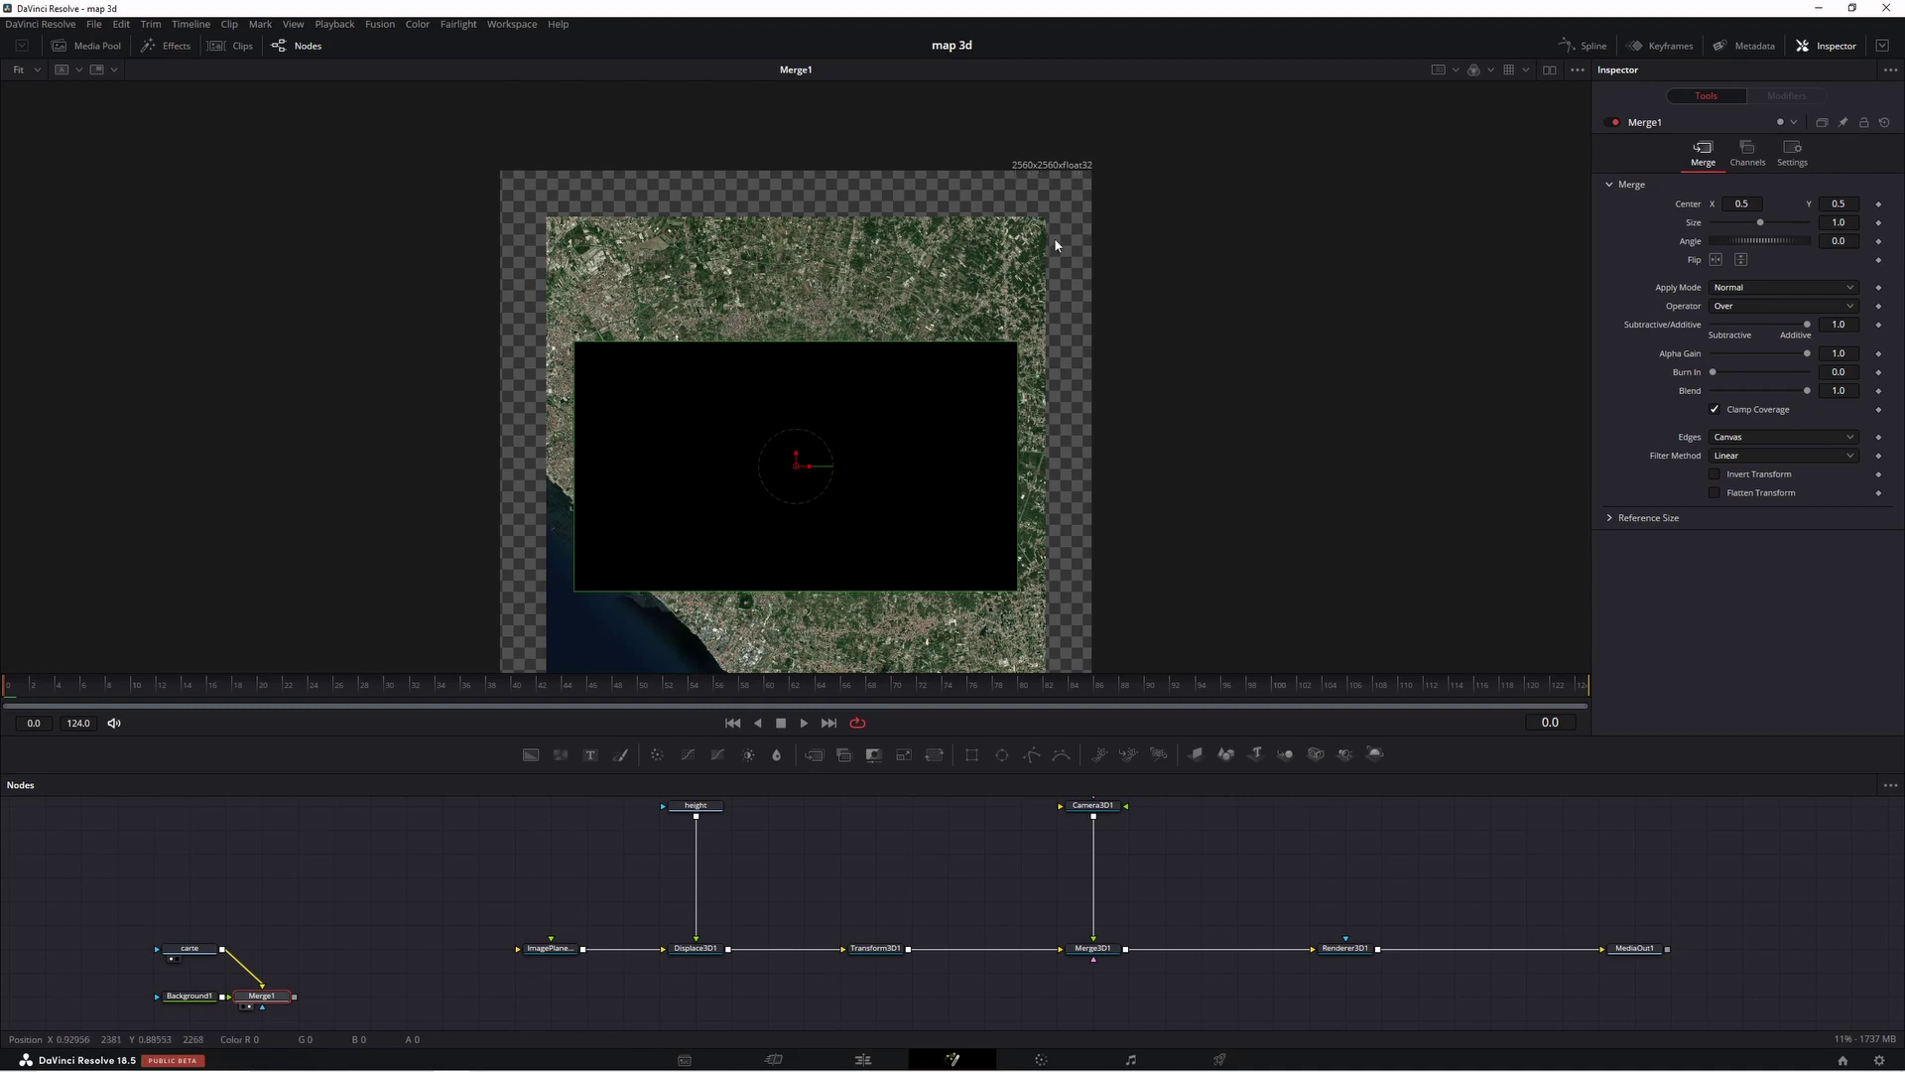
pyautogui.scroll(-1, 1082, 214)
pyautogui.scroll(-1, 1082, 214)
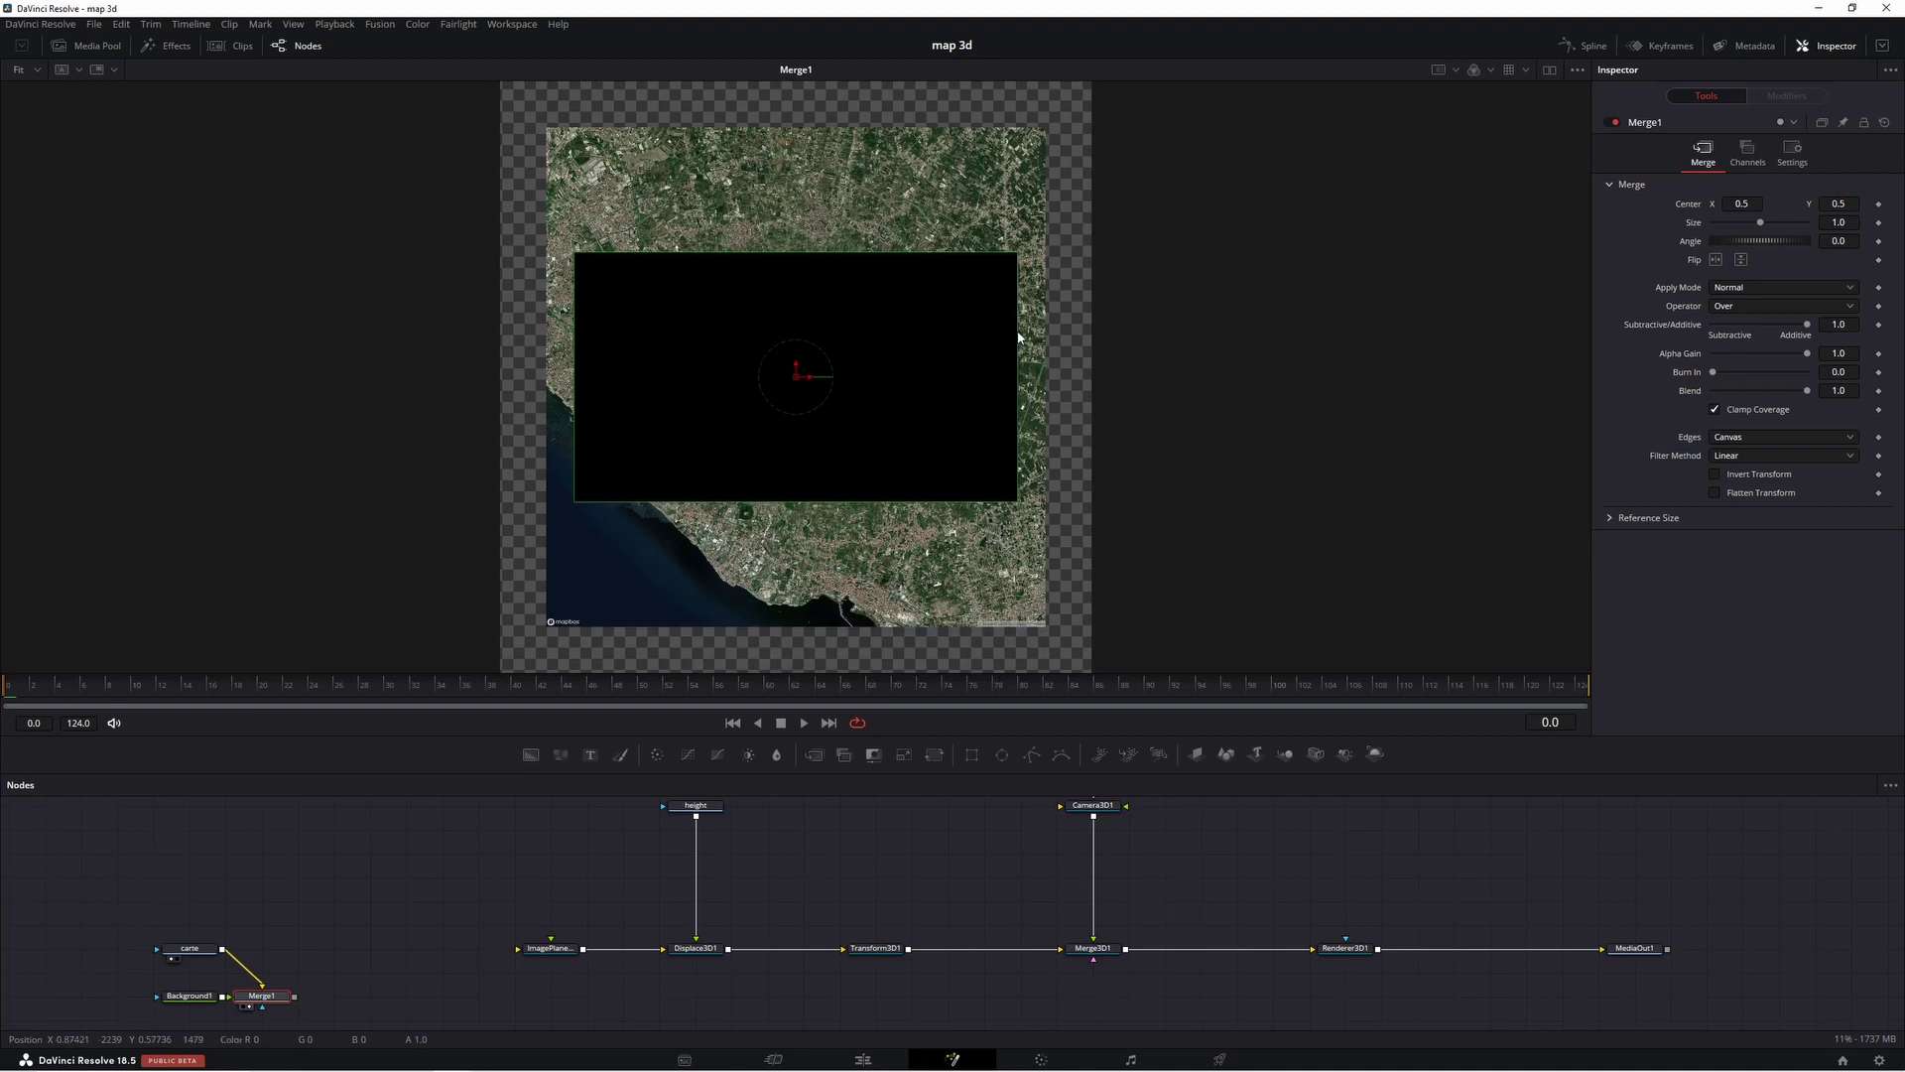
pyautogui.moveTo(1019, 337); pyautogui.dragTo(1019, 338)
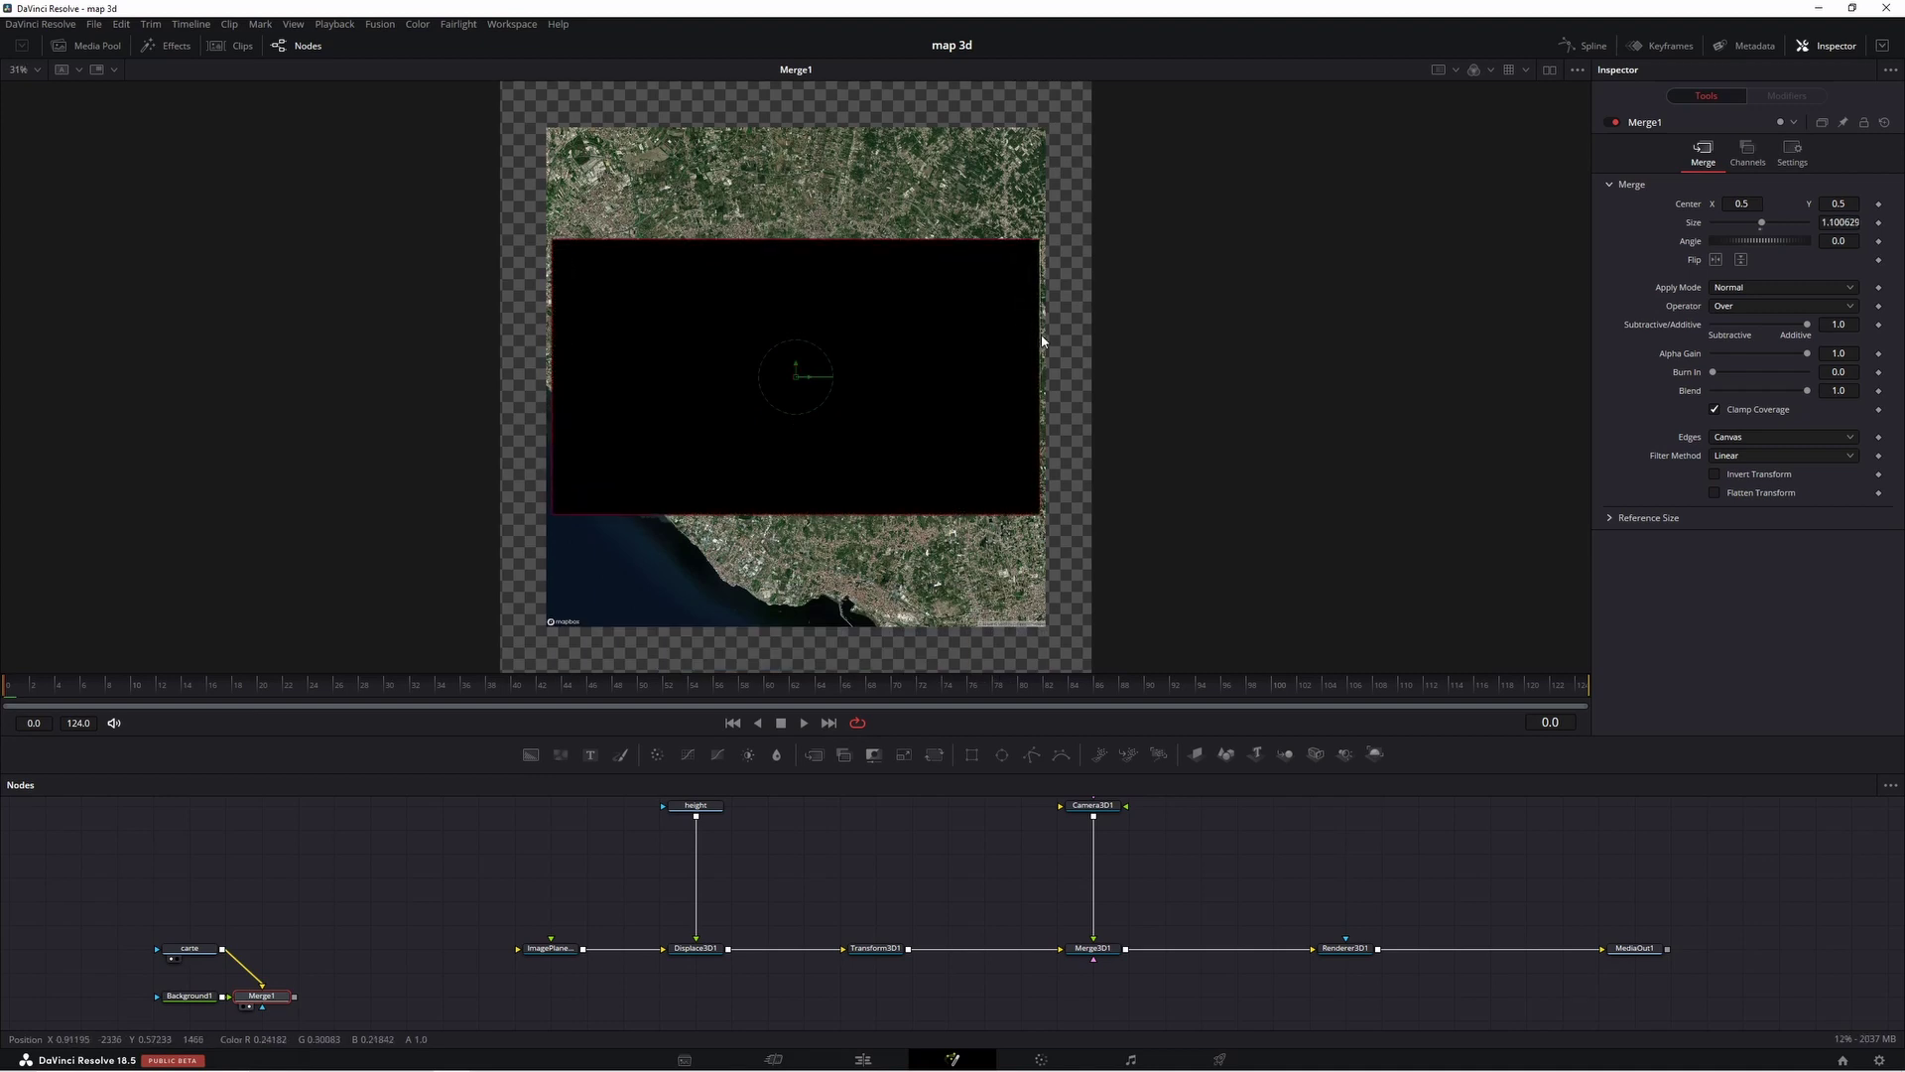
# - Give Background1 a custom square resolution of 2160×2160
pyautogui.click(206, 1004)
pyautogui.click(1748, 193)
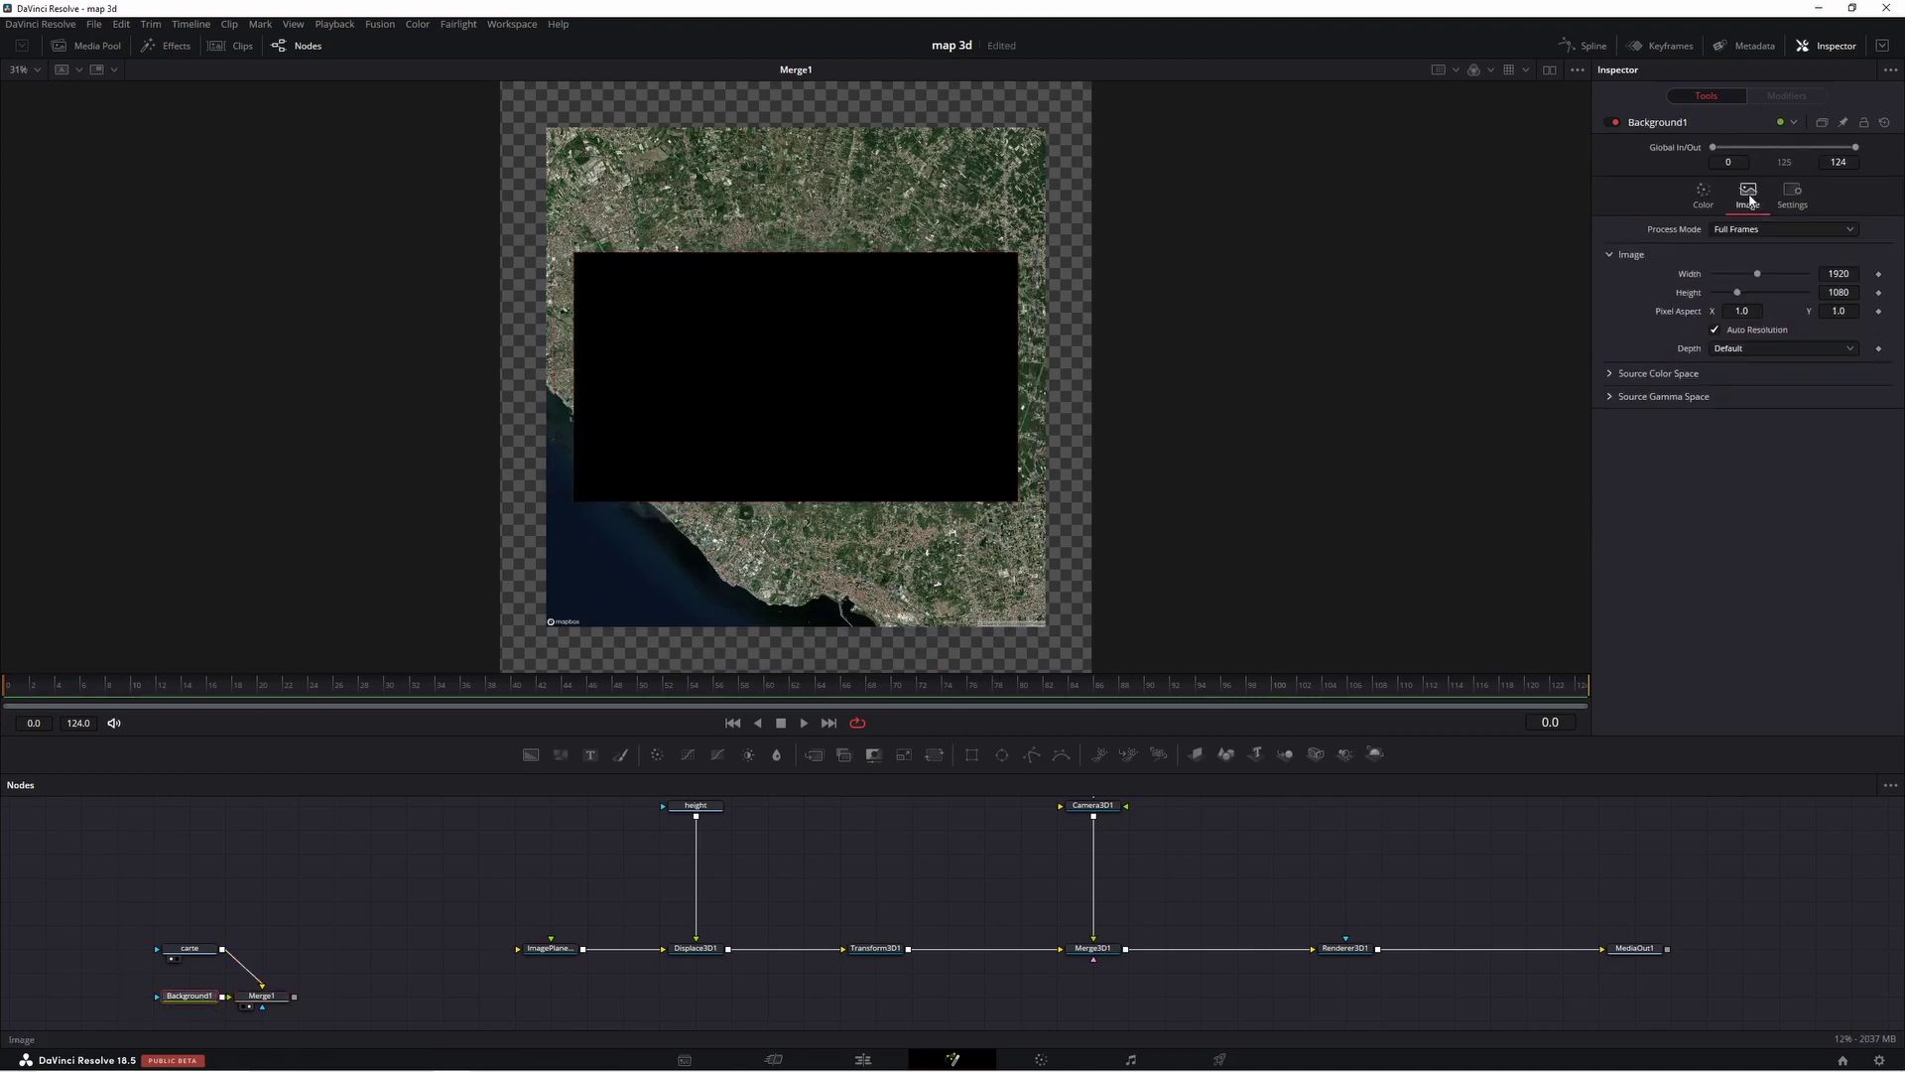
pyautogui.click(1714, 329)
pyautogui.click(1838, 273)
pyautogui.write('2500')
pyautogui.press('Tab')
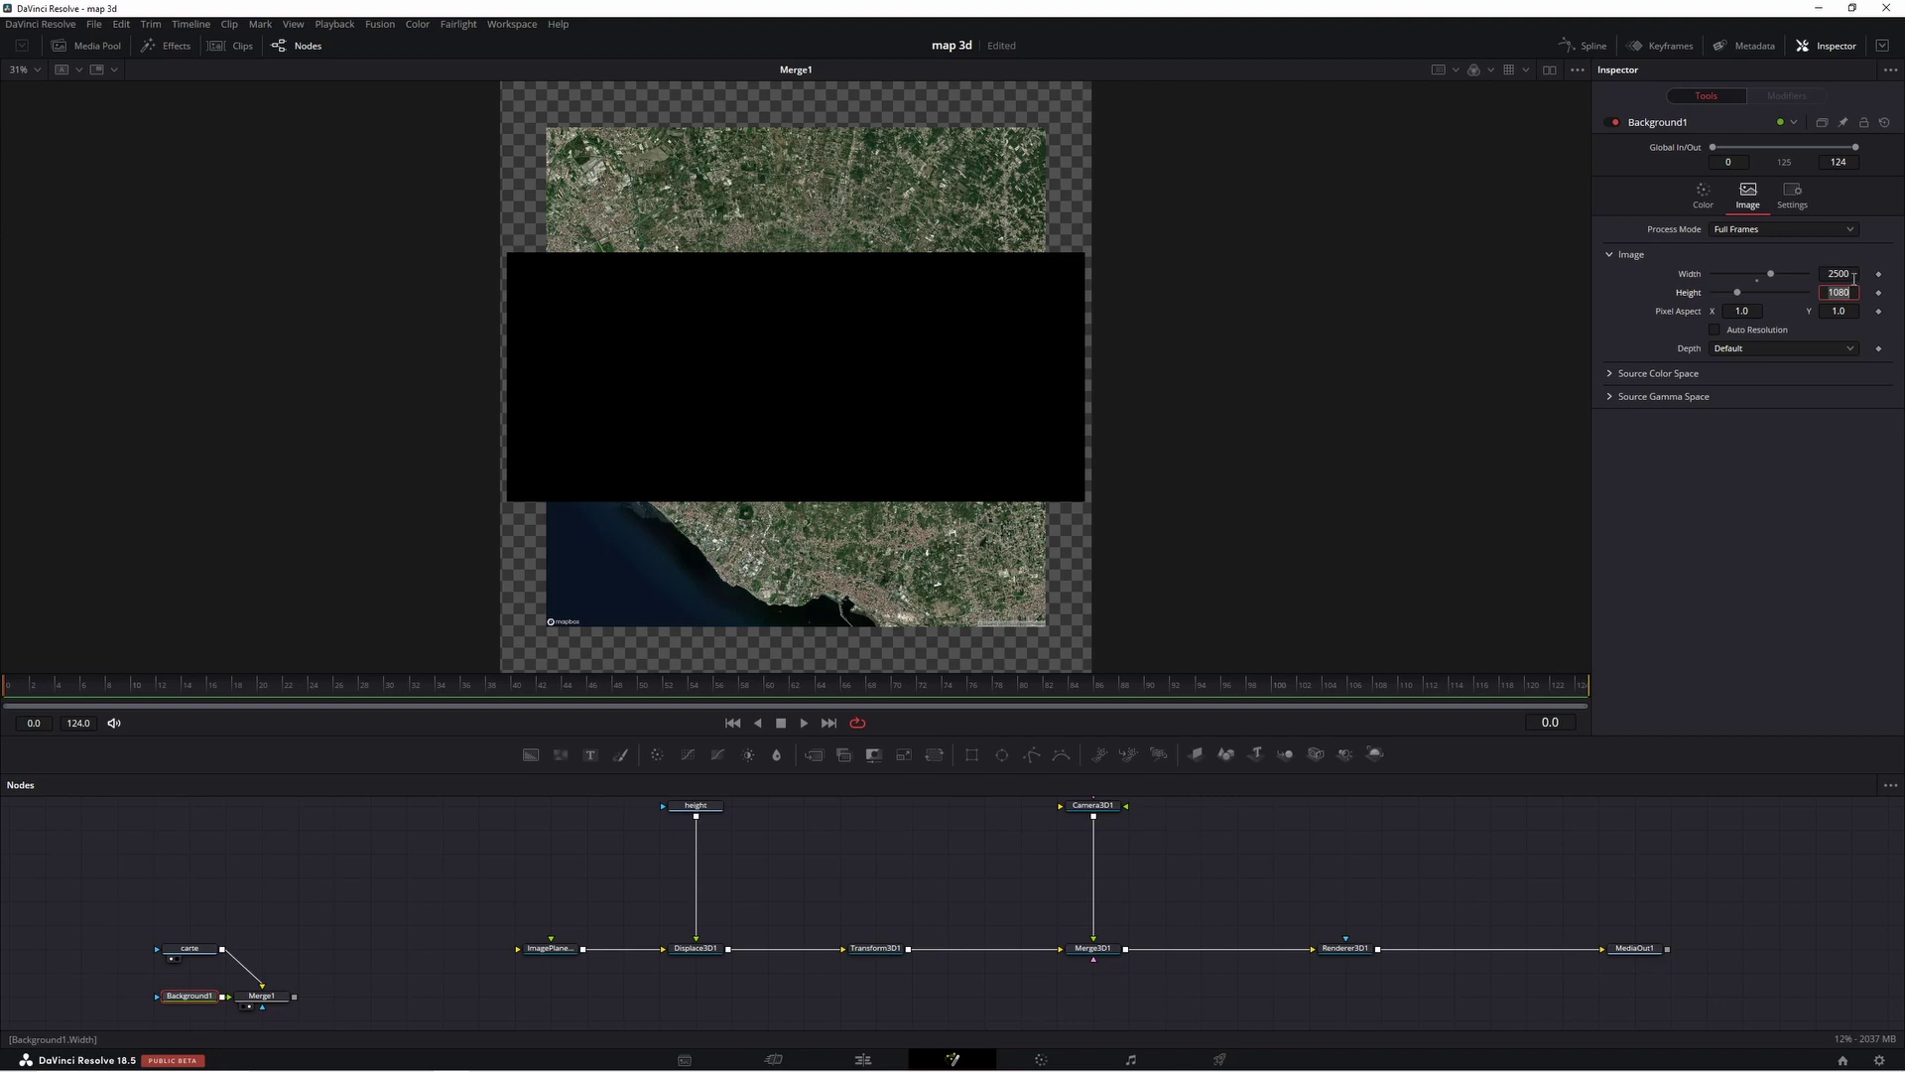
pyautogui.moveTo(1772, 281); pyautogui.dragTo(1863, 283)
pyautogui.rightClick(1764, 278)
pyautogui.press('Escape')
pyautogui.doubleClick(1847, 276)
pyautogui.write('2919')
pyautogui.press('Return')
pyautogui.moveTo(1838, 273); pyautogui.dragTo(1295, 296)
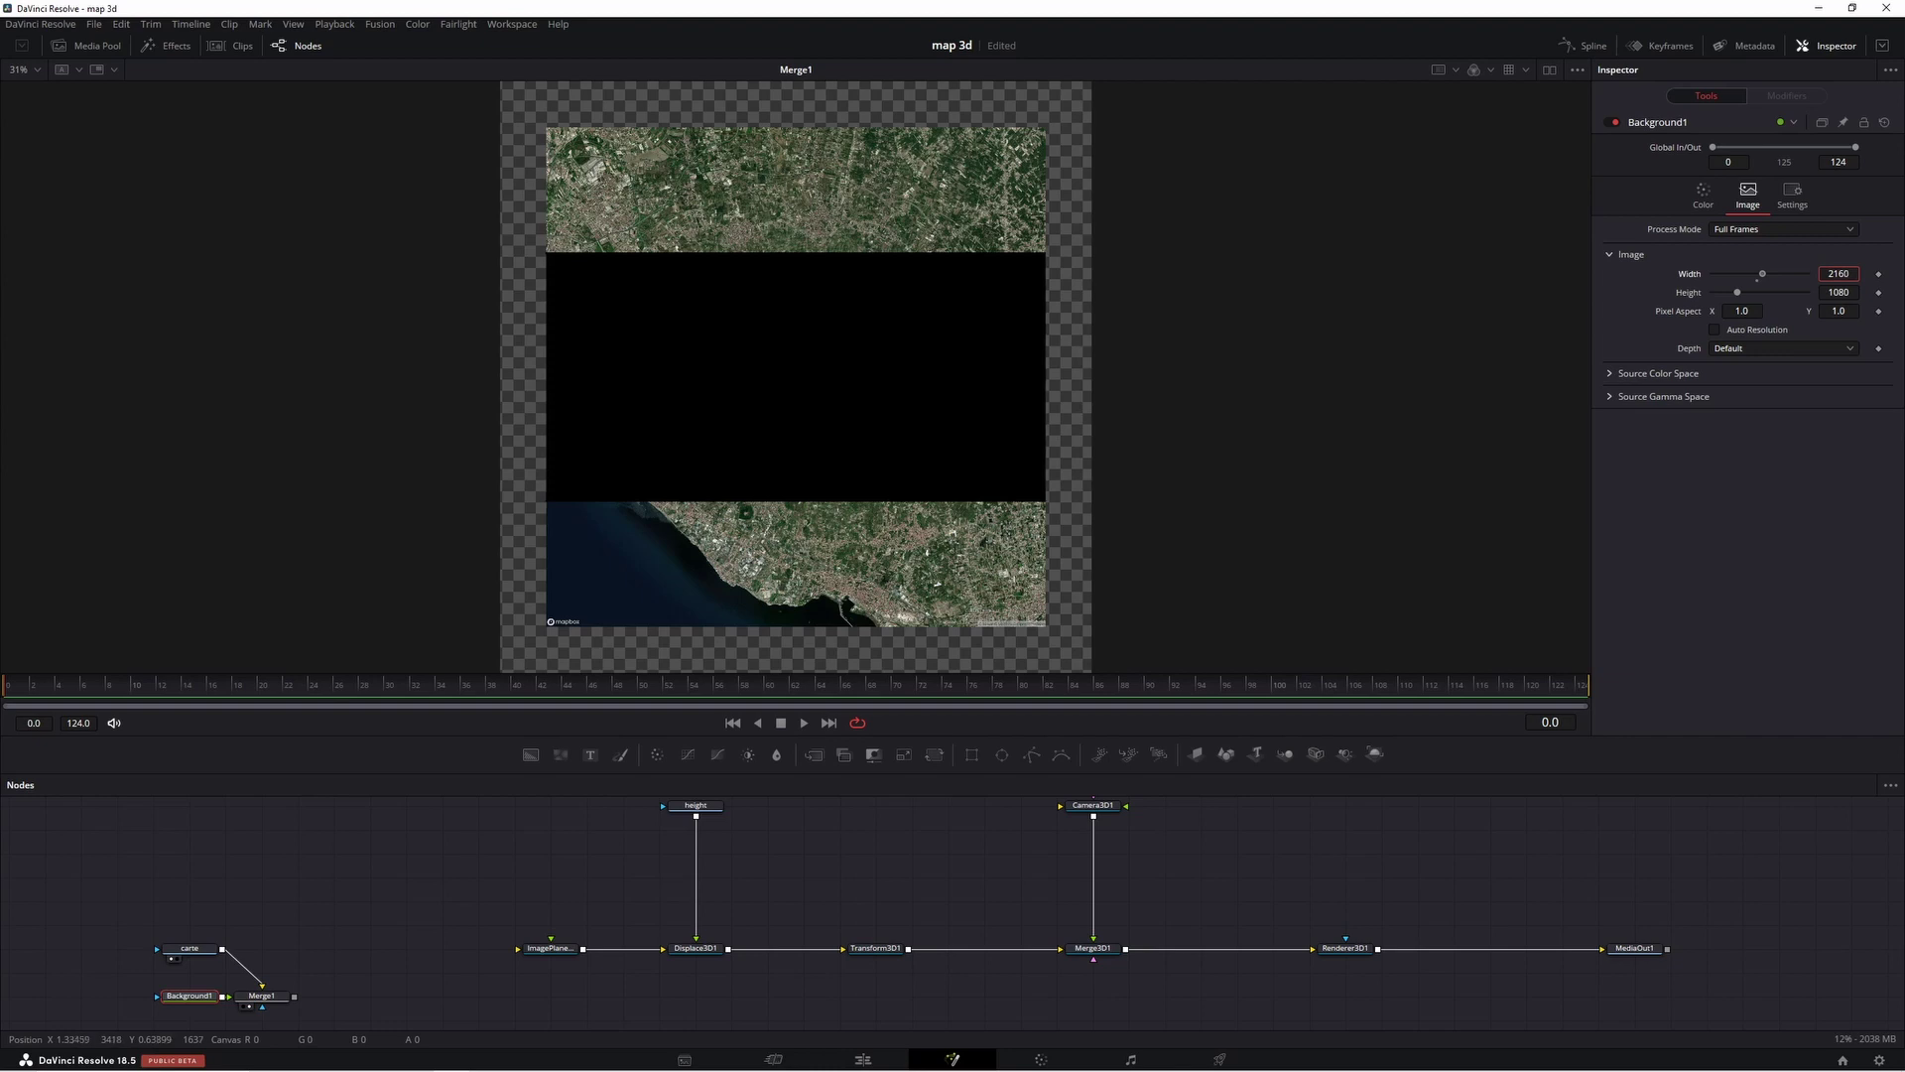
pyautogui.click(1850, 292)
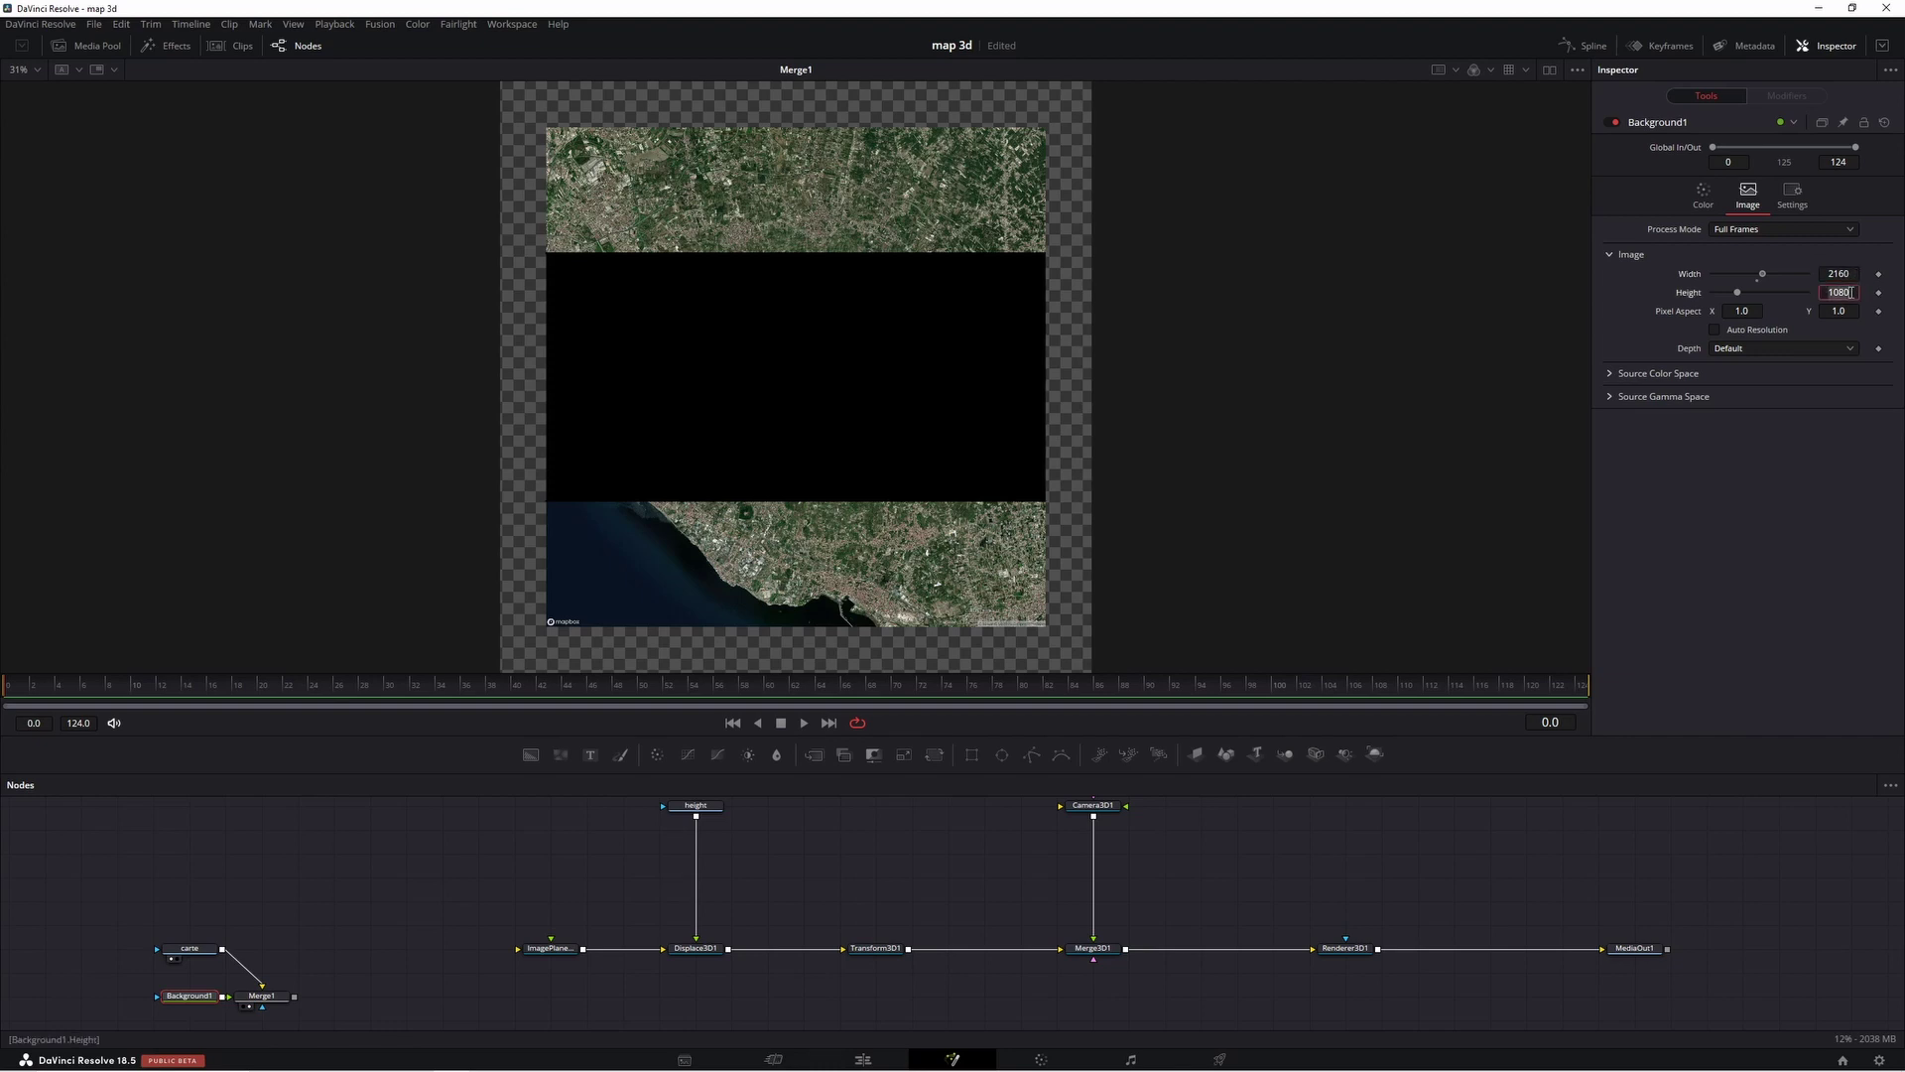
pyautogui.write('2160')
pyautogui.press('Return')
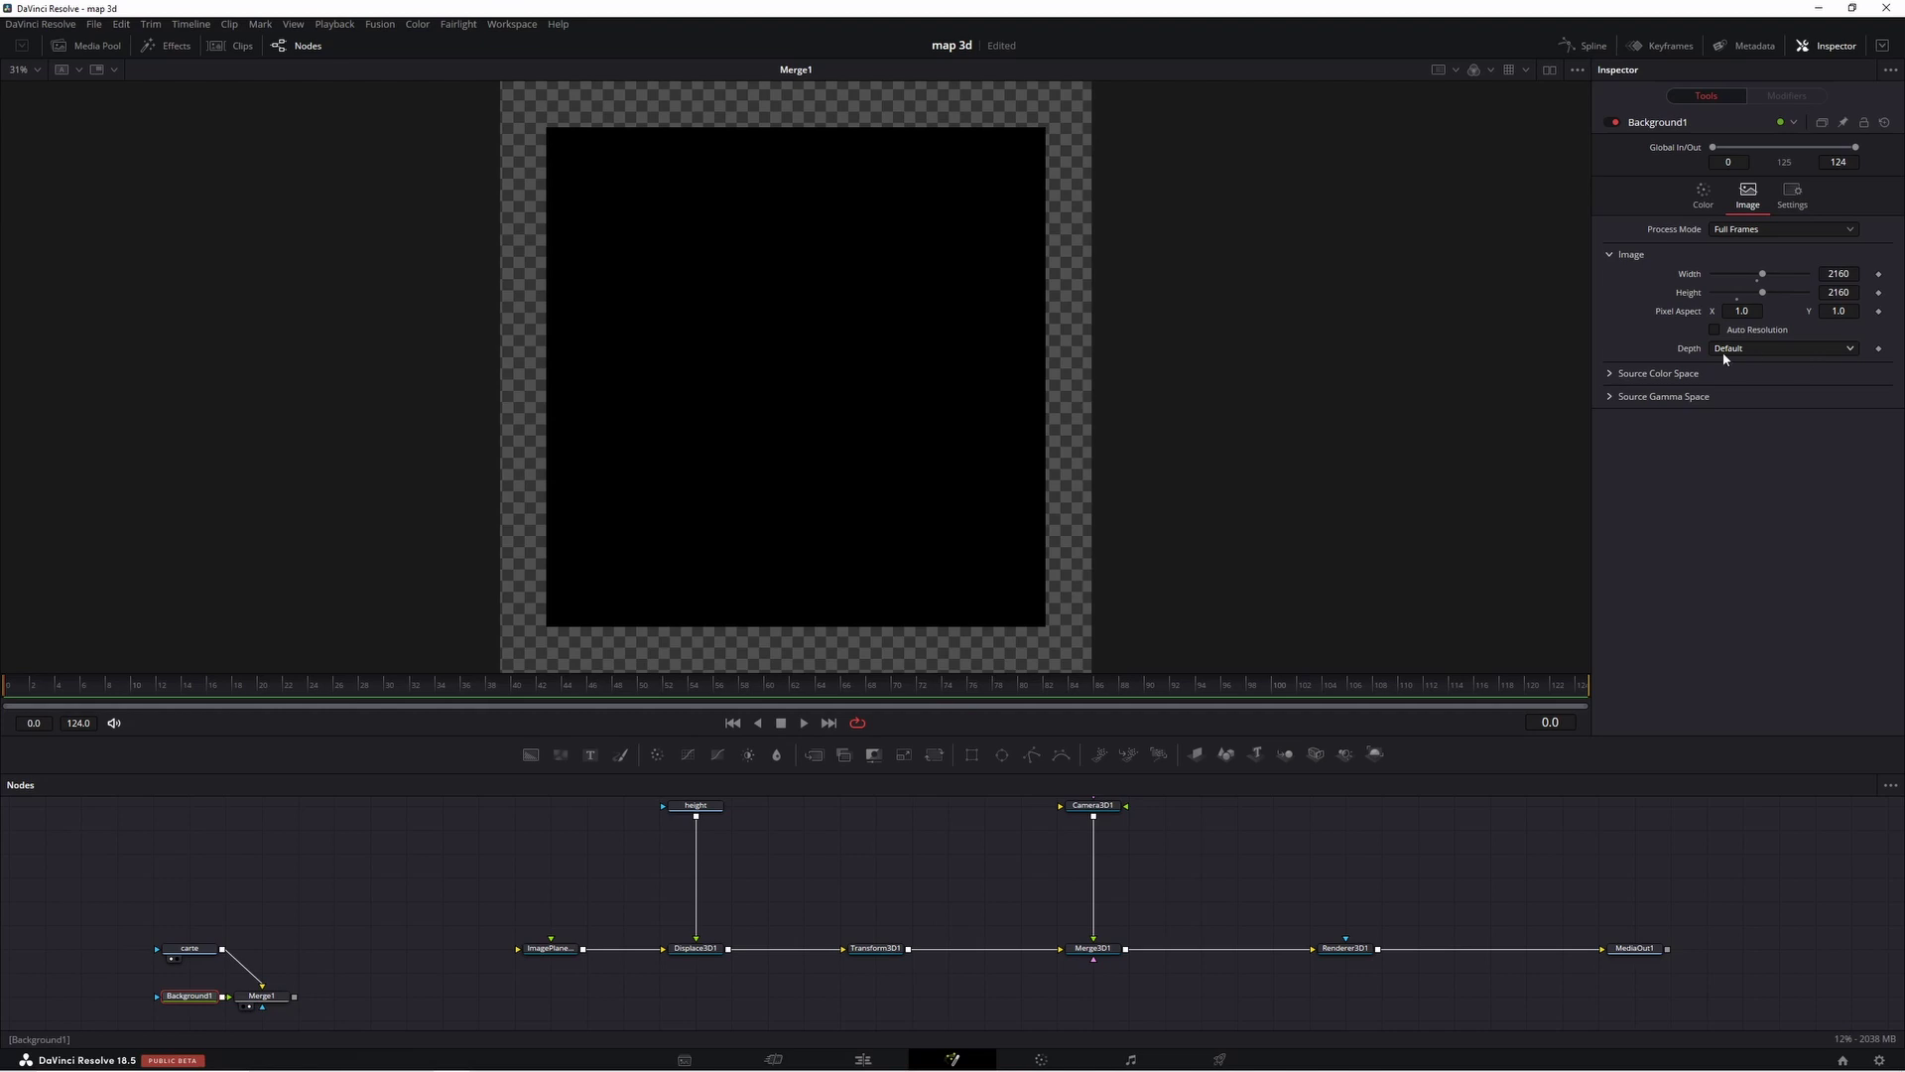
# - Make the background orange with Red at 0.787 and add a Polygon1 node
pyautogui.click(1702, 192)
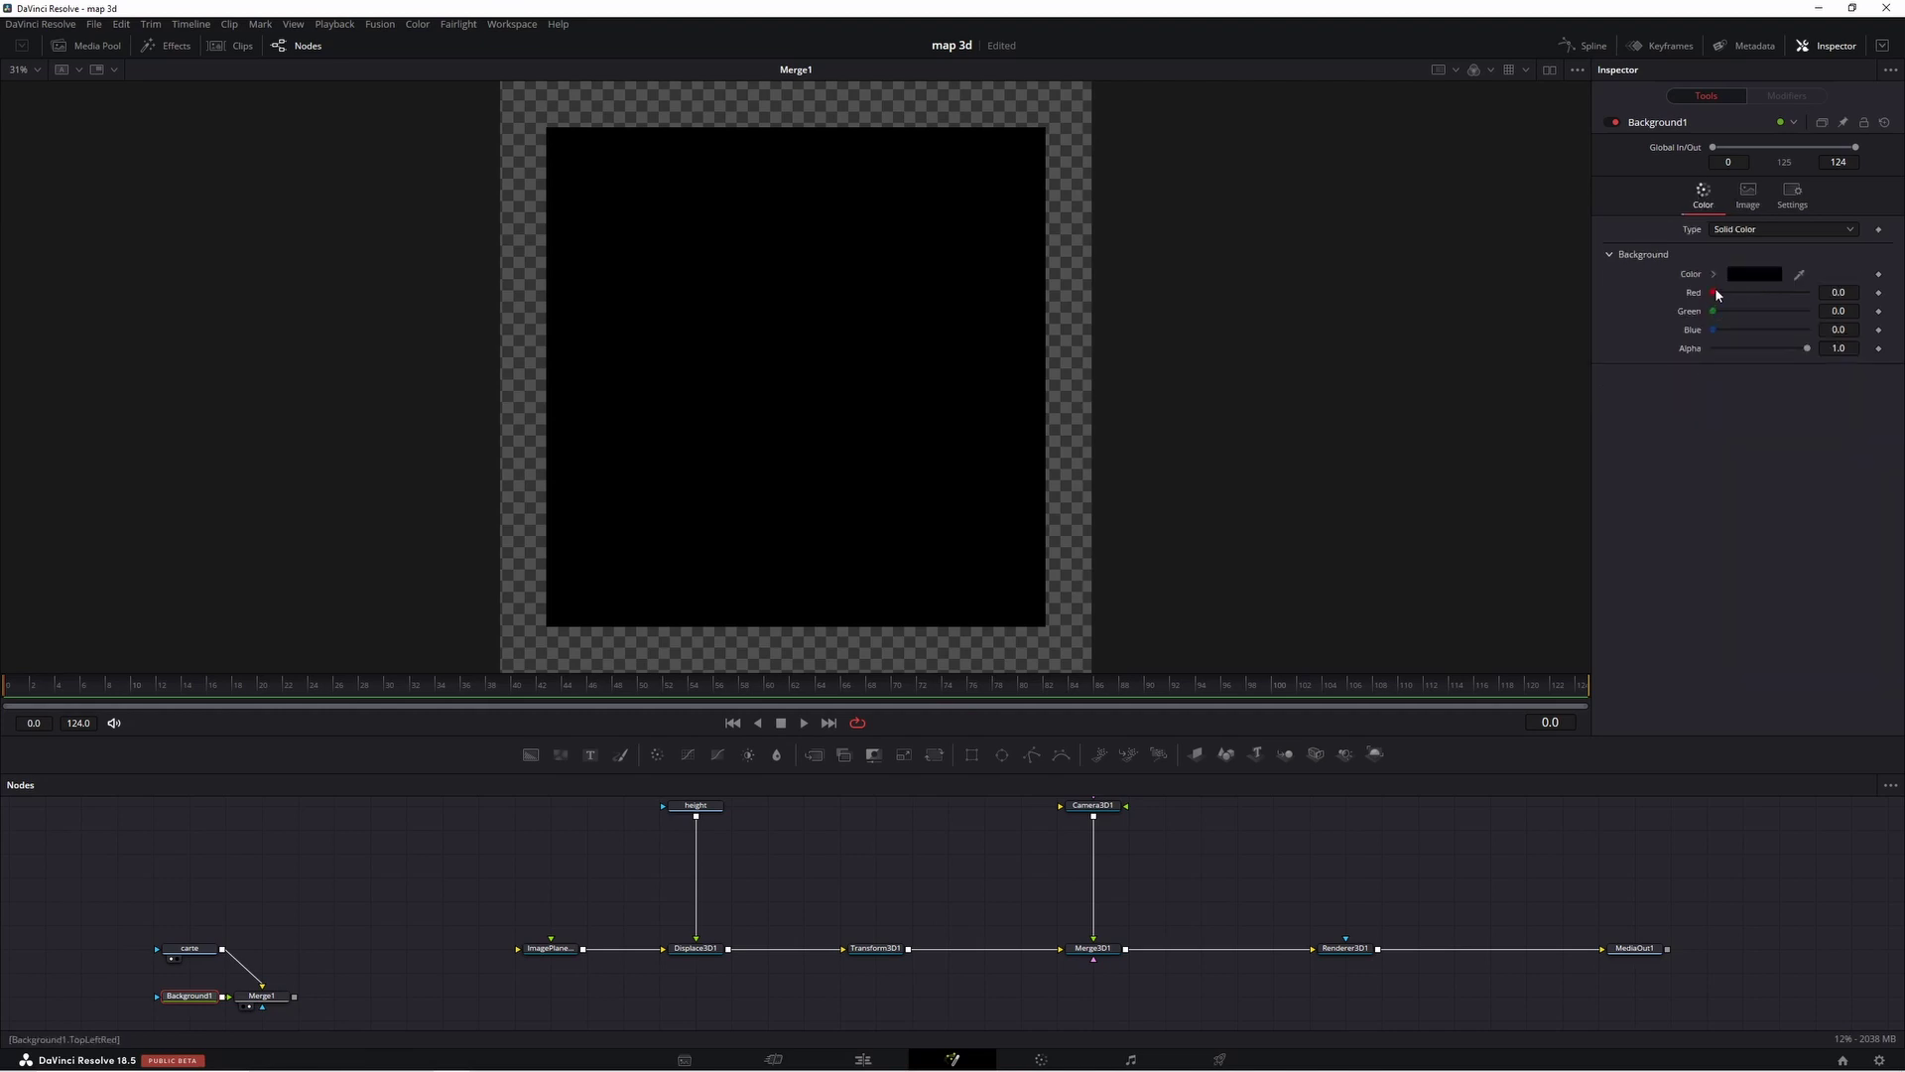
pyautogui.moveTo(1716, 296)
pyautogui.mouseDown()
pyautogui.moveTo(1791, 299)
pyautogui.moveTo(1767, 313)
pyautogui.mouseUp()
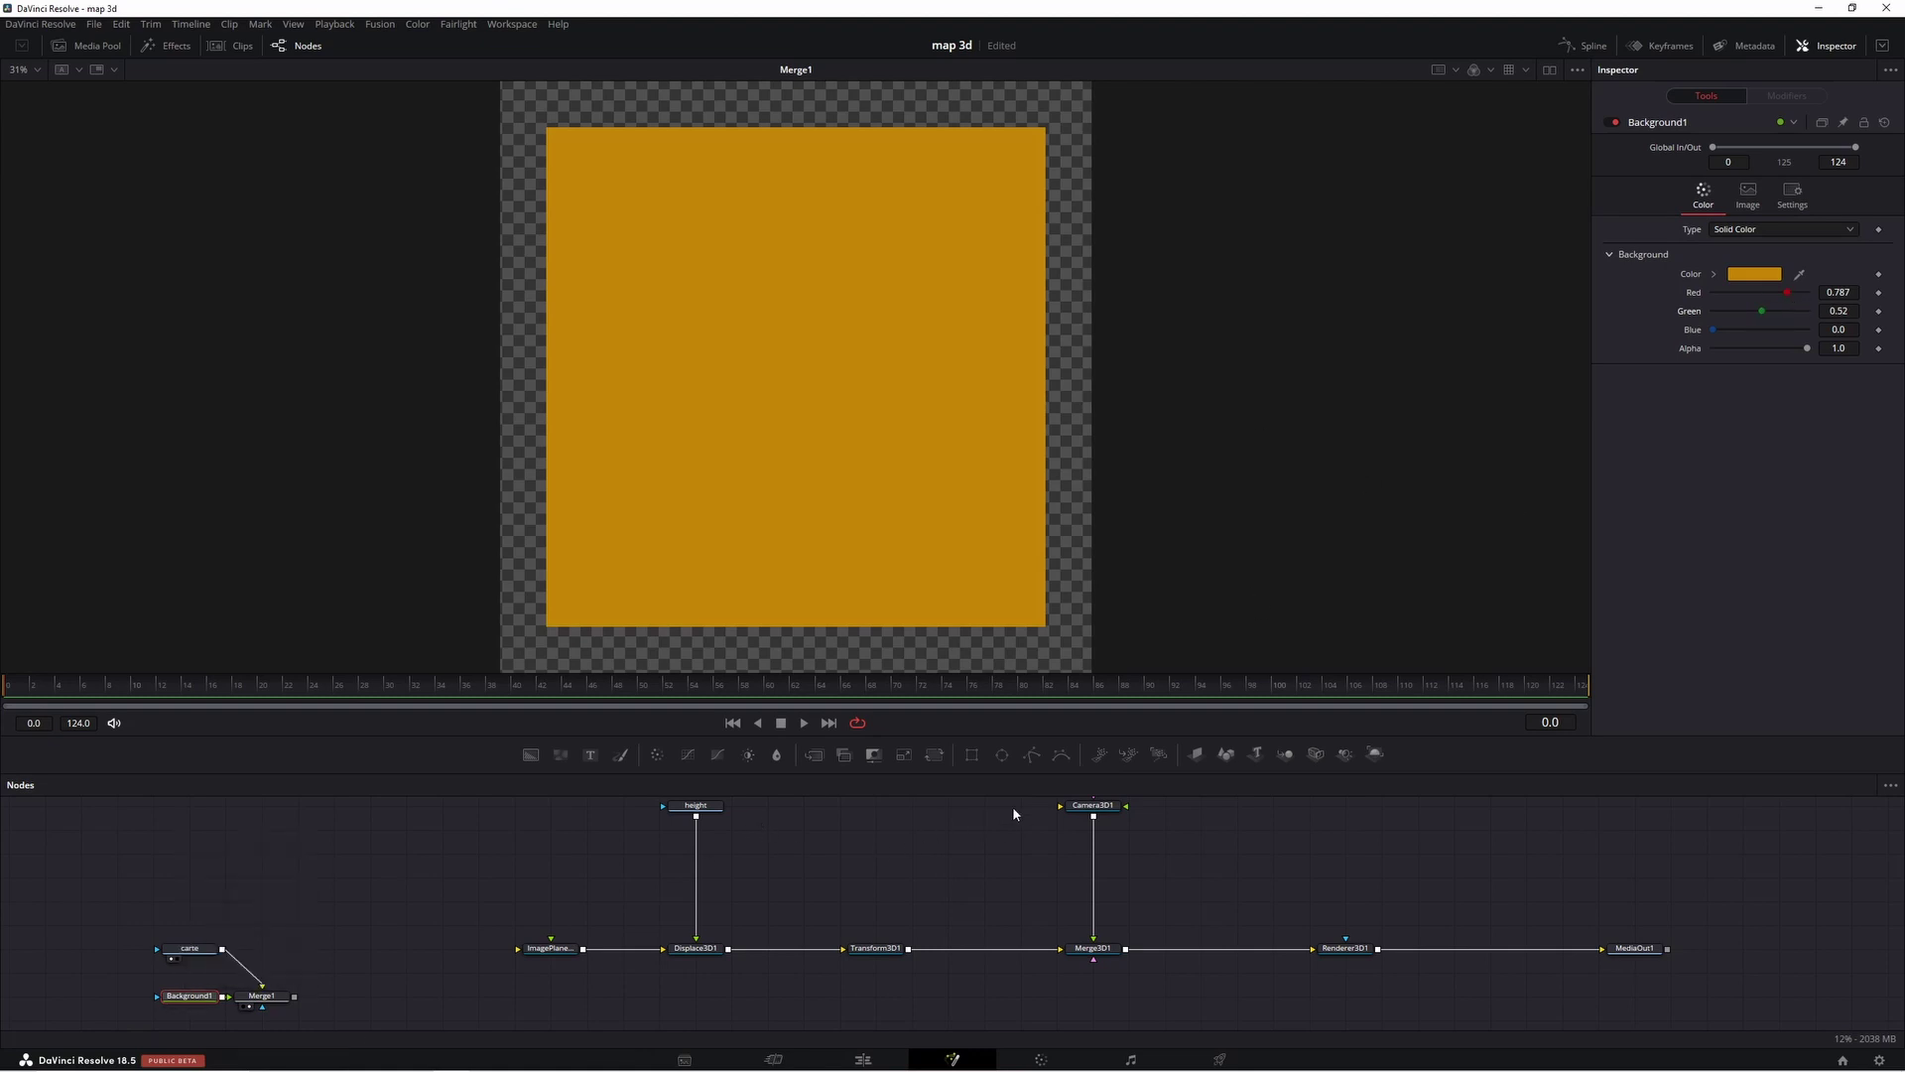
pyautogui.click(1032, 754)
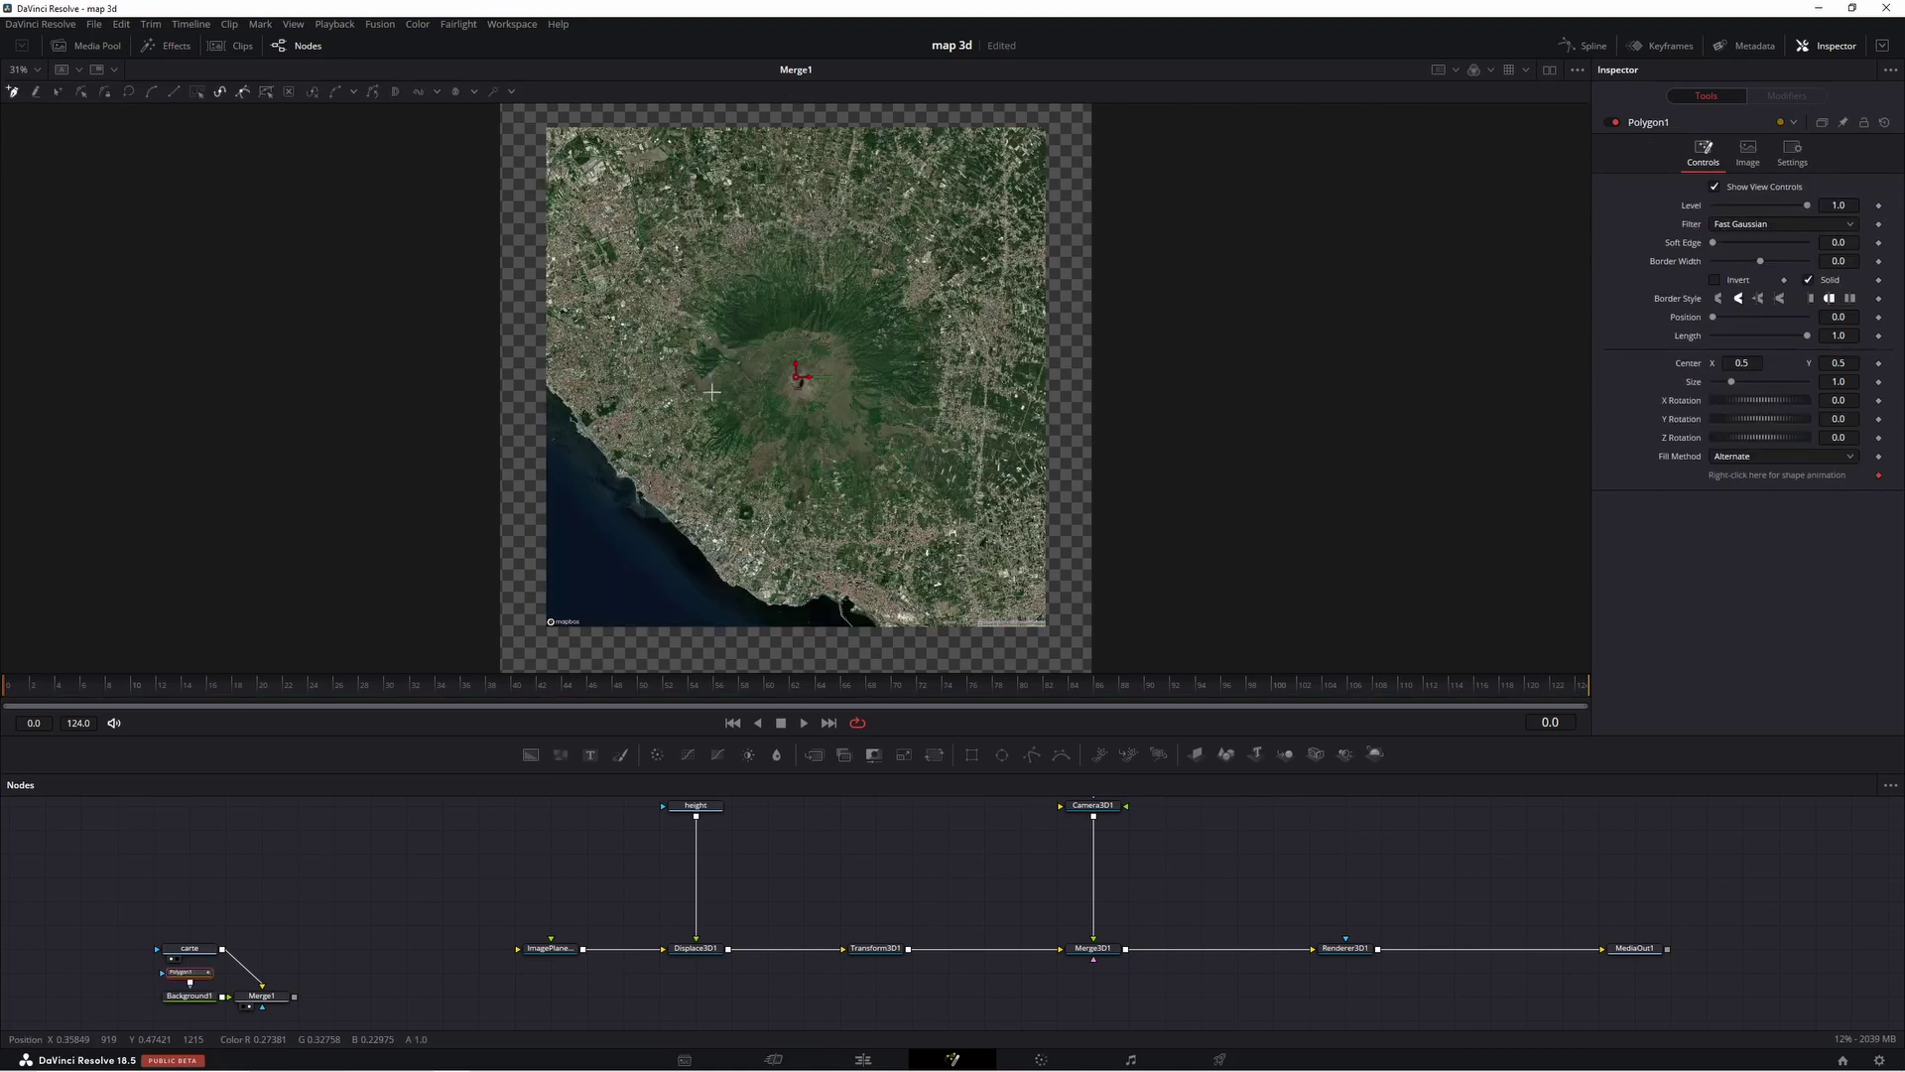
# - Zoom in on the crater and trace the polygon along the trail to the crater's southern rim
pyautogui.scroll(2, 712, 392)
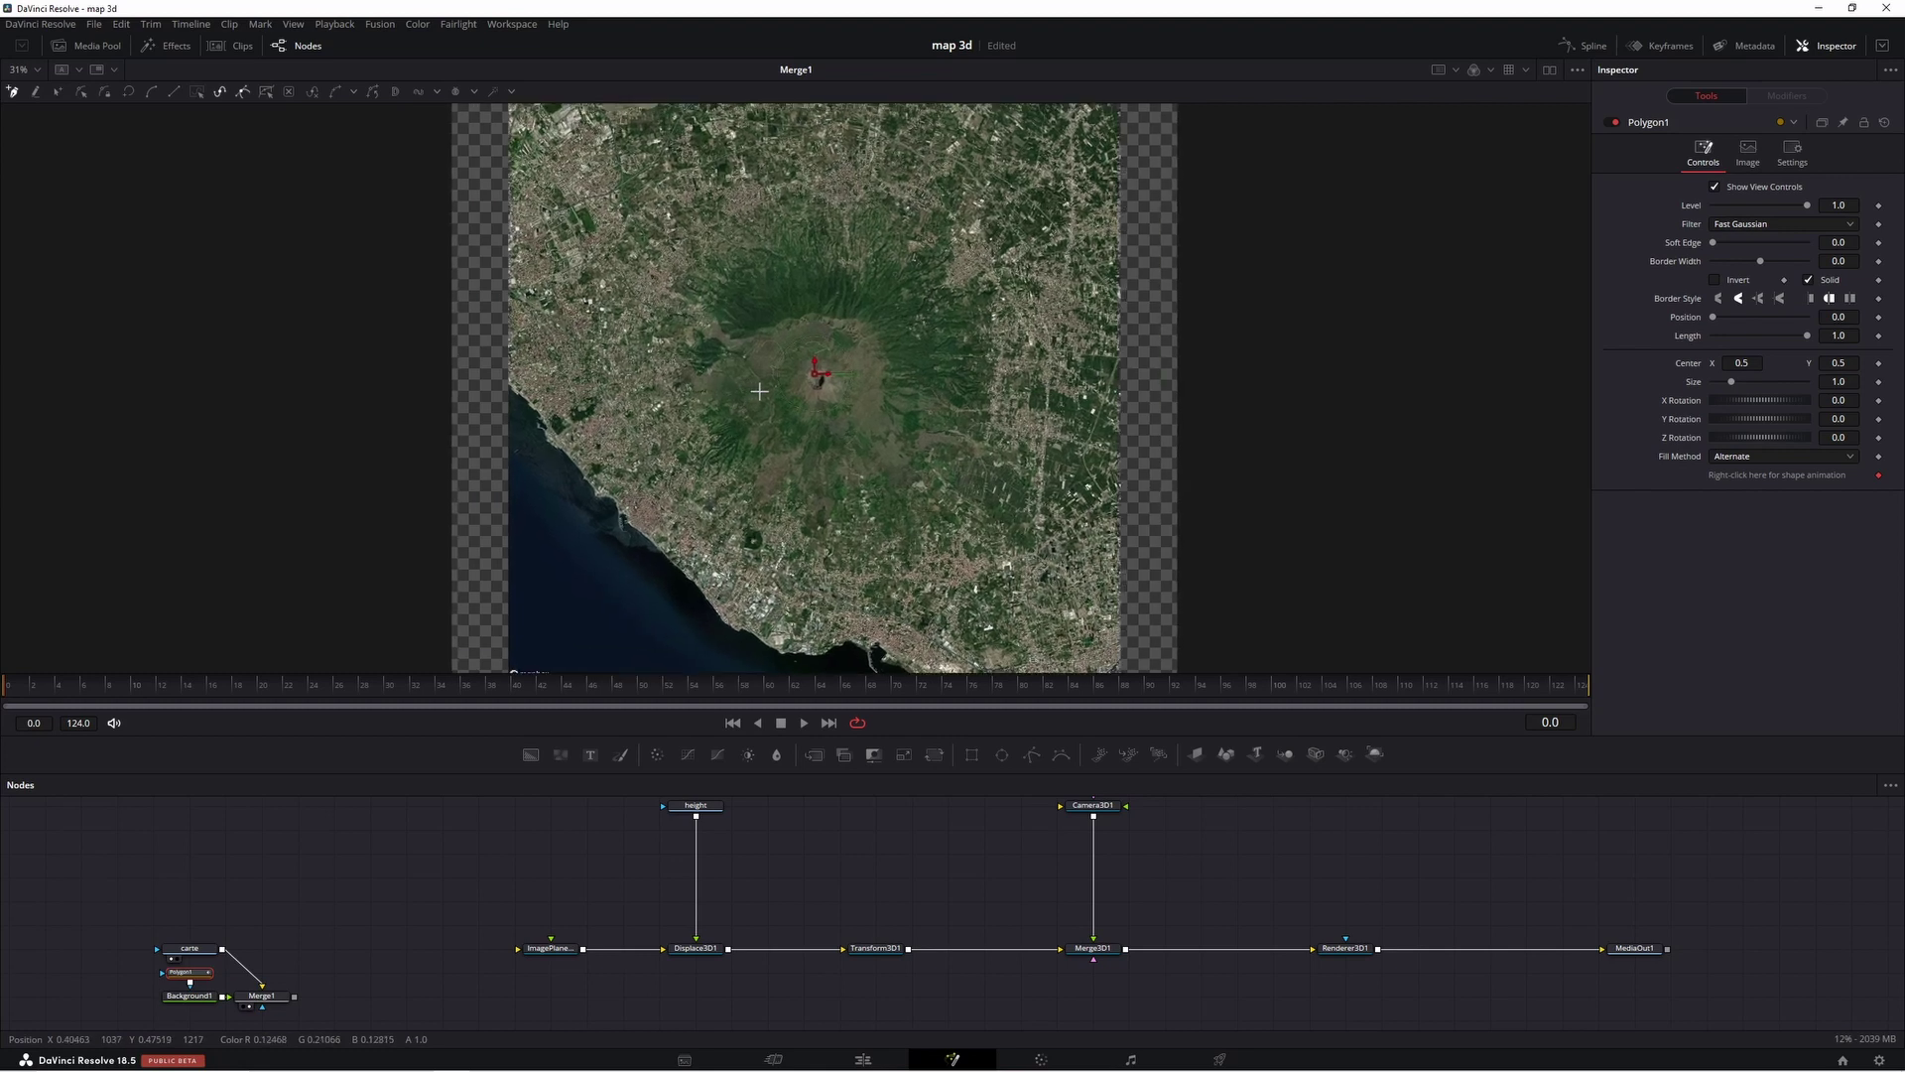
pyautogui.scroll(2, 794, 390)
pyautogui.scroll(3, 943, 388)
pyautogui.scroll(3, 1069, 386)
pyautogui.scroll(2, 1142, 338)
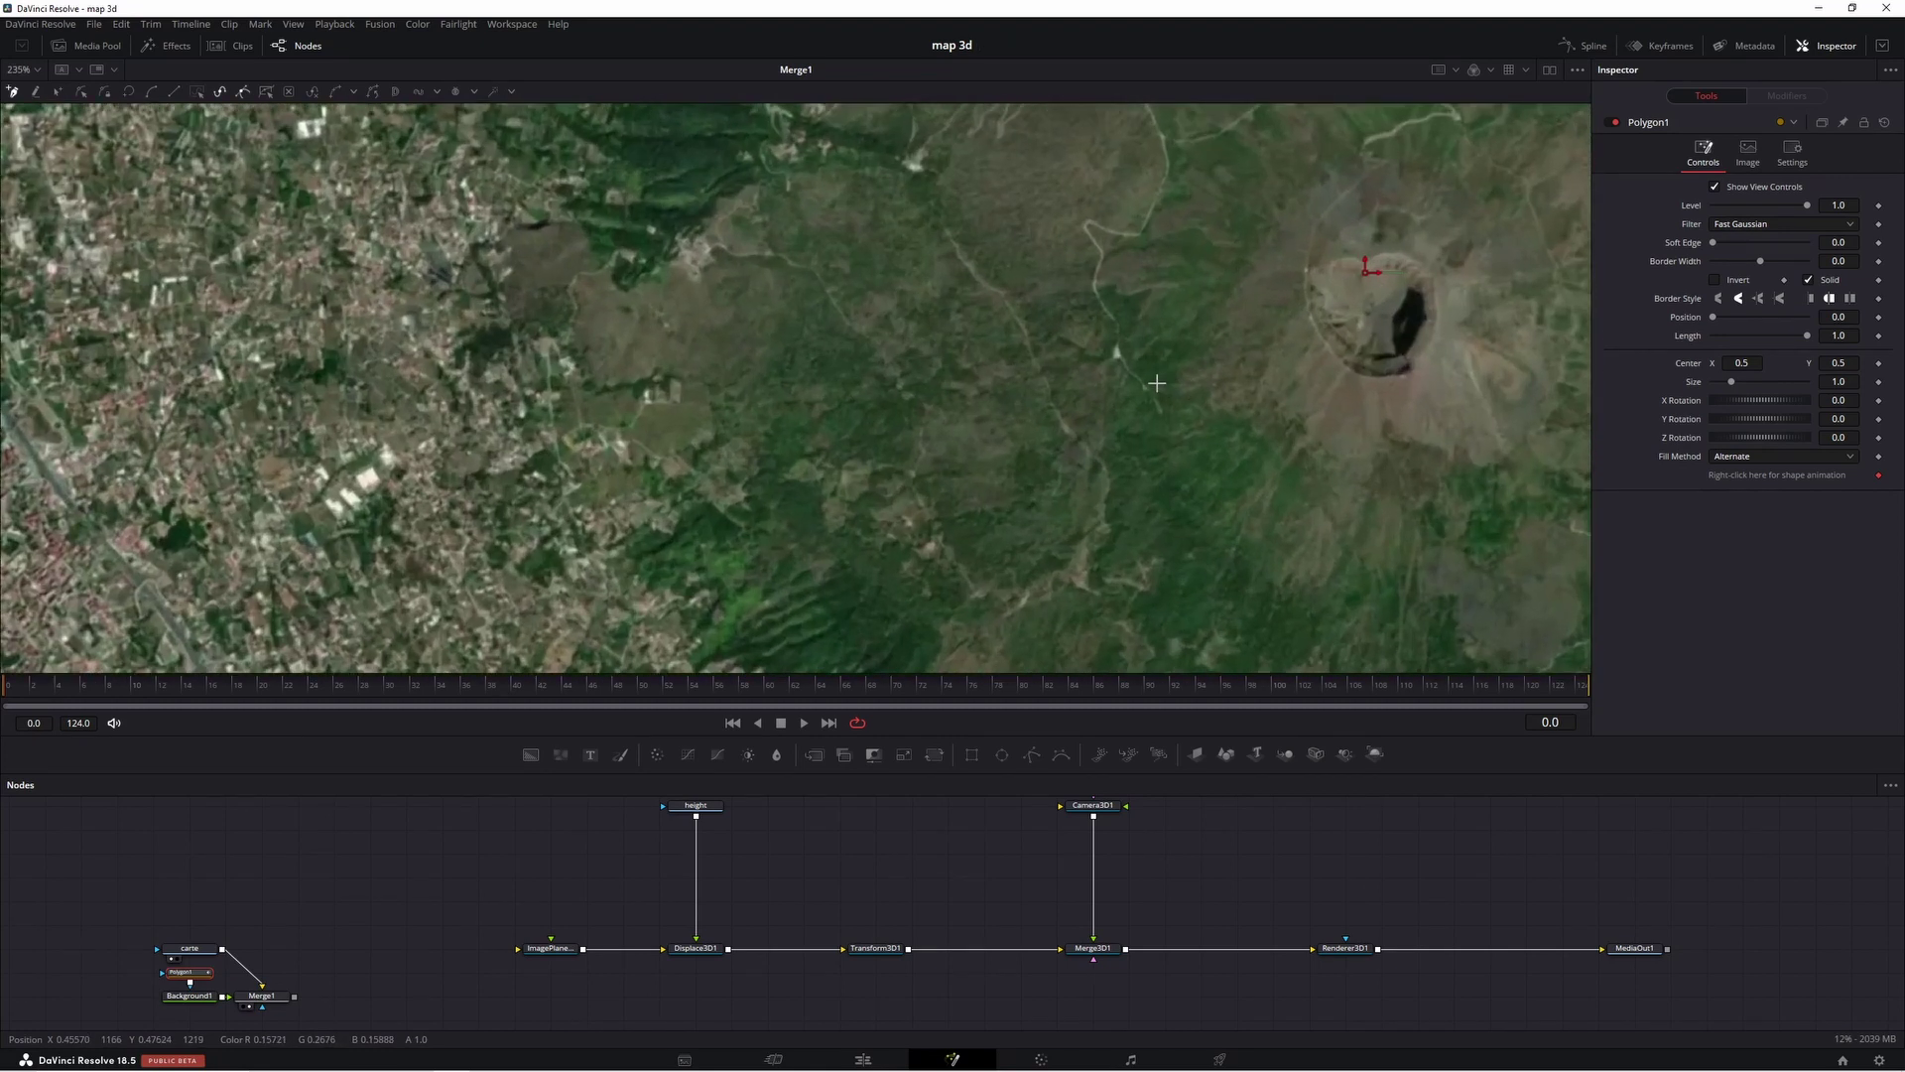
pyautogui.scroll(2, 1236, 278)
pyautogui.moveTo(1236, 276); pyautogui.dragTo(925, 424)
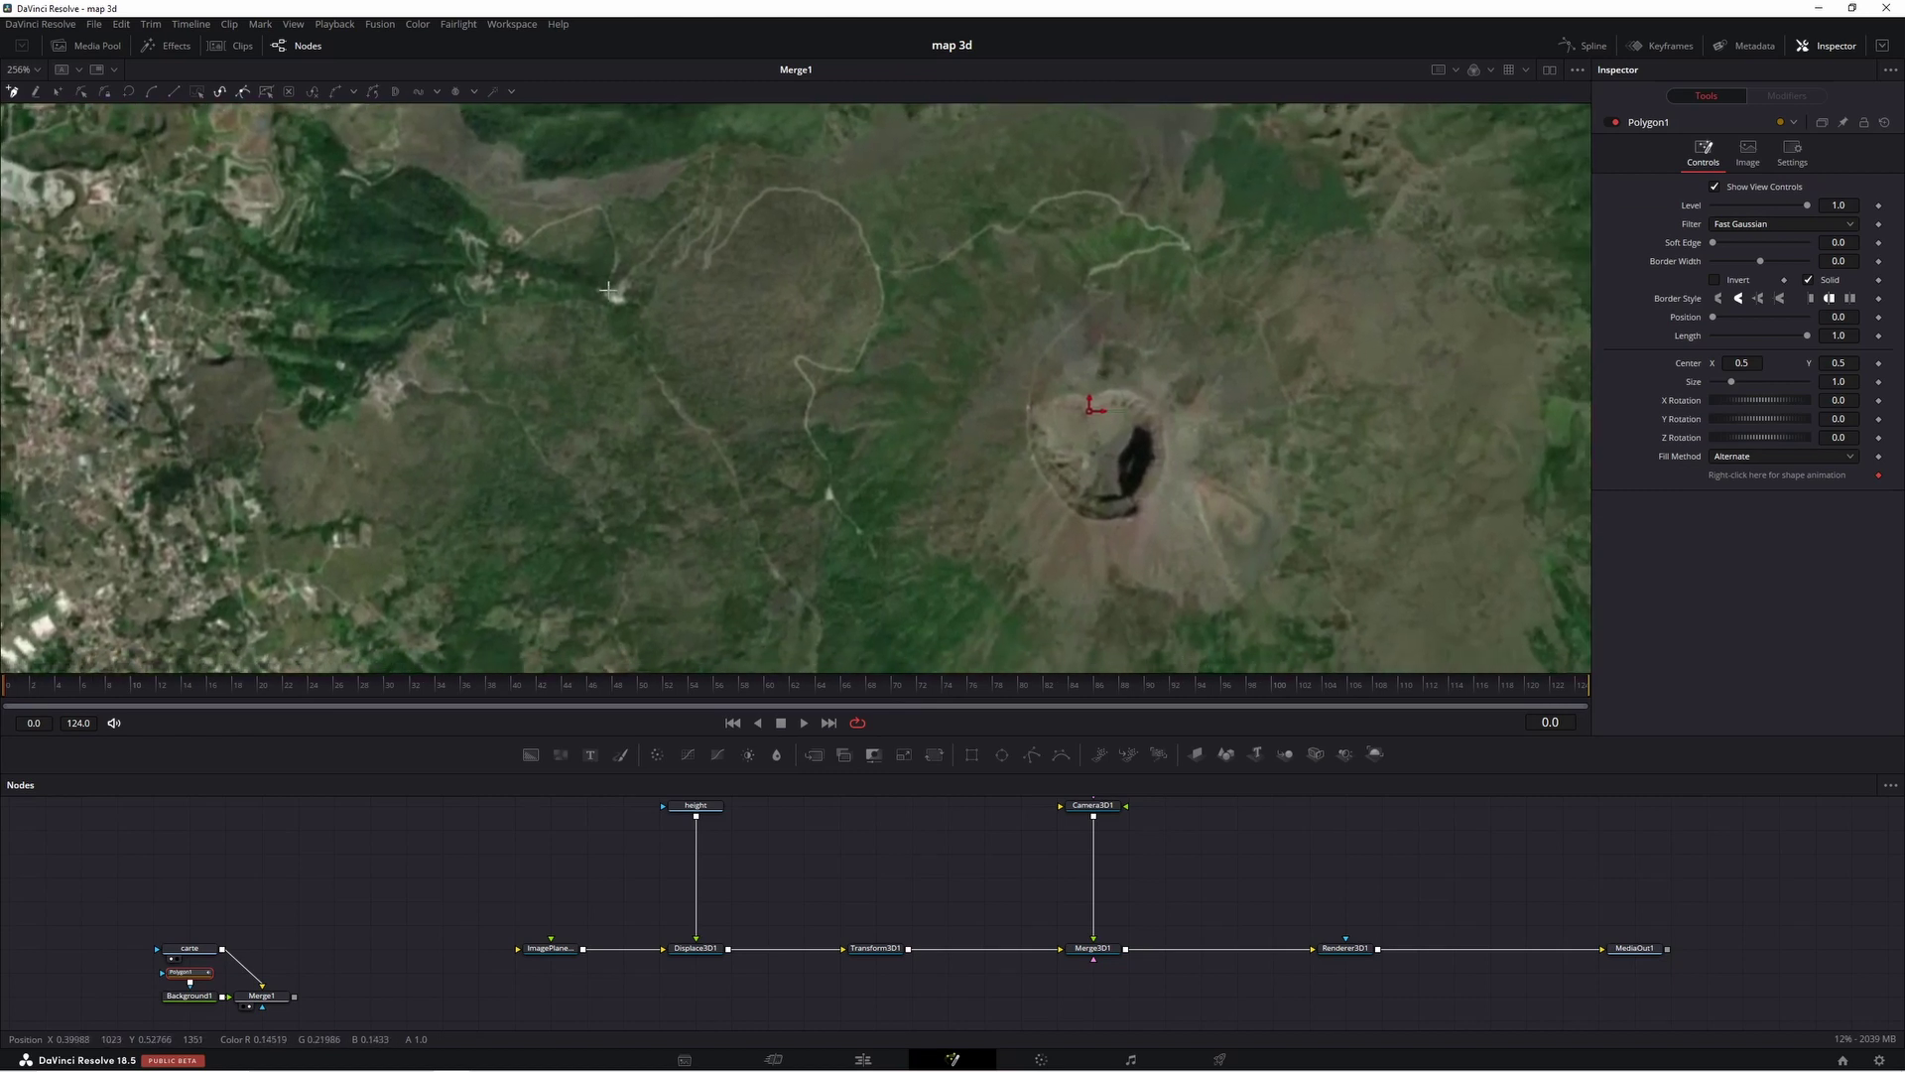
pyautogui.moveTo(515, 252)
pyautogui.mouseDown()
pyautogui.moveTo(595, 207)
pyautogui.moveTo(617, 246)
pyautogui.moveTo(695, 226)
pyautogui.moveTo(709, 262)
pyautogui.moveTo(835, 201)
pyautogui.moveTo(1155, 229)
pyautogui.moveTo(1088, 276)
pyautogui.moveTo(1031, 382)
pyautogui.moveTo(1091, 518)
pyautogui.moveTo(1131, 512)
pyautogui.mouseUp()
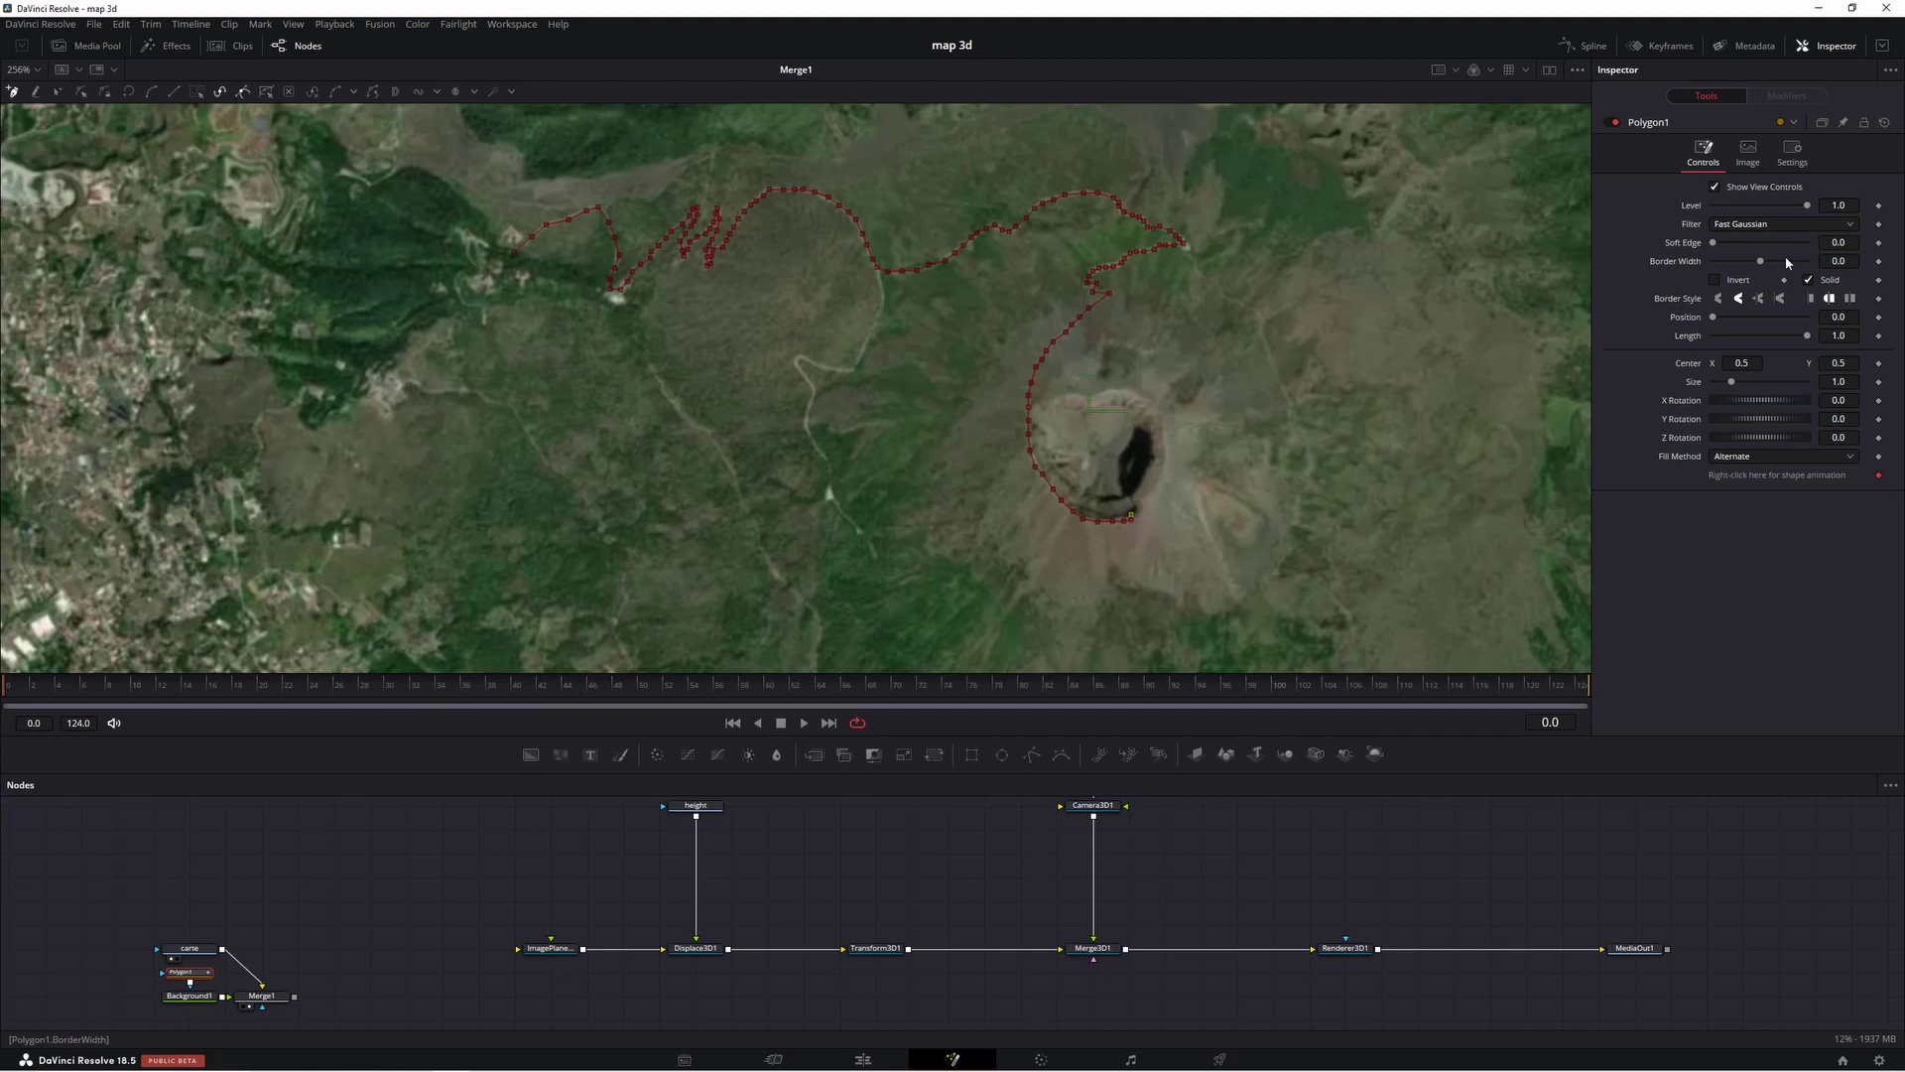
# - Set the path's Border Width to 0.001 and give it a slight soft edge
pyautogui.click(1837, 261)
pyautogui.write('0.001')
pyautogui.press('Return')
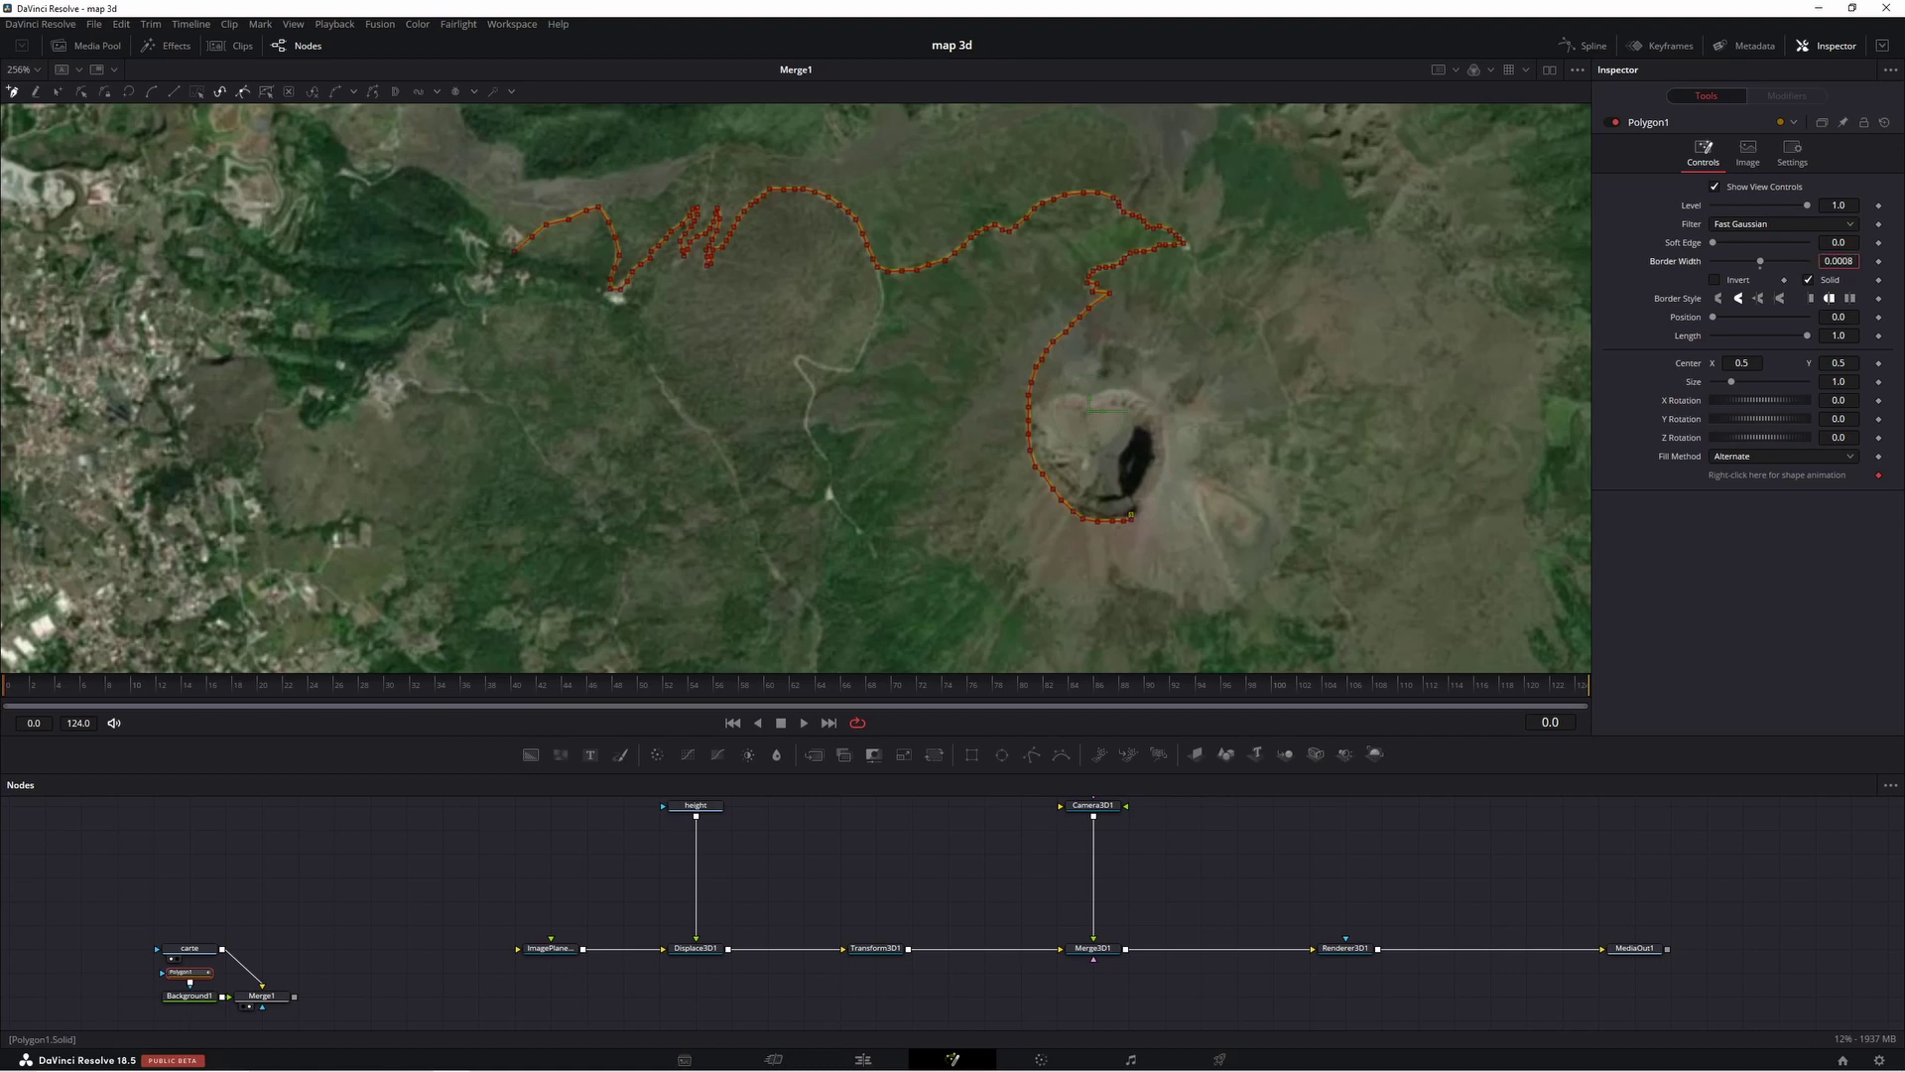
pyautogui.click(1835, 243)
pyautogui.write('0.001')
pyautogui.write('0.0002')
pyautogui.press('Return')
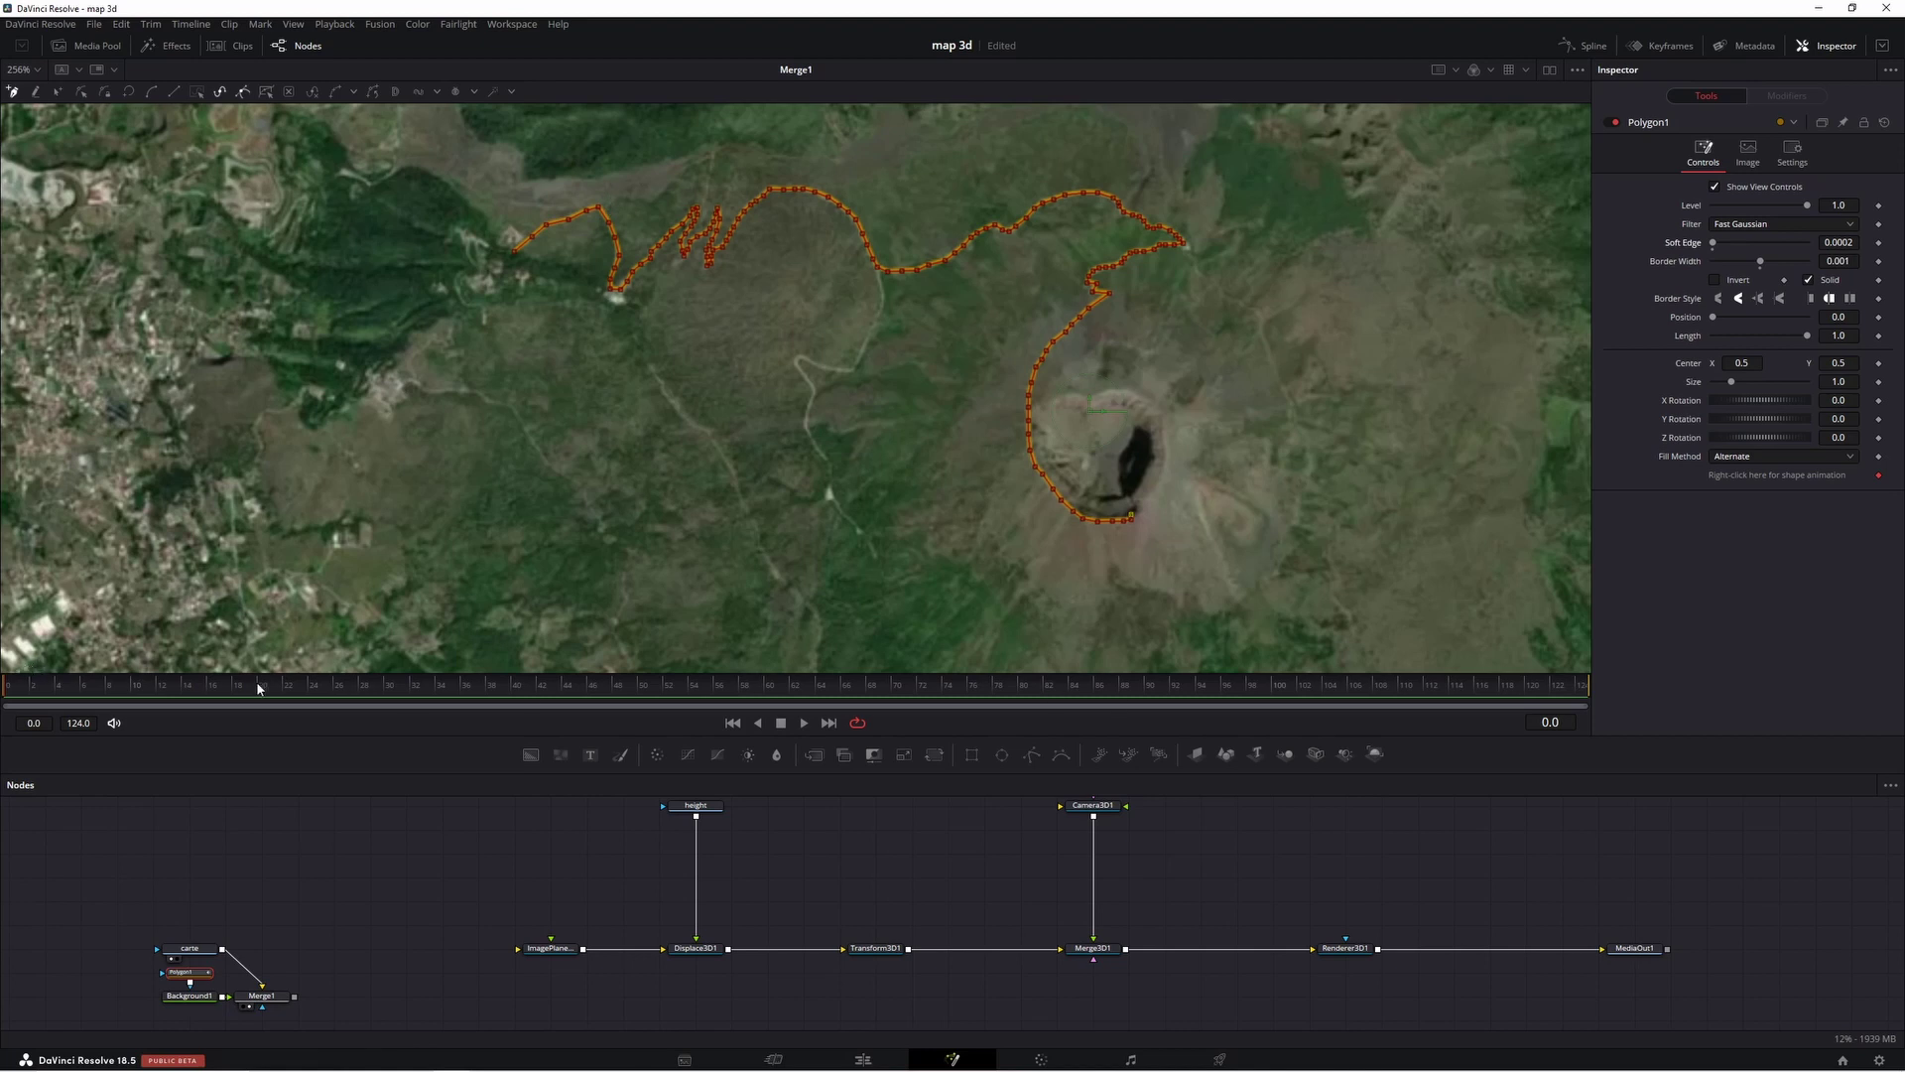
# - Go to frame 12 and set a keyframe on Polygon1's Length
pyautogui.click(1586, 689)
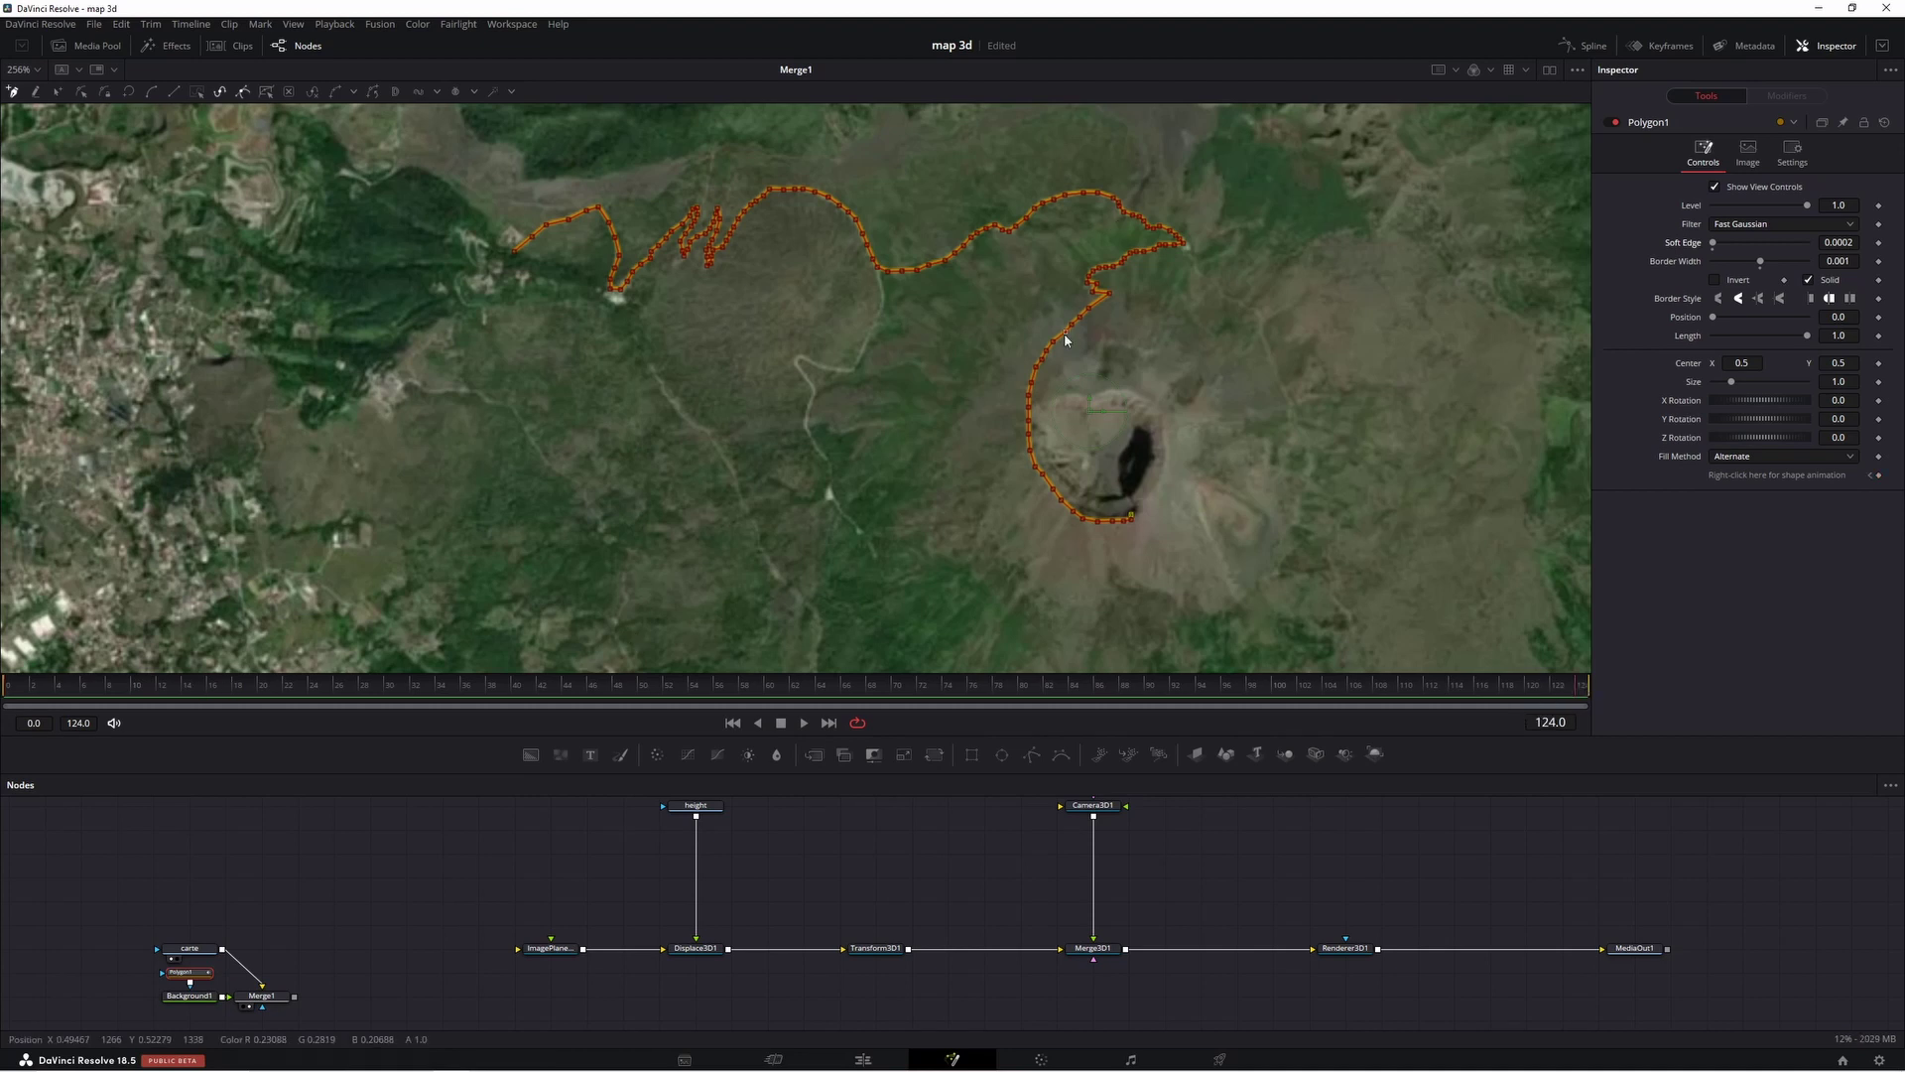
pyautogui.click(157, 683)
pyautogui.write('90')
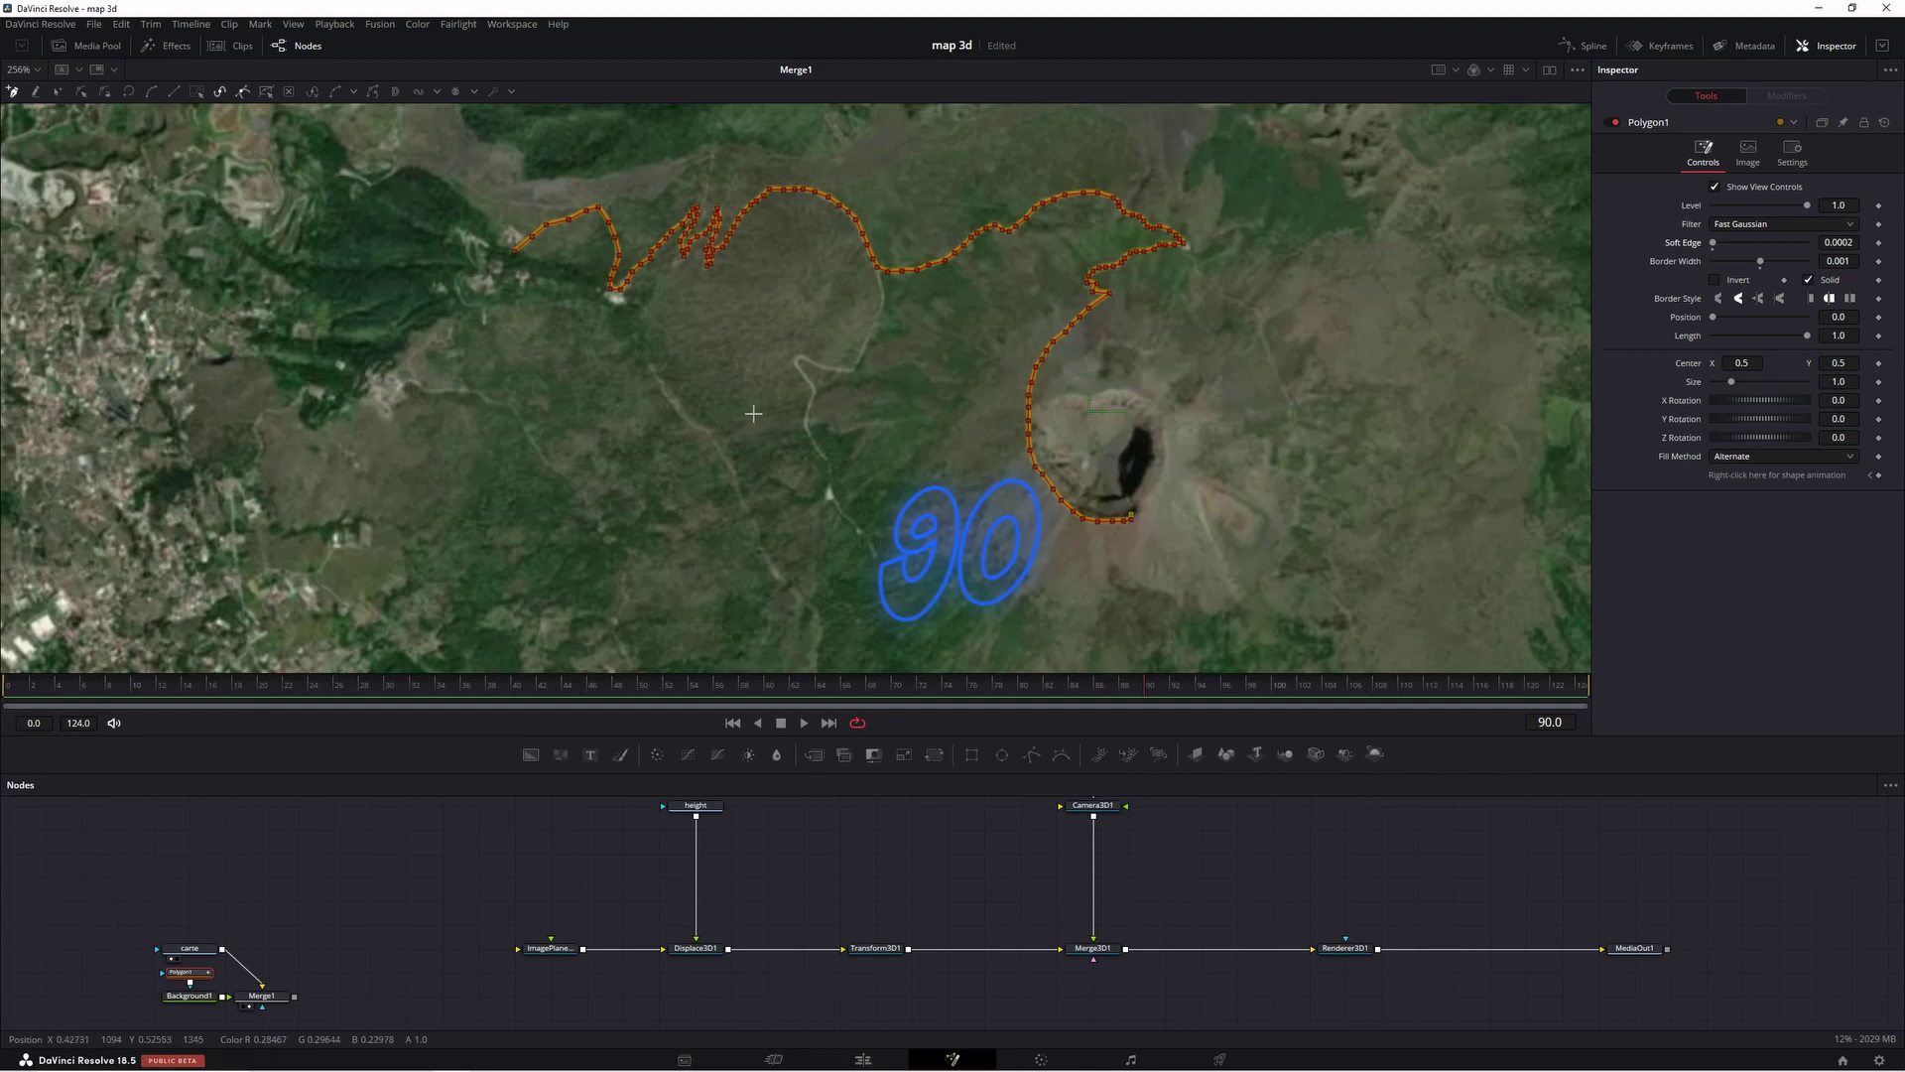
pyautogui.click(1879, 336)
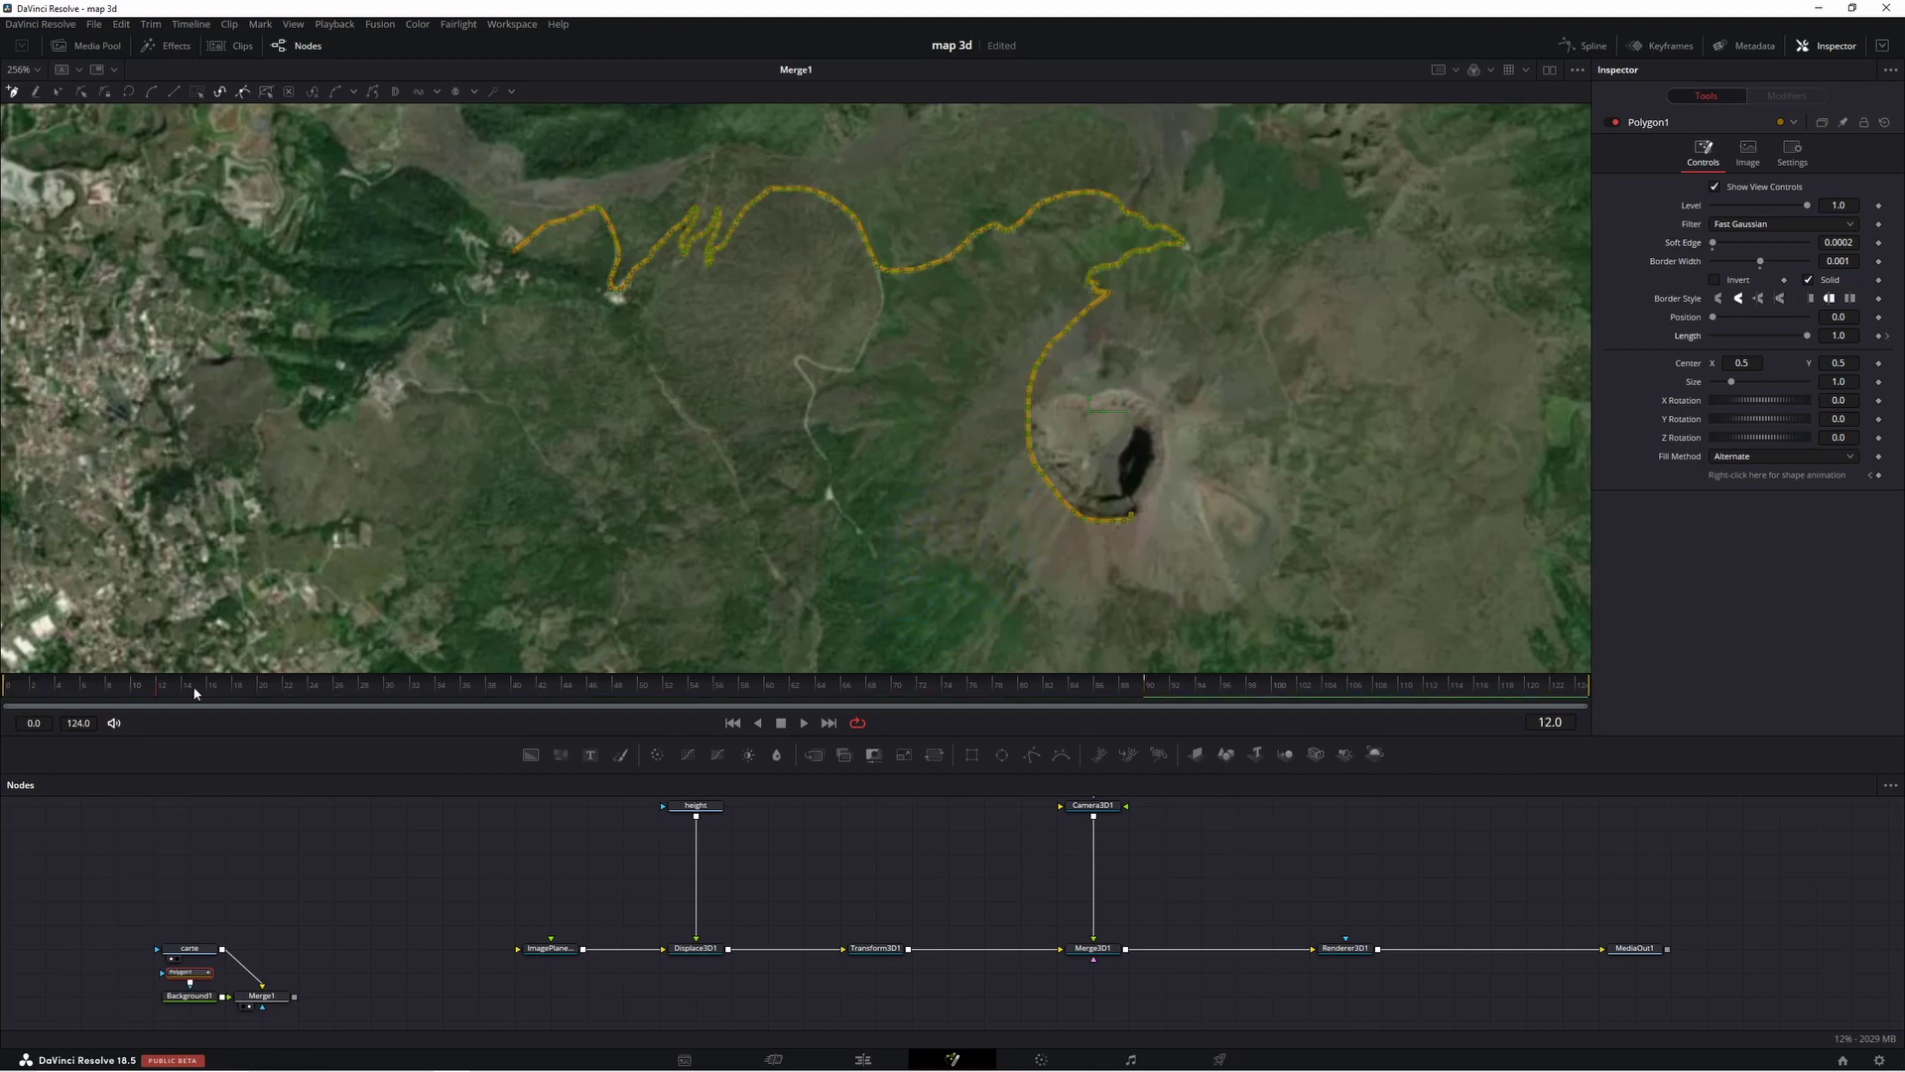
# - Animate Length from 0 at frame 12, ease the curve in Spline, and play it back
pyautogui.moveTo(1811, 339); pyautogui.dragTo(1688, 335)
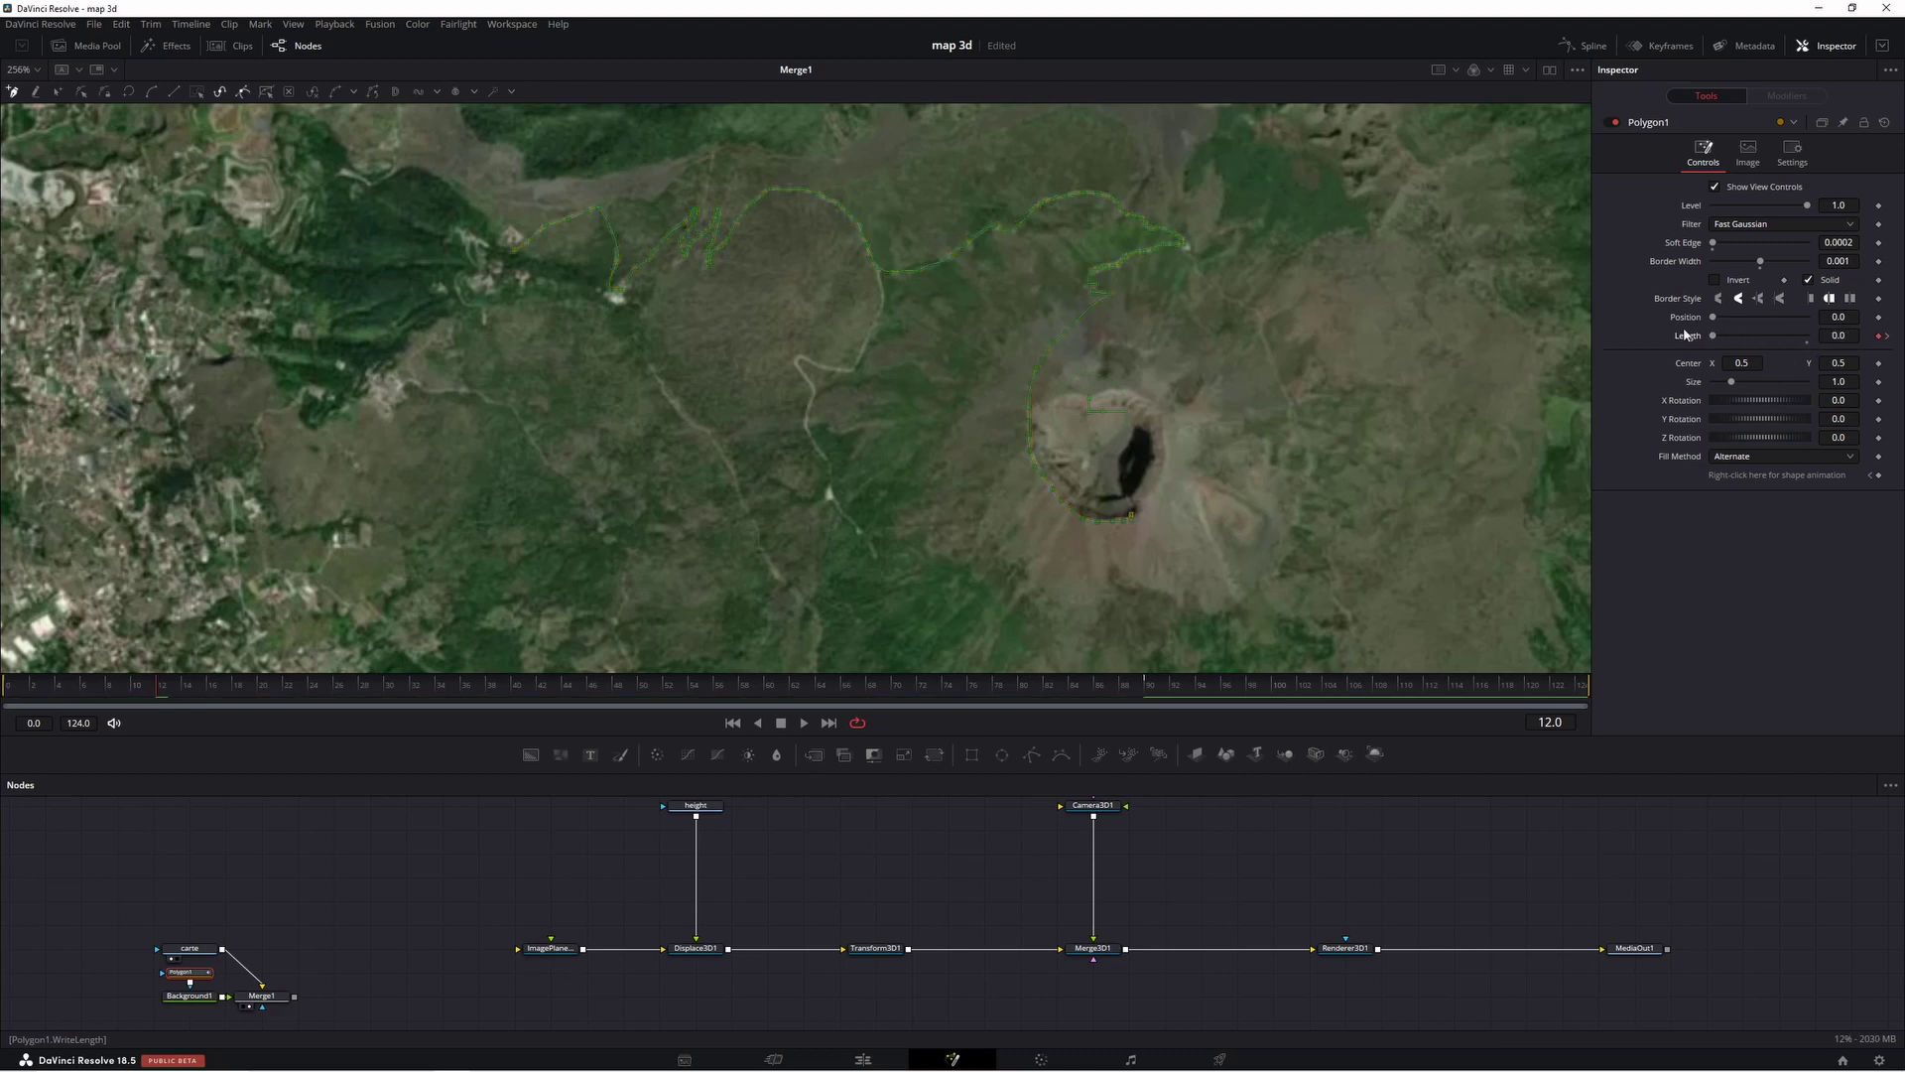
pyautogui.click(1591, 48)
pyautogui.click(990, 828)
pyautogui.click(1835, 787)
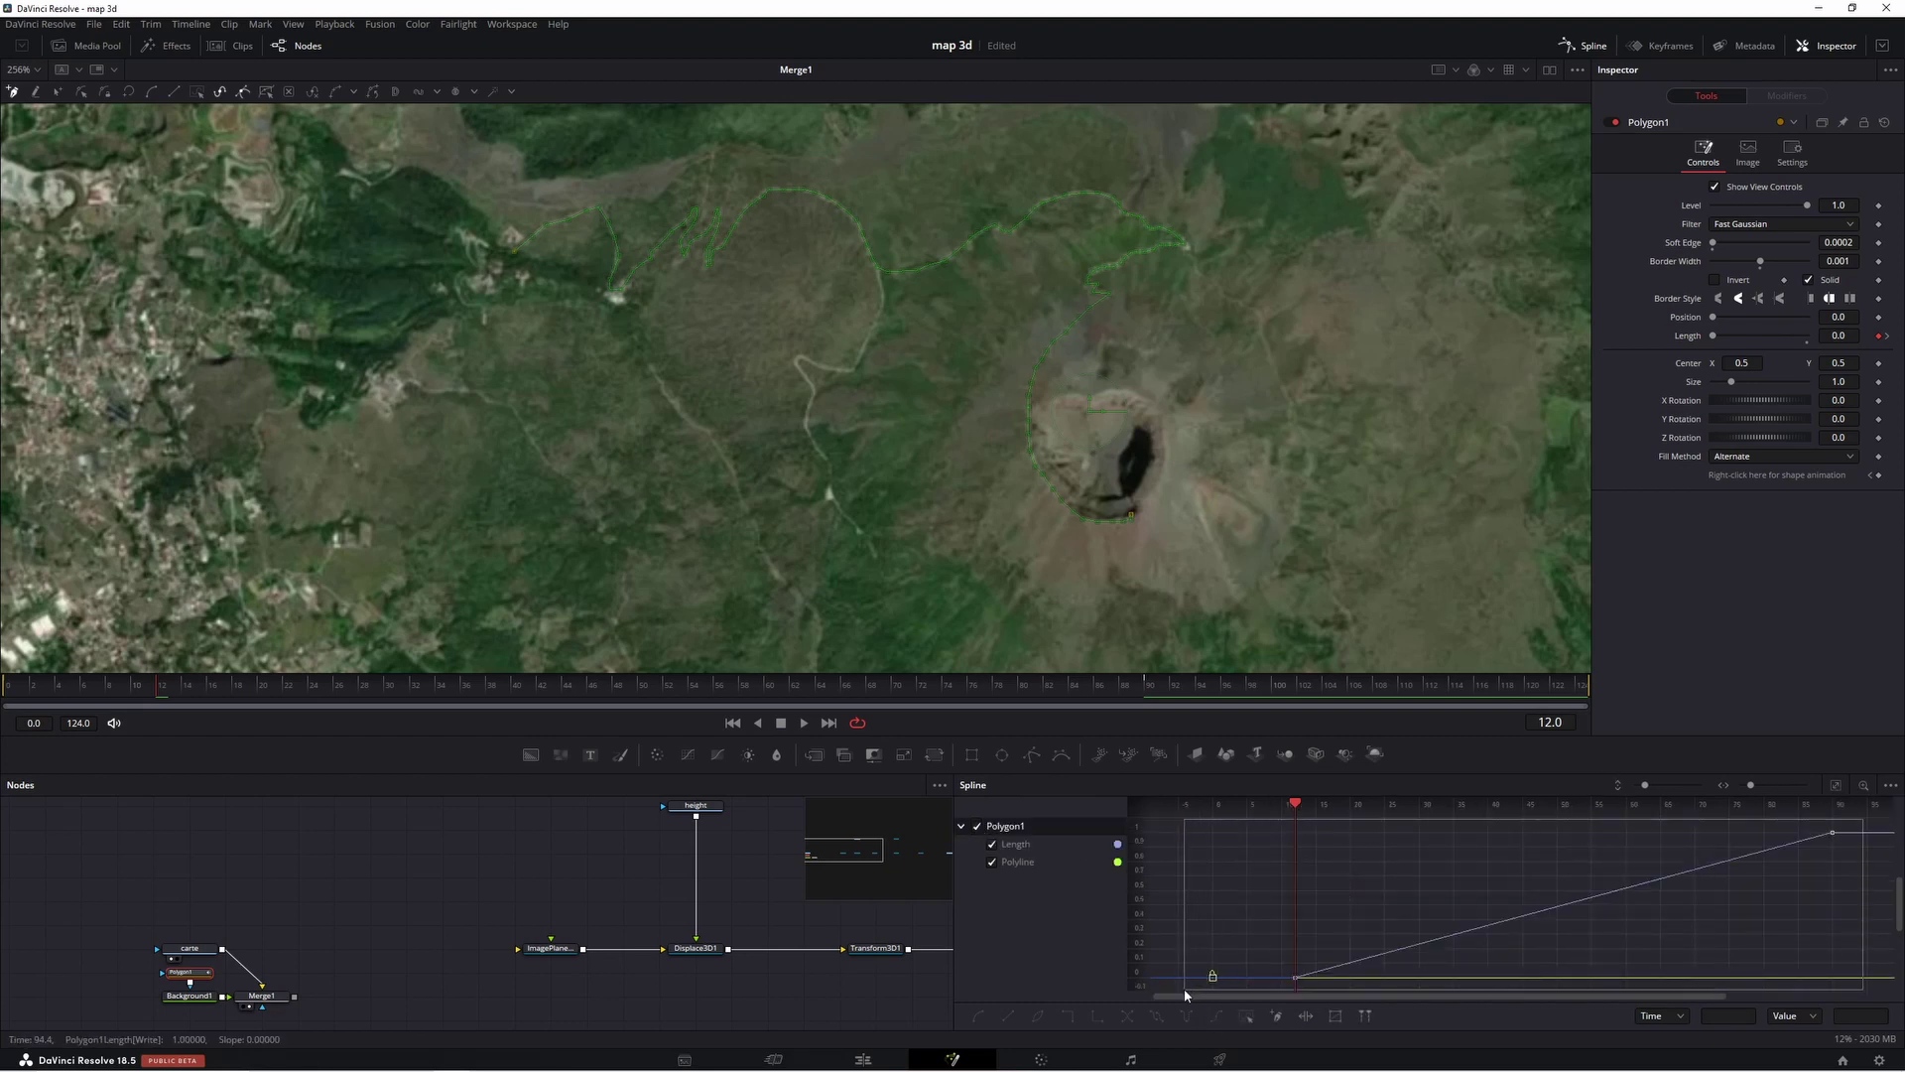
pyautogui.press('s')
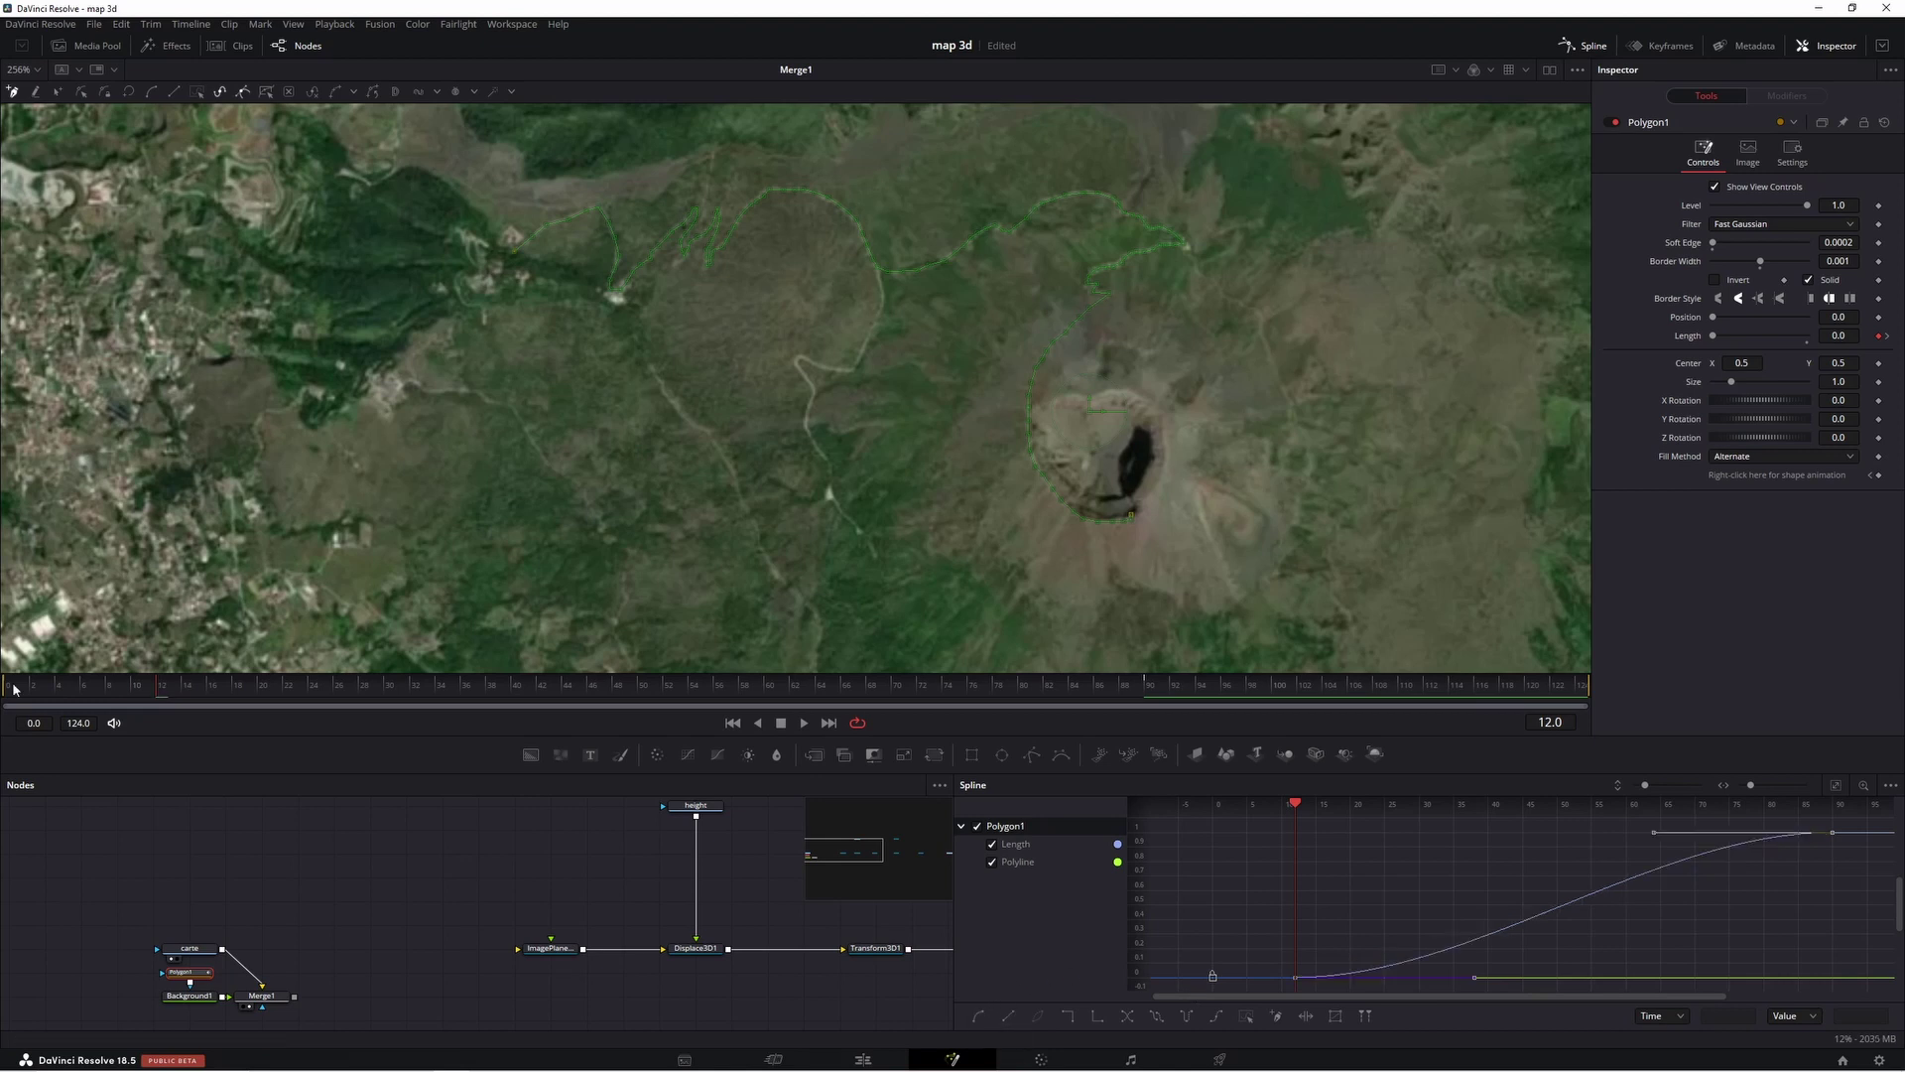
pyautogui.press('Home')
pyautogui.click(804, 723)
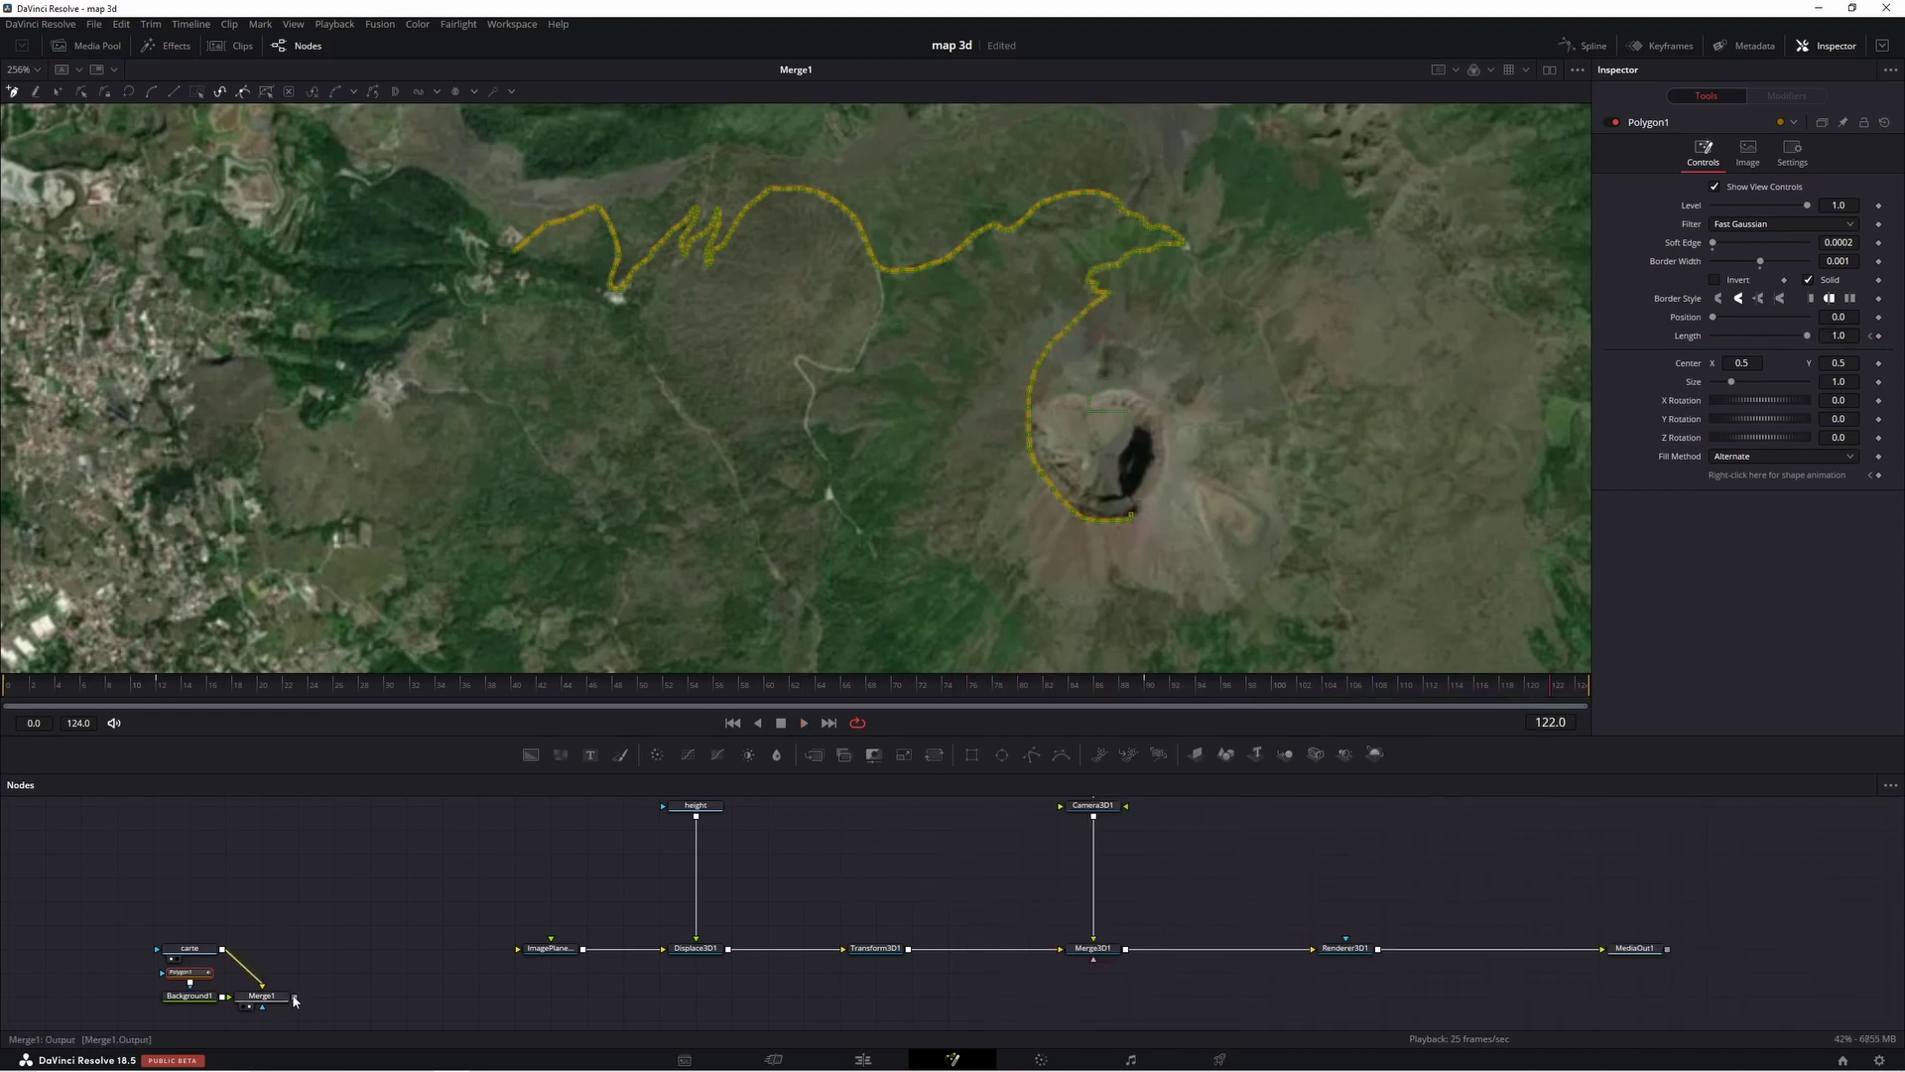
# - Connect the Merge1 map-and-trail composite into ImagePlane3D1 and view the Merge3D1 scene from above
pyautogui.moveTo(289, 903); pyautogui.dragTo(154, 1007)
pyautogui.moveTo(272, 1000)
pyautogui.mouseDown()
pyautogui.moveTo(345, 952)
pyautogui.moveTo(523, 955)
pyautogui.mouseUp()
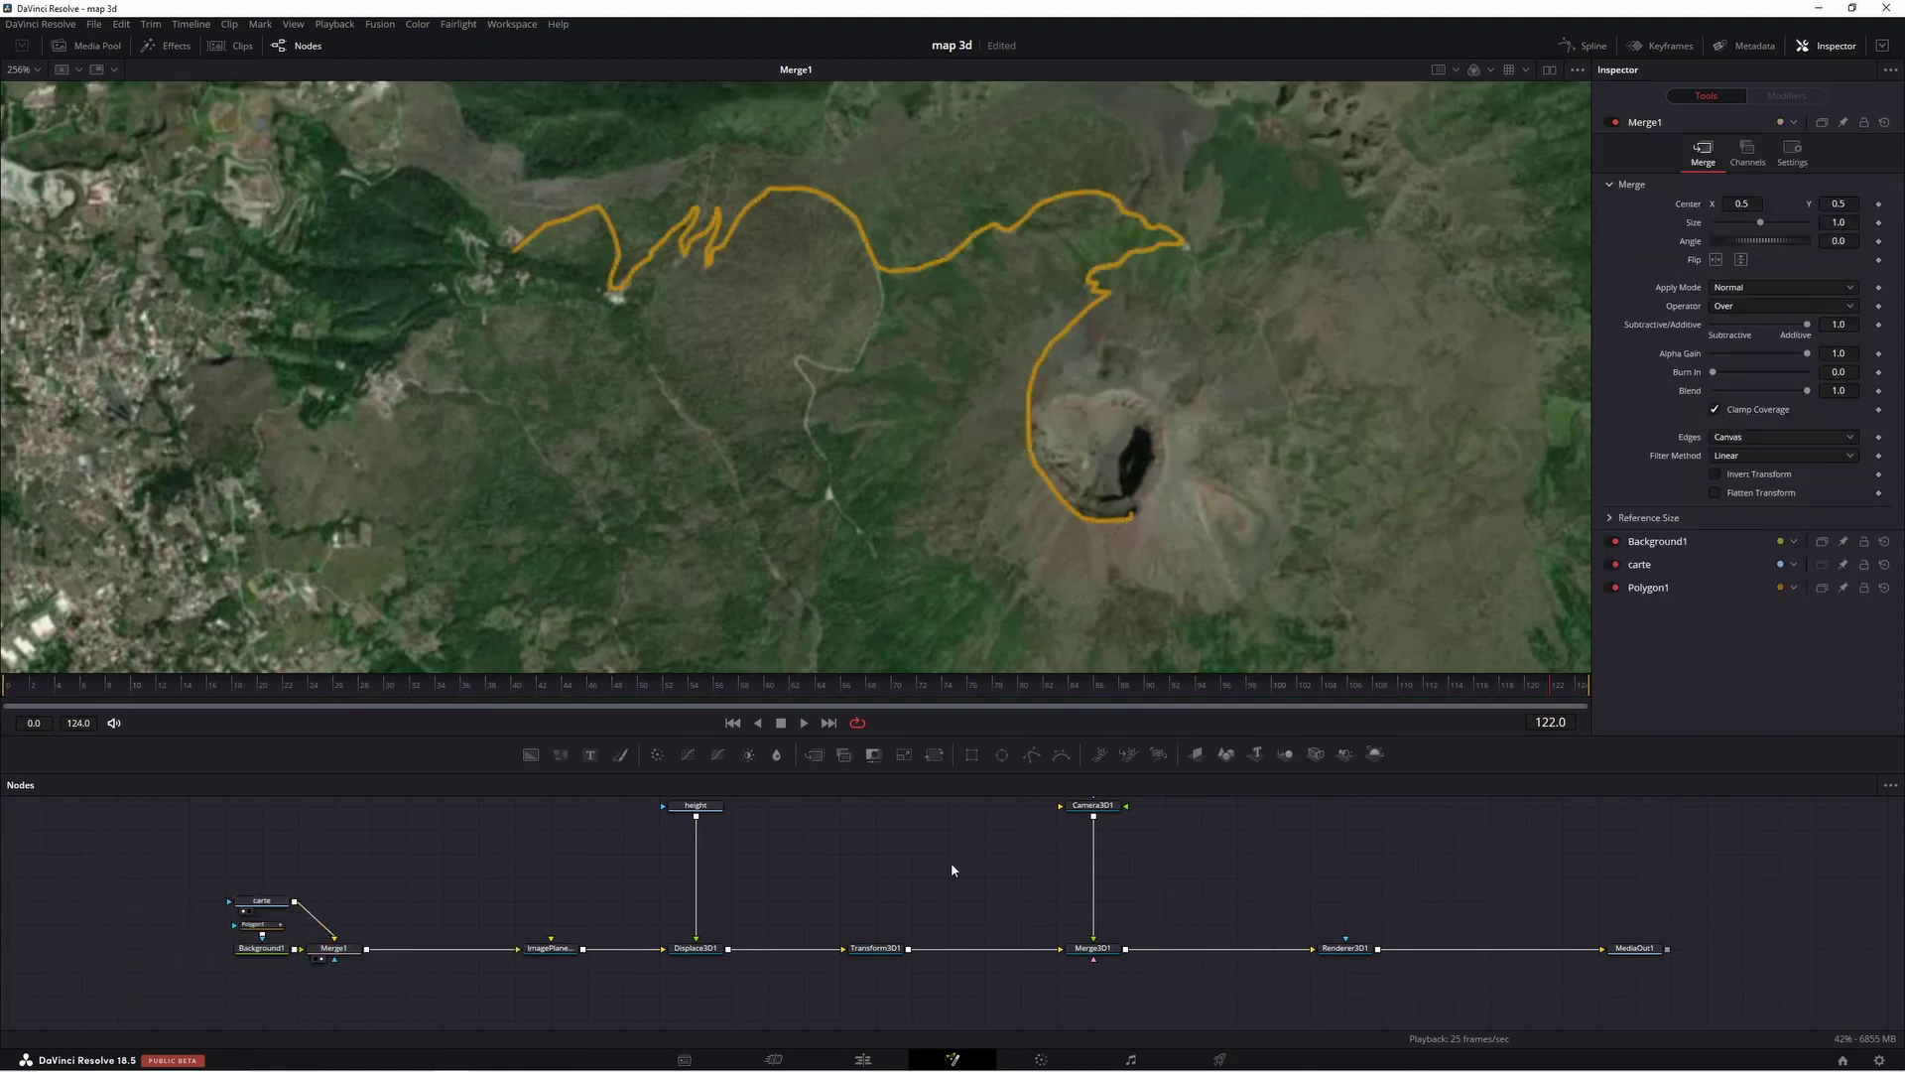
pyautogui.click(1075, 959)
pyautogui.moveTo(898, 536); pyautogui.dragTo(799, 434)
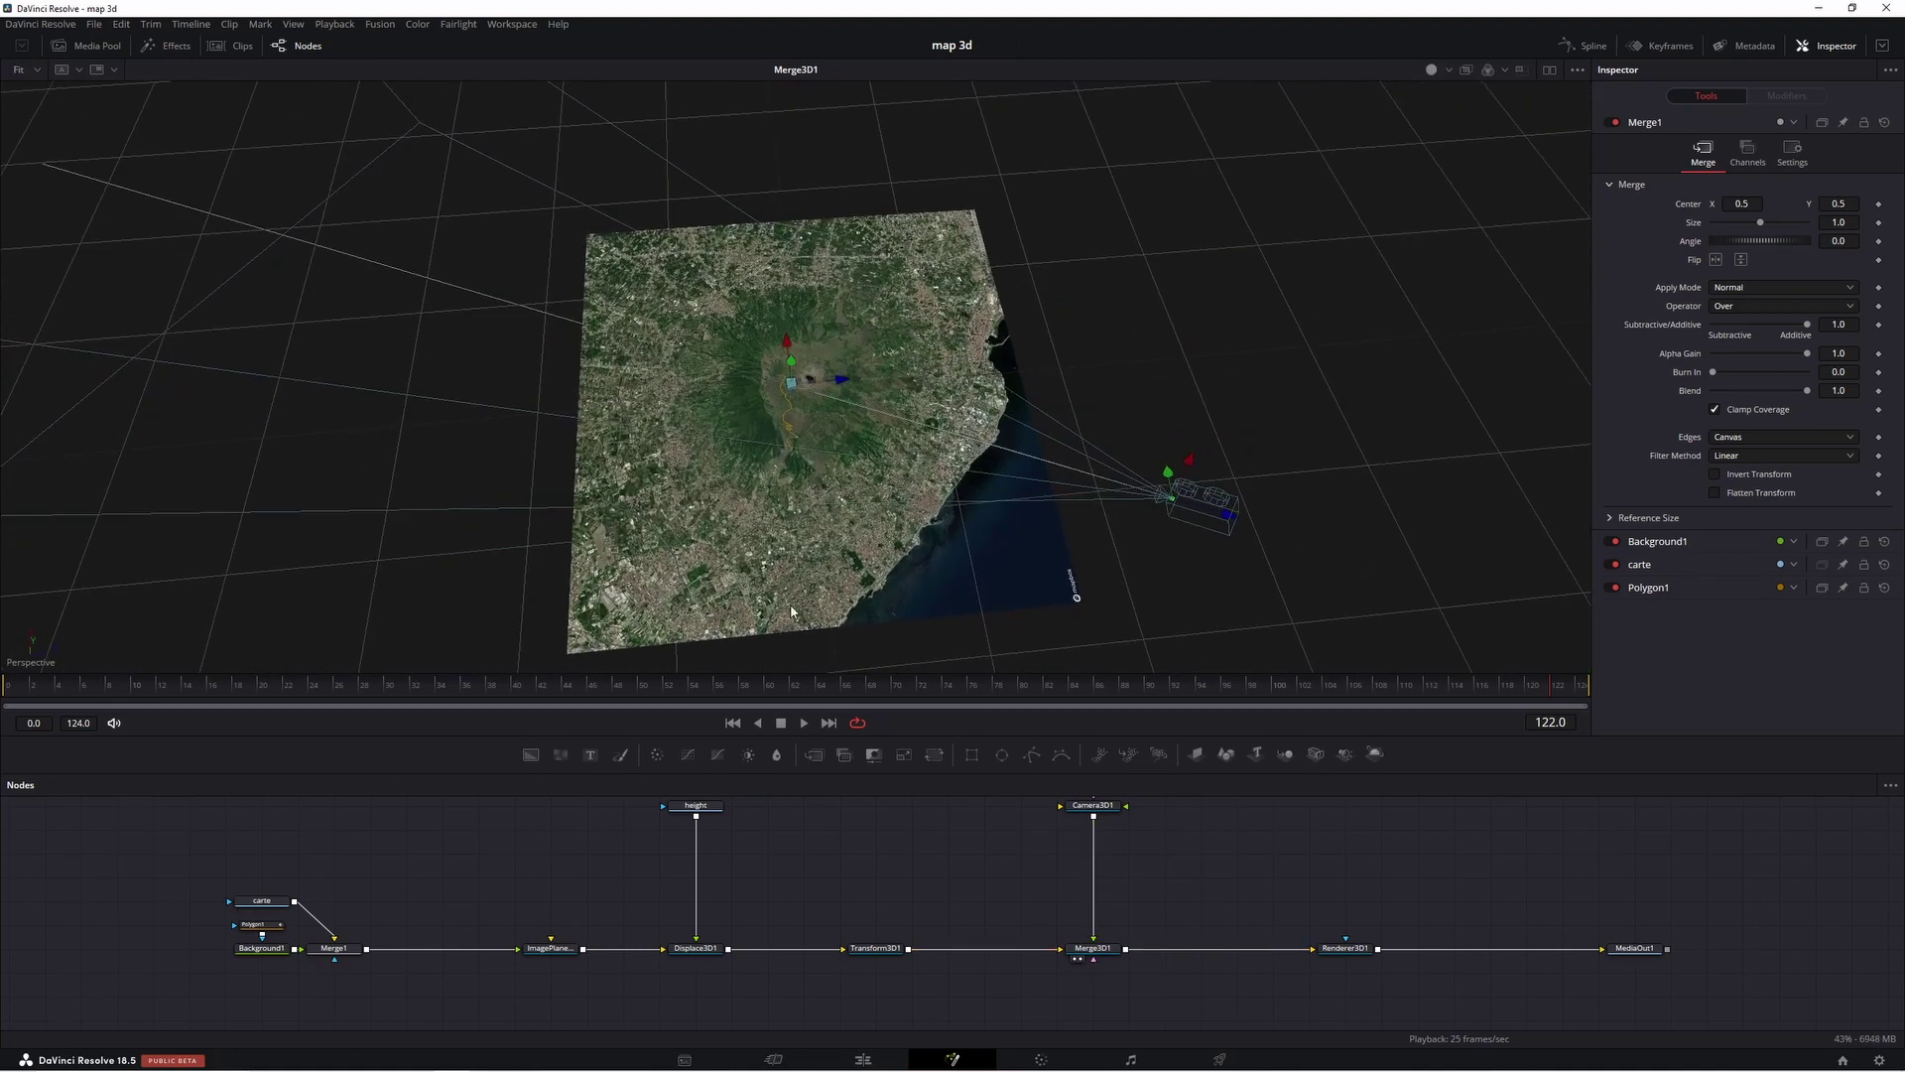
# - Frame the crater and trail in the 3D viewer, then view the Renderer3D1 camera output
pyautogui.scroll(10, 799, 433)
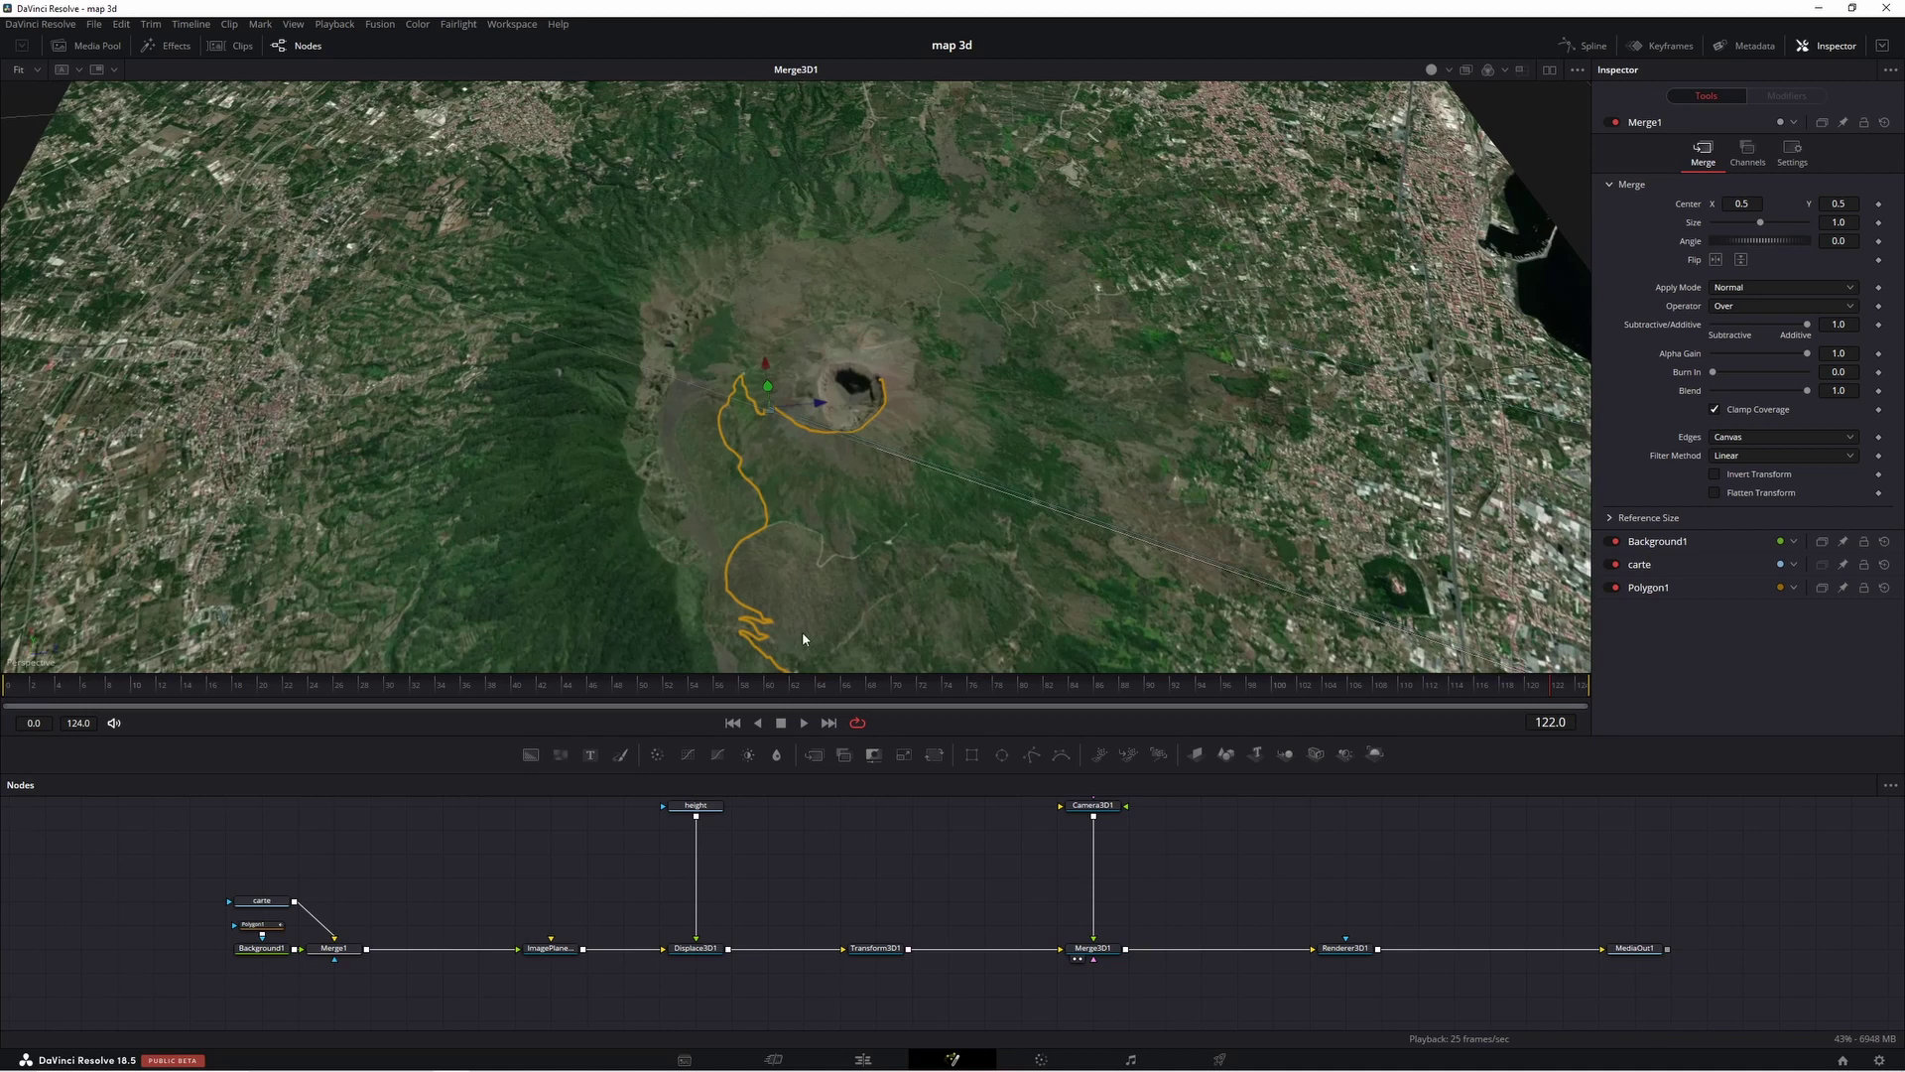
pyautogui.moveTo(802, 635); pyautogui.dragTo(795, 516)
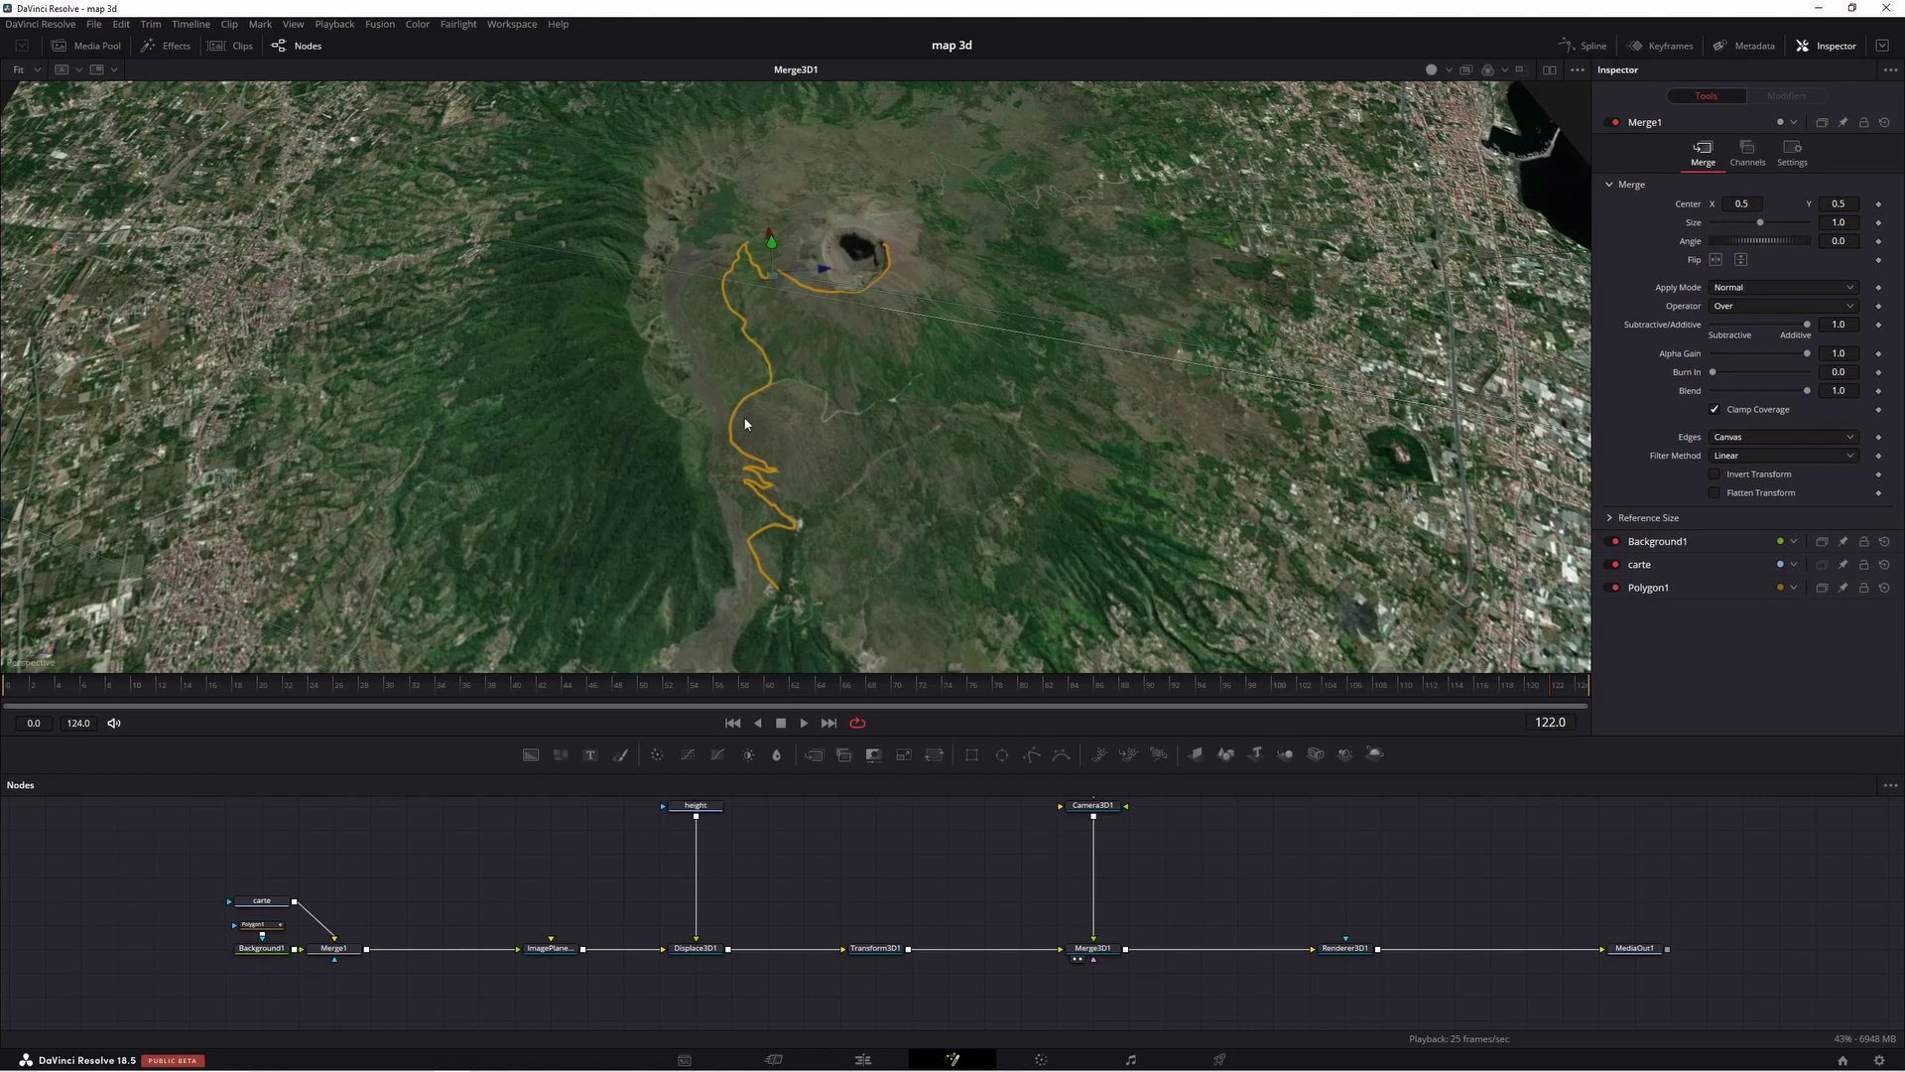
pyautogui.click(320, 960)
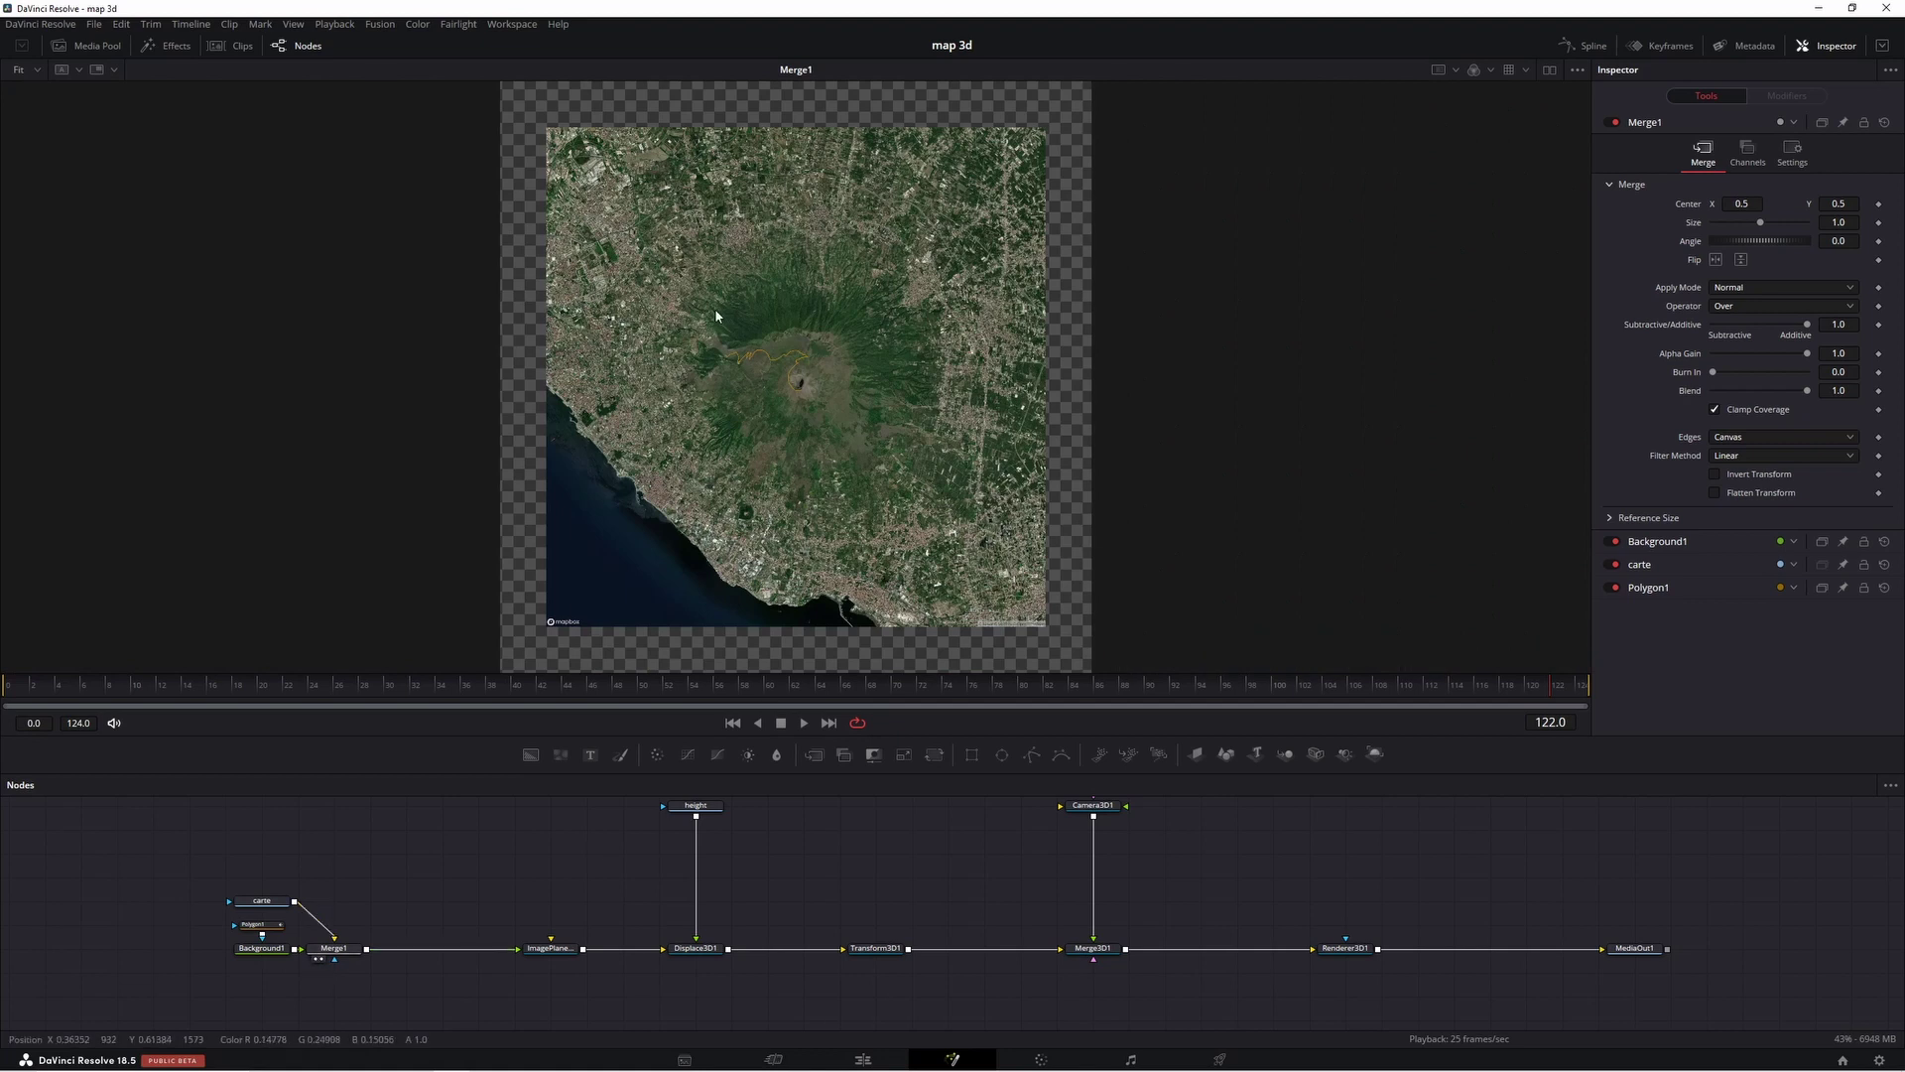
pyautogui.hotkey('ctrl', 'z')
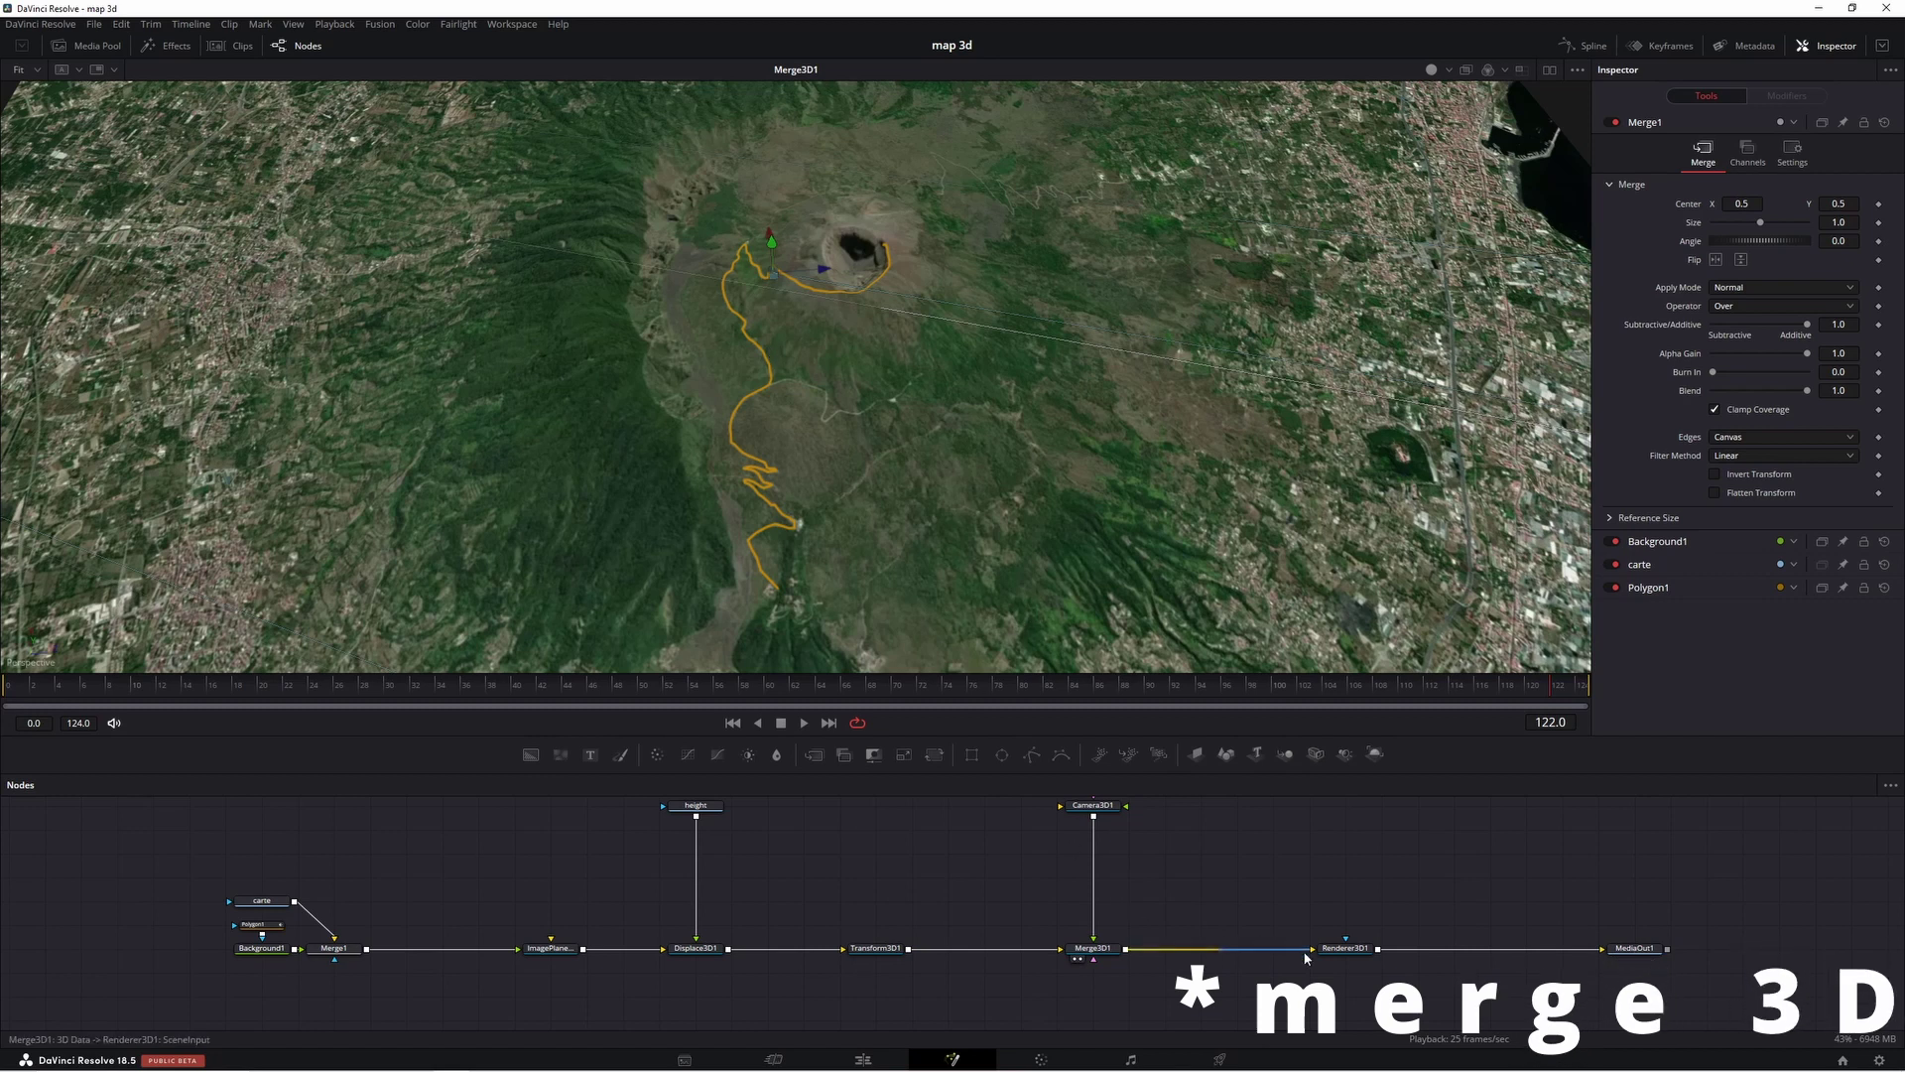
pyautogui.click(1328, 960)
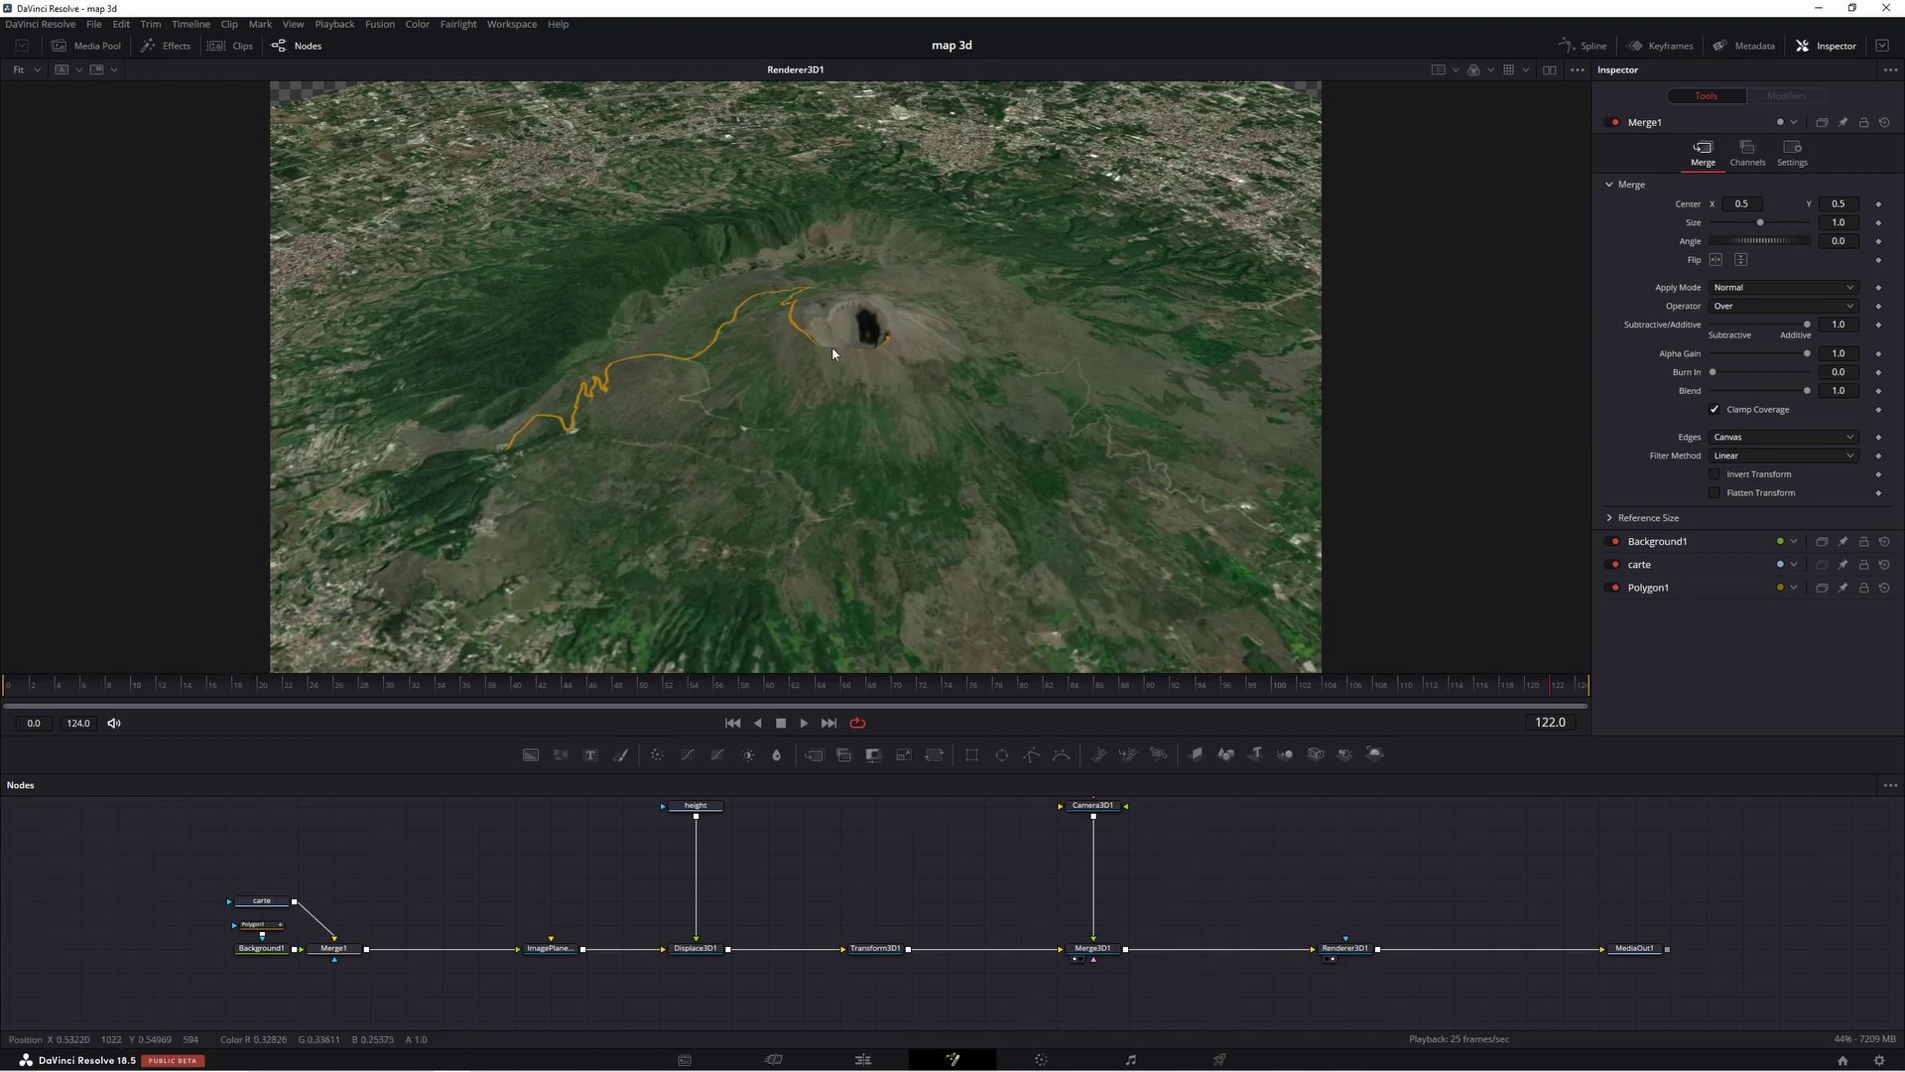
# - Set Displace3D1's Scale to 0.06 in the Inspector
pyautogui.click(700, 948)
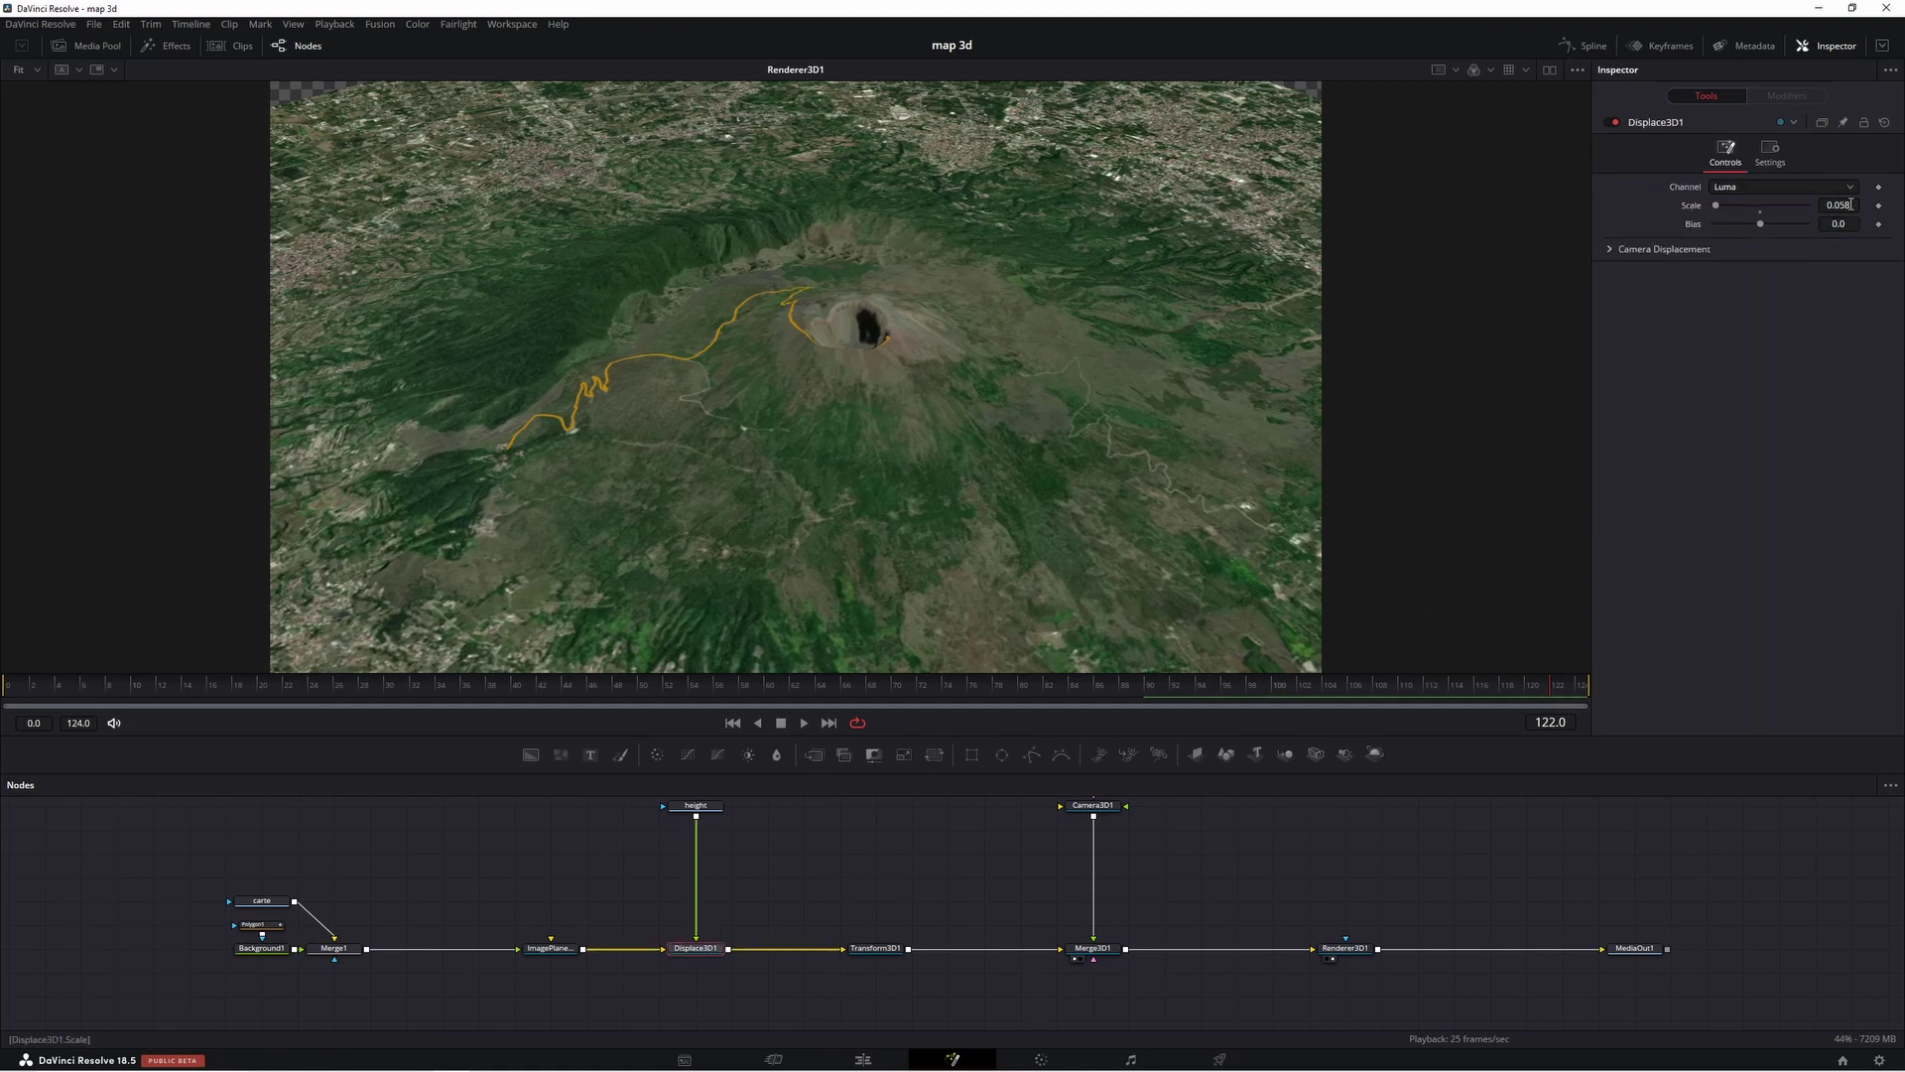
pyautogui.press('Up')
pyautogui.press('Up')
pyautogui.press('Up')
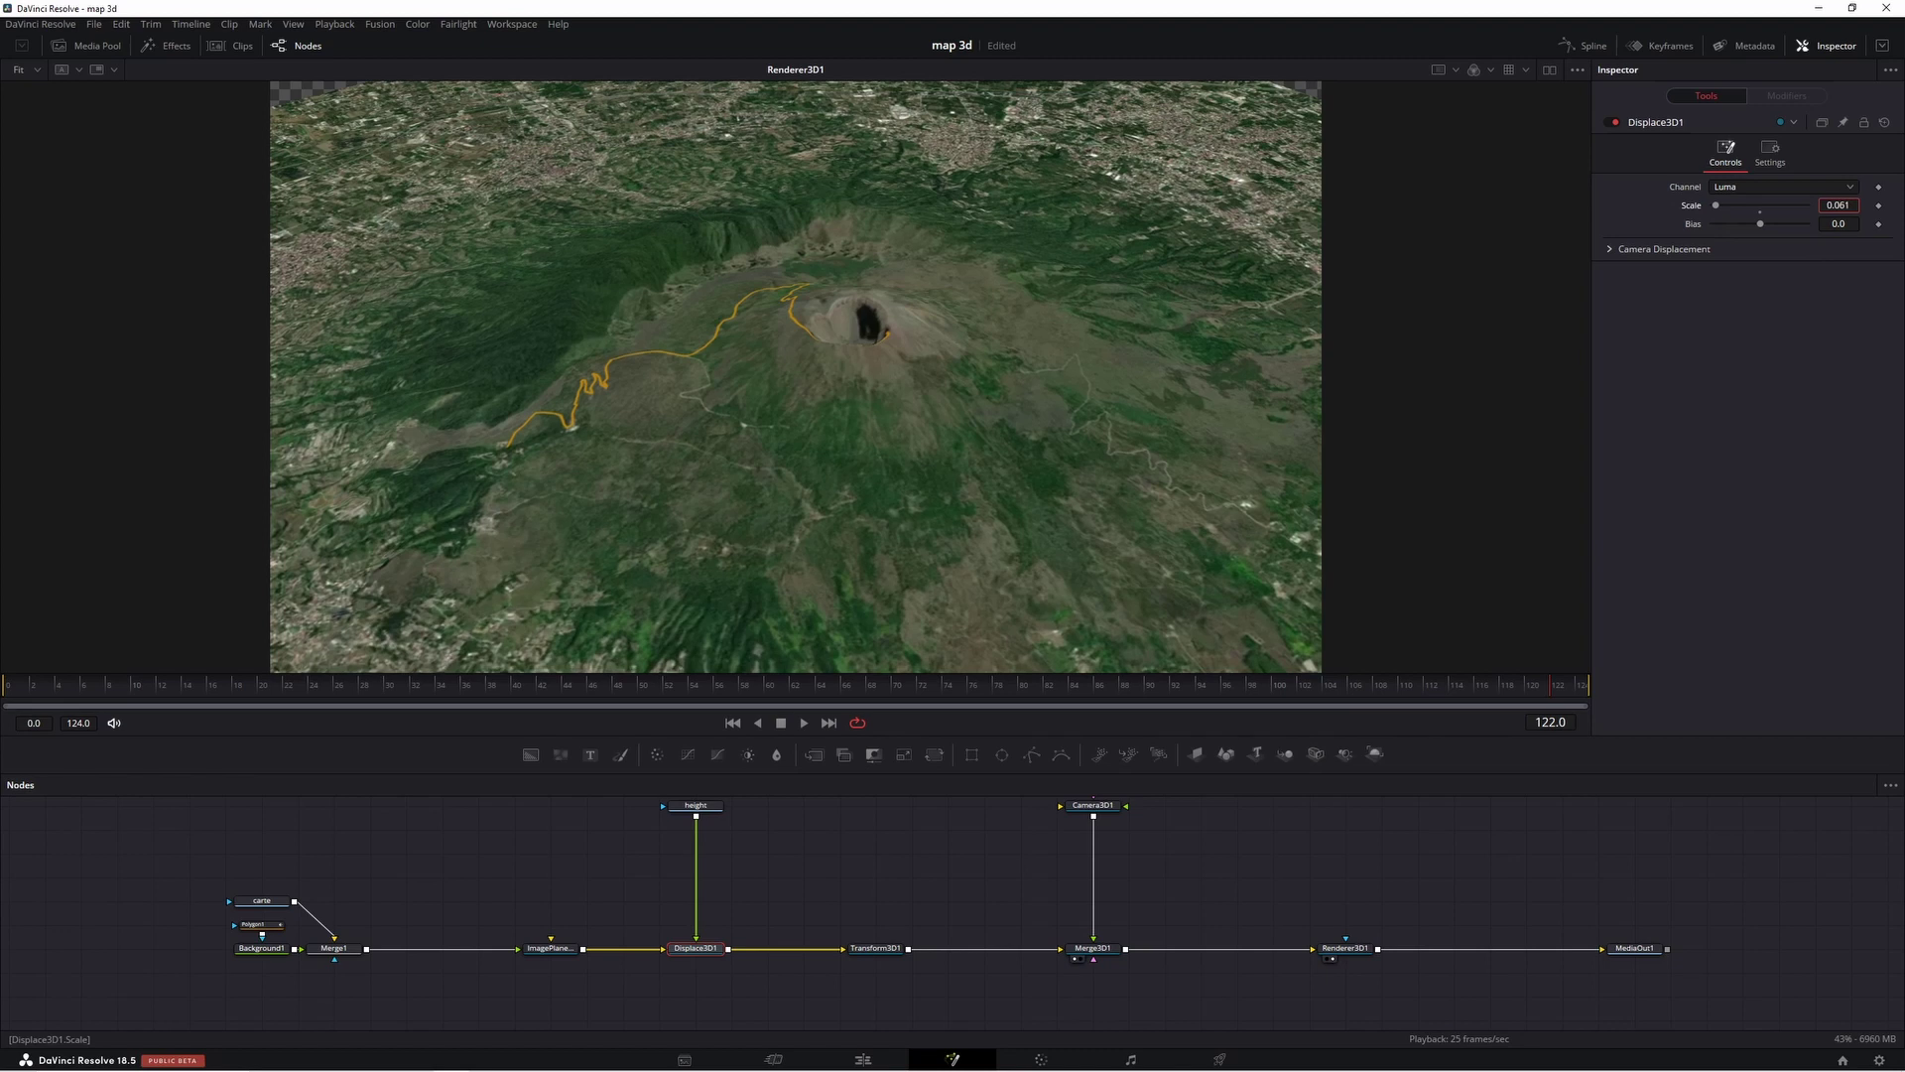
pyautogui.press('Down')
pyautogui.press('Down')
pyautogui.press('Down')
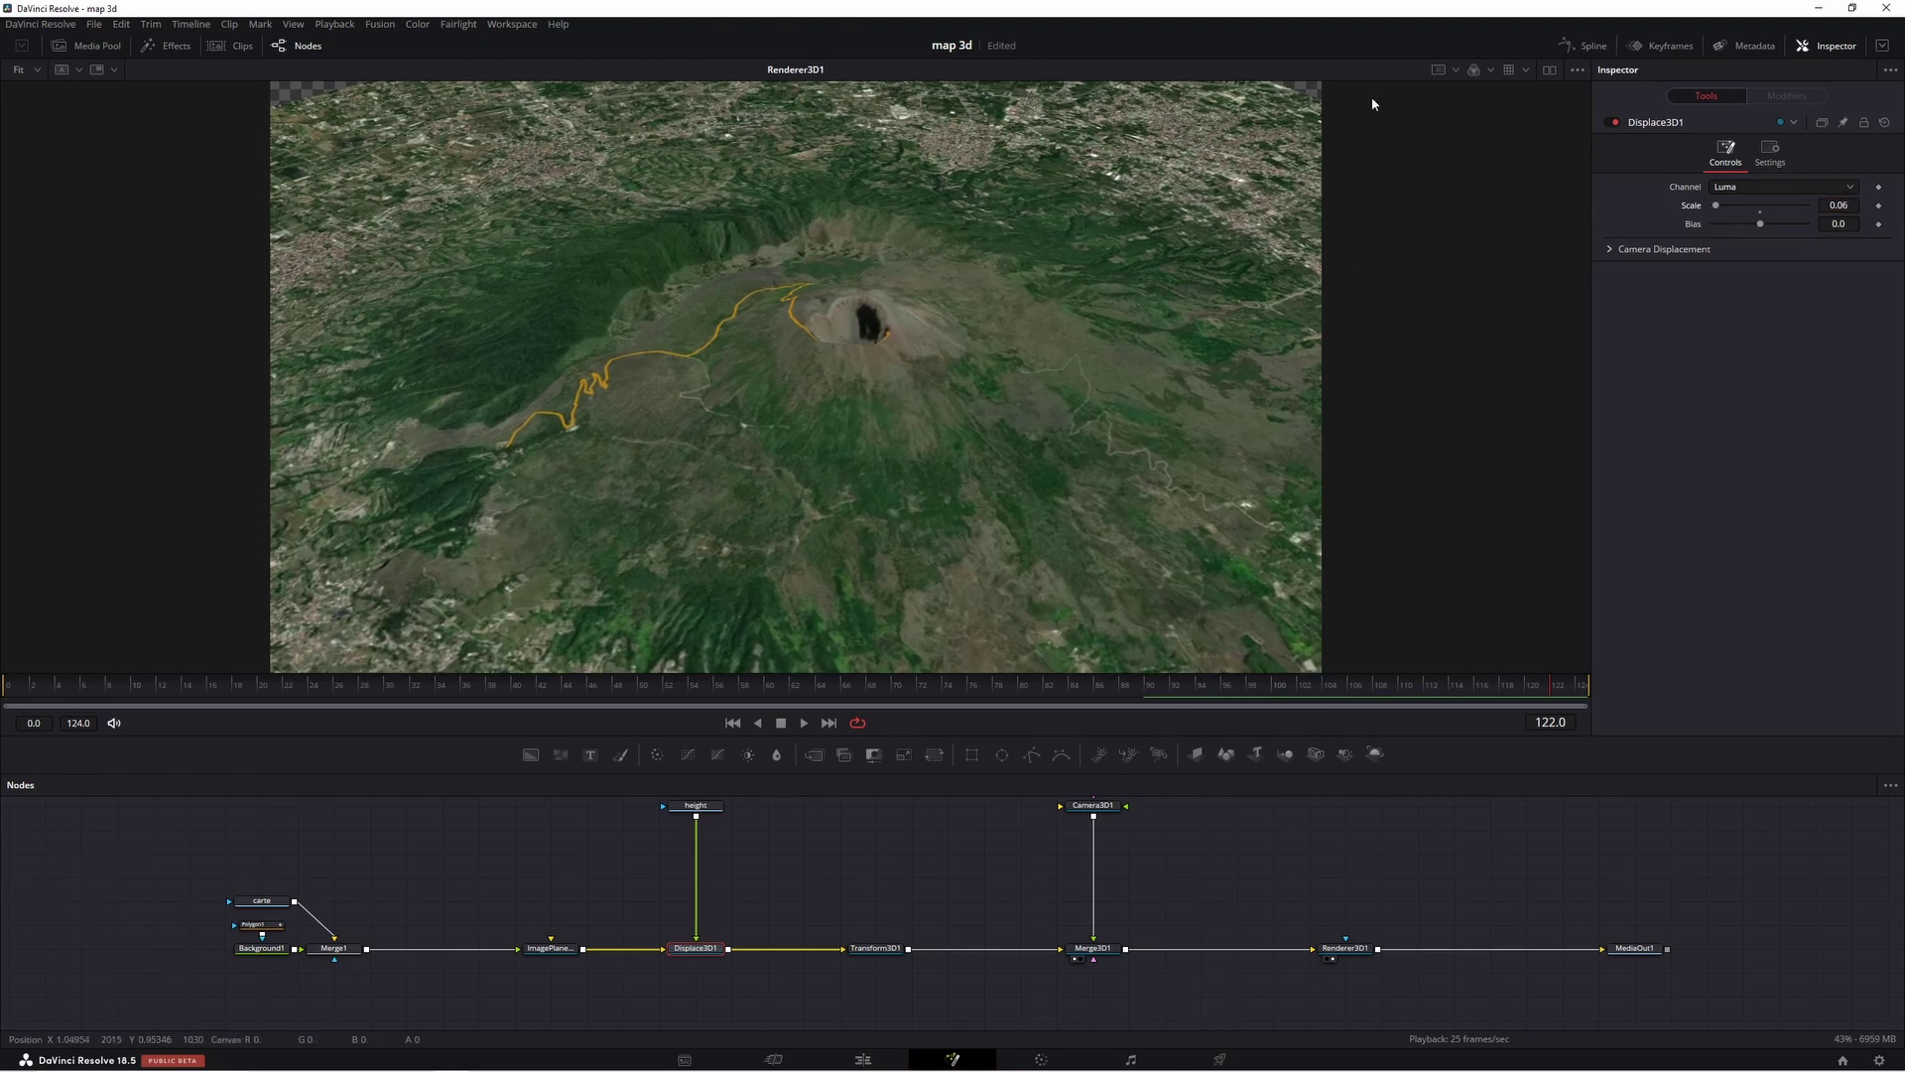
pyautogui.click(1094, 806)
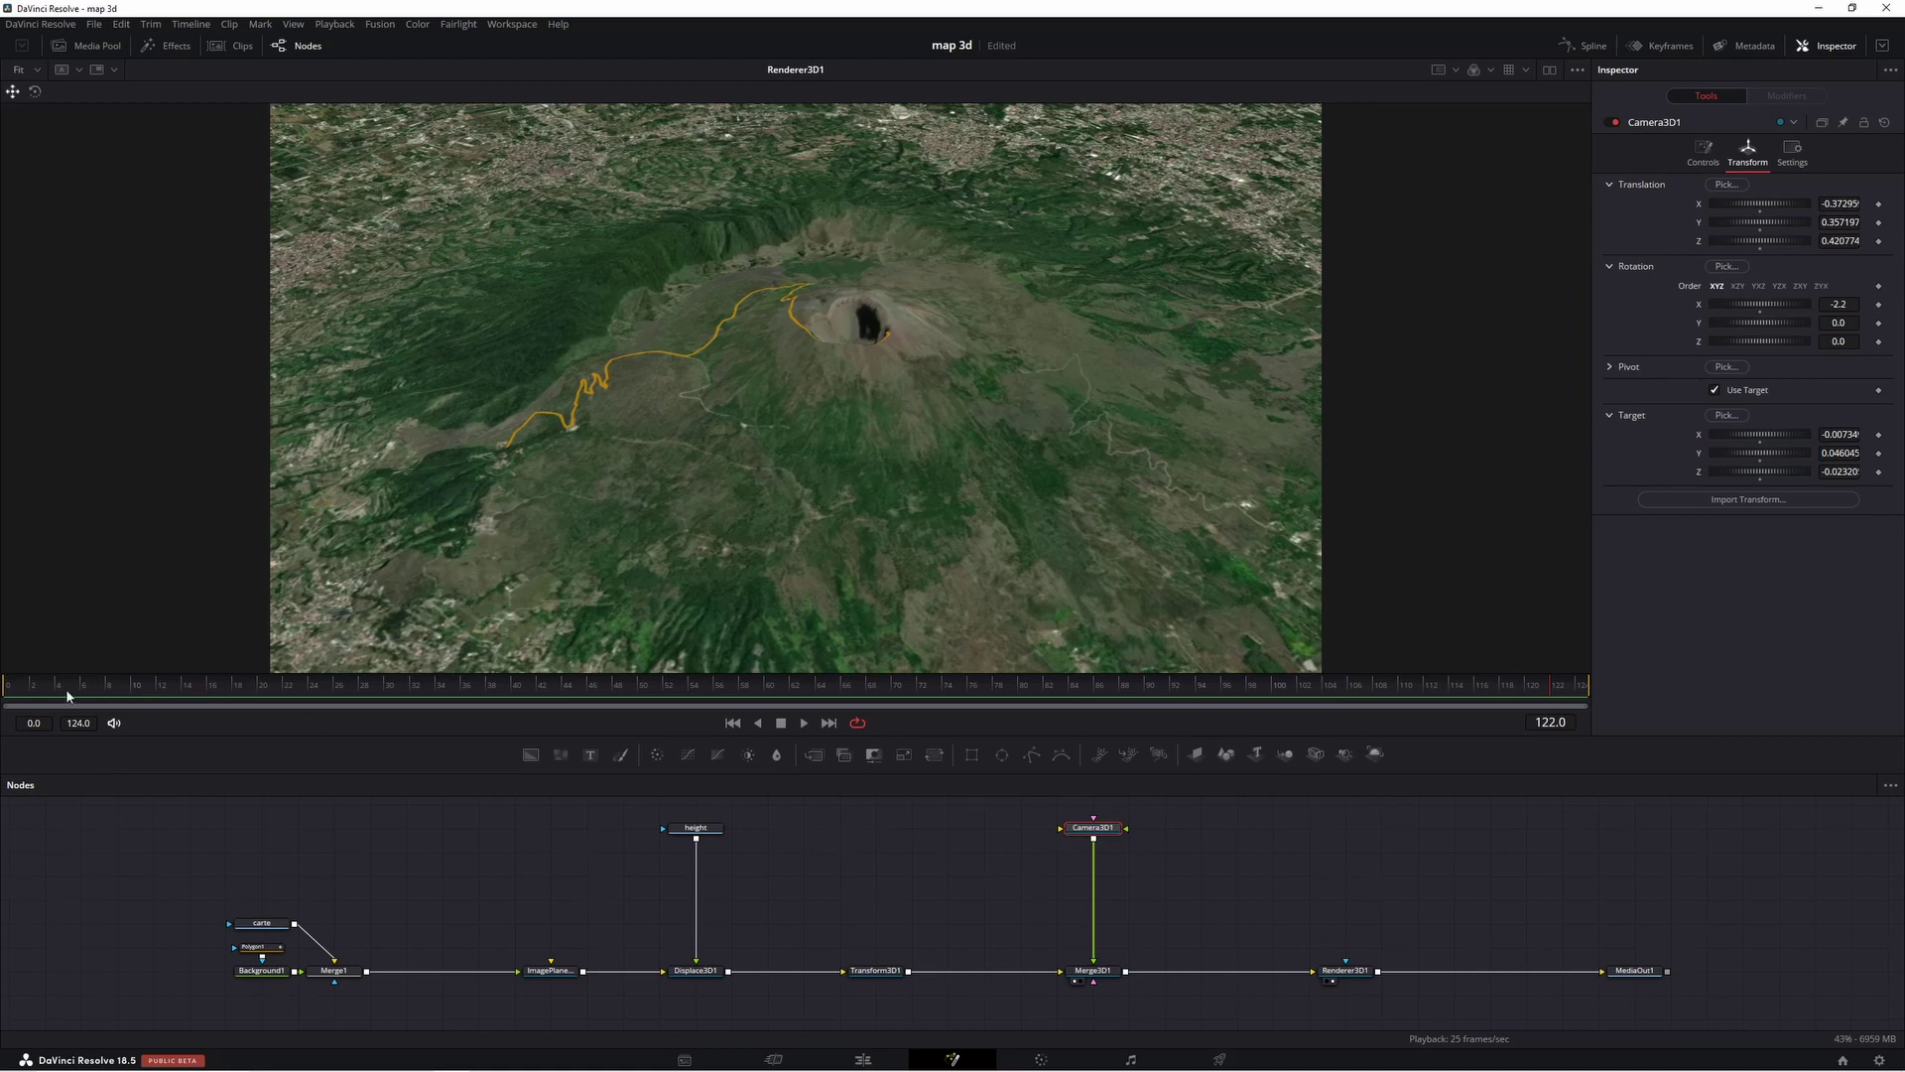
# - Nudge Camera3D1's position and keyframe its translation and rotation at frame 122
pyautogui.moveTo(1856, 222)
pyautogui.mouseDown()
pyautogui.moveTo(1885, 203)
pyautogui.moveTo(1865, 204)
pyautogui.mouseUp()
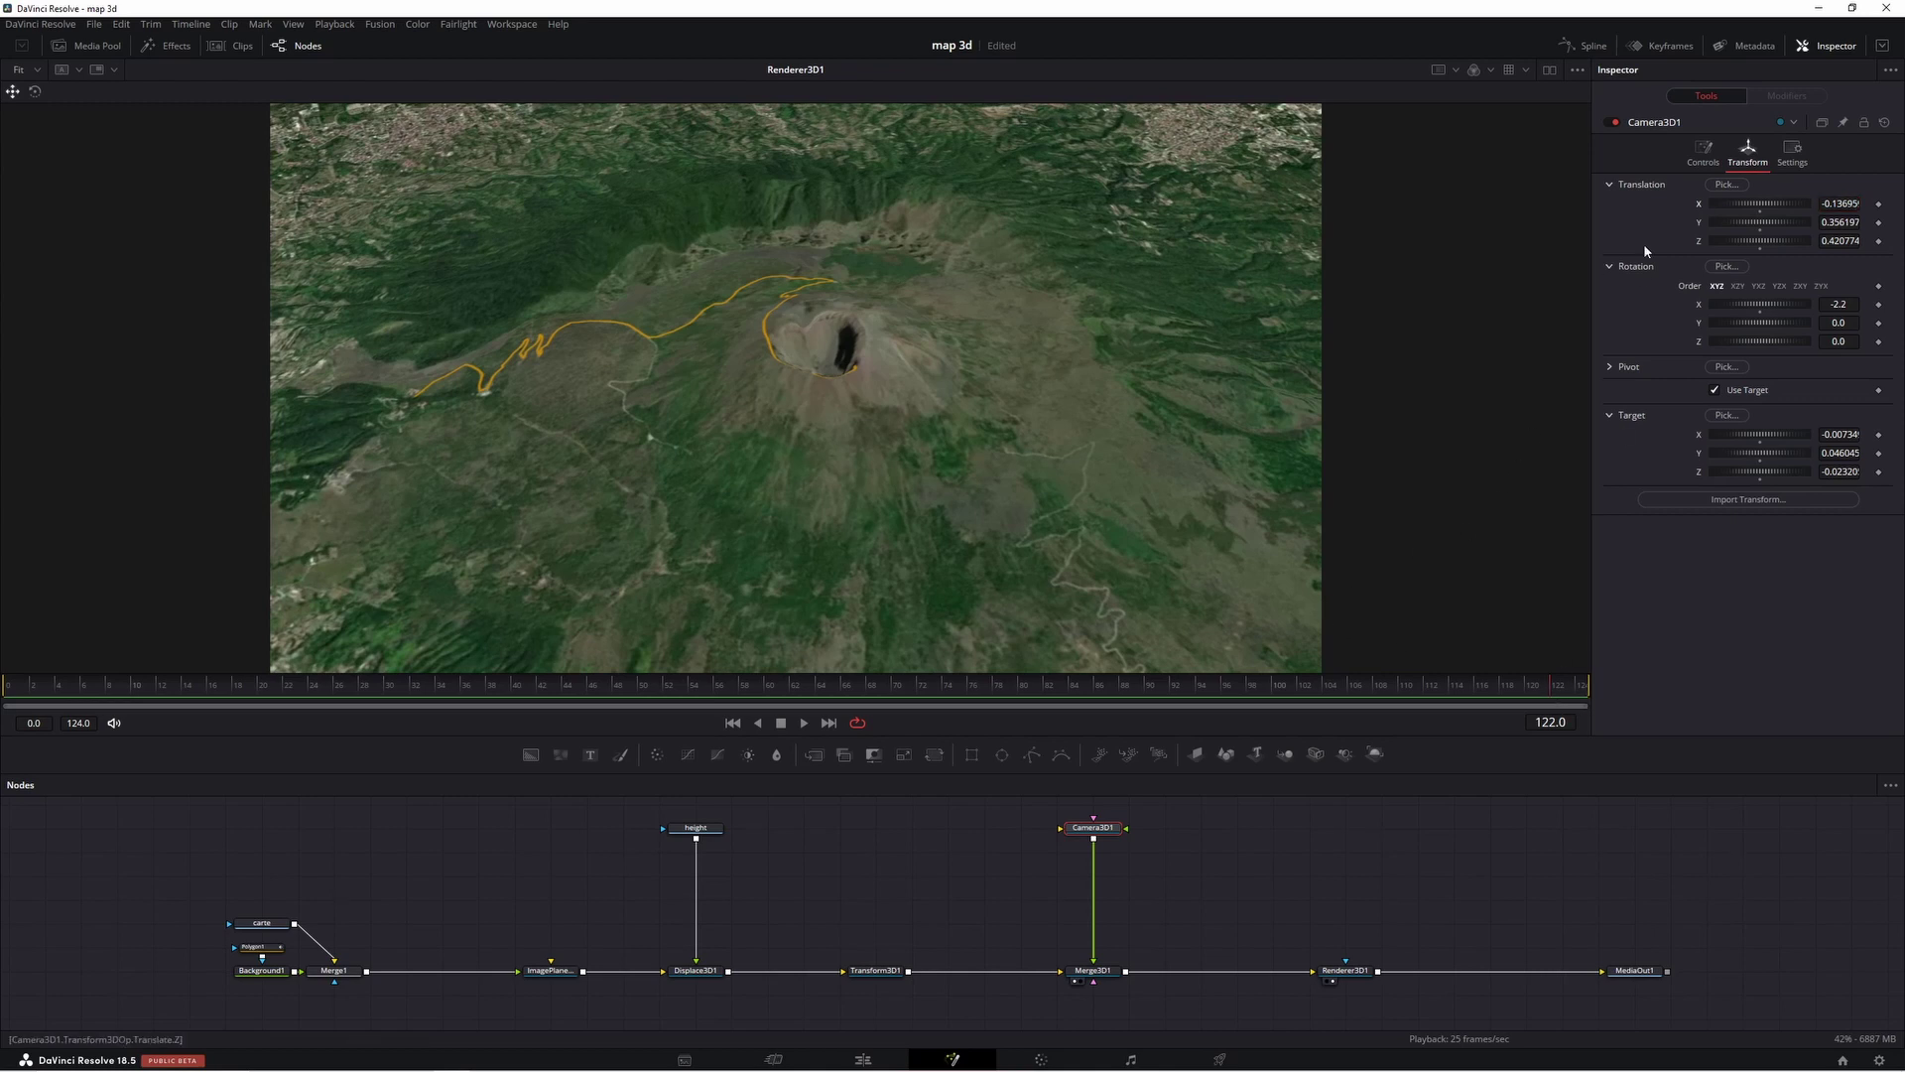
pyautogui.click(1878, 241)
pyautogui.click(1879, 304)
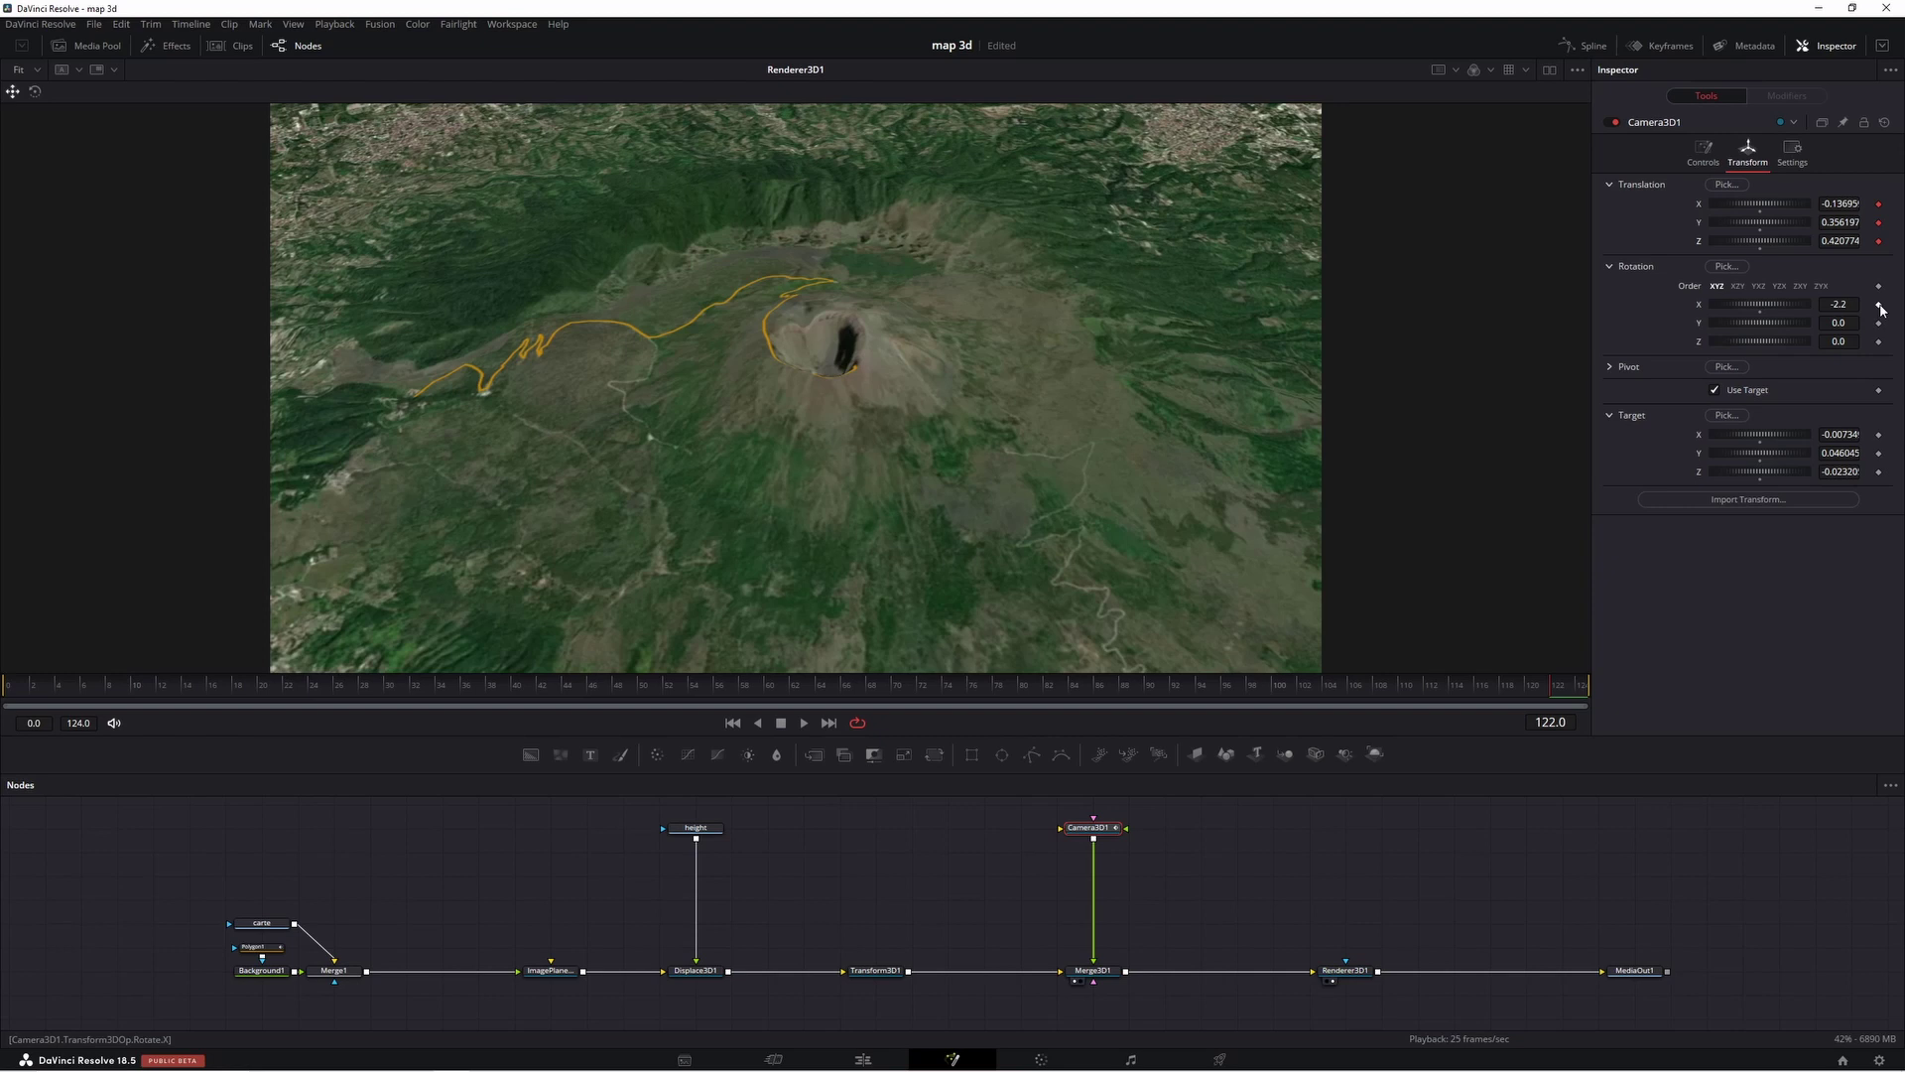
# - At frame 5, move the camera farther out along X and tilt it toward the volcano, then preview
pyautogui.click(58, 685)
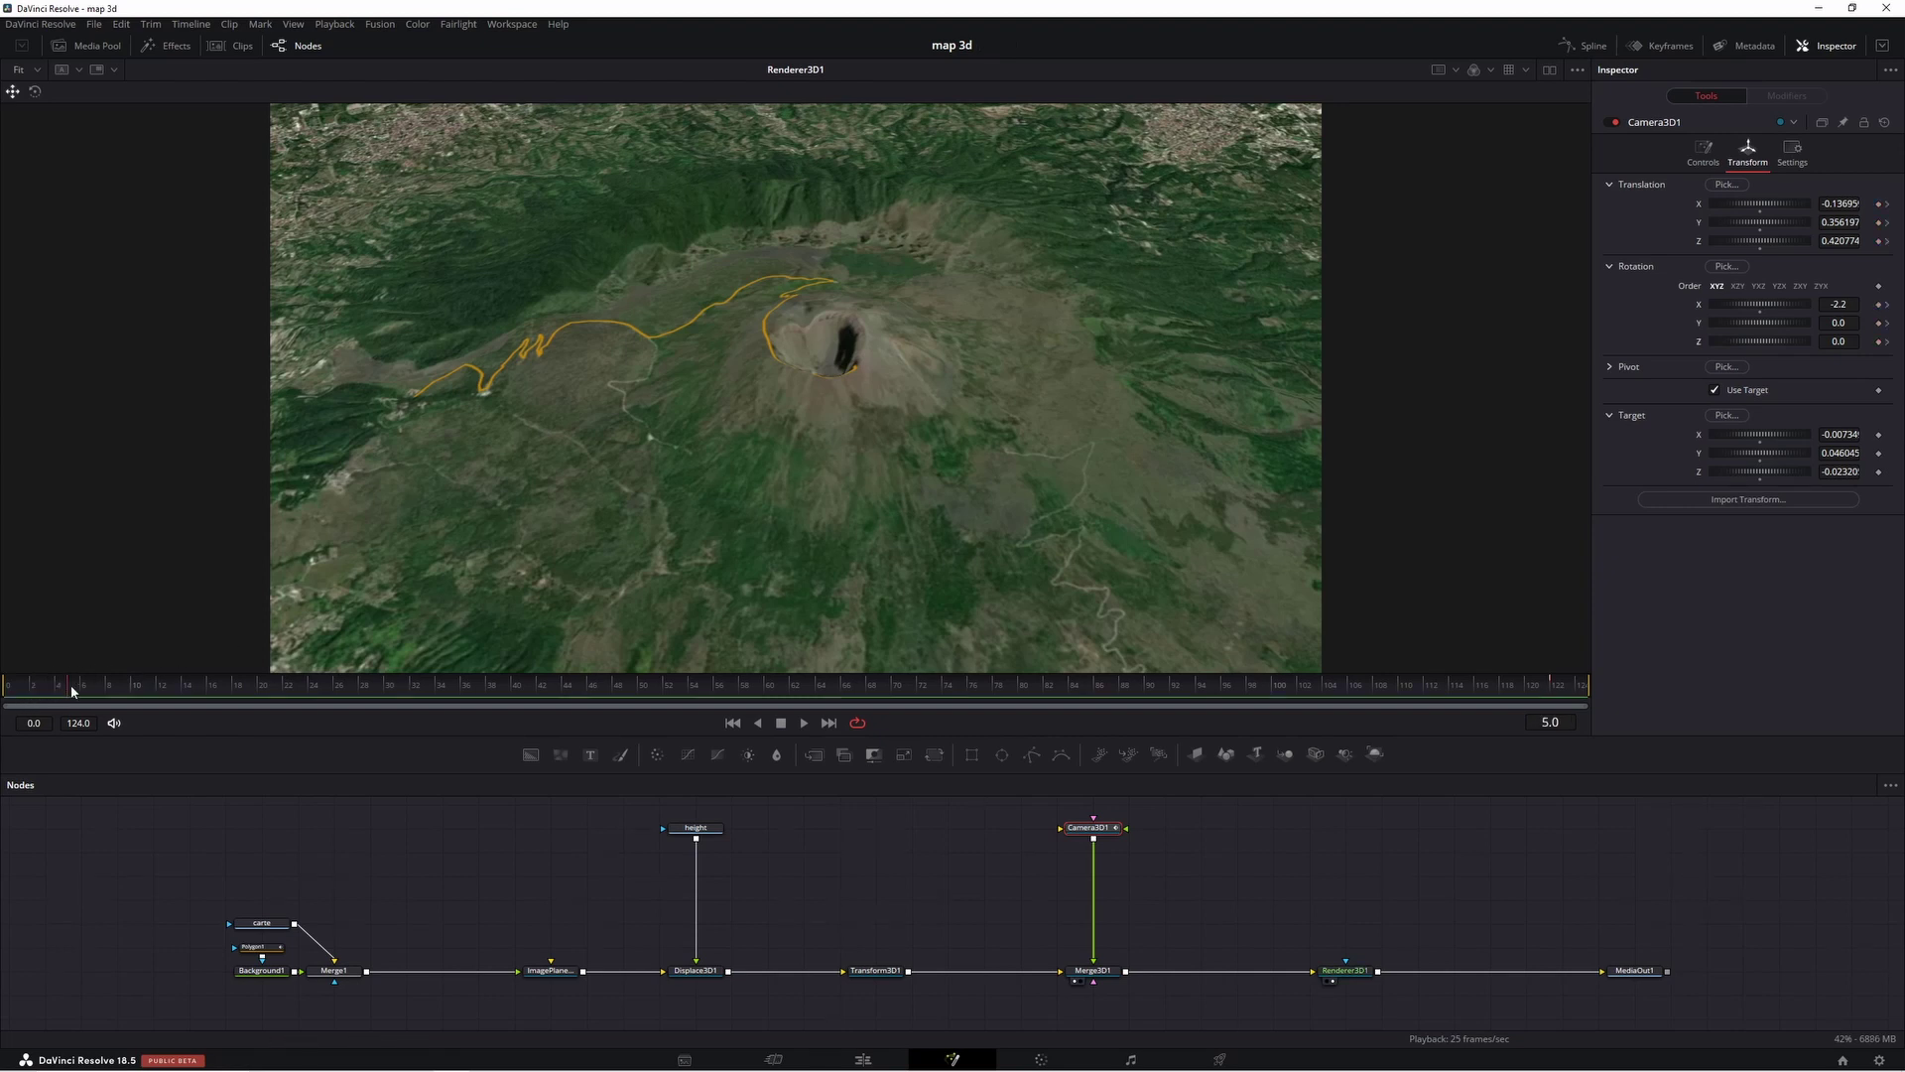
pyautogui.moveTo(1834, 205); pyautogui.dragTo(1429, 216)
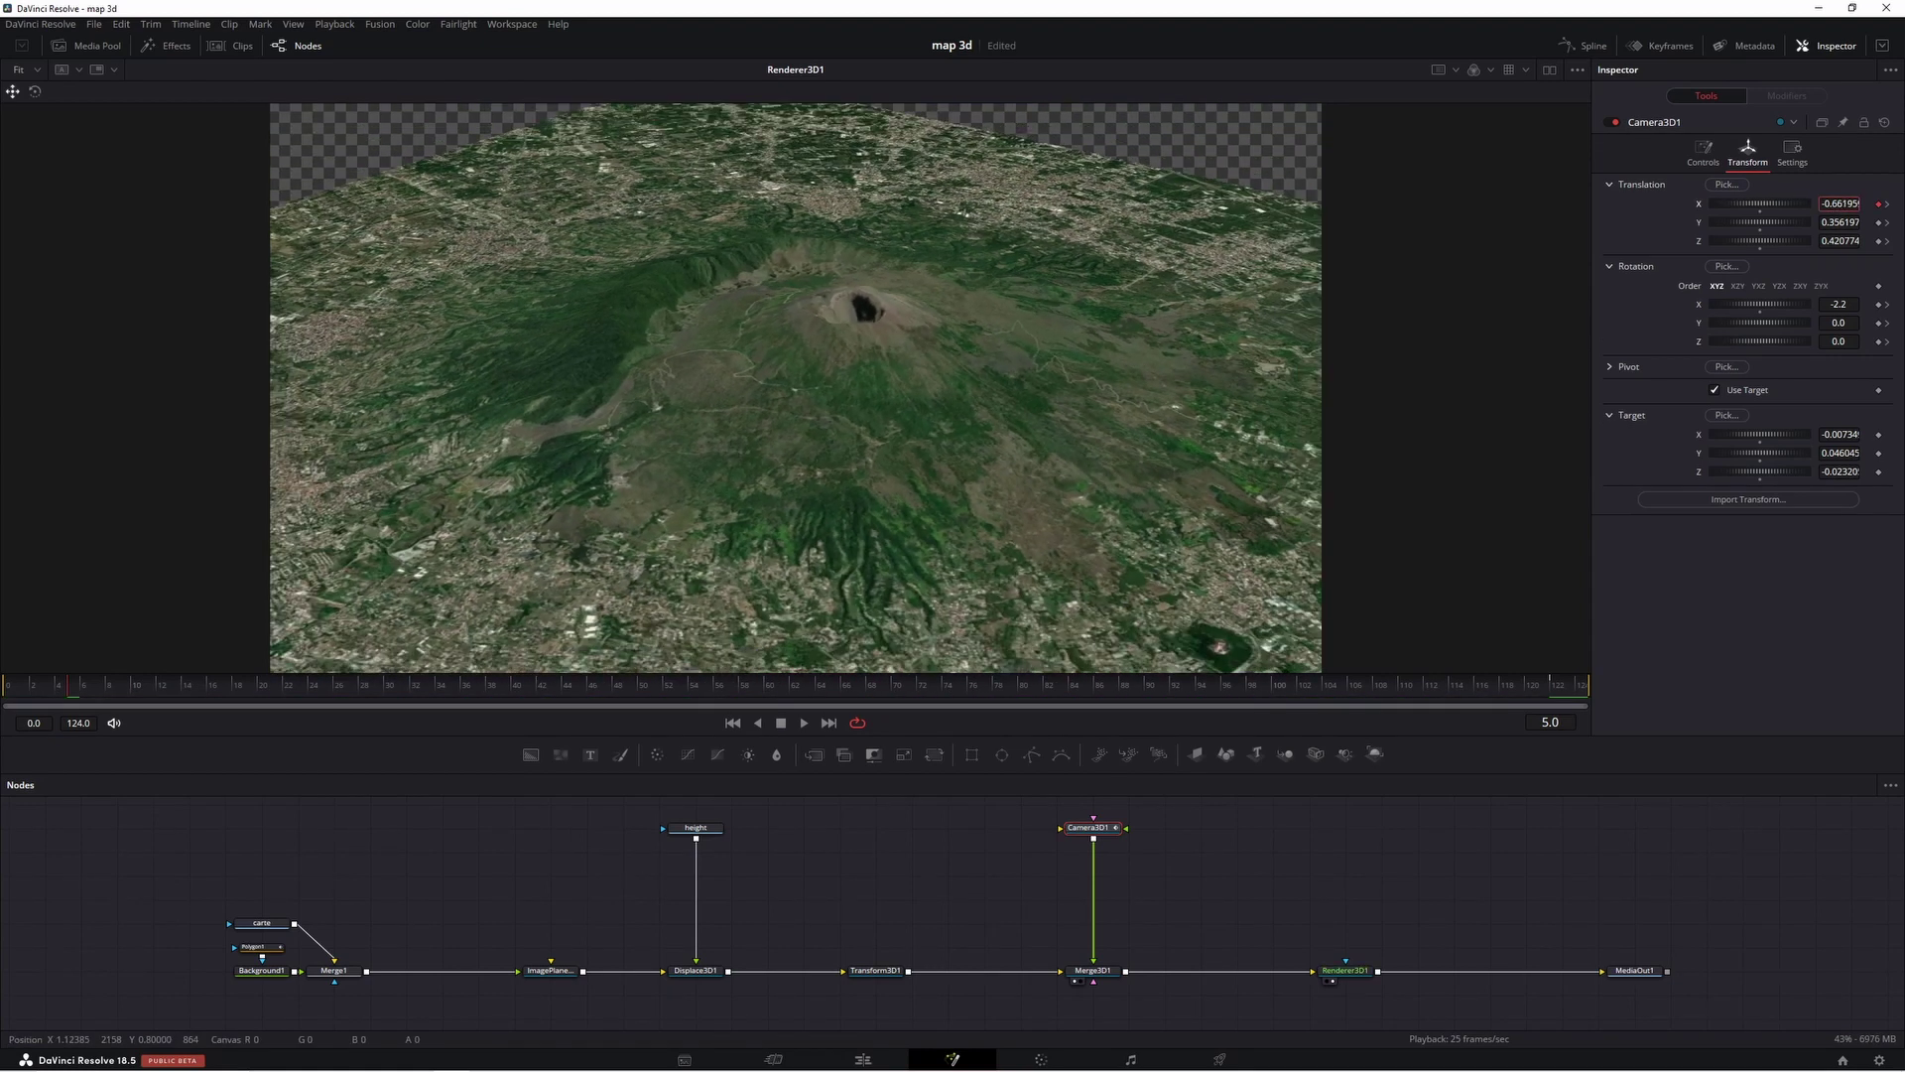
pyautogui.moveTo(1841, 204); pyautogui.dragTo(1897, 261)
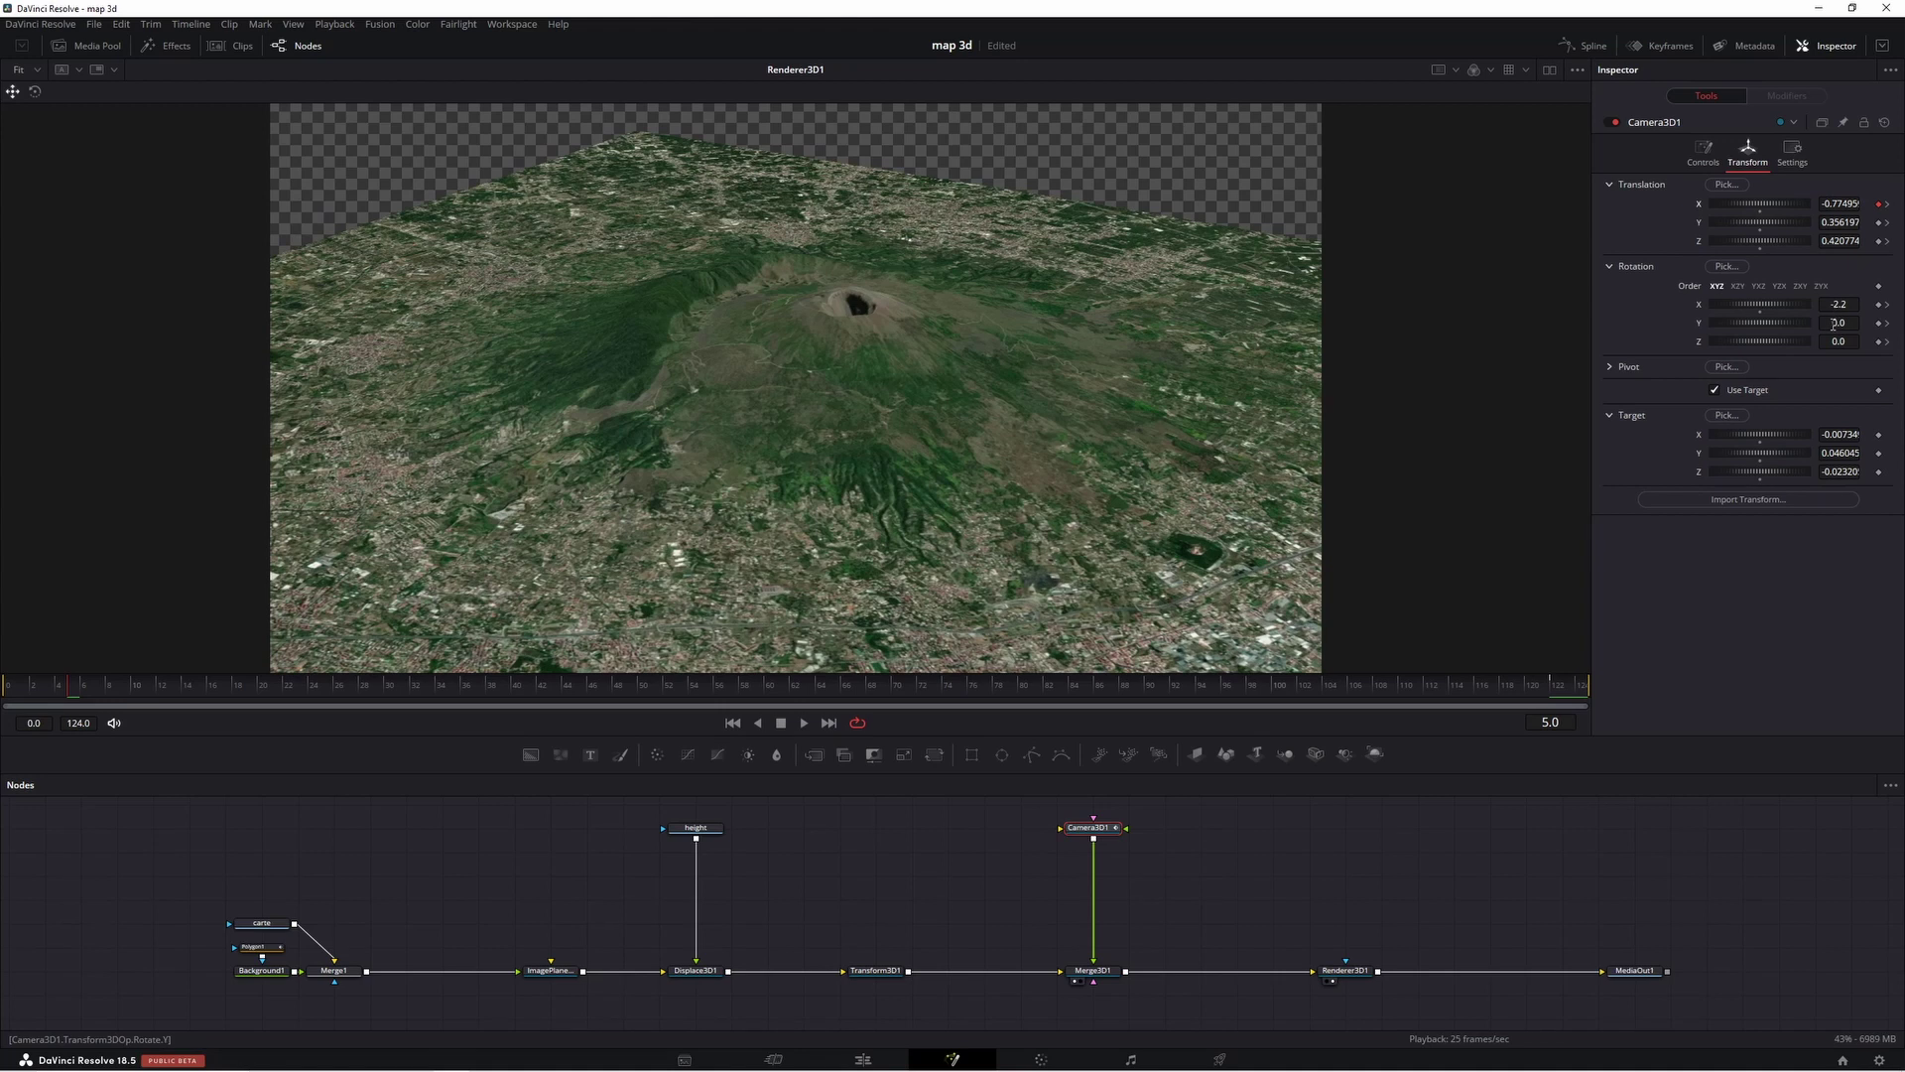
pyautogui.moveTo(1835, 322)
pyautogui.mouseDown()
pyautogui.moveTo(1801, 304)
pyautogui.moveTo(1836, 302)
pyautogui.mouseUp()
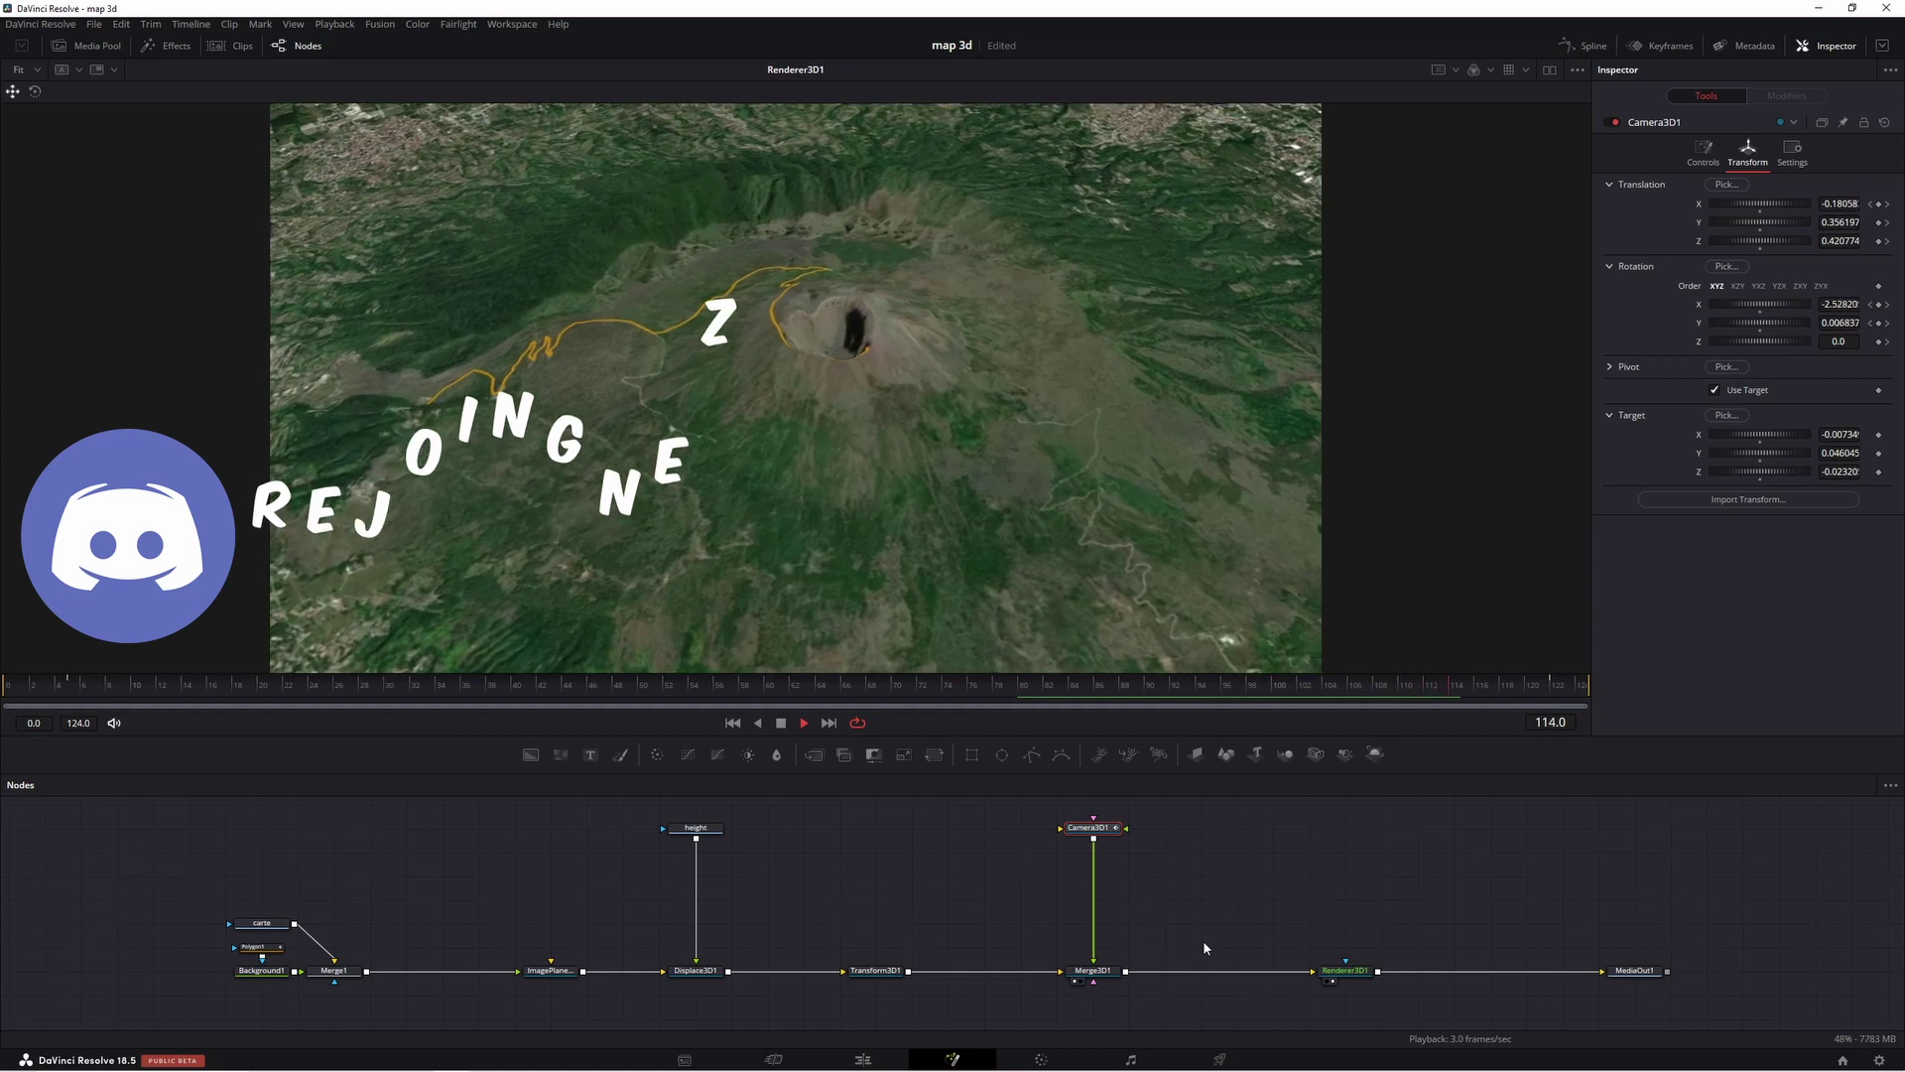
pyautogui.click(781, 723)
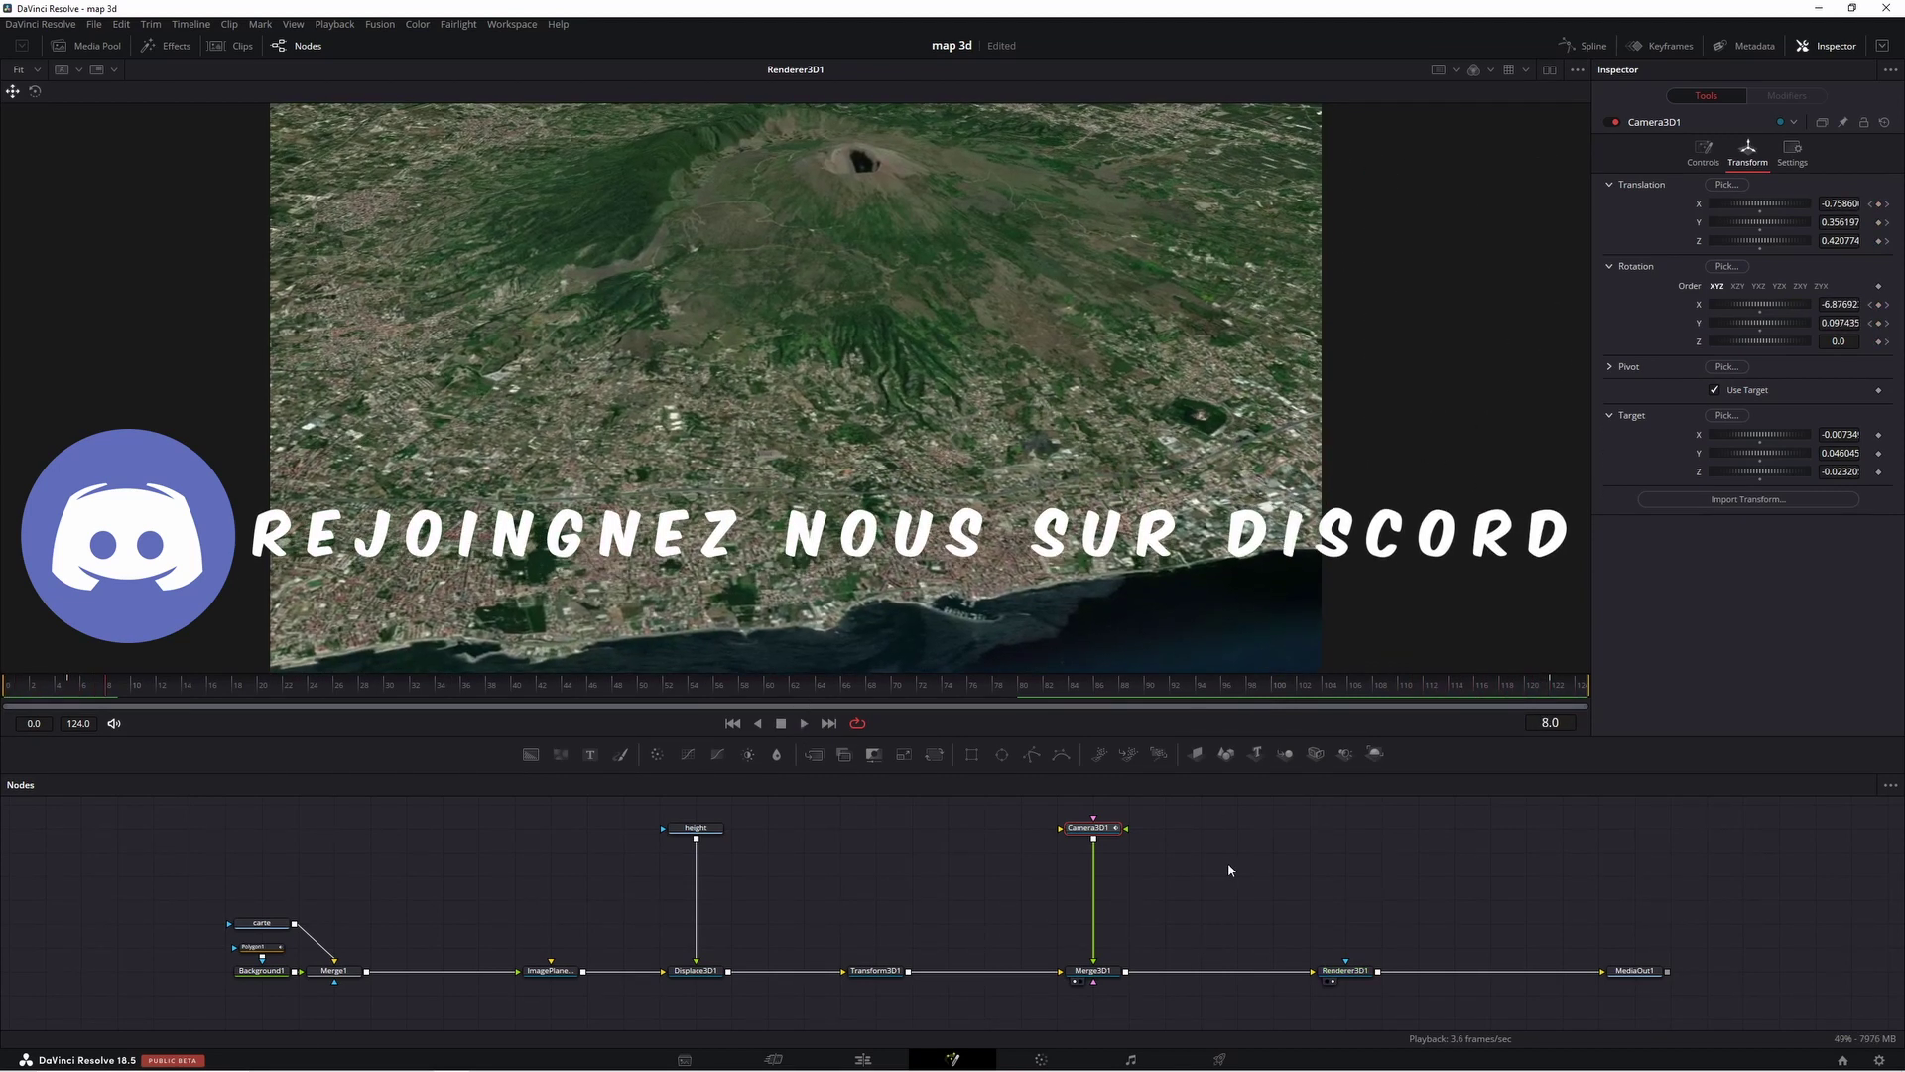
# - Smooth all Camera3D1 keyframes in the Spline editor, with Polygon1's curves hidden
pyautogui.click(1587, 46)
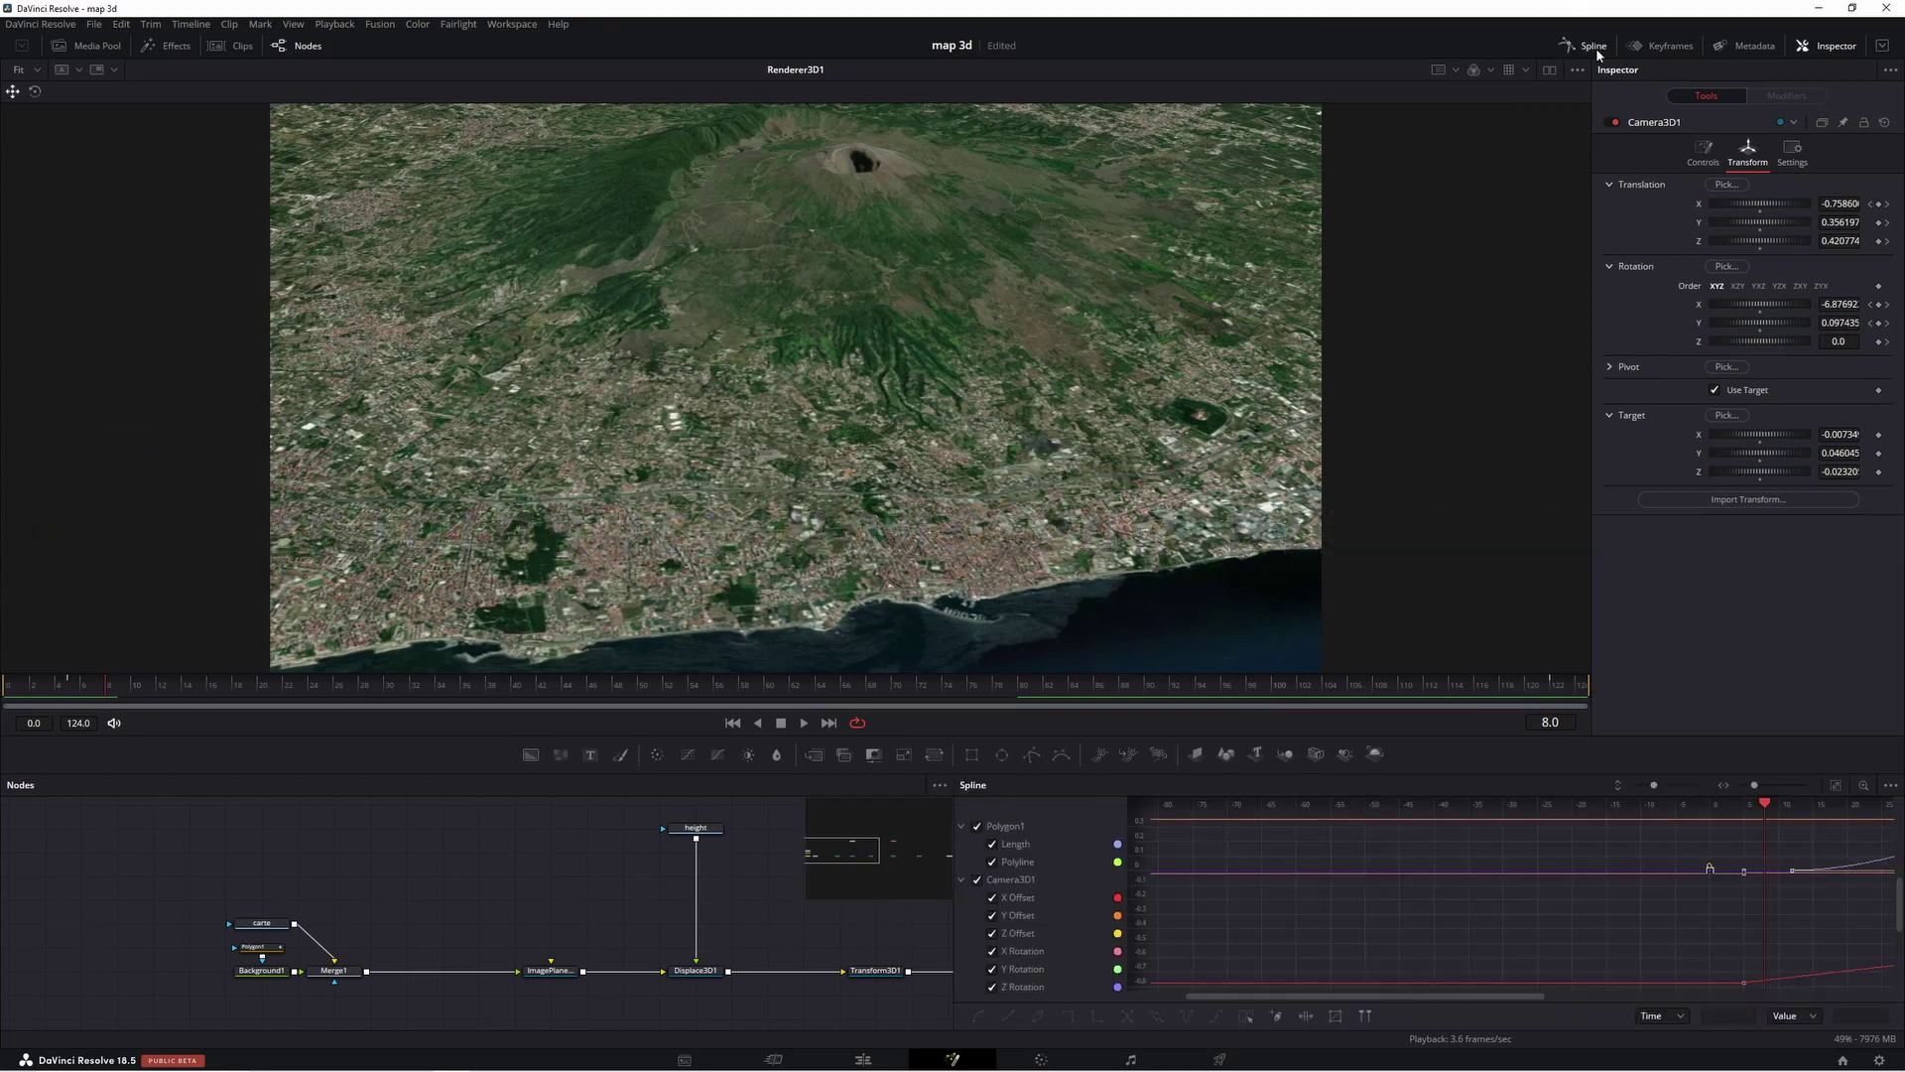
pyautogui.click(977, 827)
pyautogui.click(1836, 785)
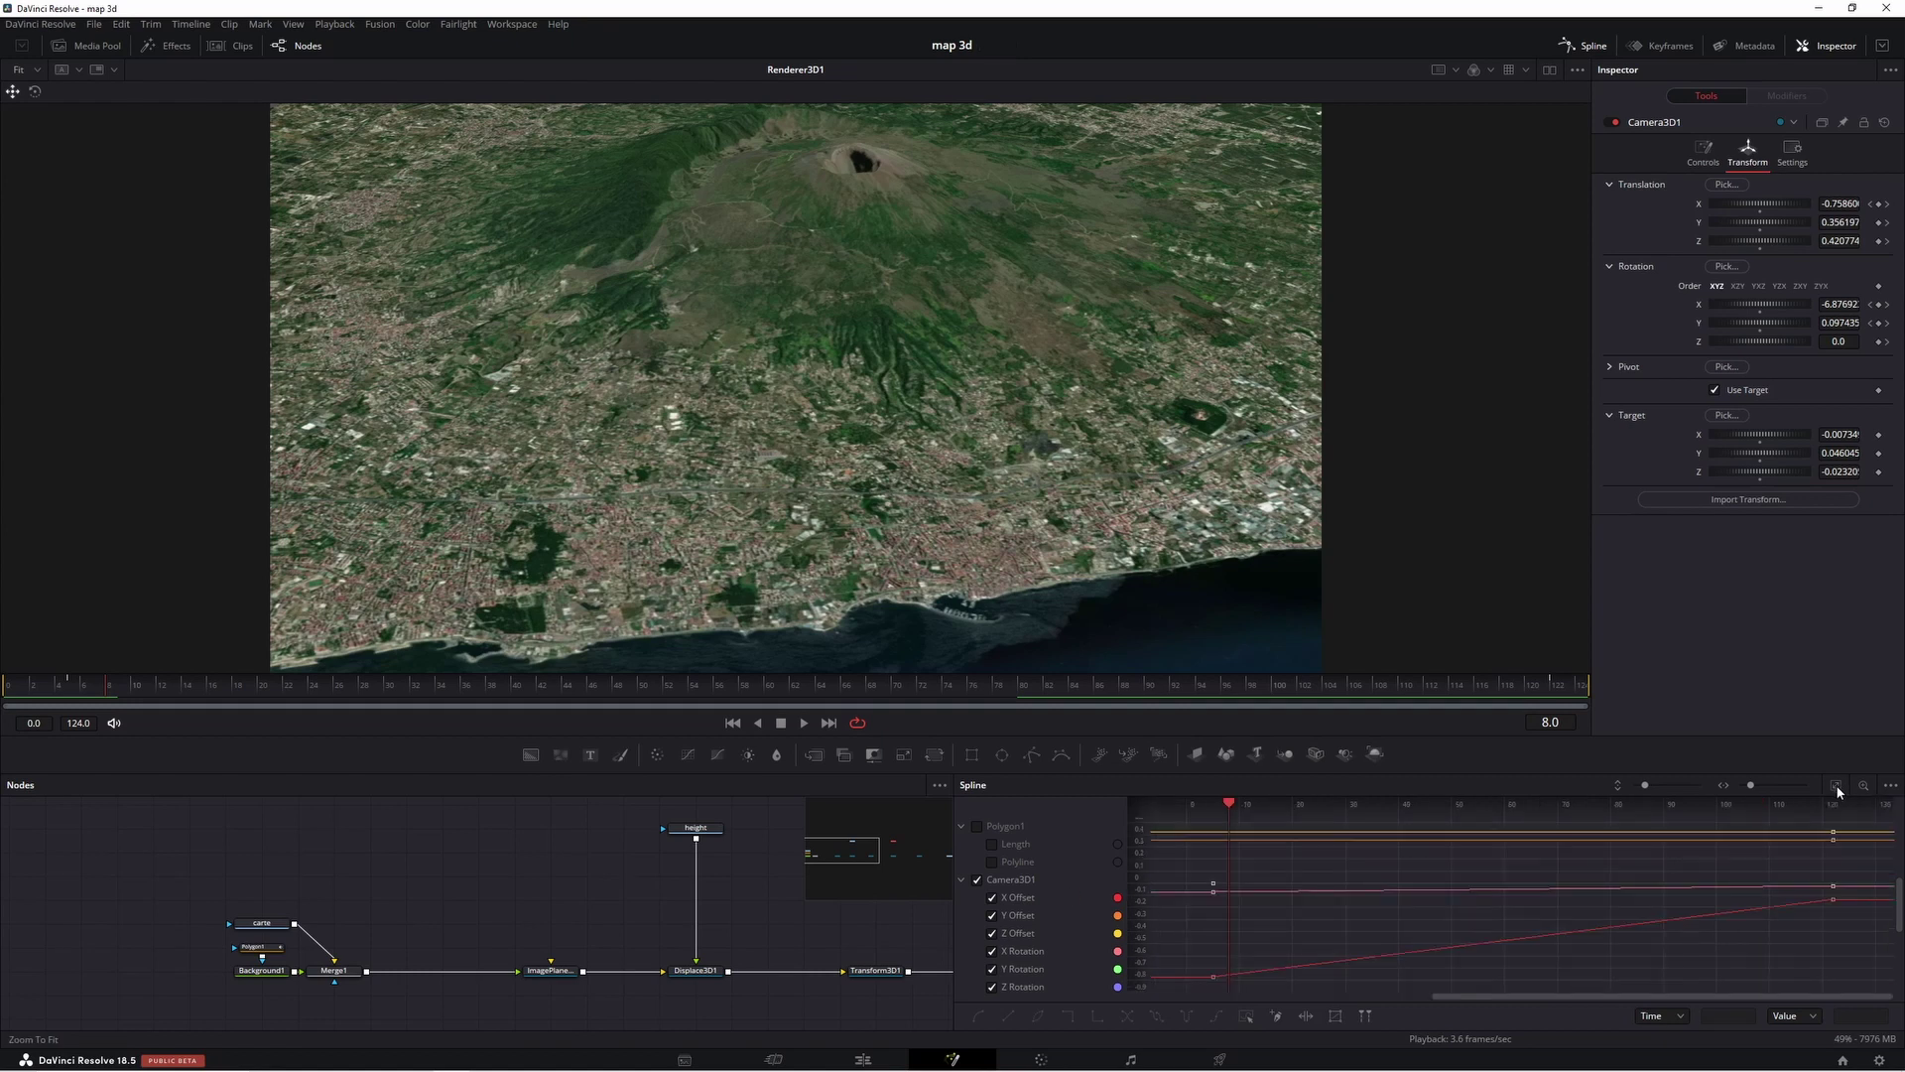
pyautogui.moveTo(1169, 994); pyautogui.dragTo(1865, 820)
pyautogui.hotkey('shift', 's')
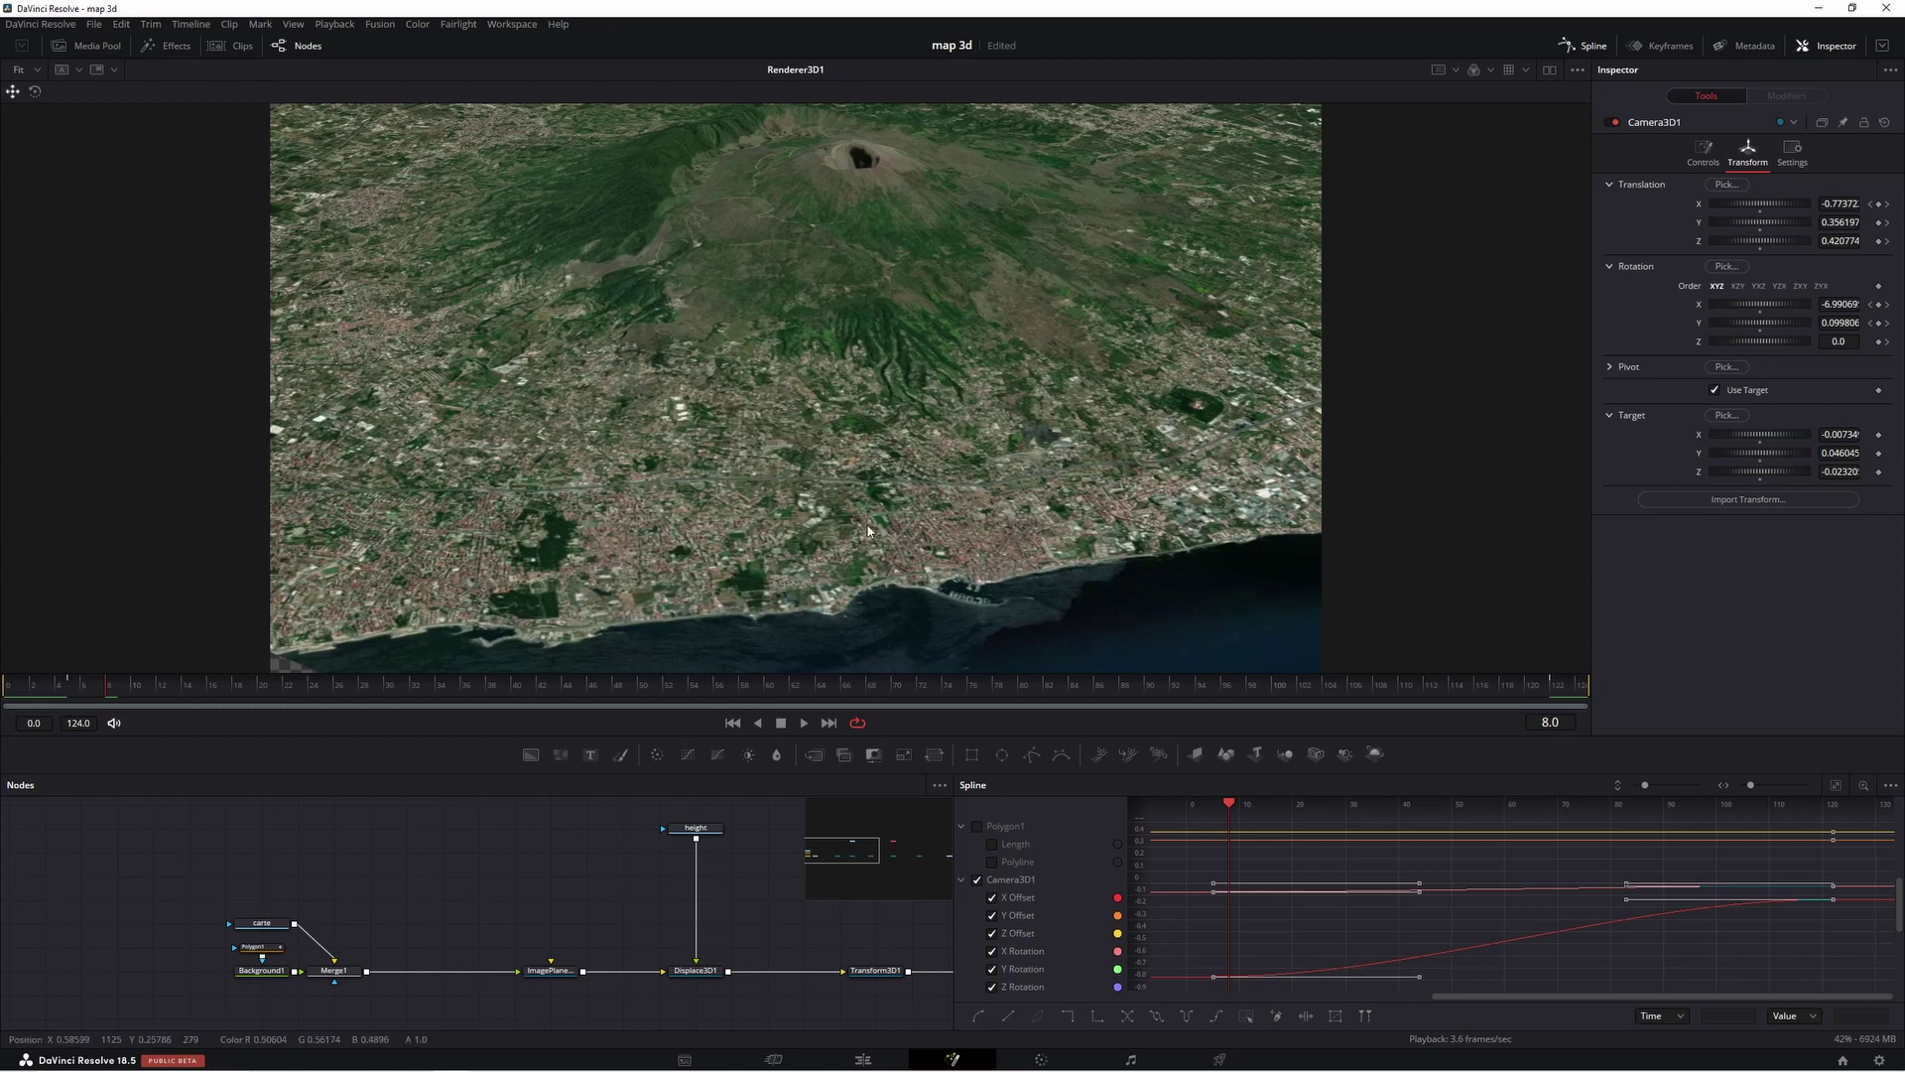
pyautogui.click(1585, 46)
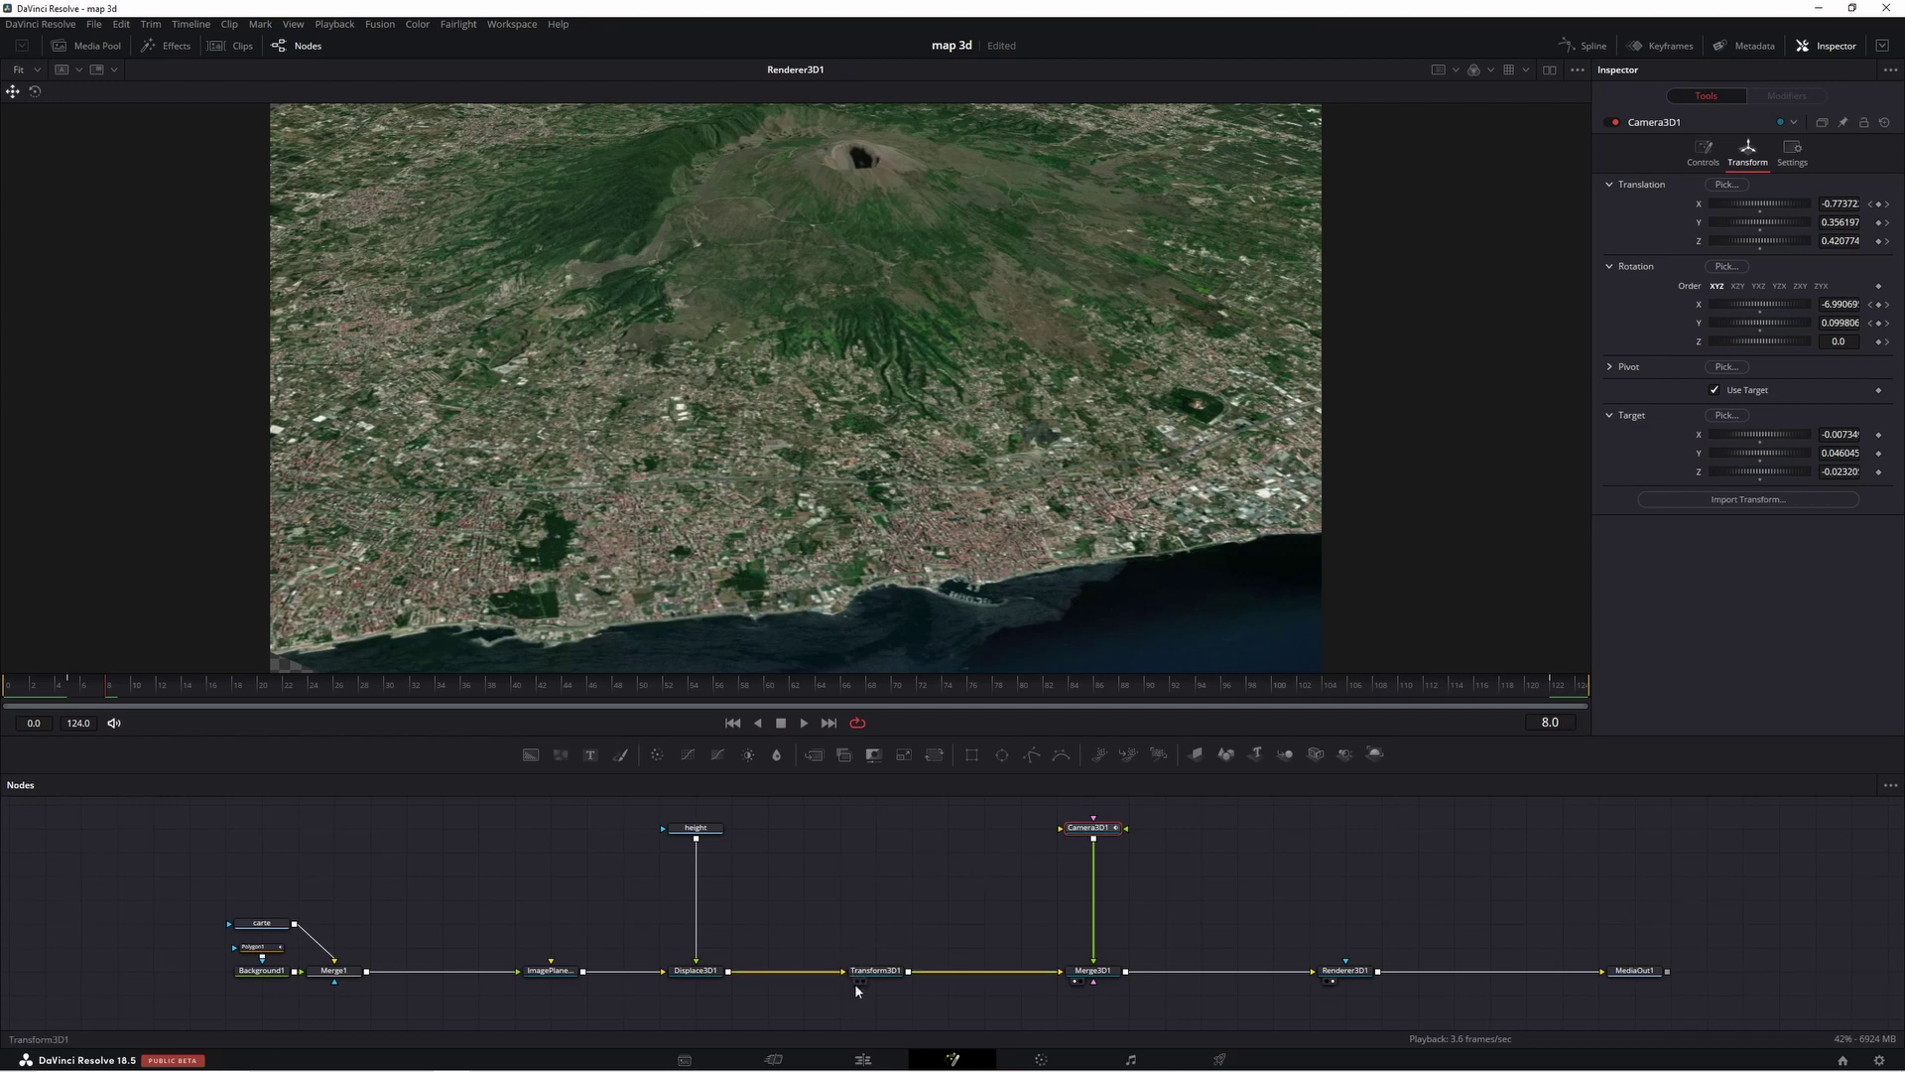
pyautogui.click(863, 1060)
# - Set Transform3D1's Scale to 1.04 on the Fusion page
pyautogui.click(87, 45)
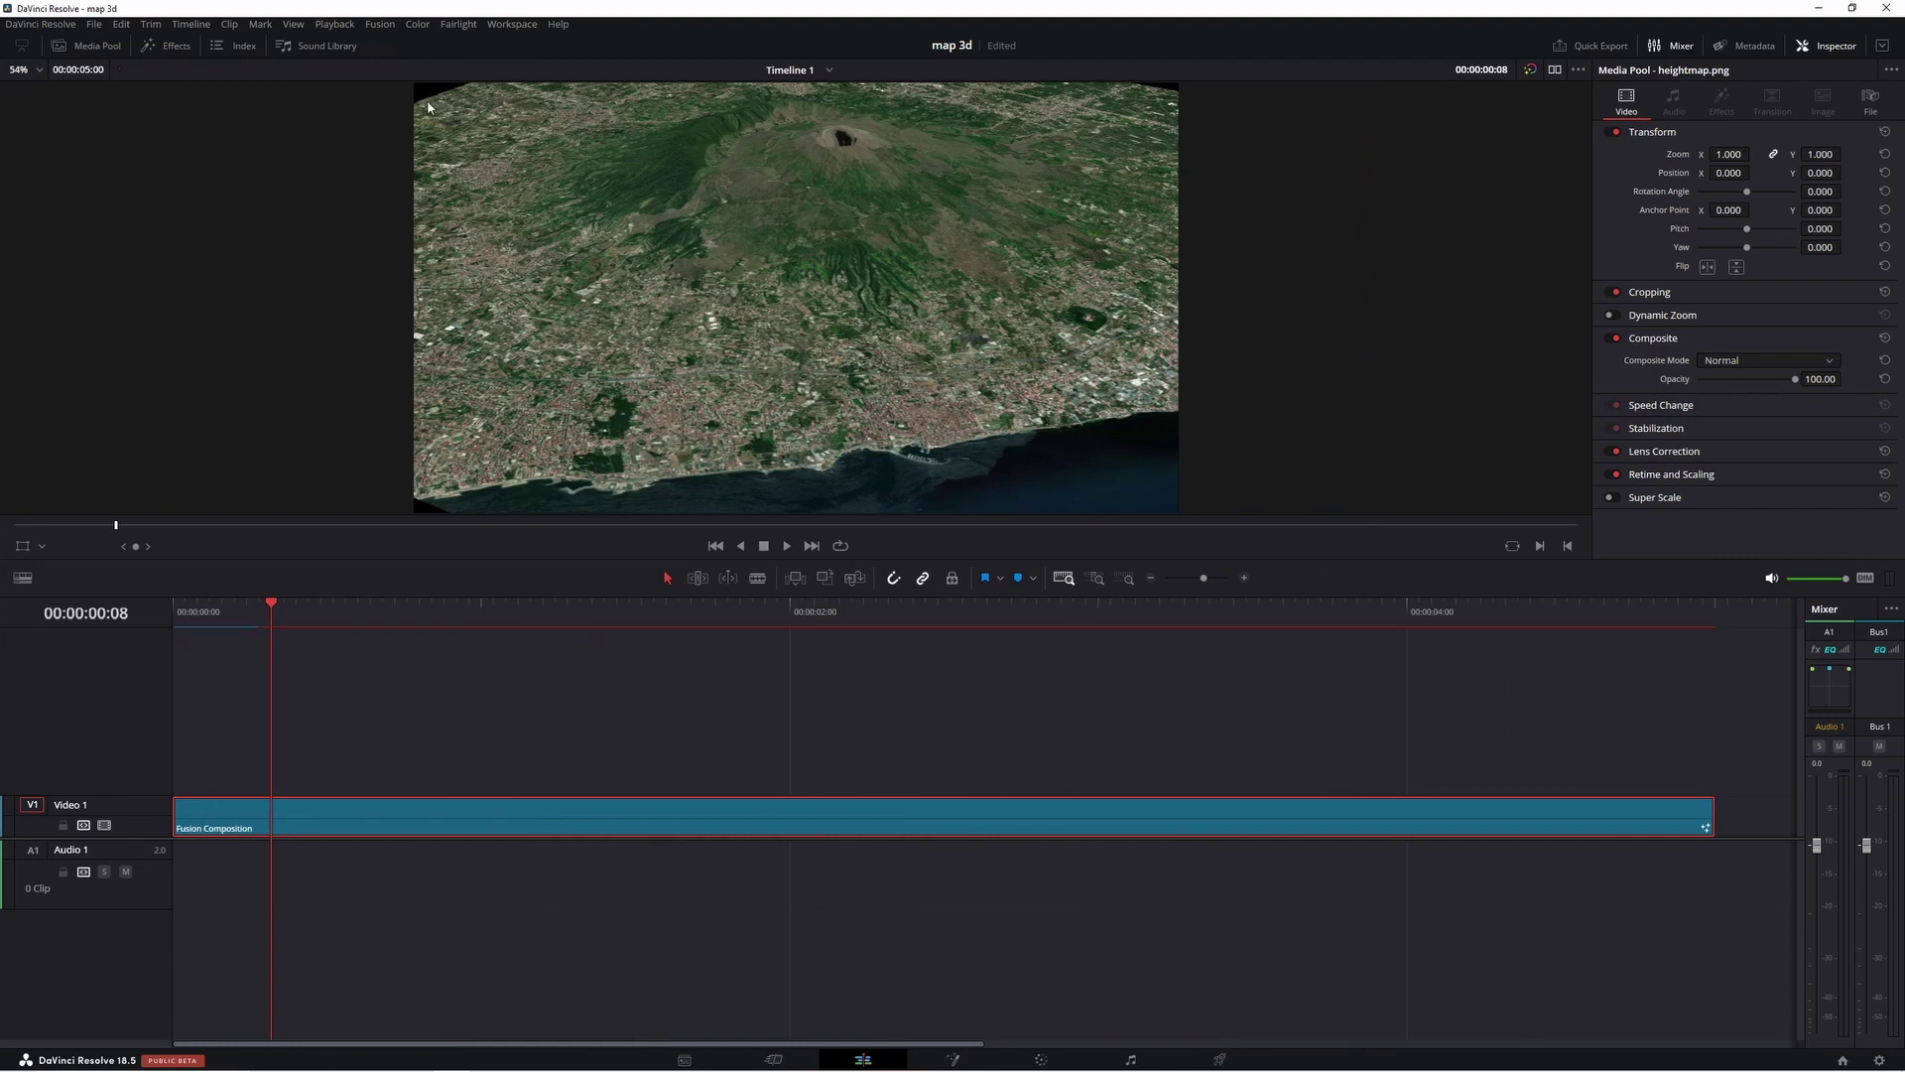
pyautogui.hotkey('shift', '5')
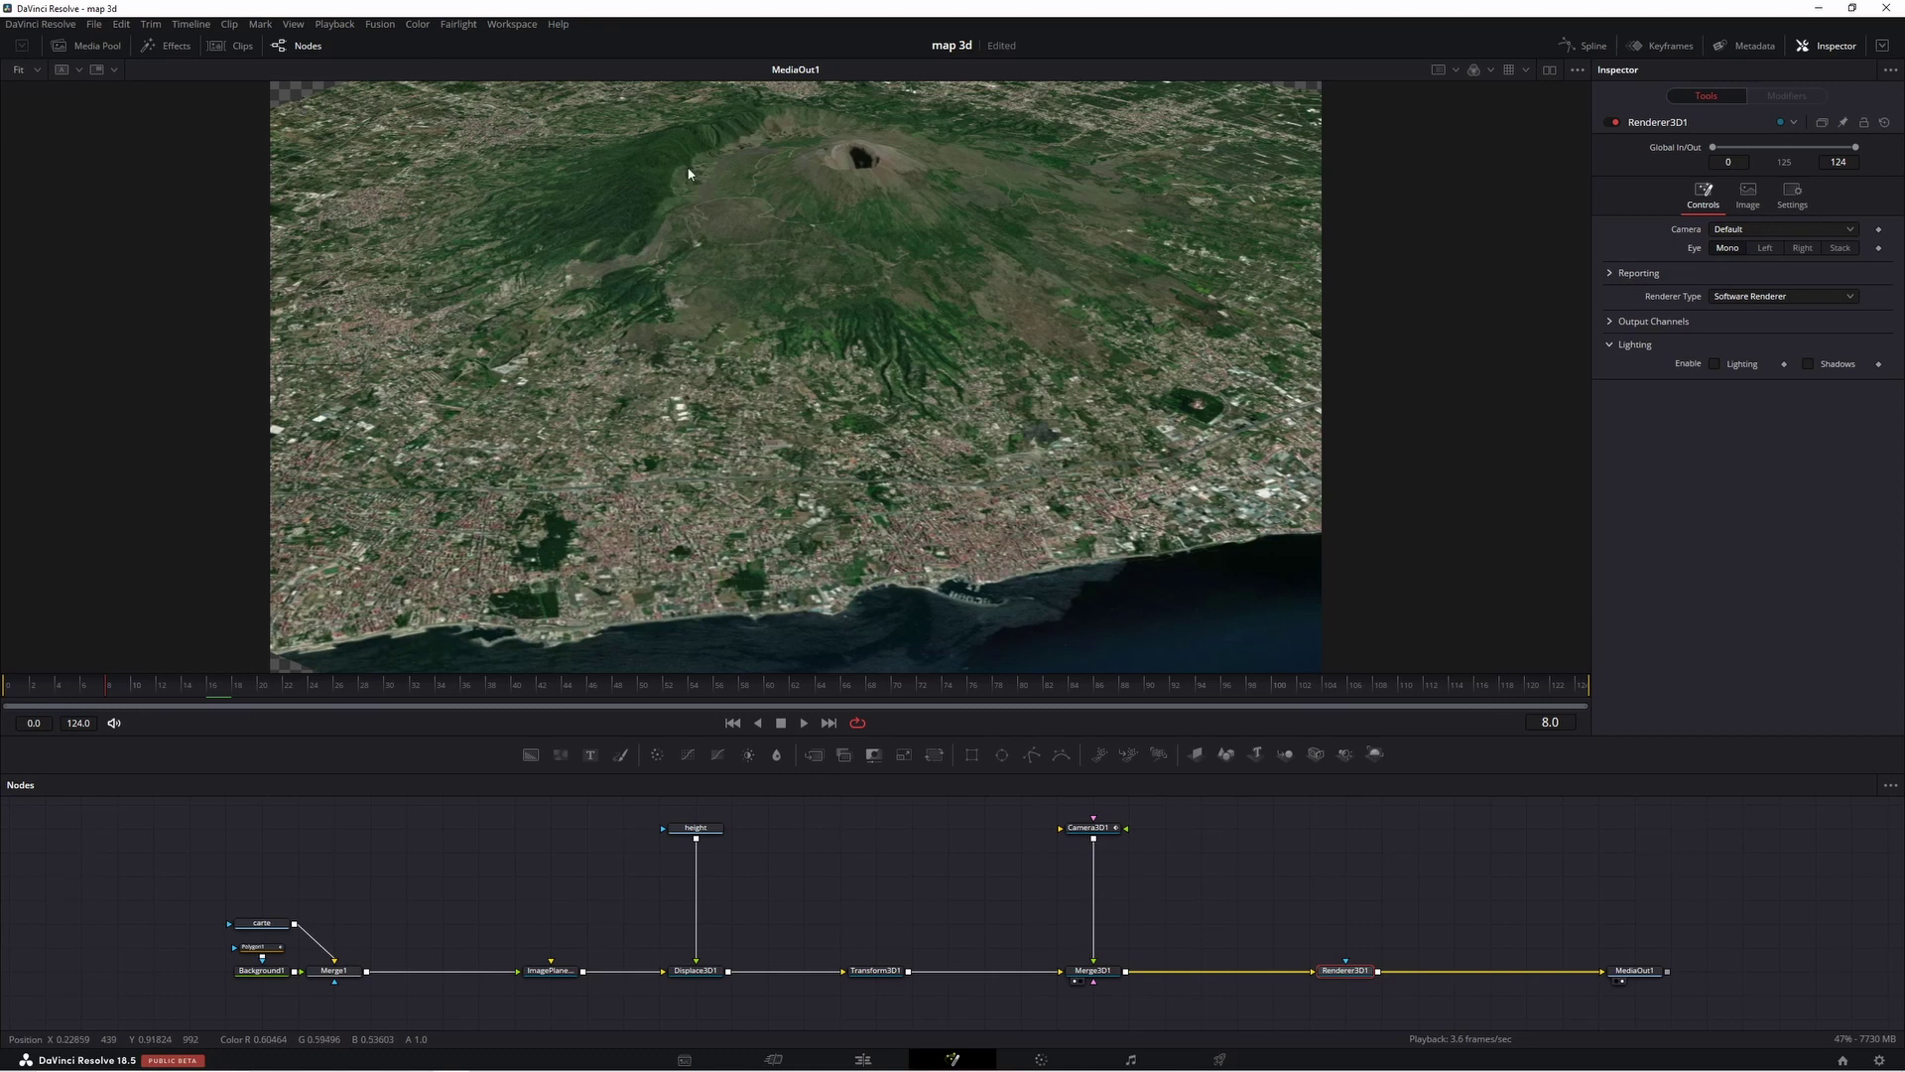
pyautogui.click(881, 975)
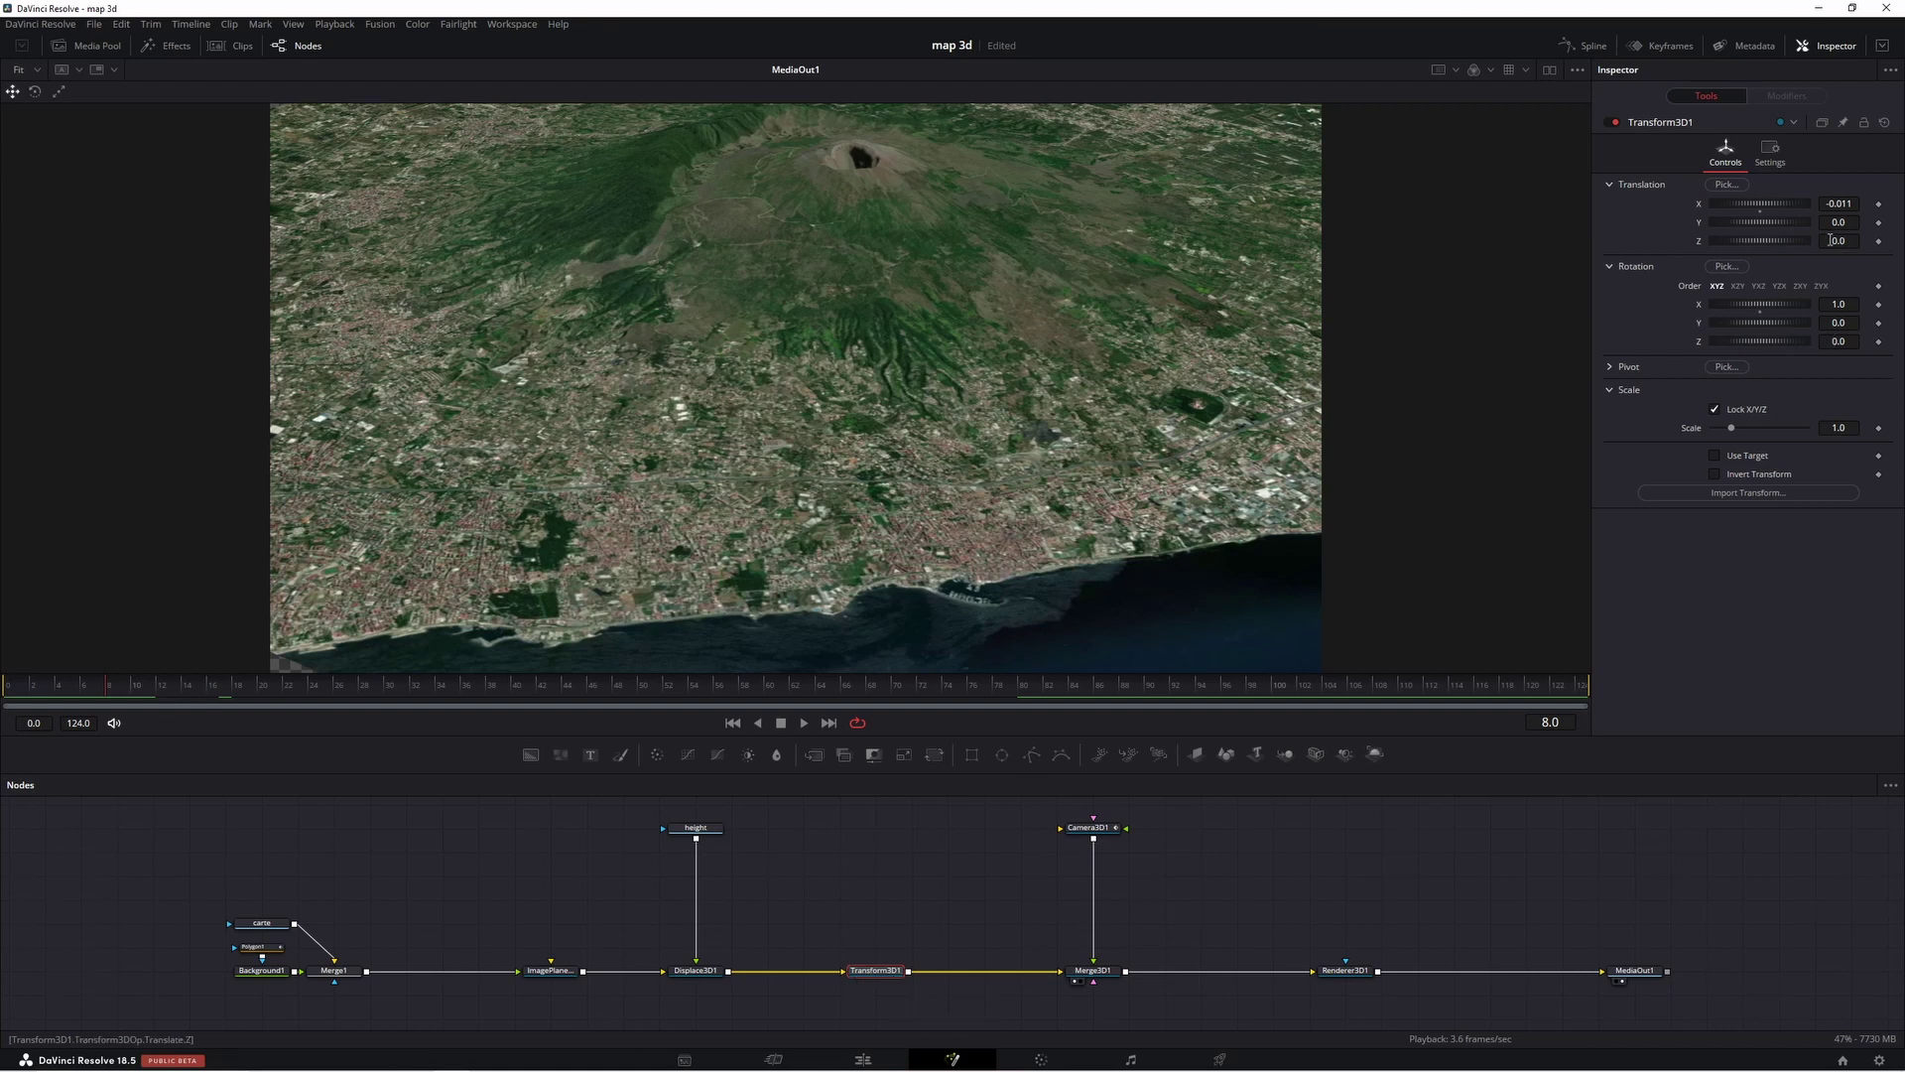
pyautogui.click(1835, 428)
pyautogui.write('1.002')
pyautogui.press('Return')
pyautogui.write('1.04')
pyautogui.press('Return')
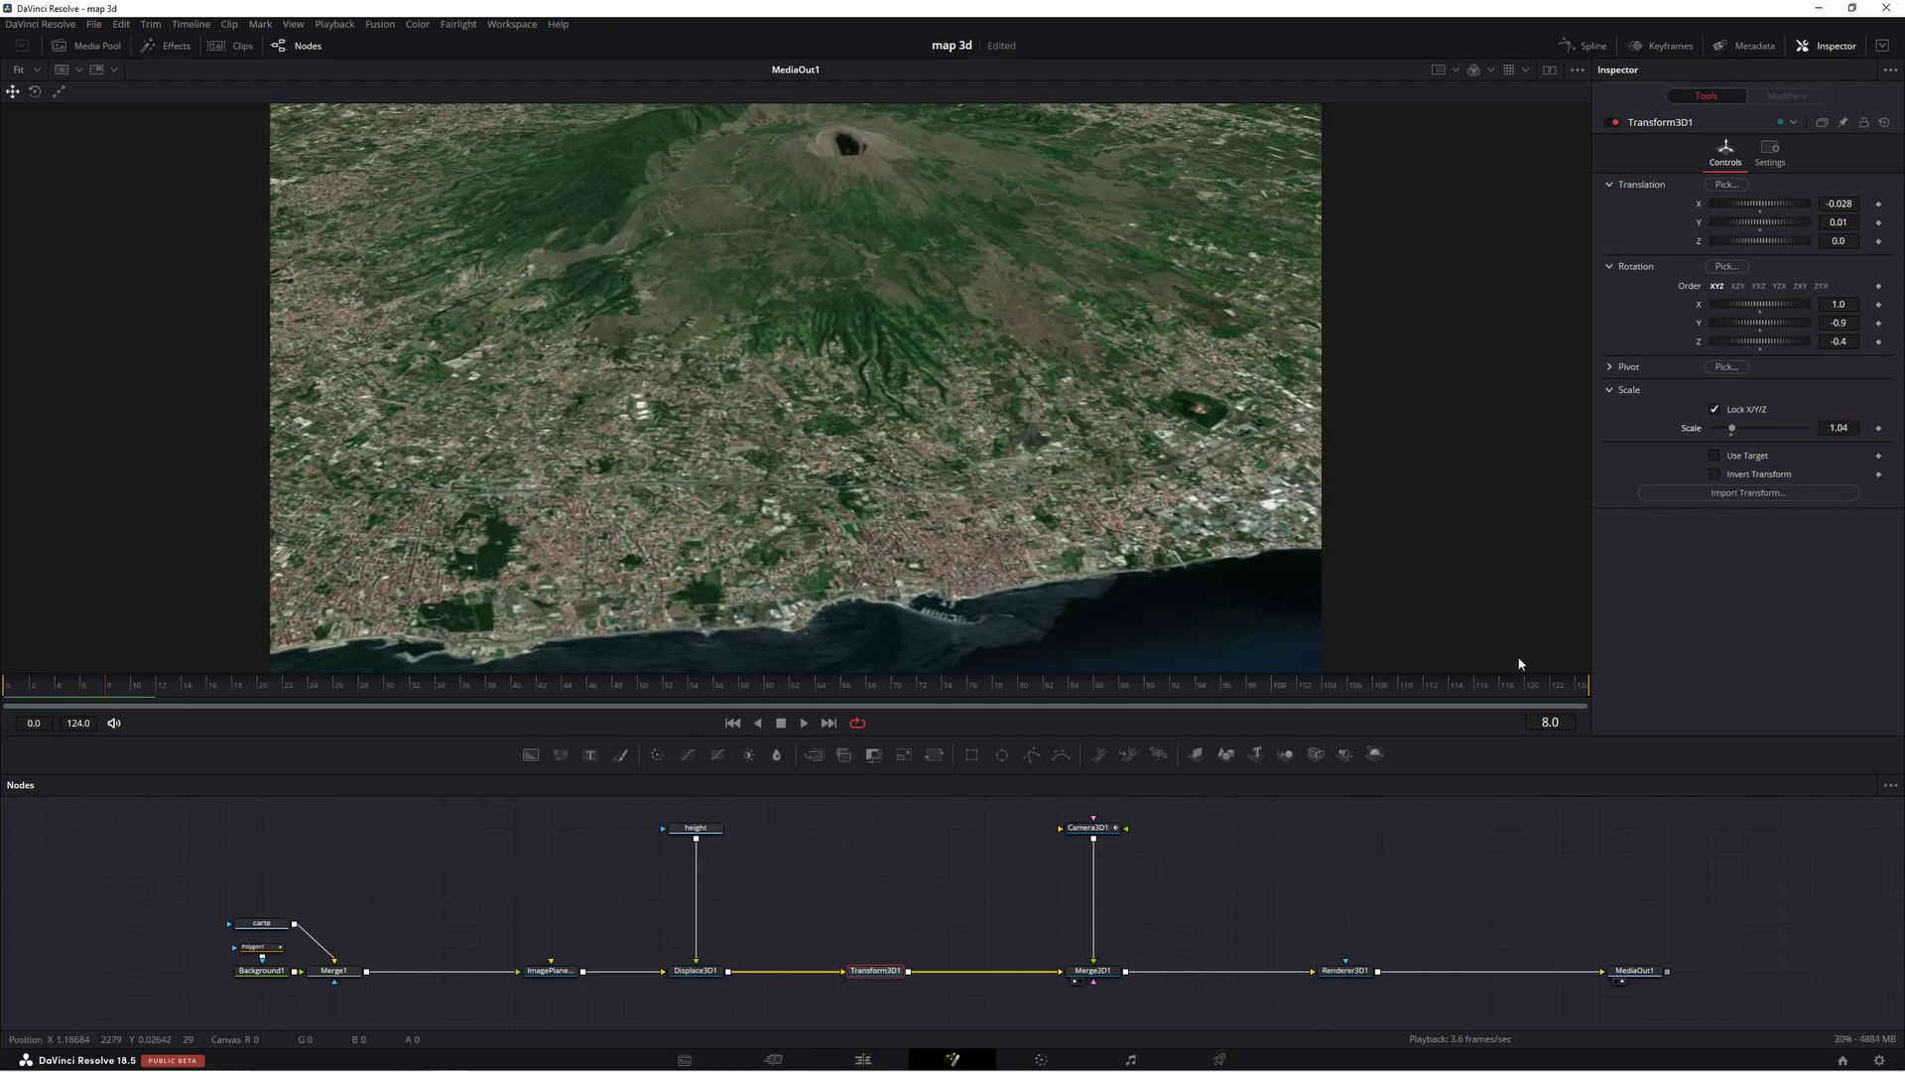
# - Check the framing on the Edit page, then raise Transform3D1's Scale to 1.045
pyautogui.click(862, 1059)
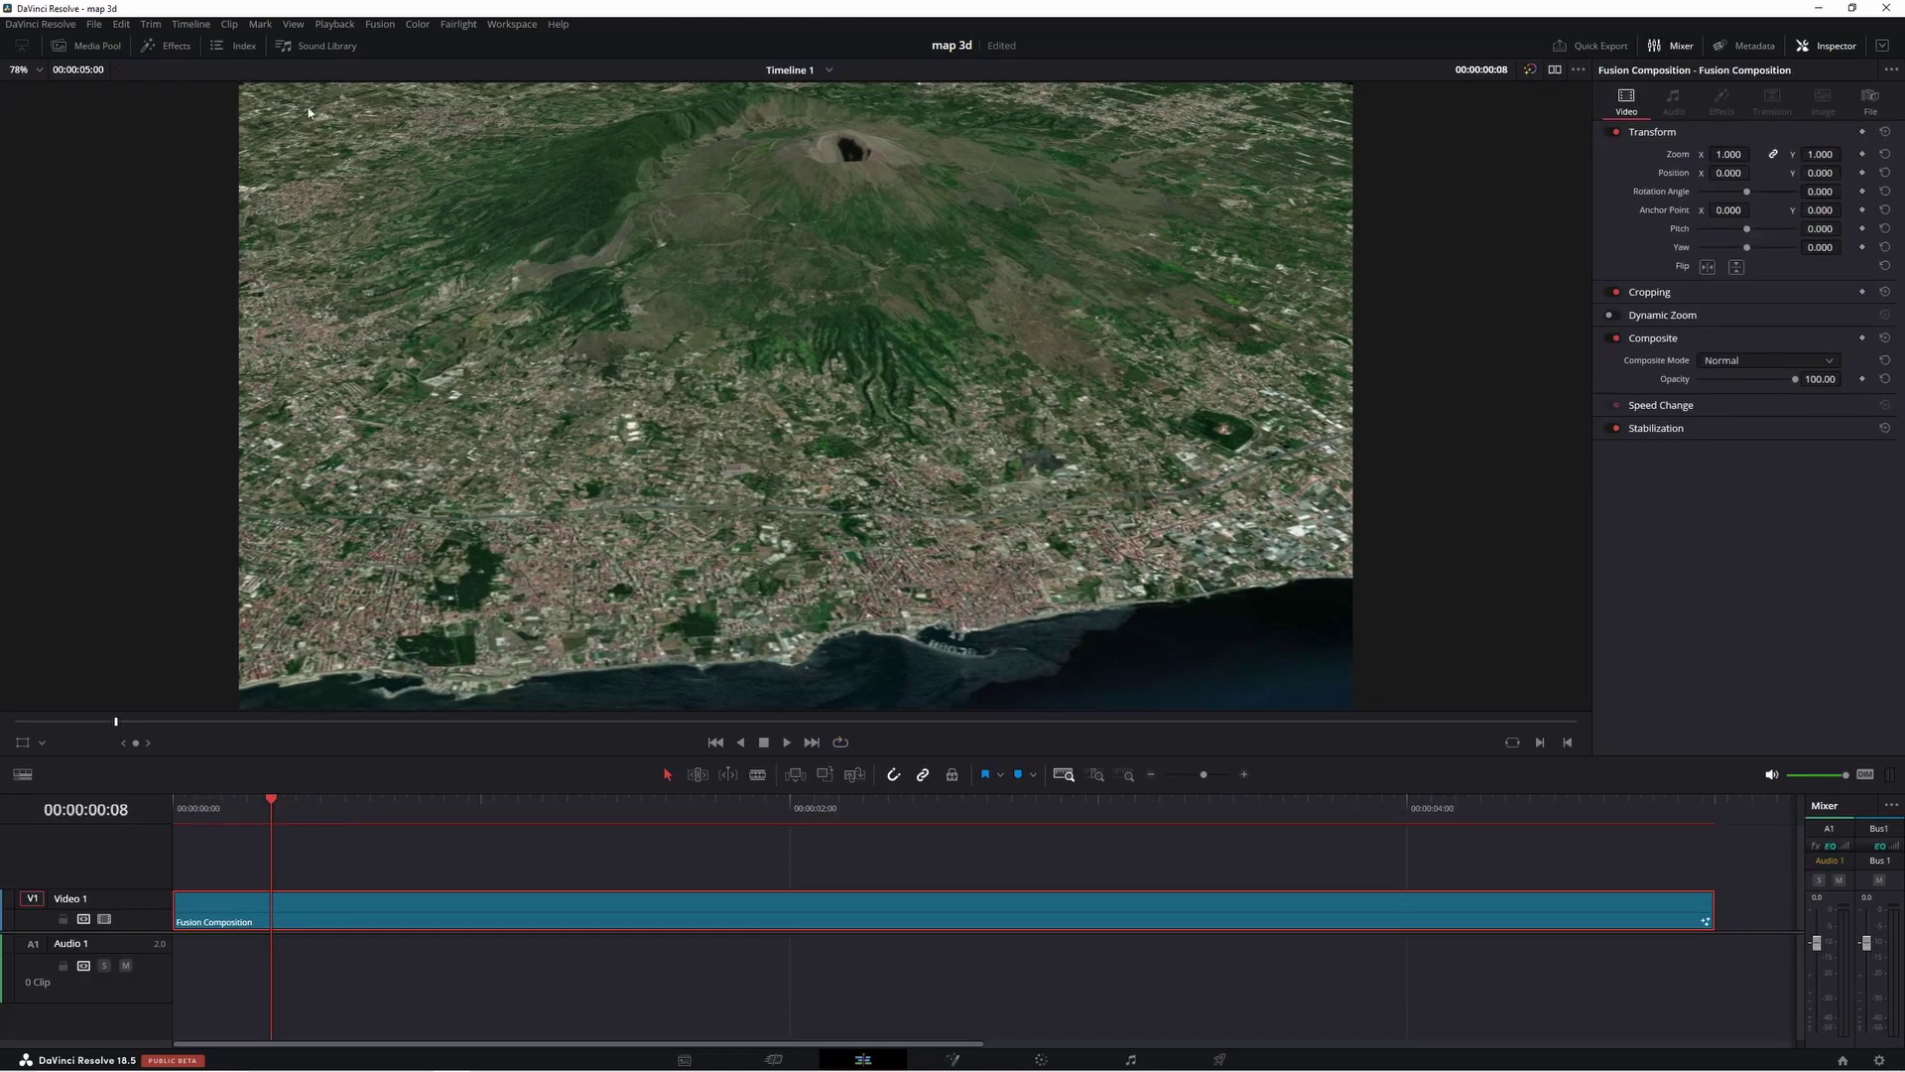
pyautogui.click(953, 1059)
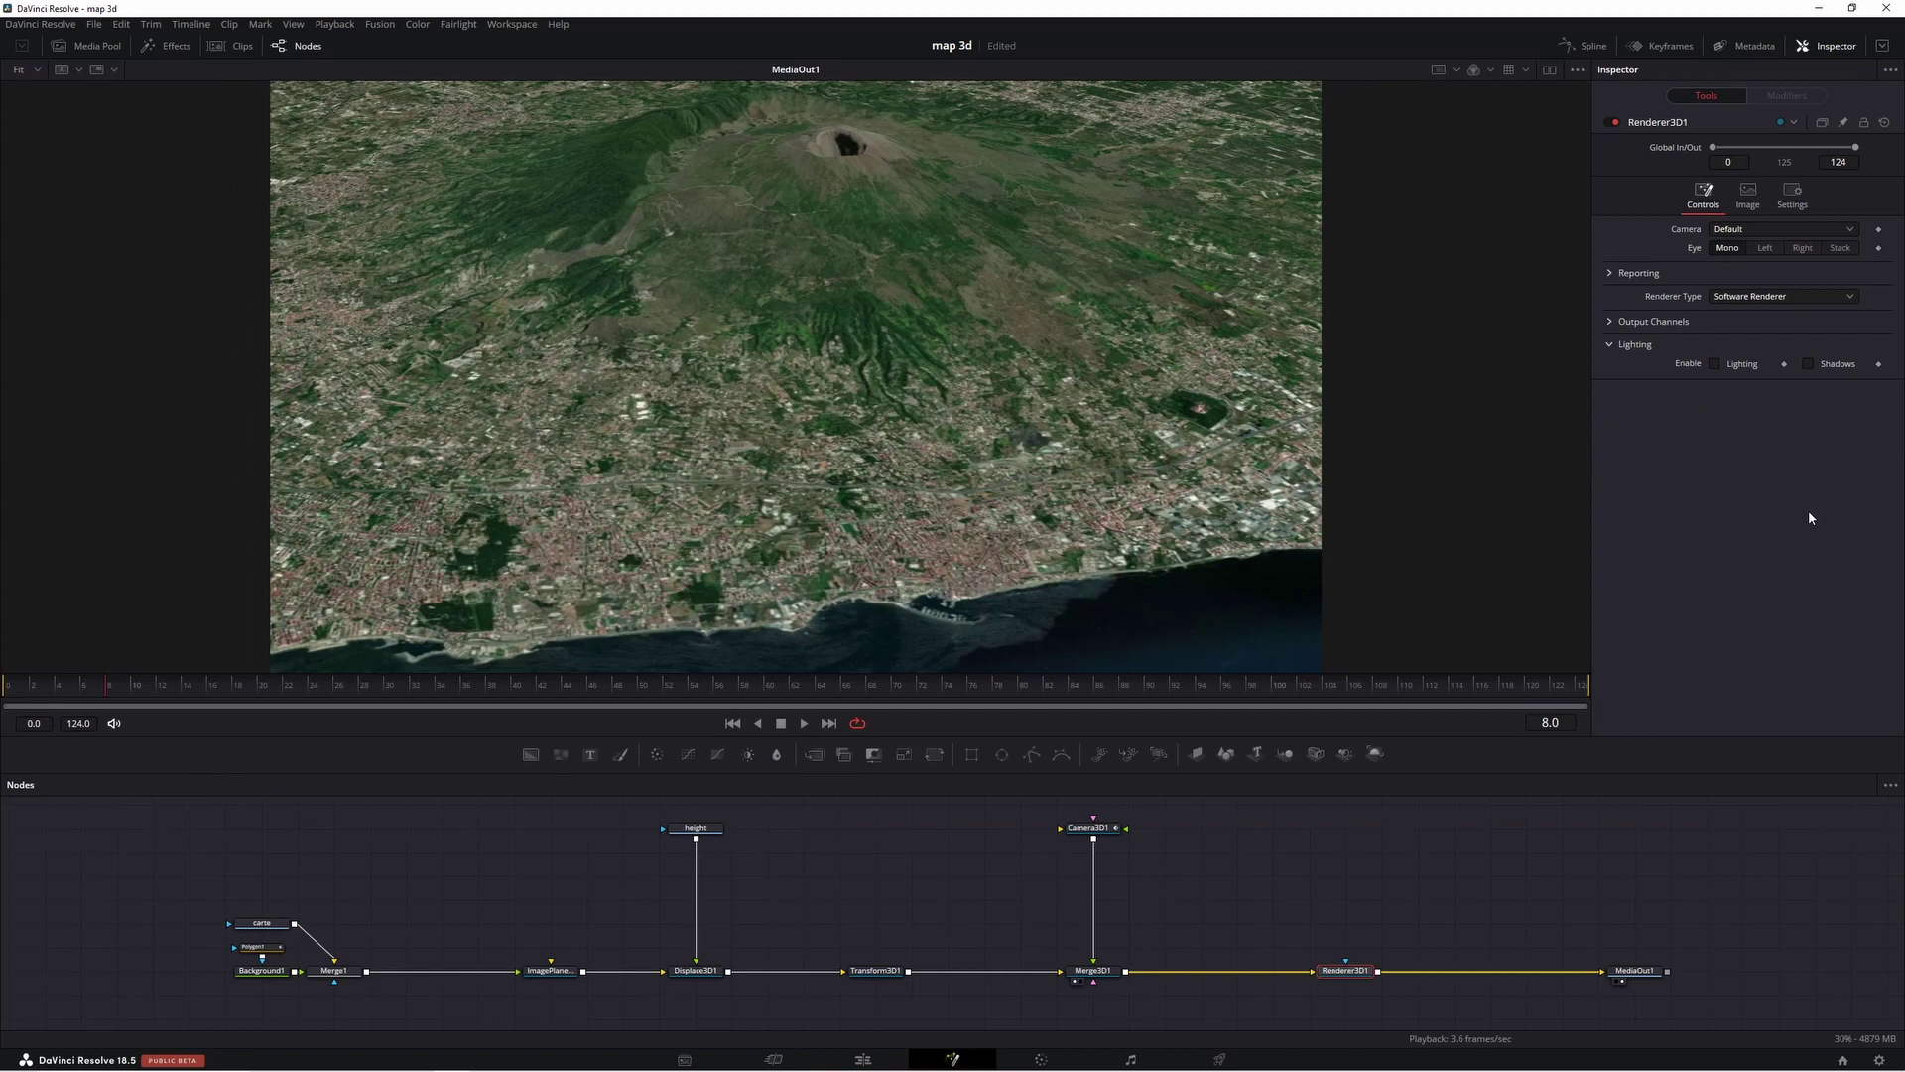
pyautogui.click(875, 970)
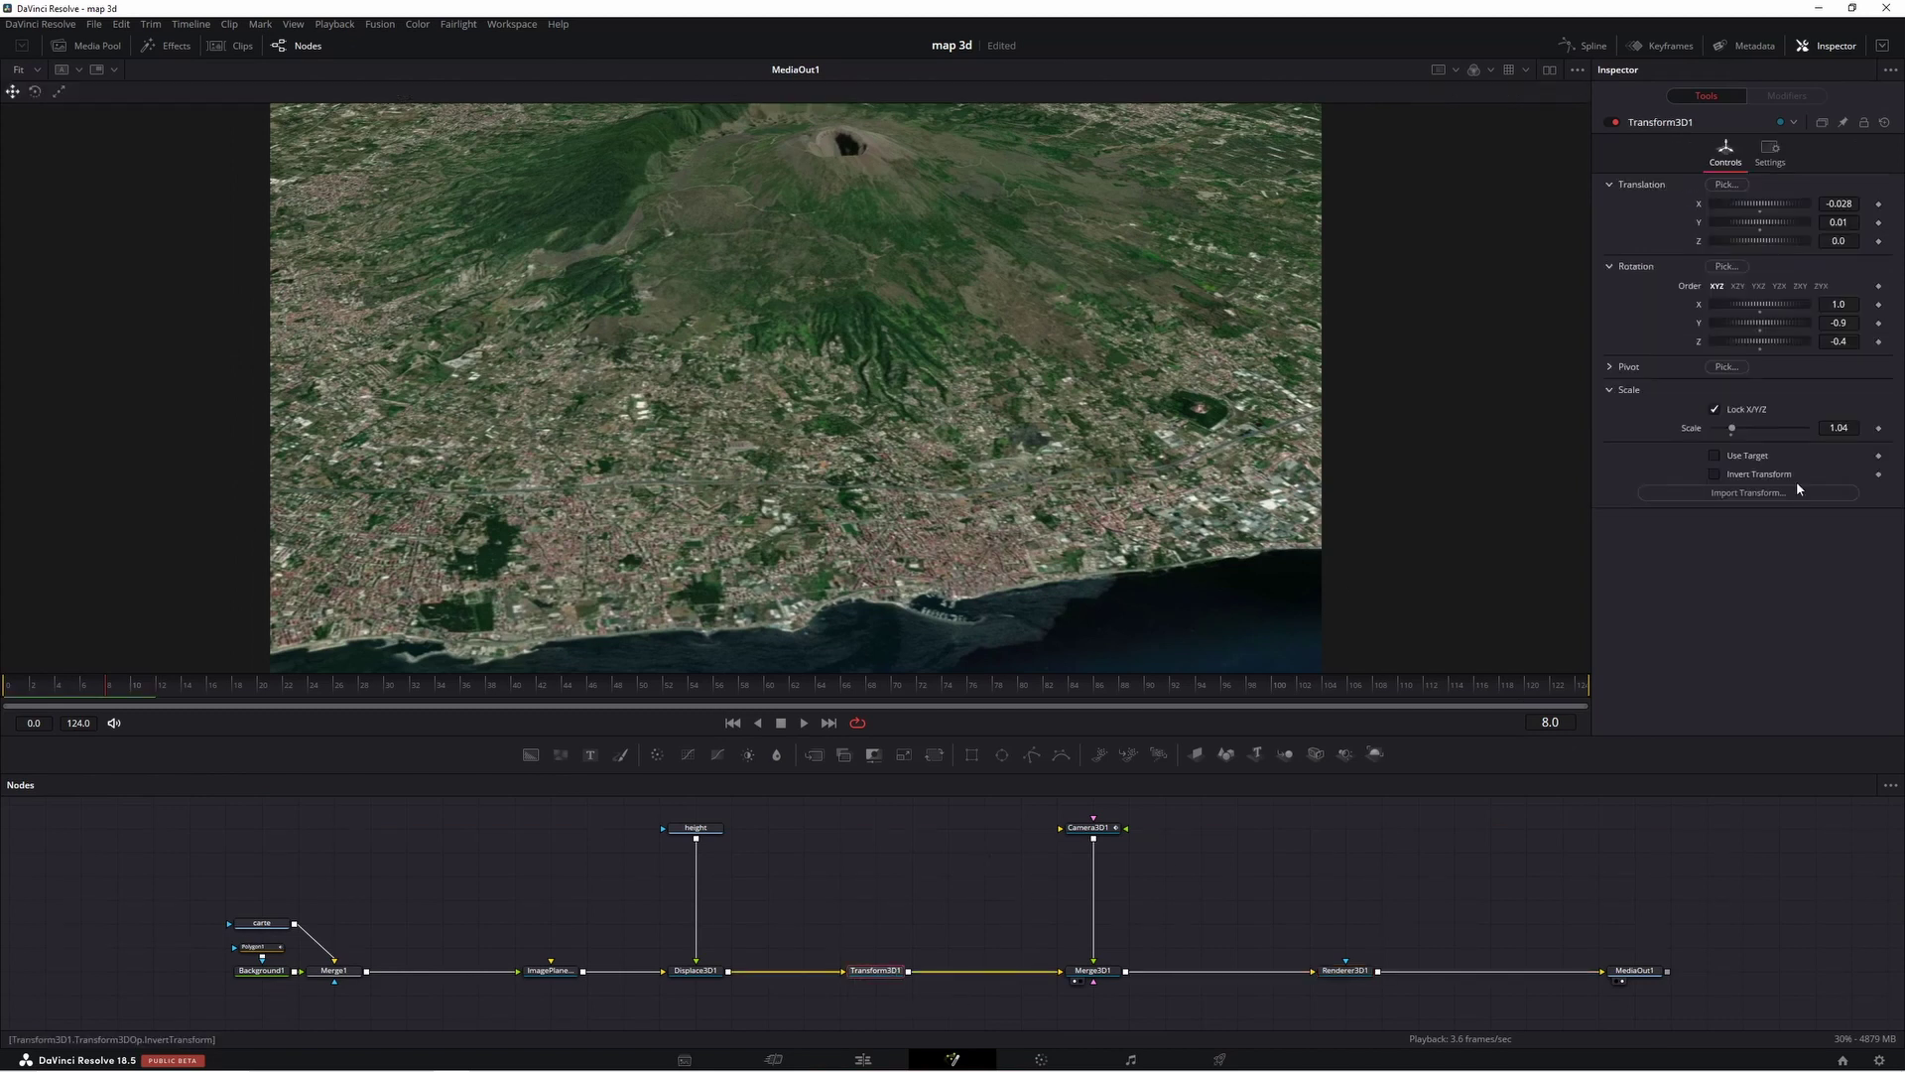
pyautogui.click(1839, 427)
pyautogui.write('1.045')
pyautogui.press('Return')
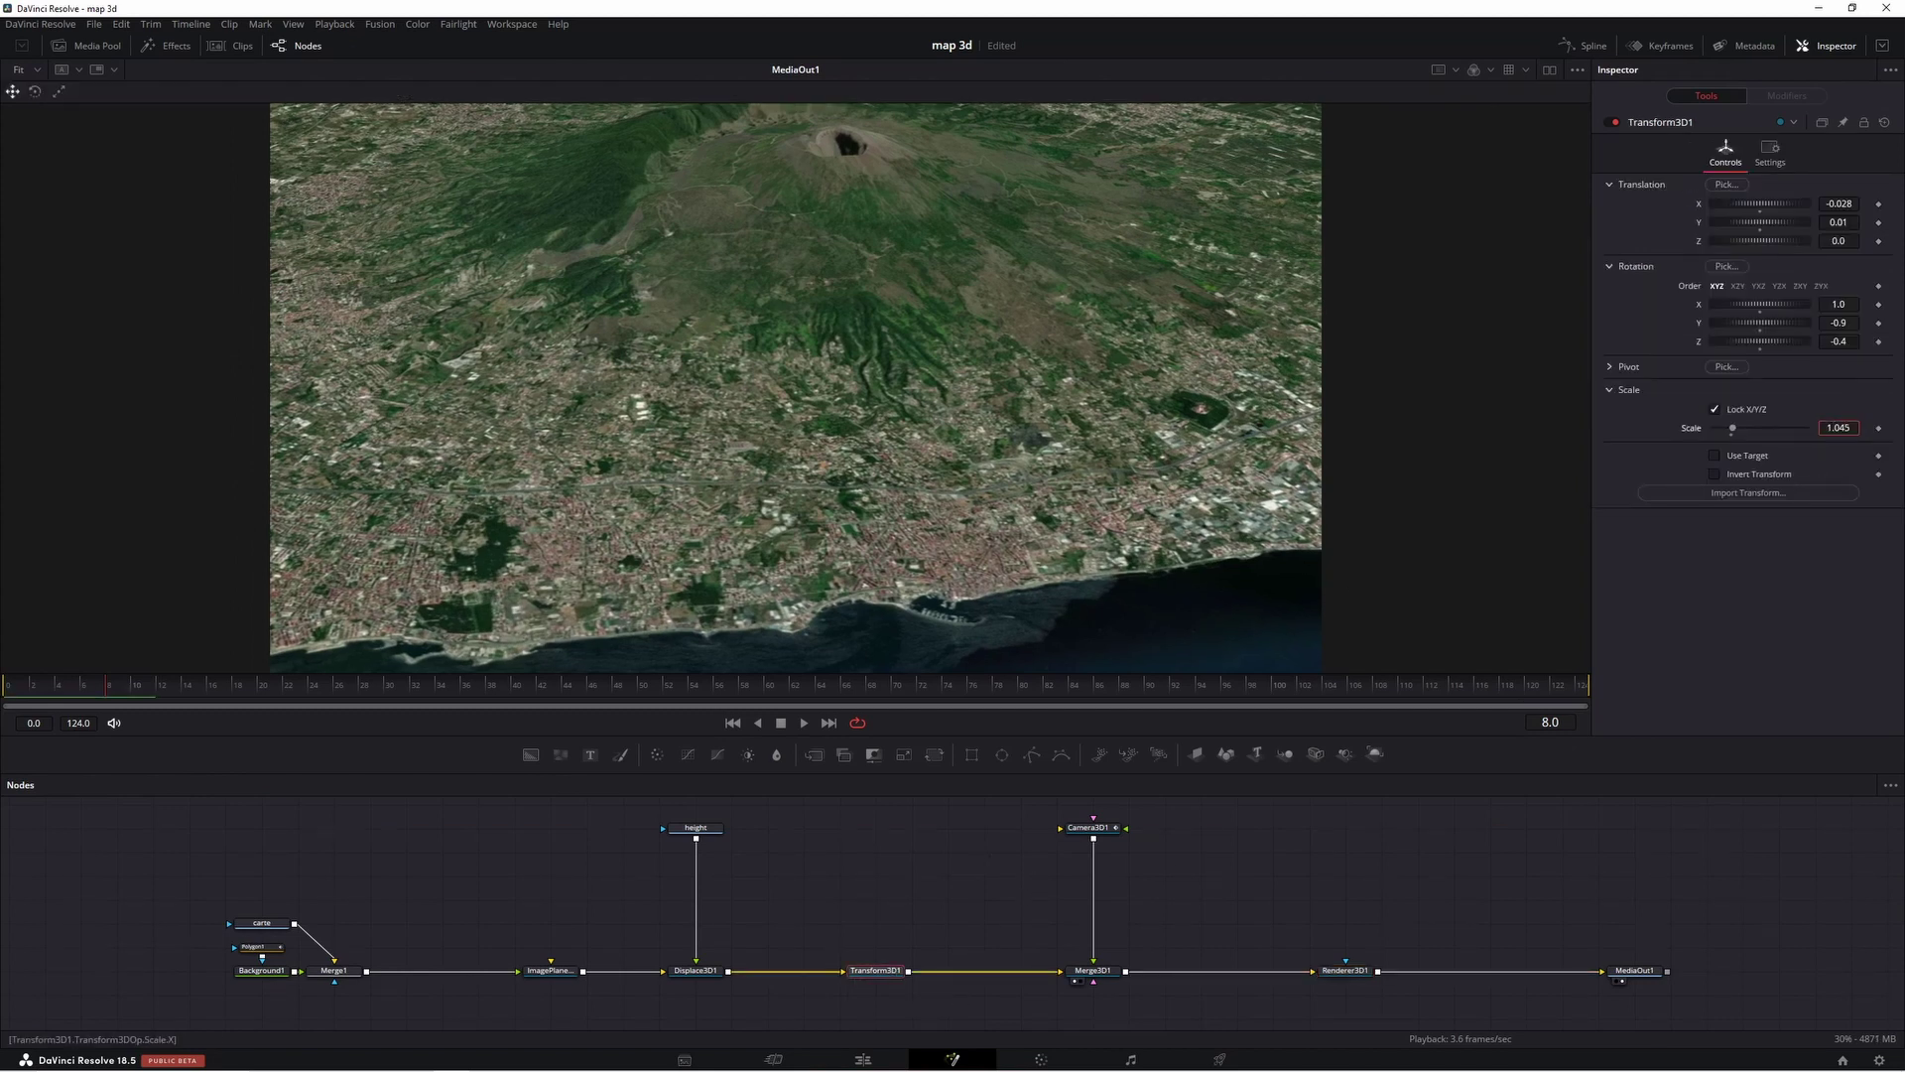
pyautogui.click(864, 1059)
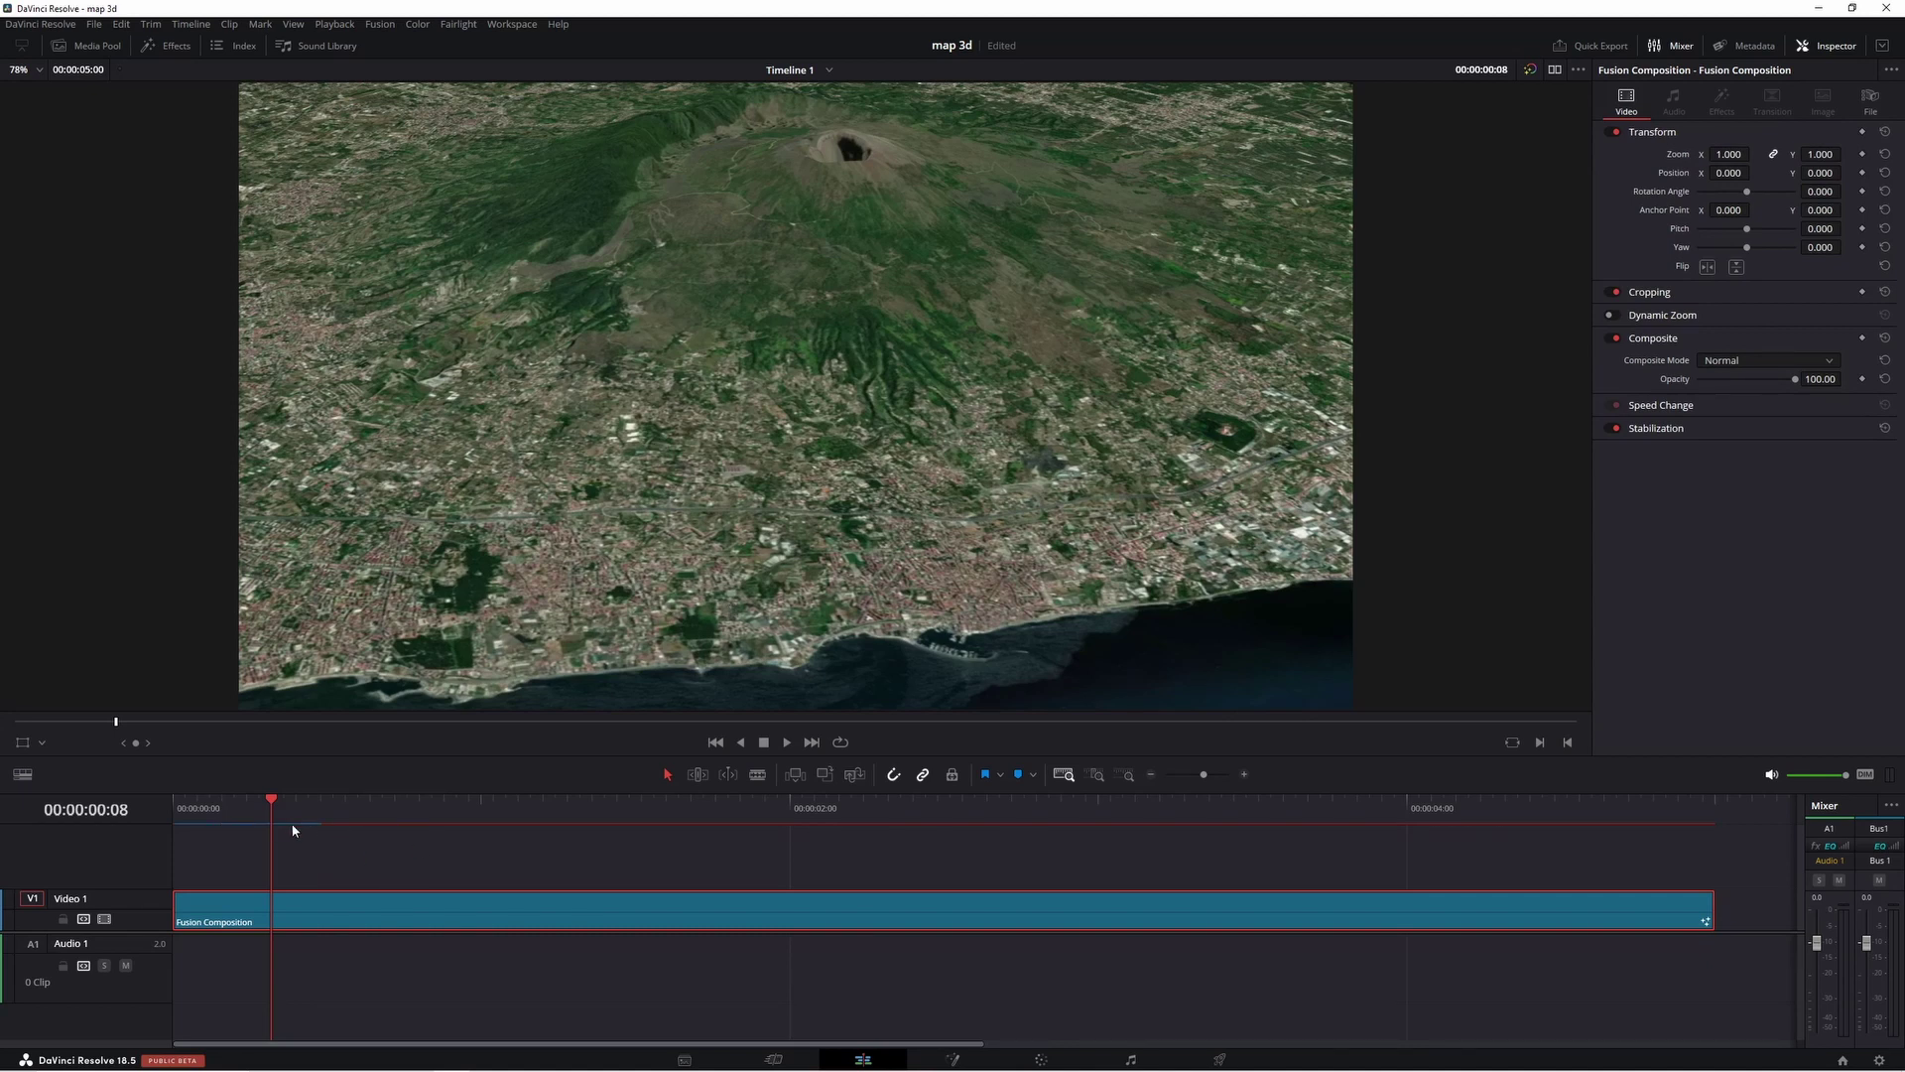
# - Keep Render Cache on Smart, play the flyover on the timeline, and go to Deliver
pyautogui.click(340, 25)
pyautogui.moveTo(466, 96)
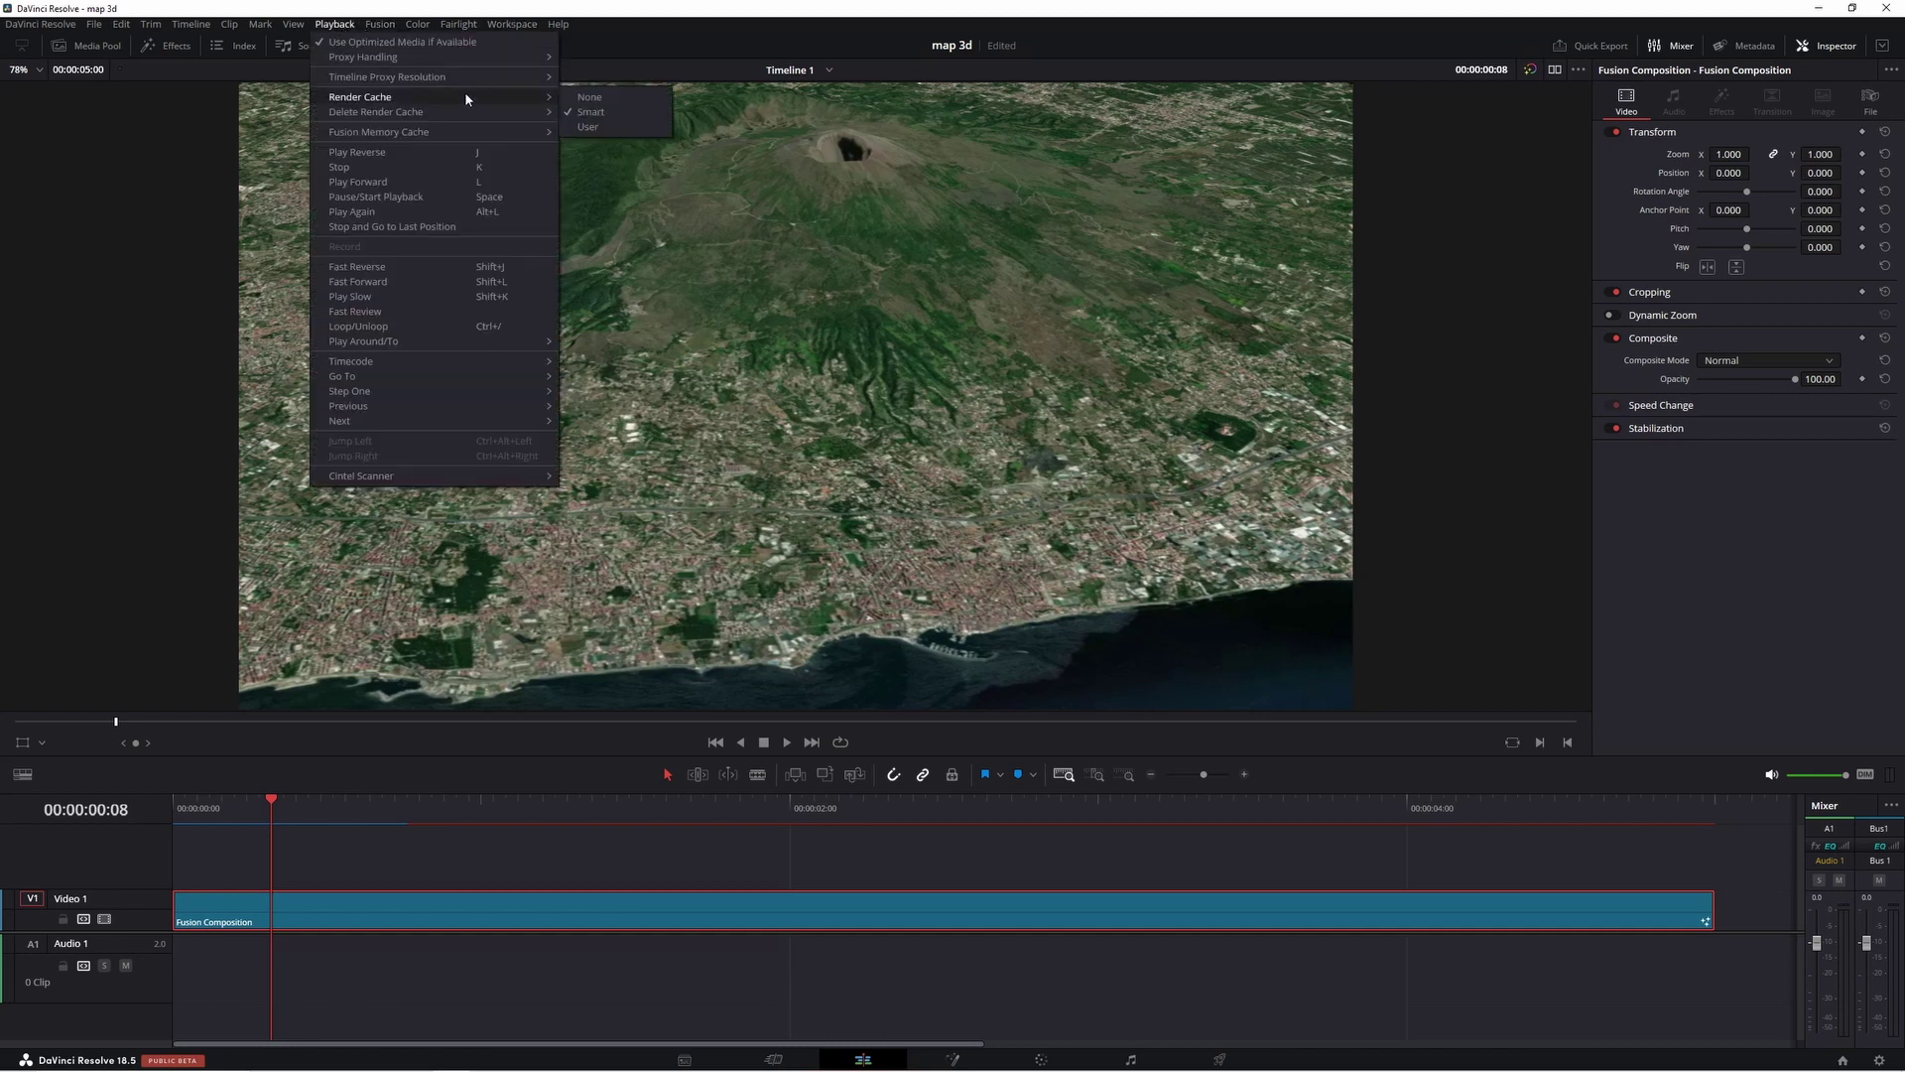
pyautogui.click(593, 113)
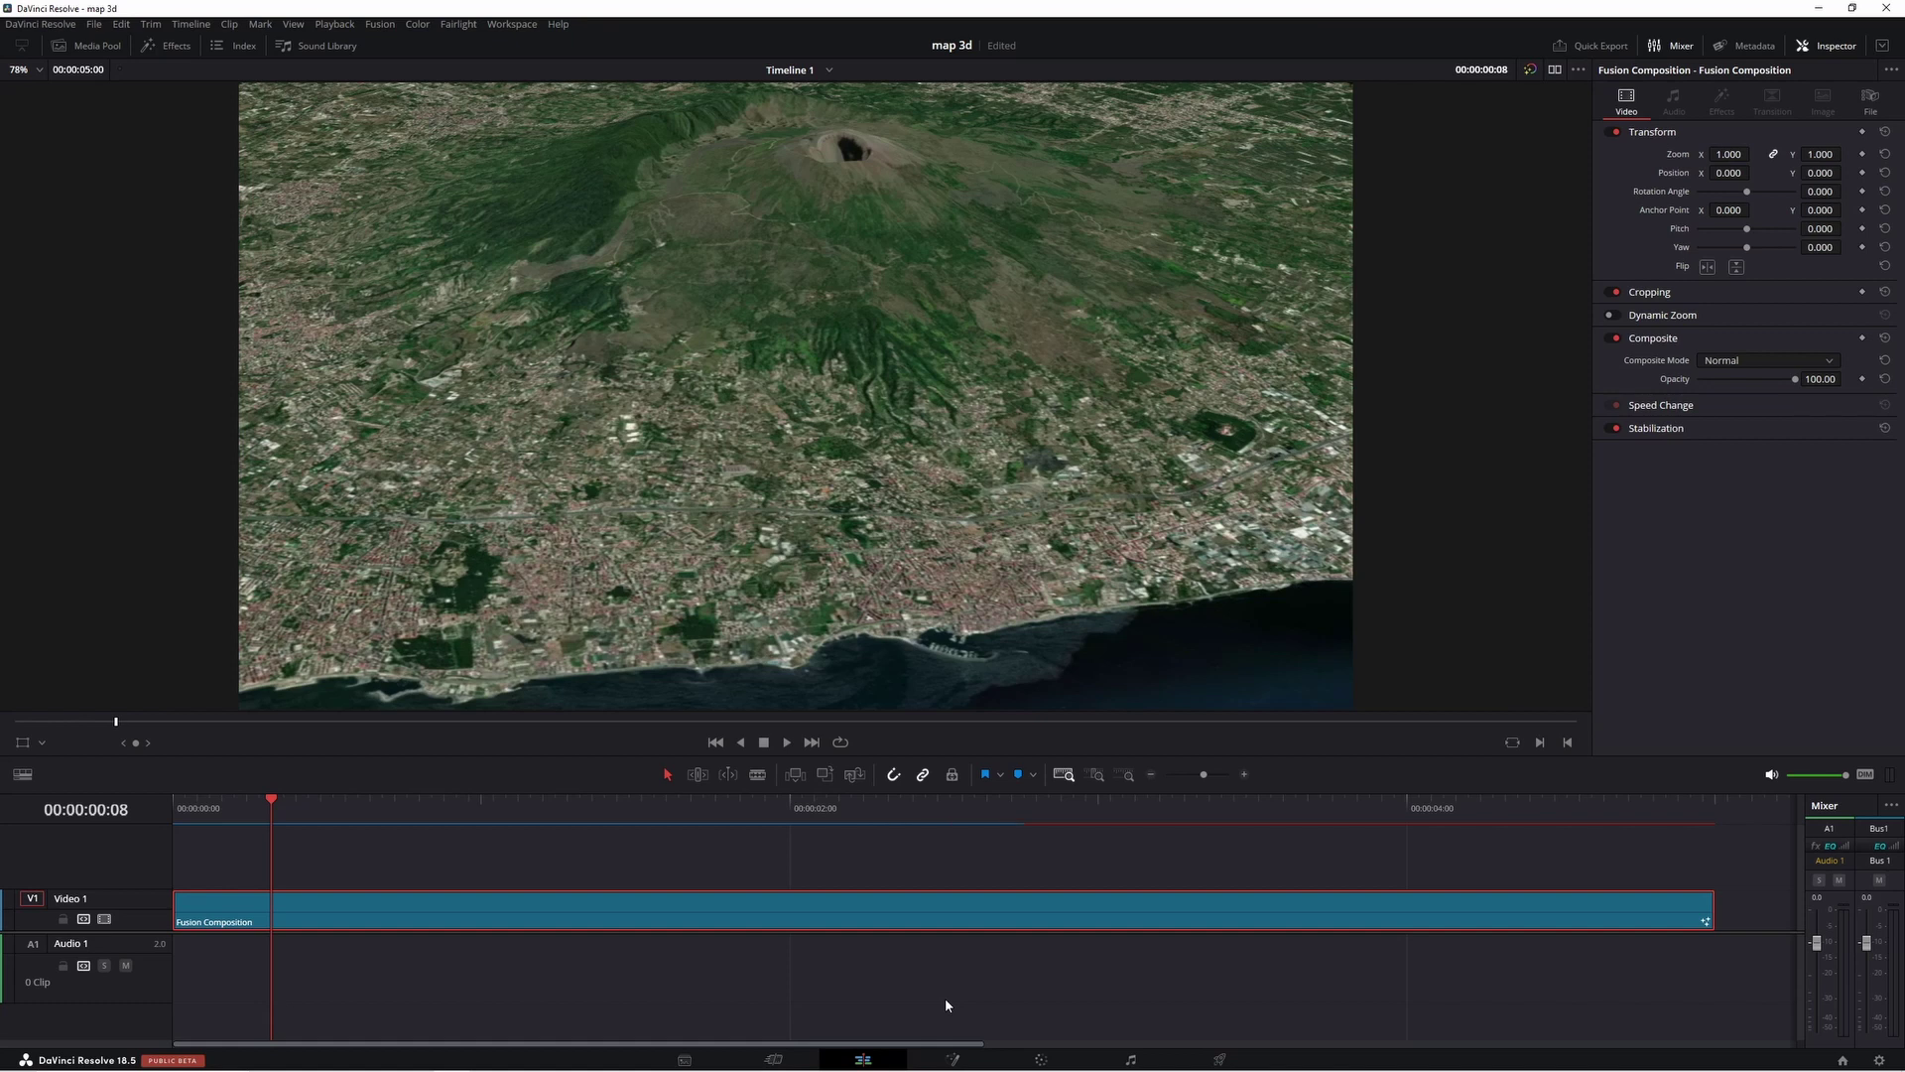
pyautogui.click(787, 742)
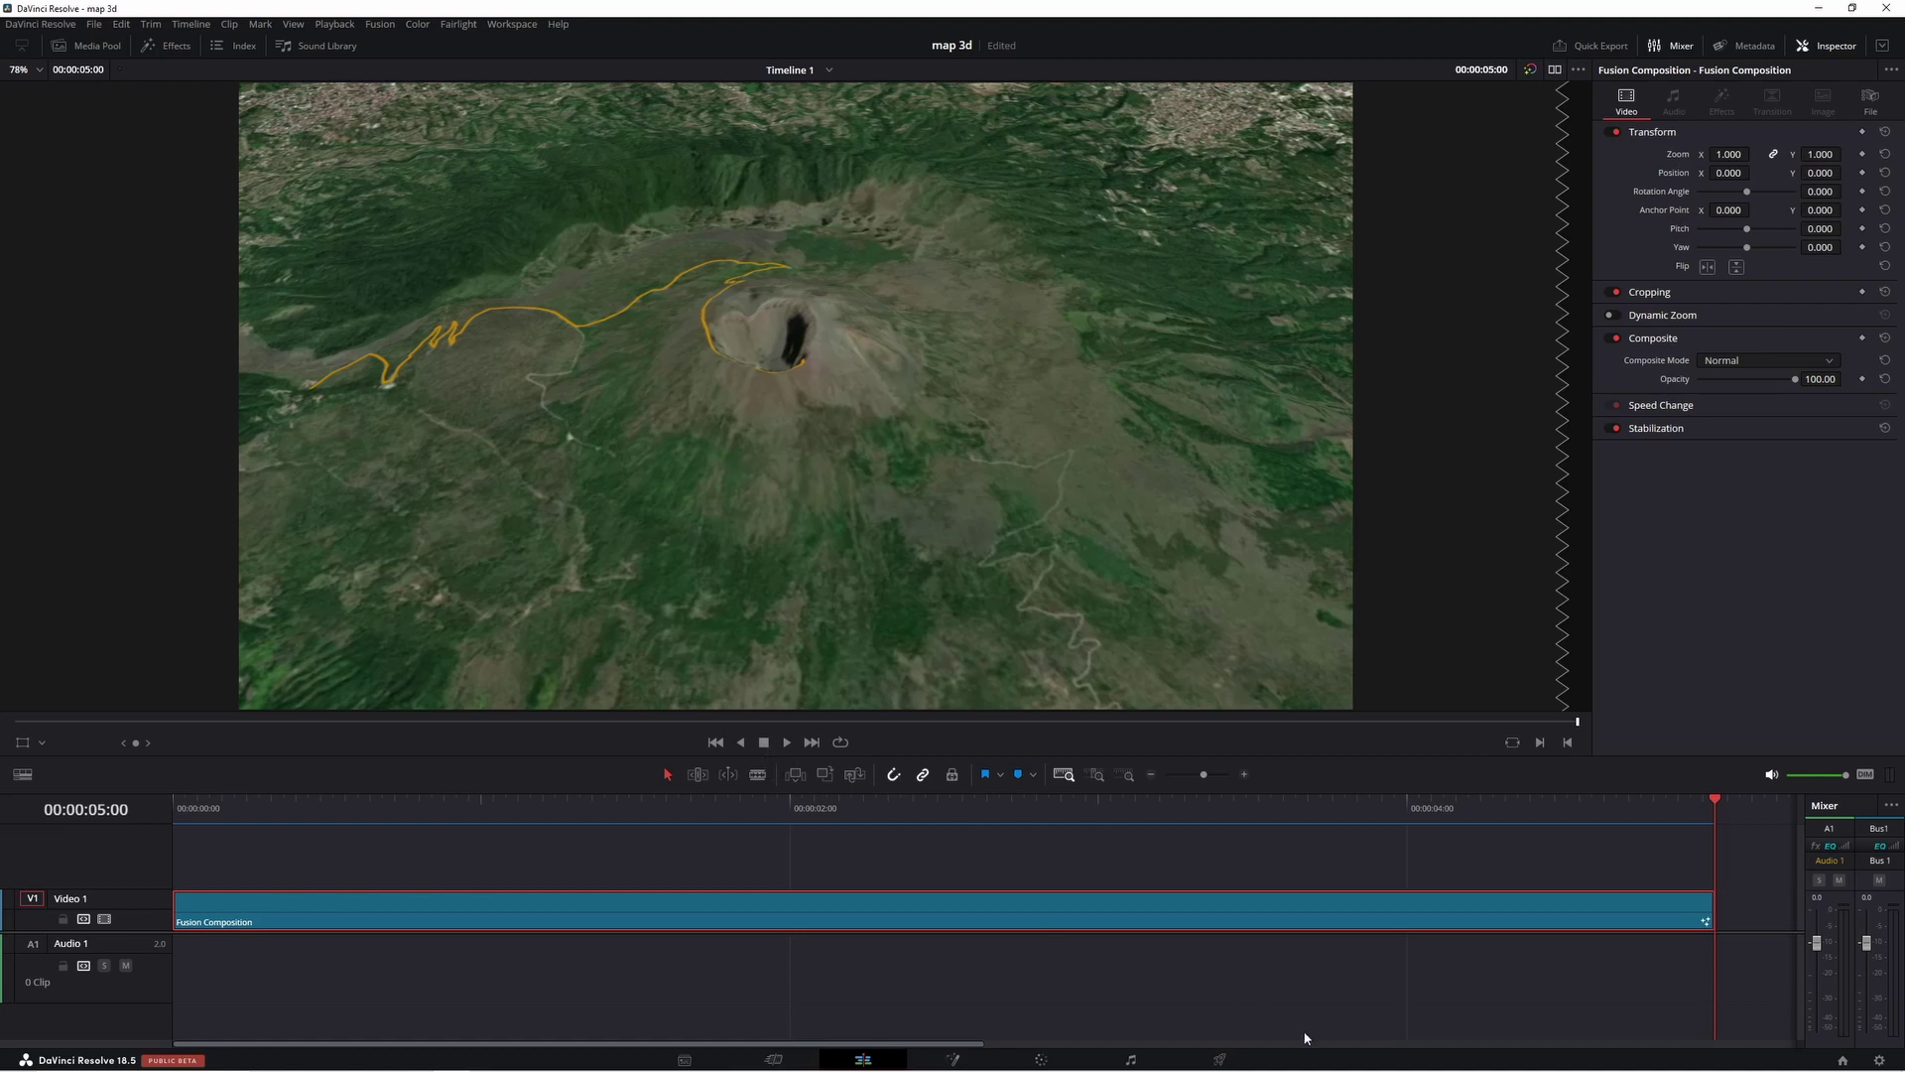
pyautogui.click(1222, 1061)
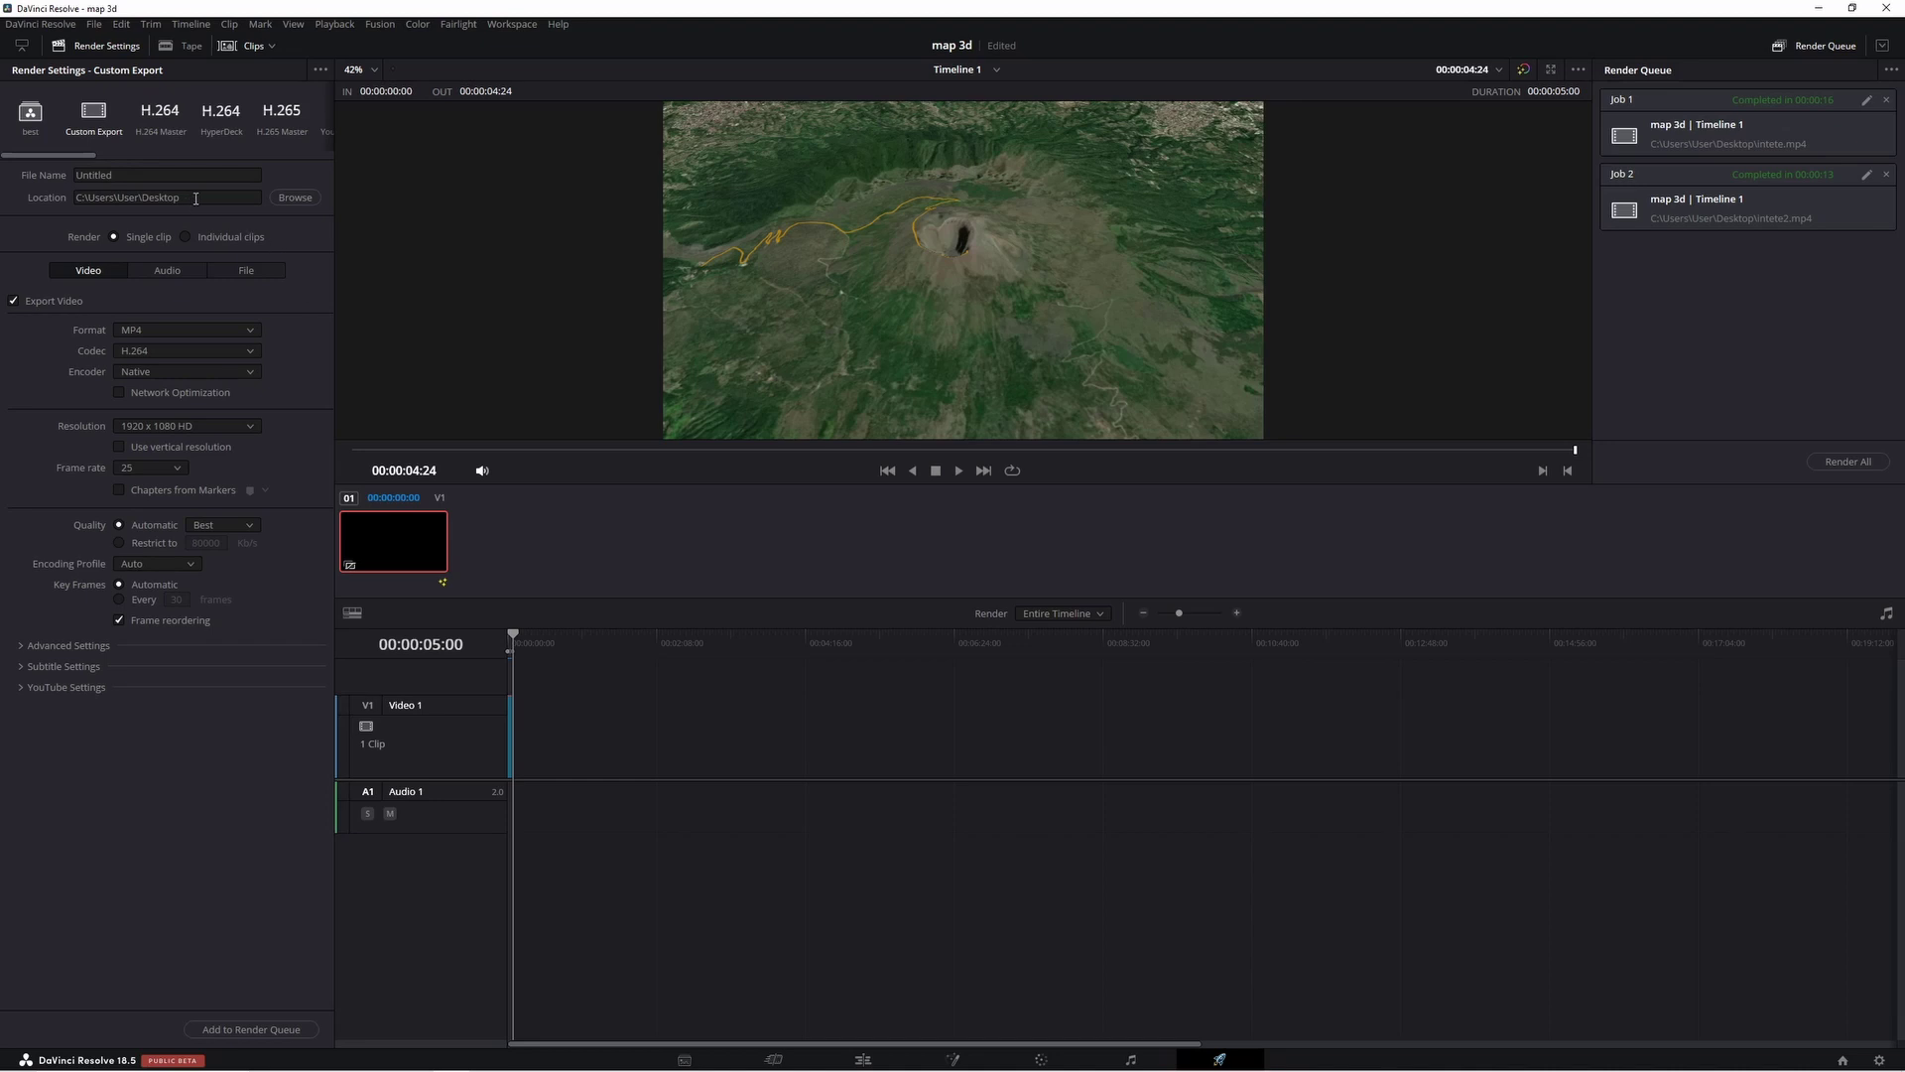
# - Name the output Untitled58, add it to the render queue, and start rendering
pyautogui.click(144, 174)
pyautogui.write('58')
pyautogui.click(251, 1029)
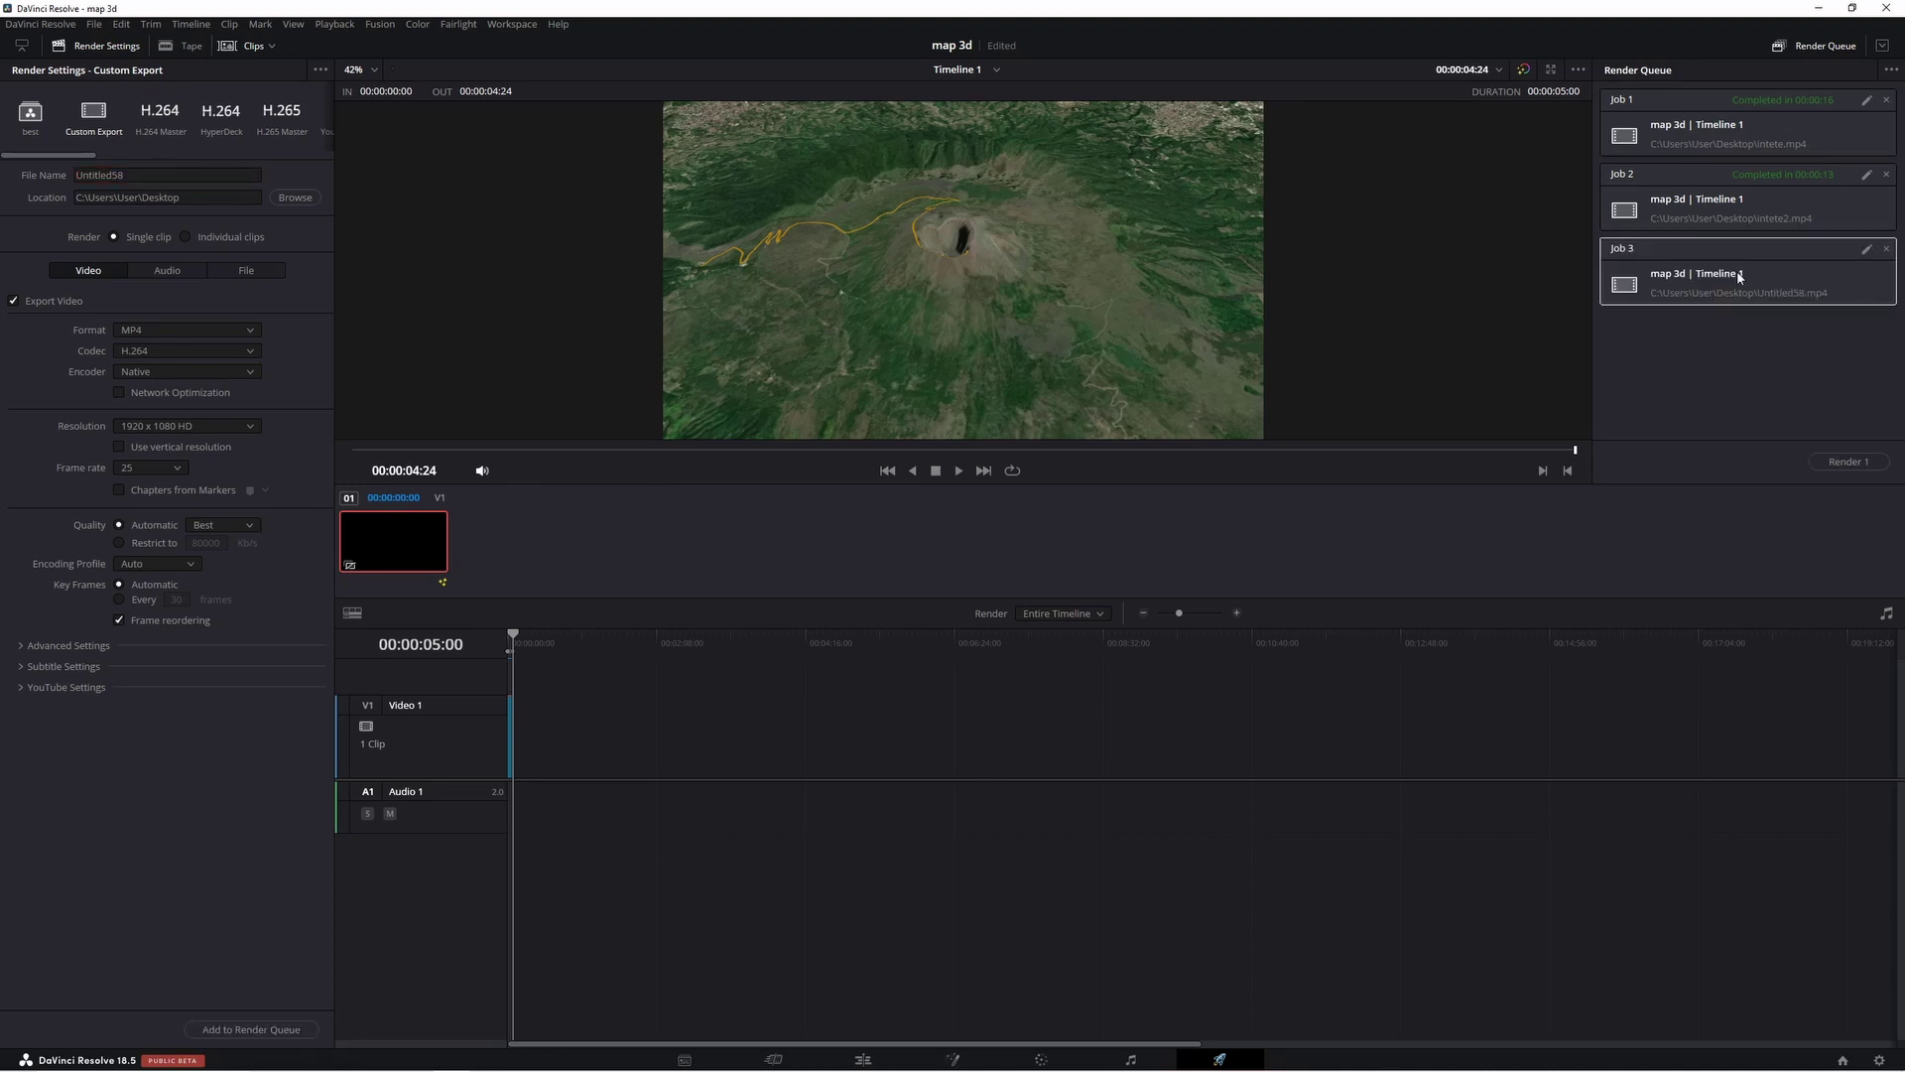
pyautogui.click(1831, 461)
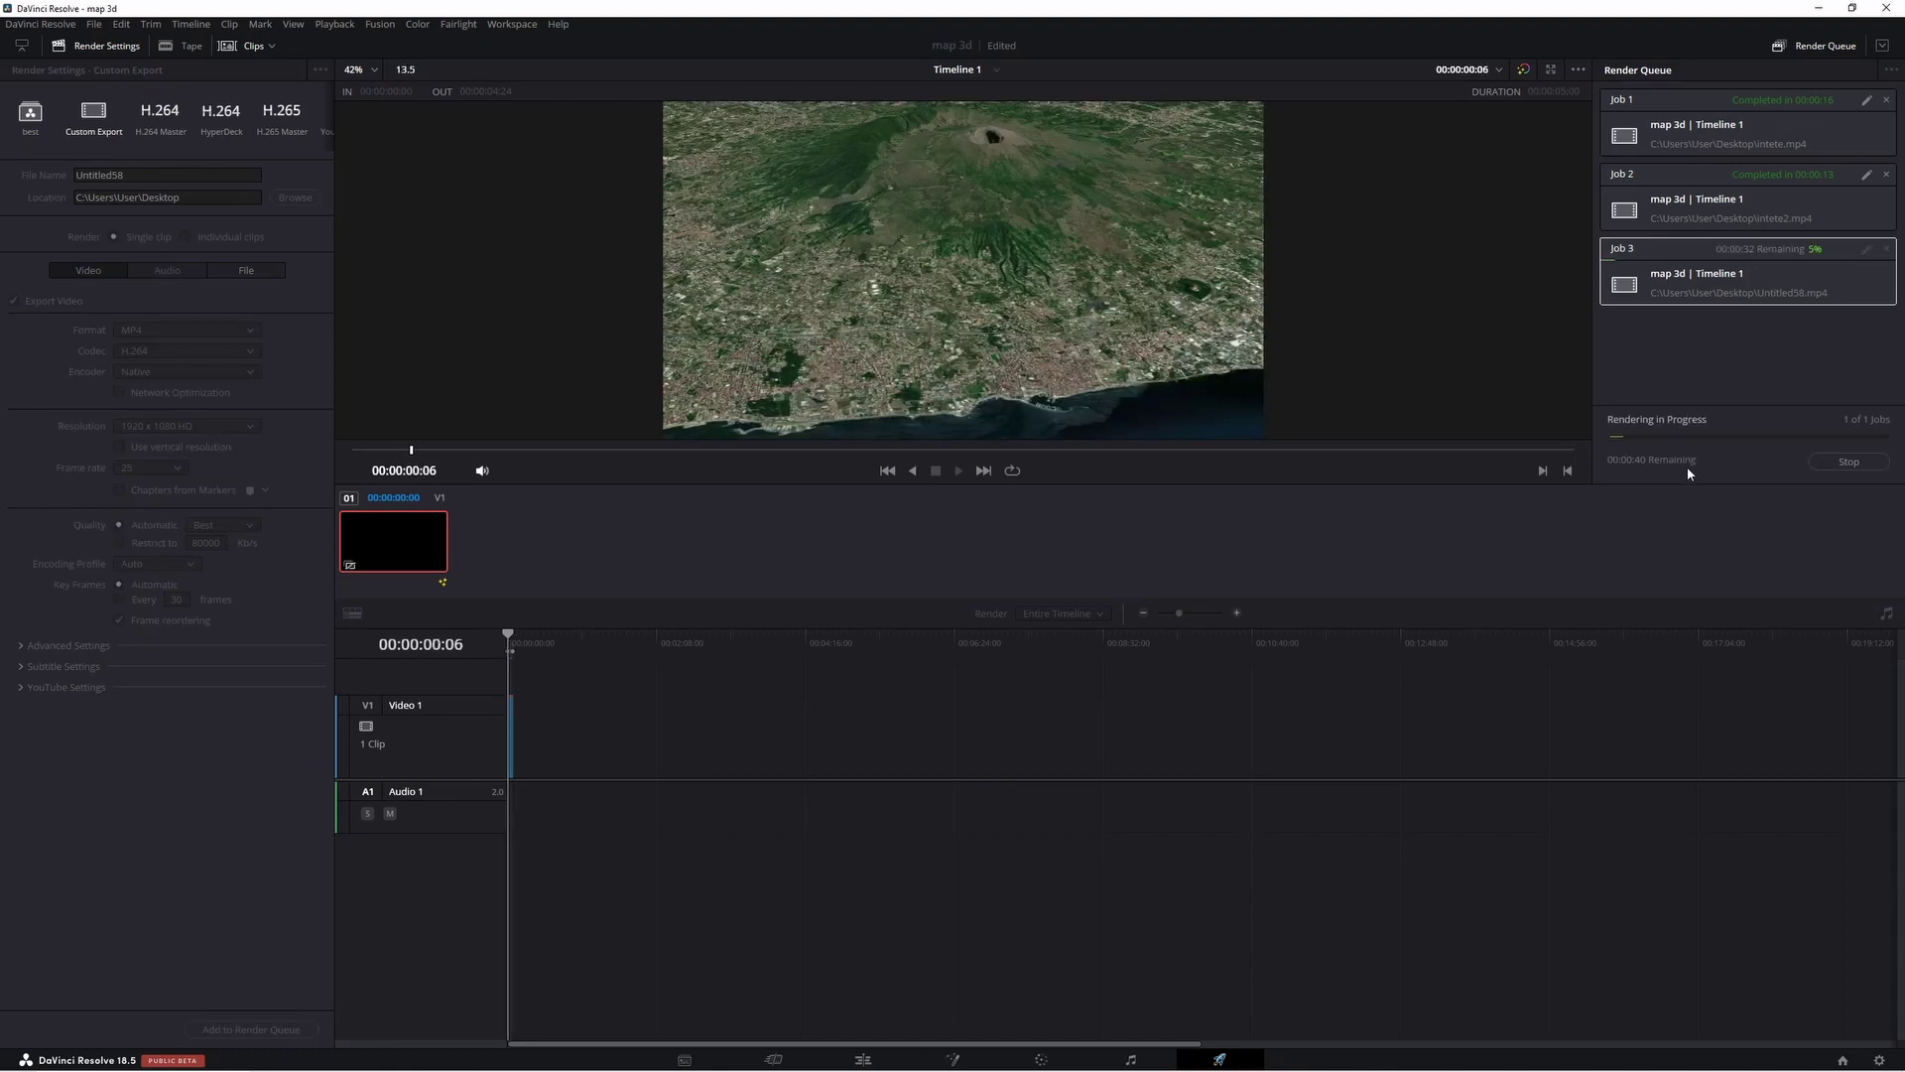